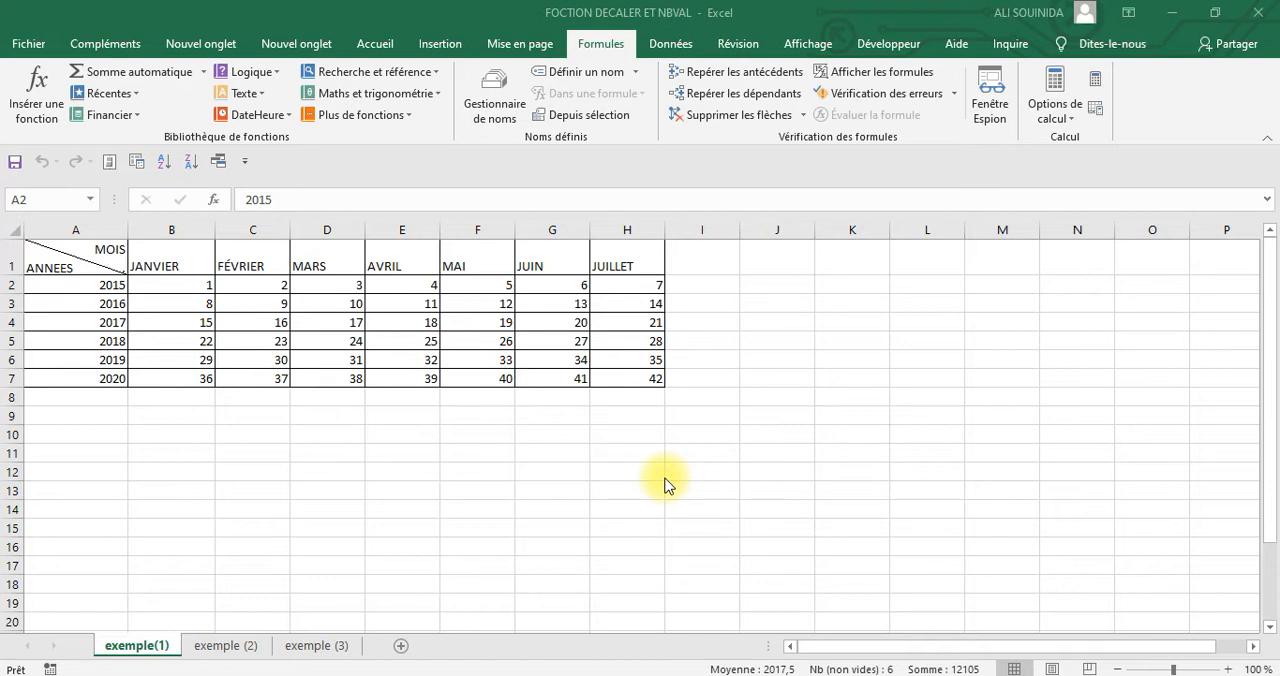
Examine the years-by-months table, selecting its data range B2:H7 and individual cells around E4
click(484, 412)
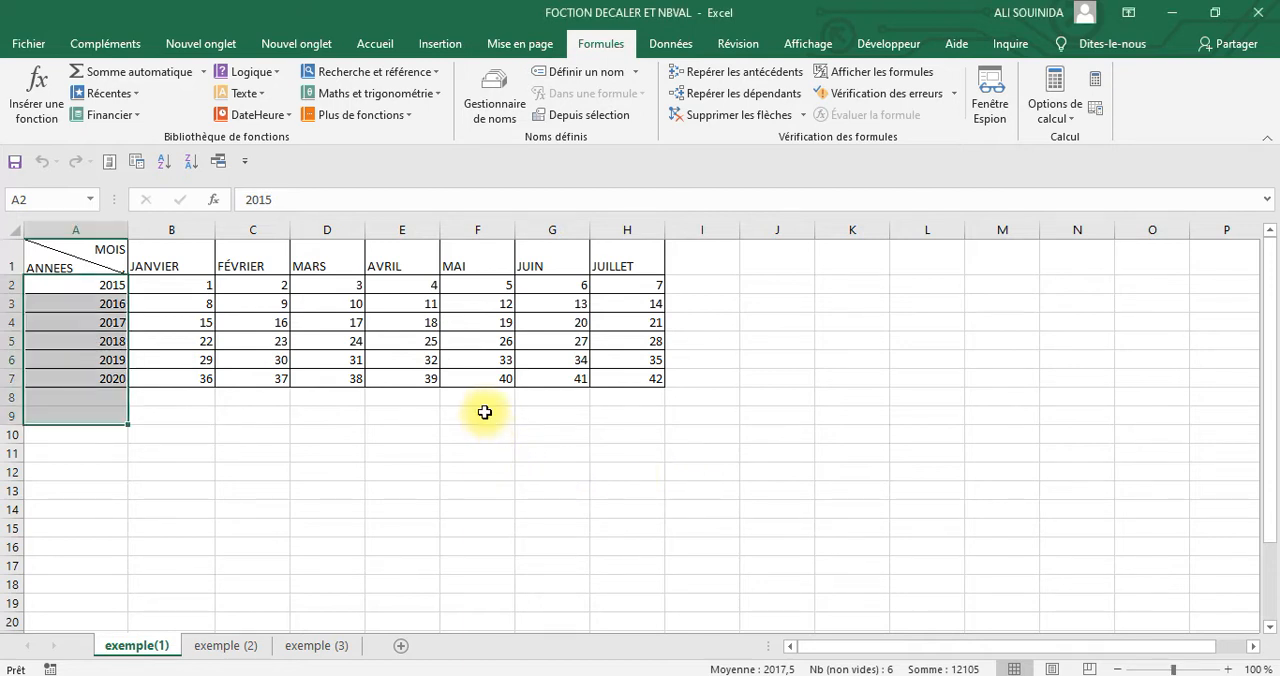
drag(484, 412, 478, 428)
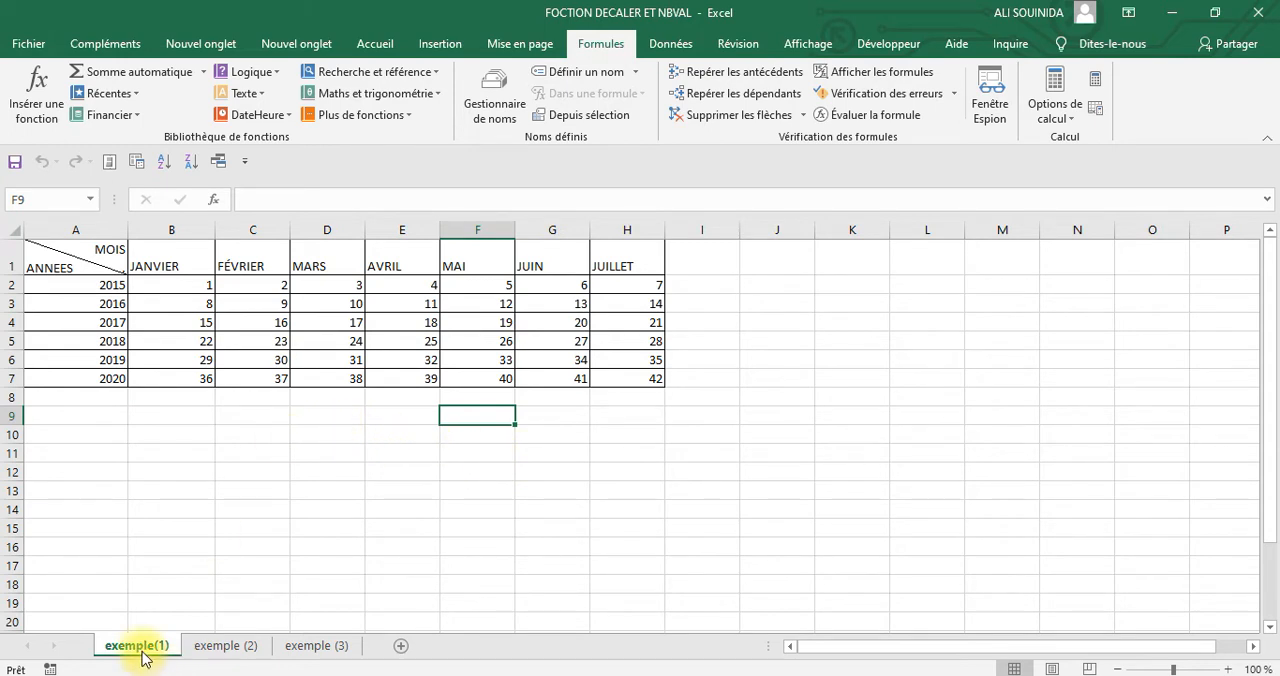
click(737, 472)
click(203, 287)
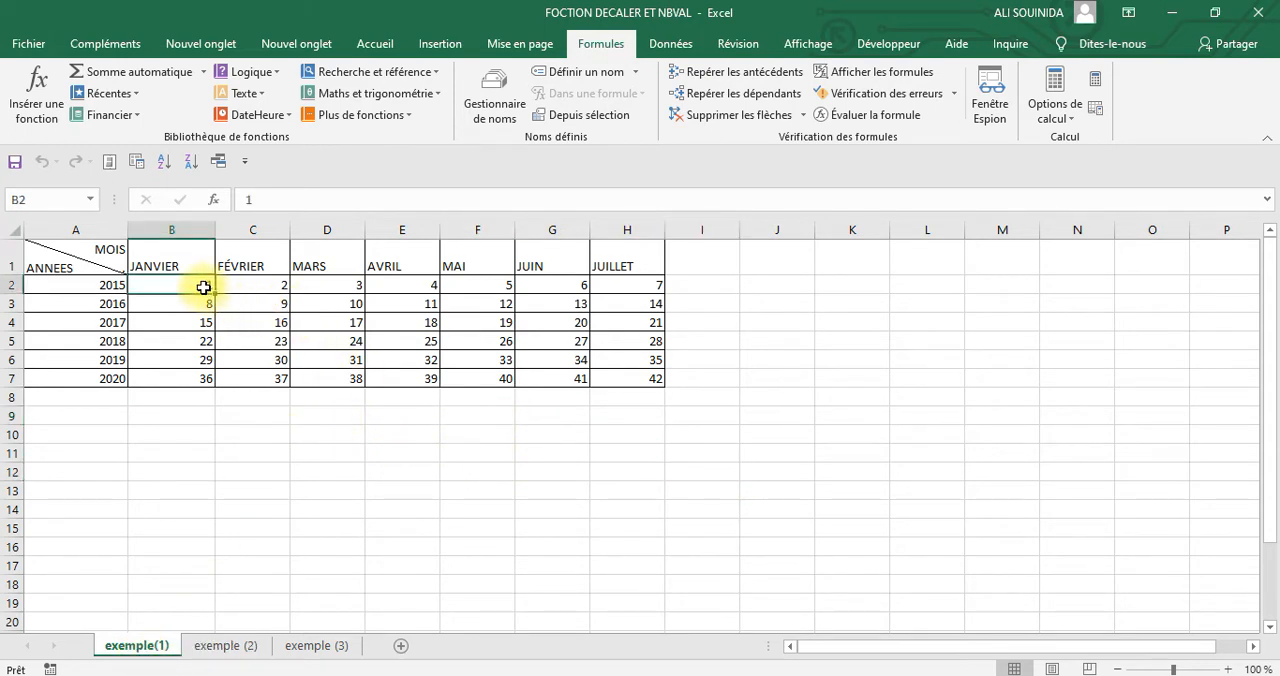
drag(205, 284, 655, 381)
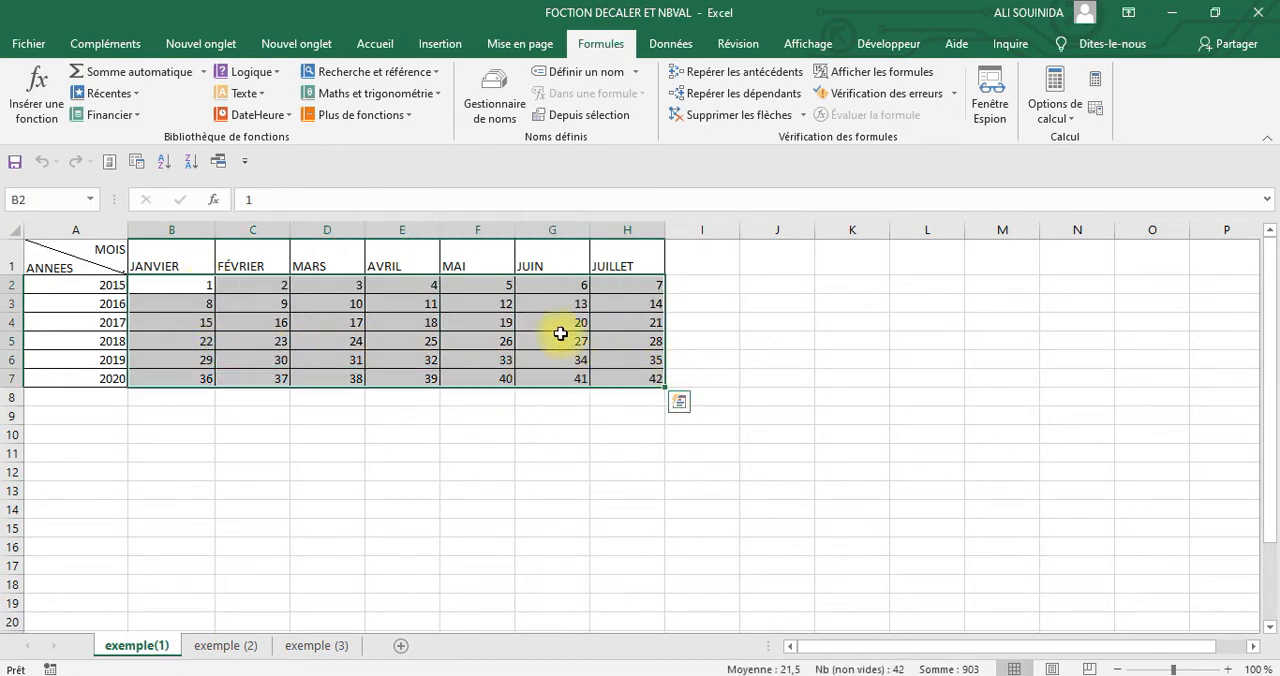
click(390, 323)
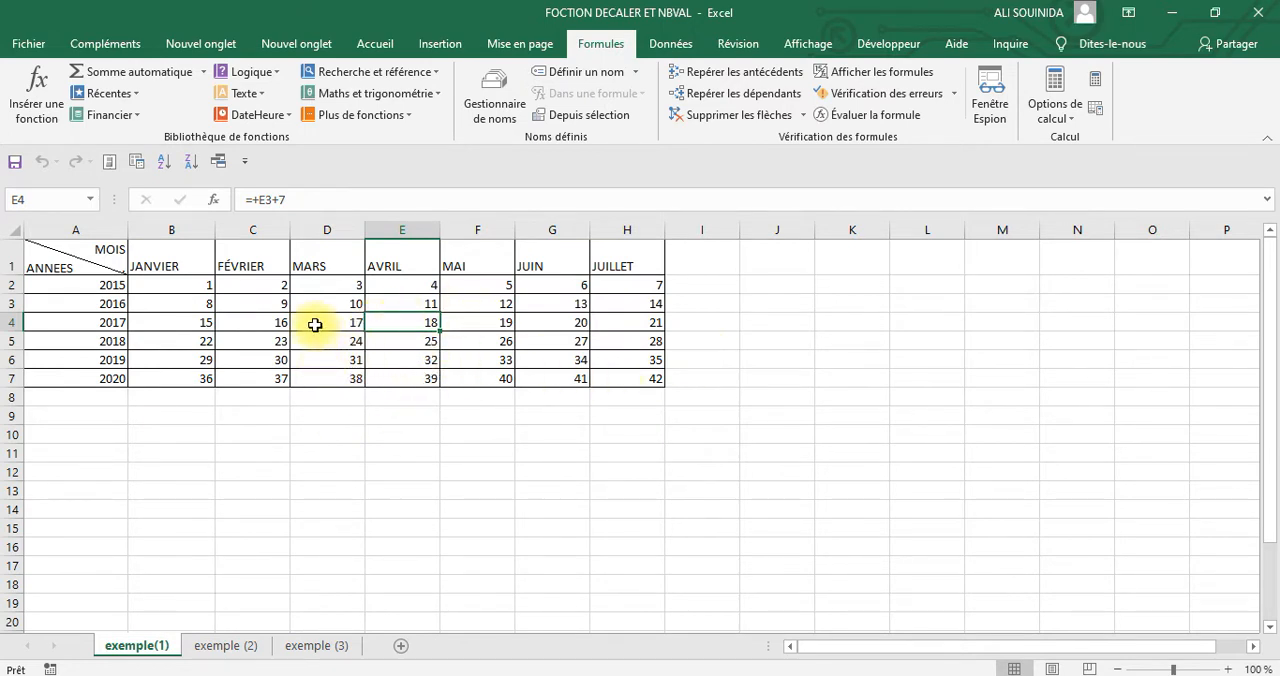
click(315, 325)
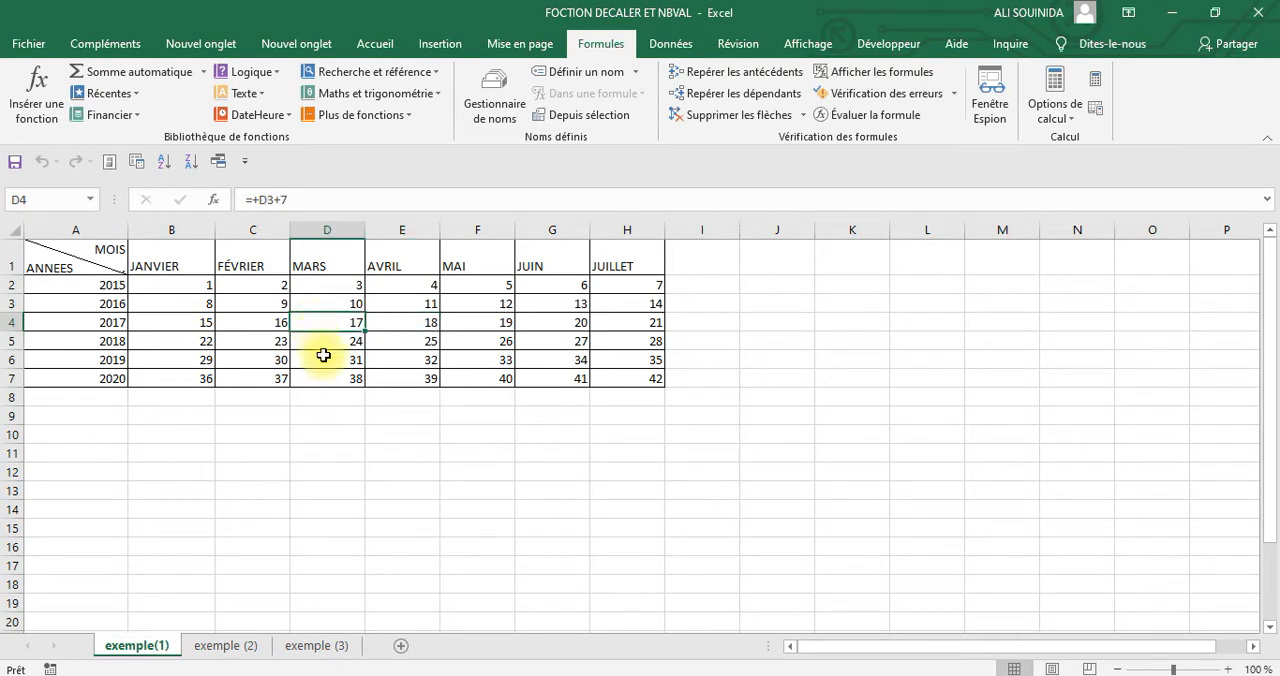
click(393, 327)
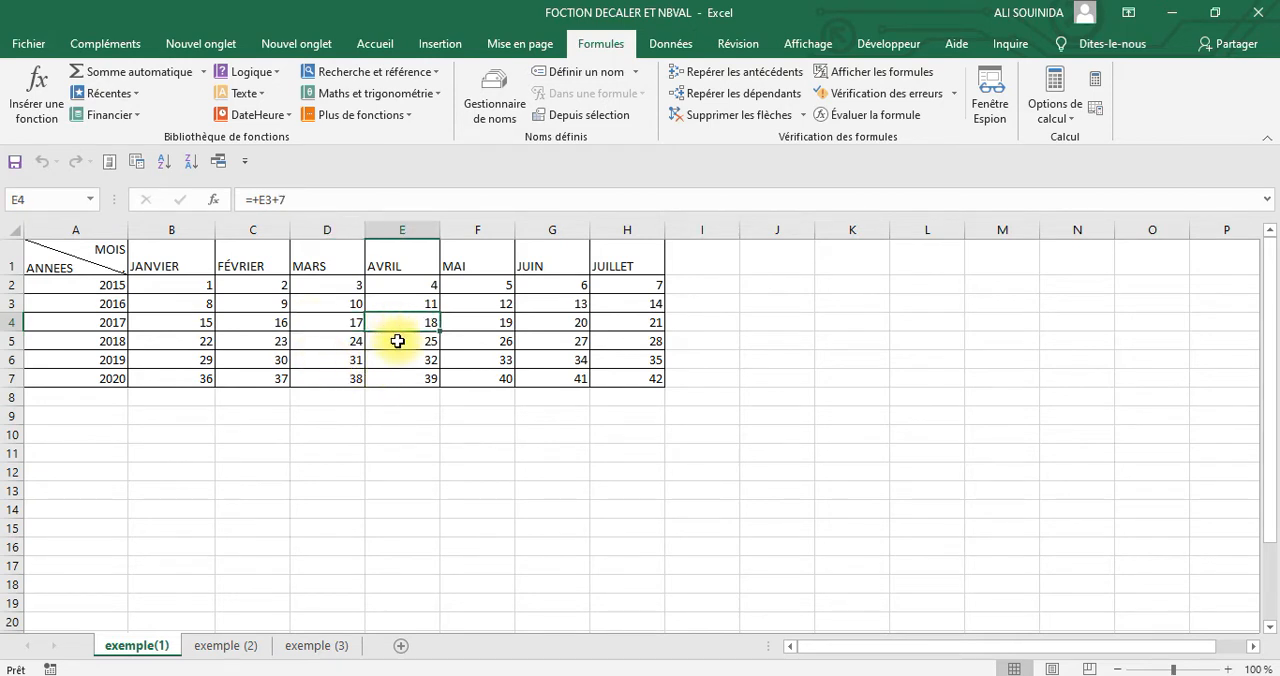
click(271, 315)
click(97, 260)
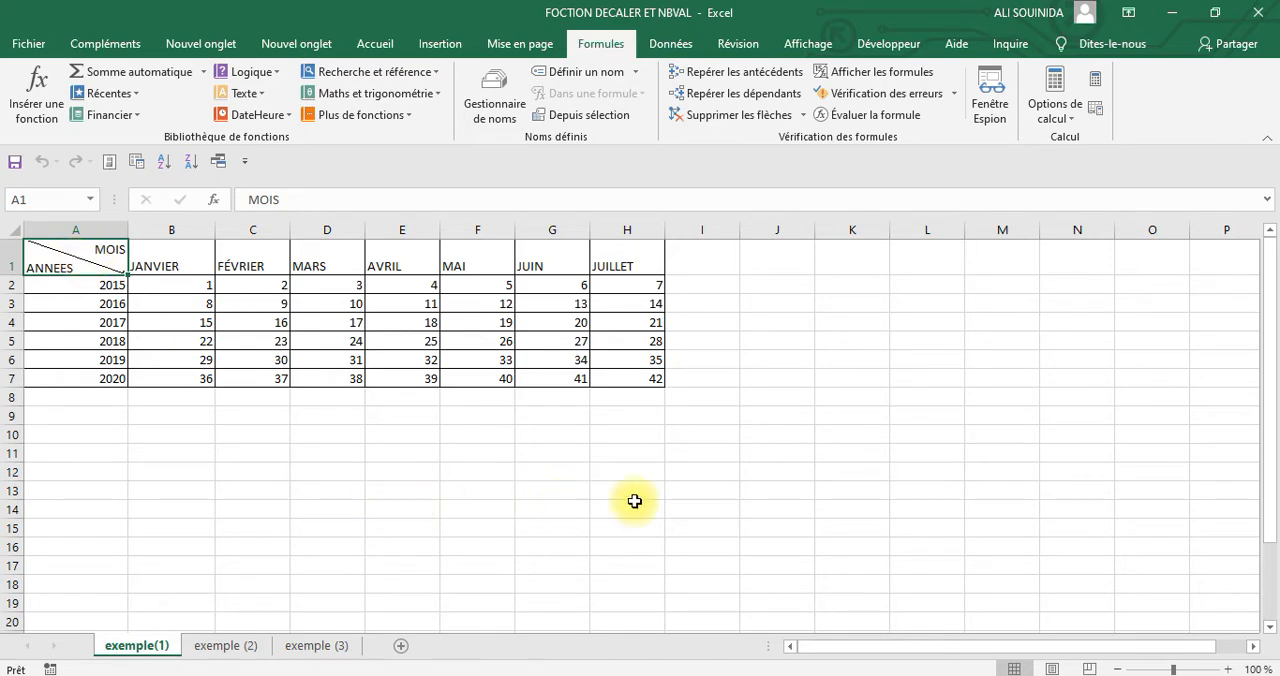
click(760, 468)
Hide the empty rows 9 to 22 between the table and the DECALER and NBVAL syntax lines
scroll(188, 565, down, 2)
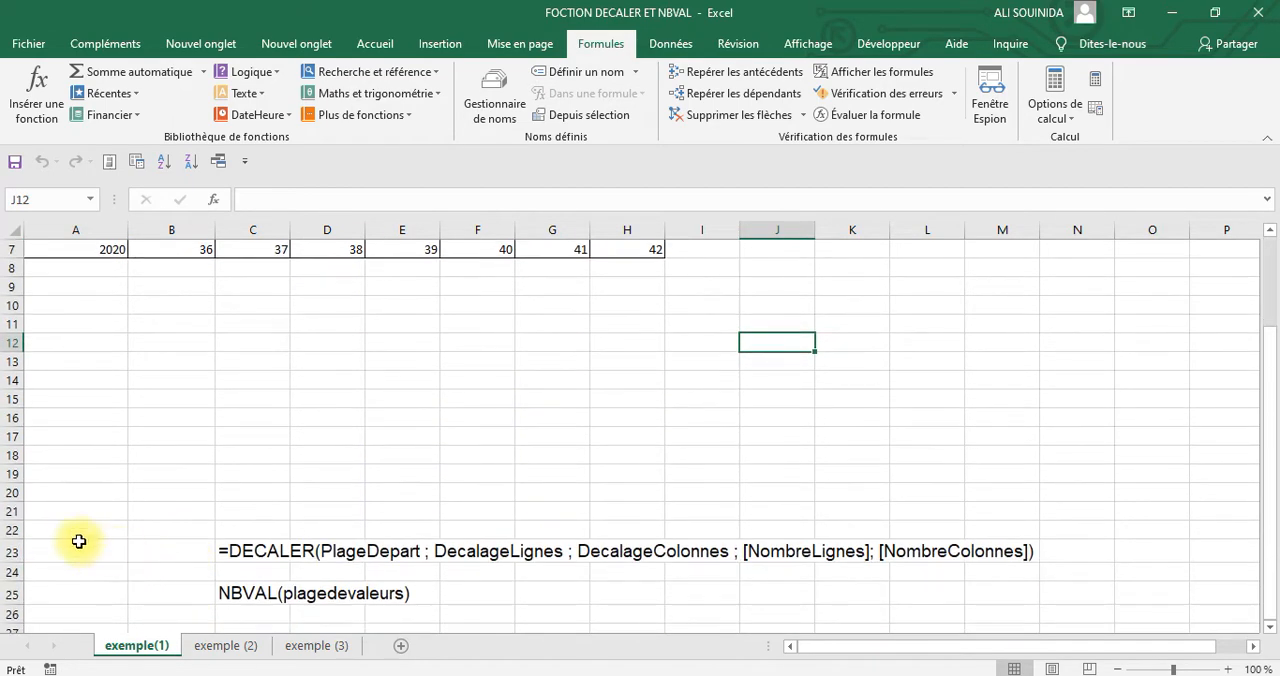
drag(14, 527, 17, 289)
right_click(312, 346)
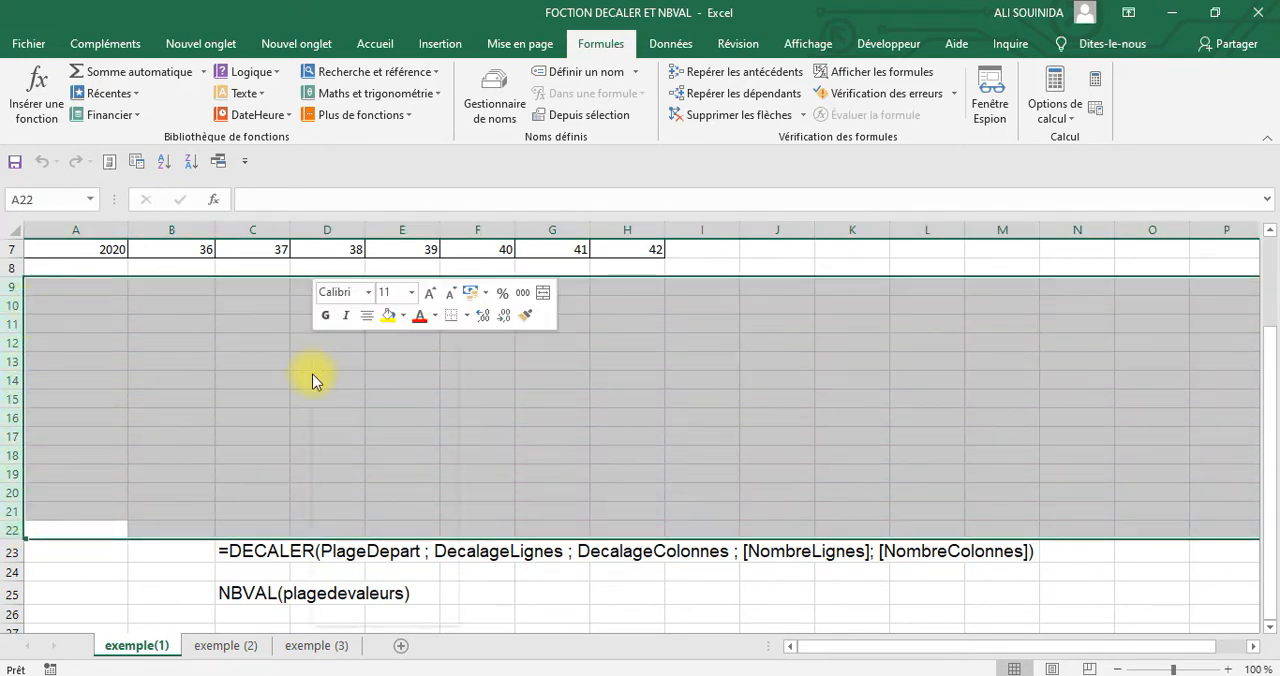
click(372, 589)
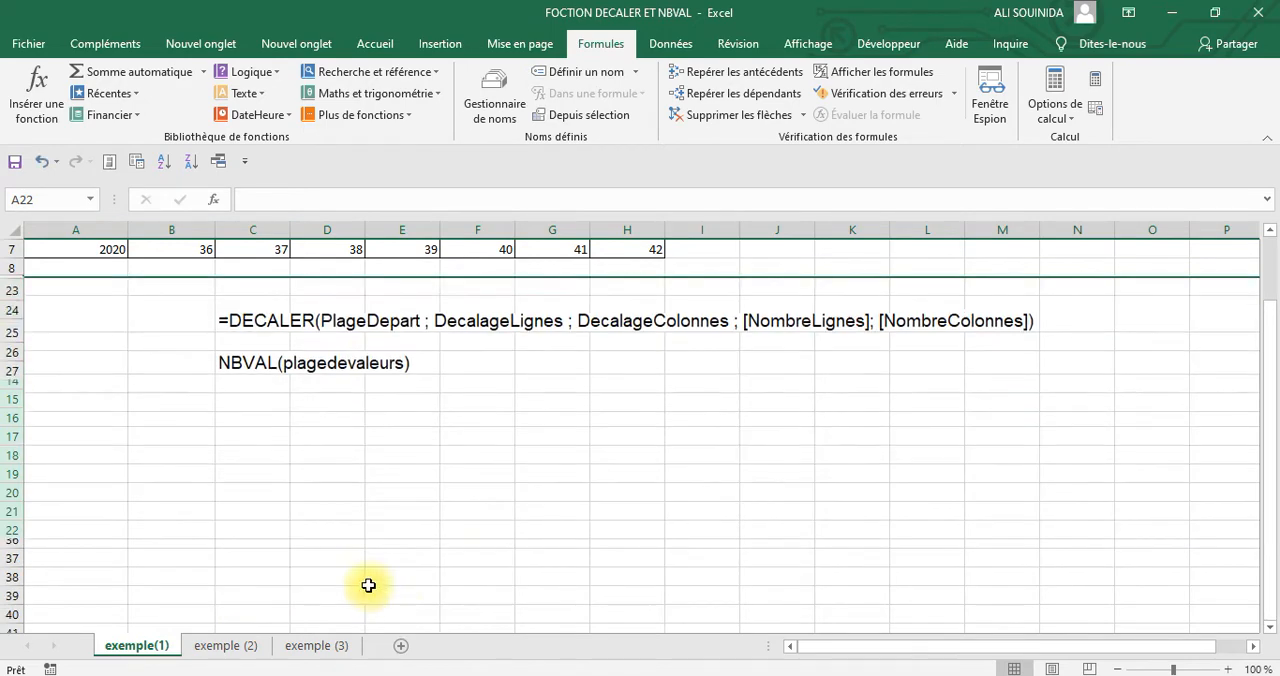
click(606, 443)
scroll(570, 440, up, 2)
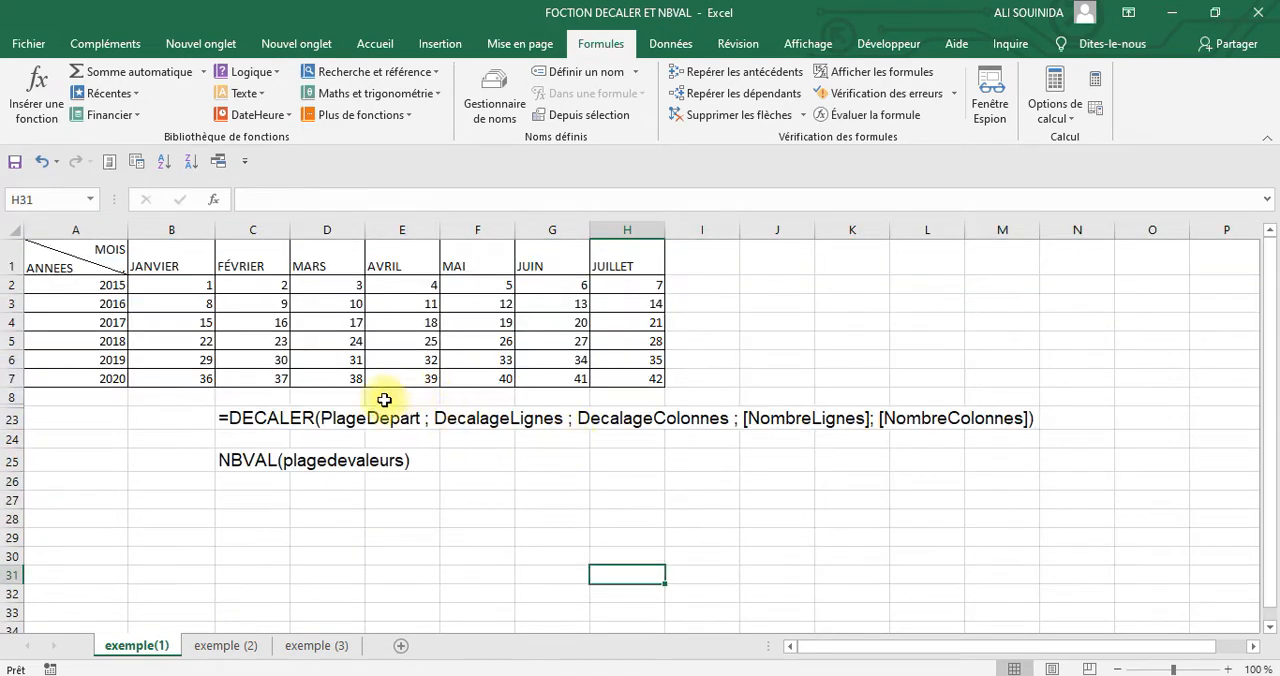
Examine cells E4 and B2 as starting references for the PlageDepart argument of the DECALER syntax
click(396, 330)
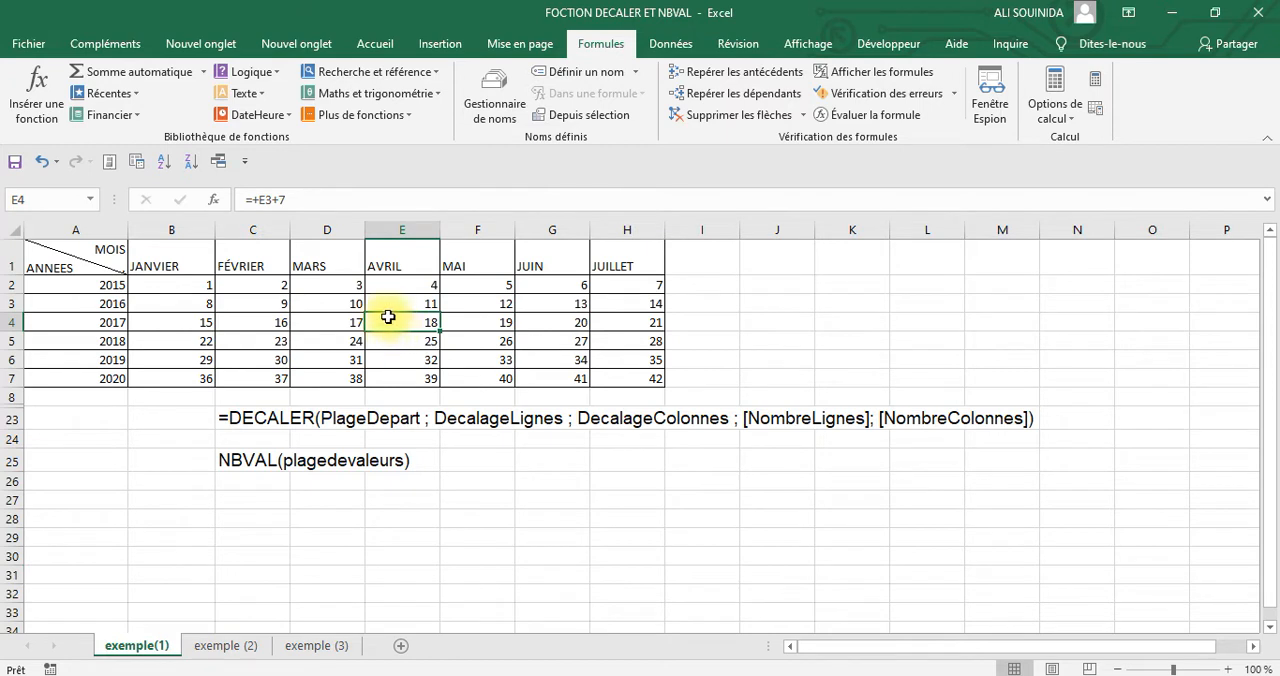
click(182, 287)
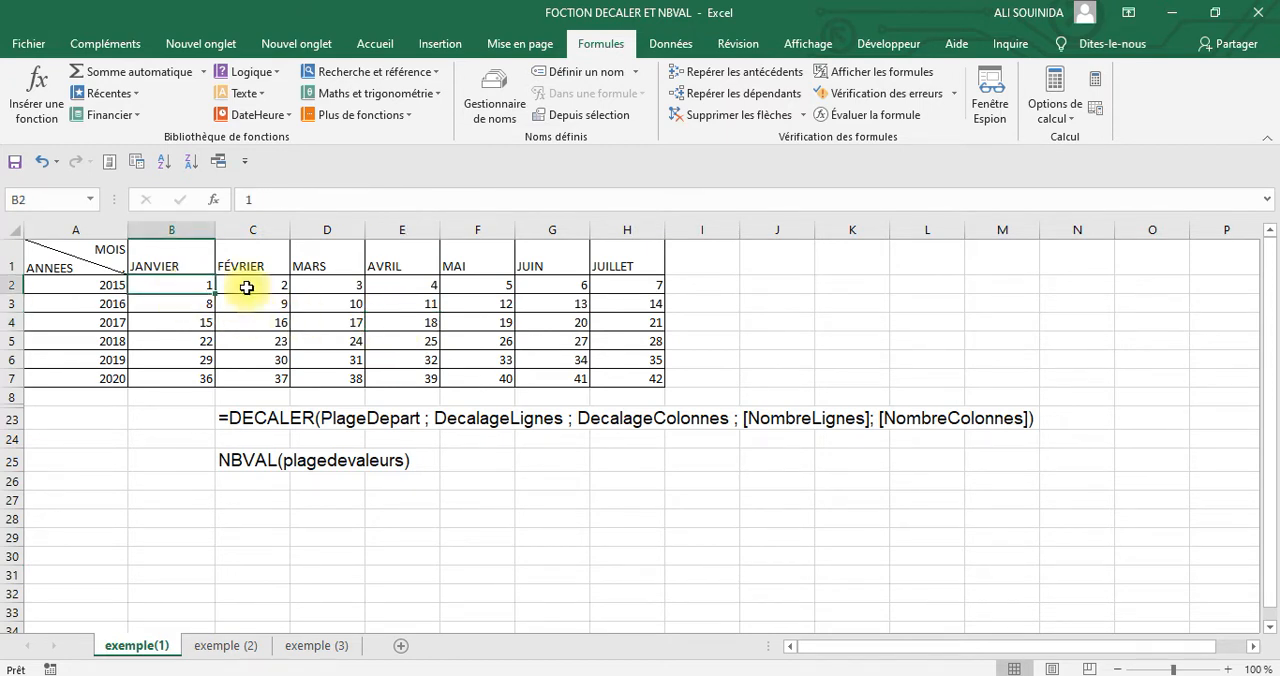
click(418, 321)
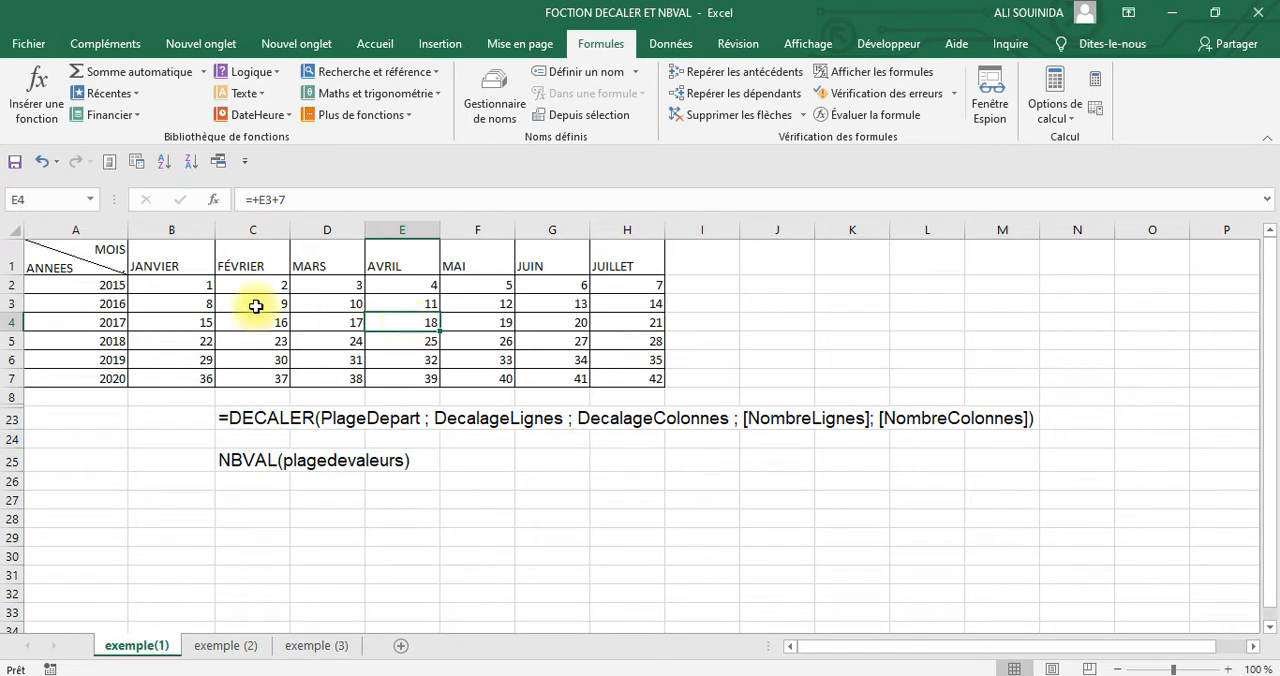
click(184, 283)
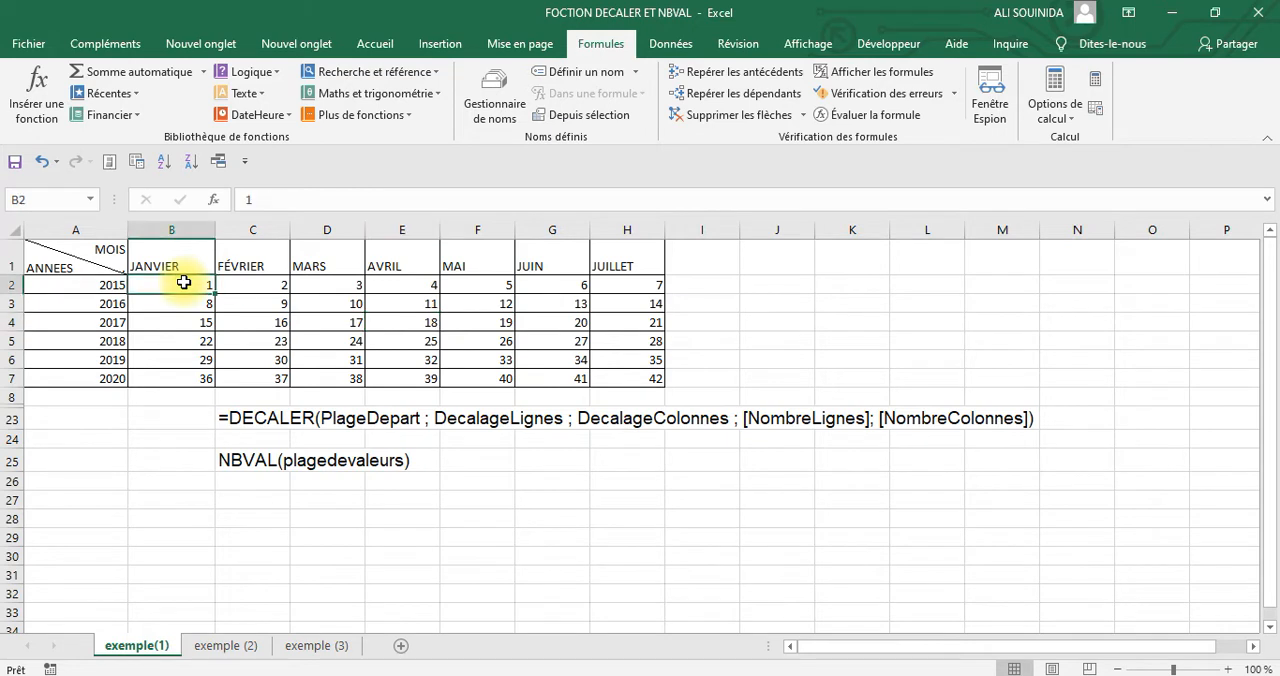
click(411, 322)
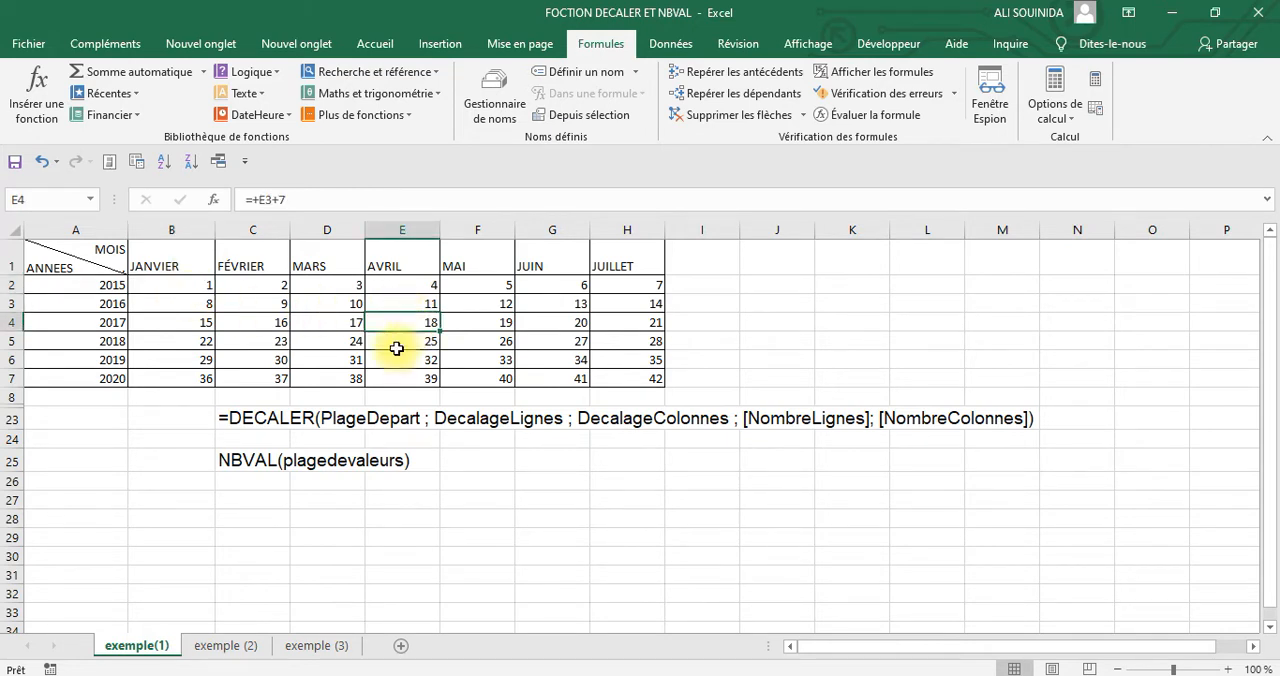
click(378, 422)
click(397, 324)
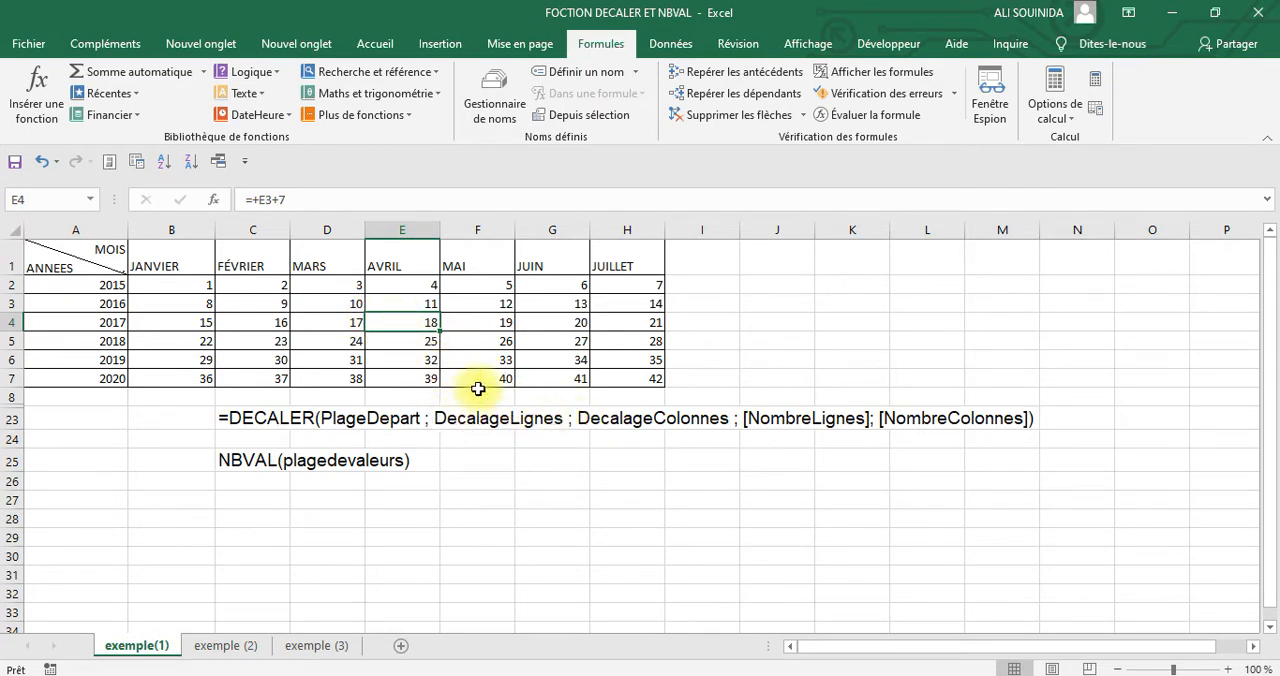
Examine the row offset from E4 by selecting the AVRIL cells above it and below it
drag(407, 319, 408, 285)
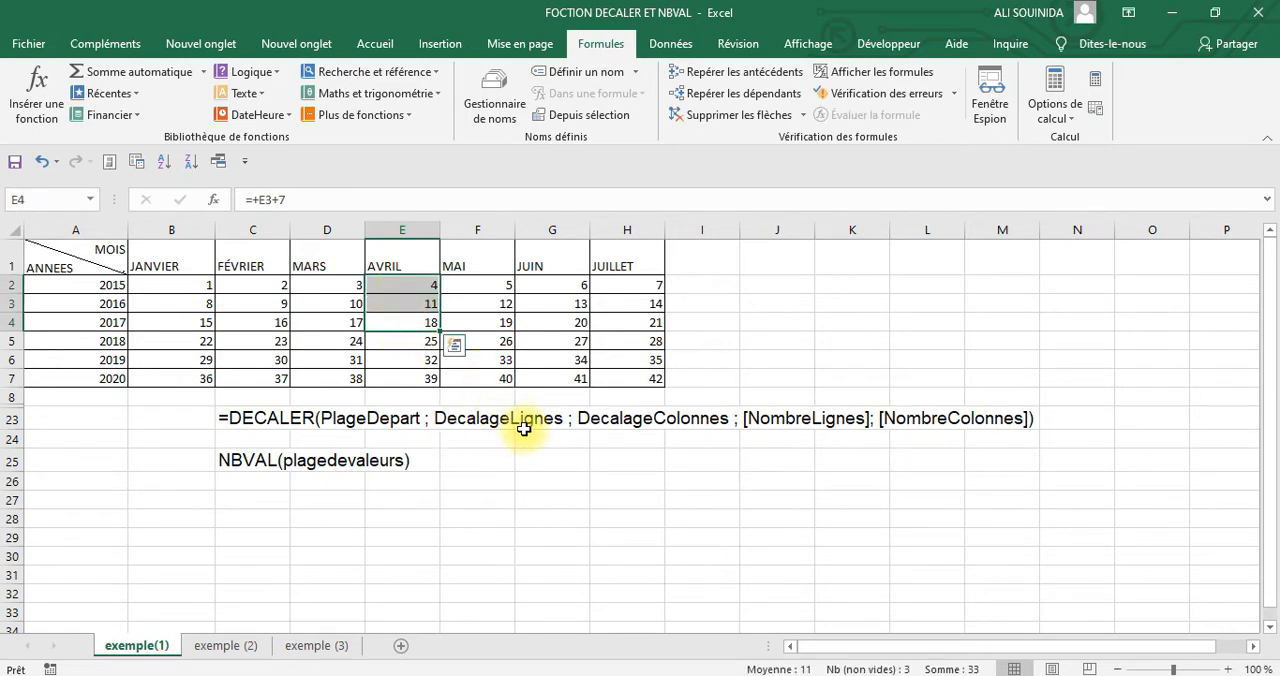
click(409, 323)
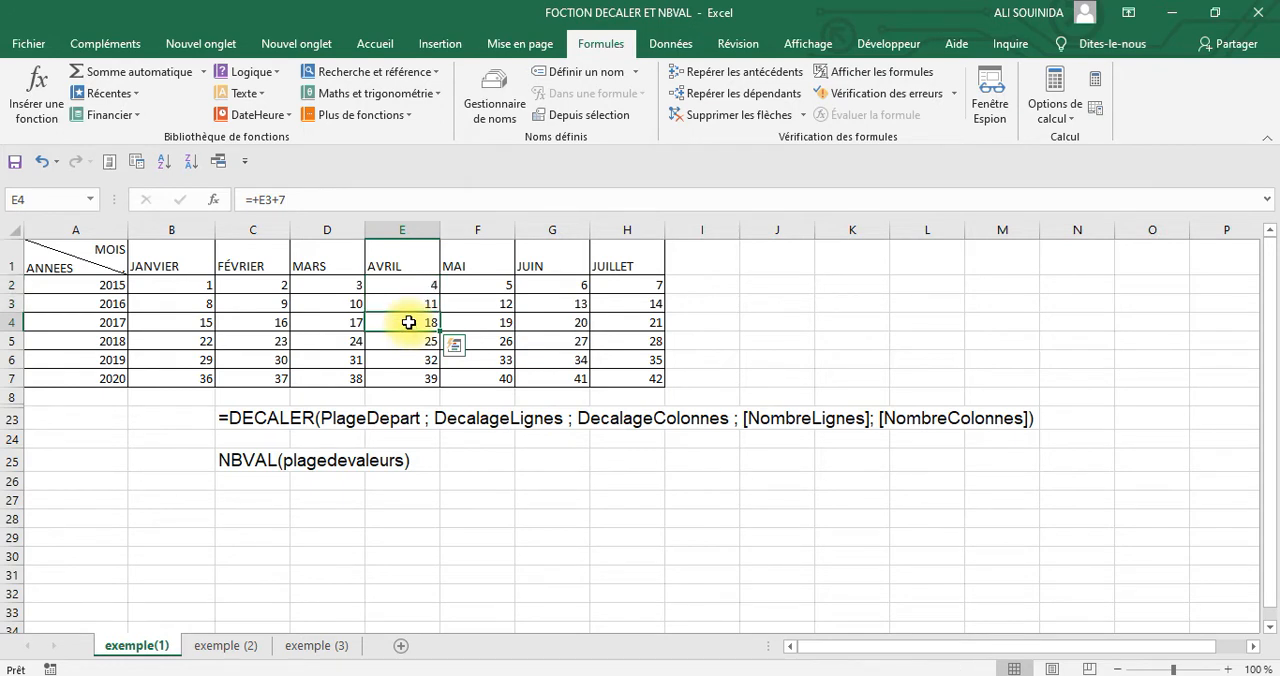
drag(409, 322, 409, 289)
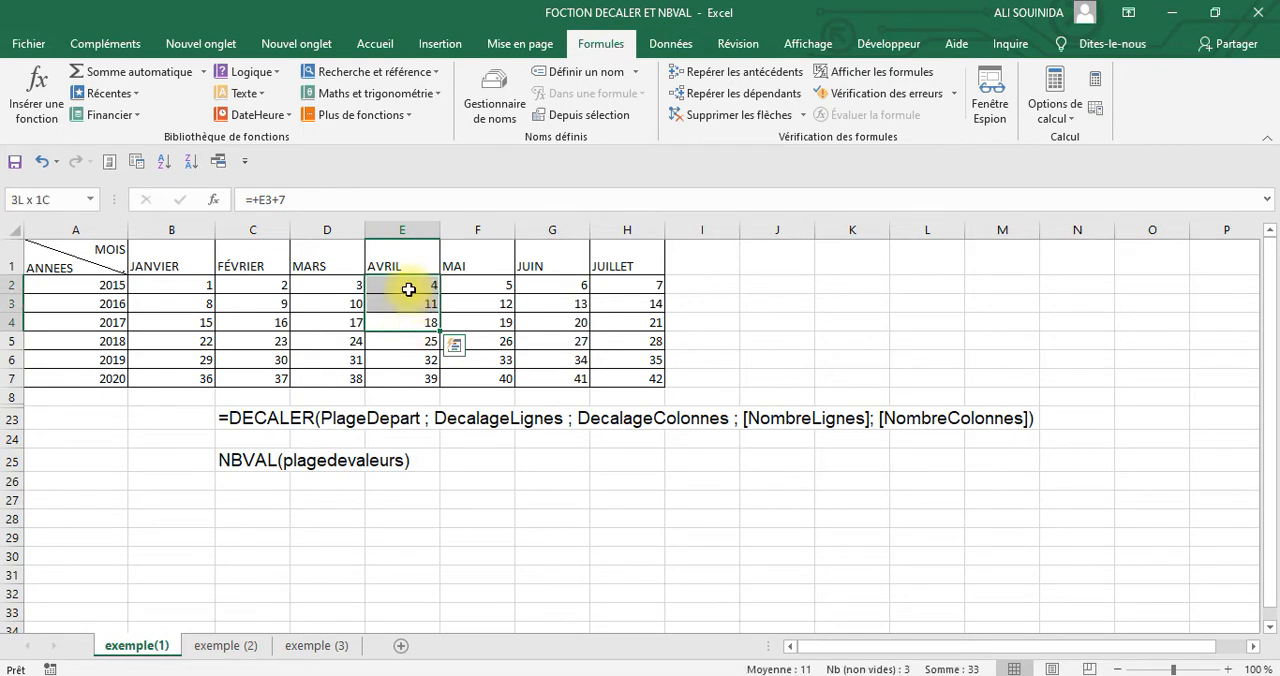
drag(413, 340, 410, 382)
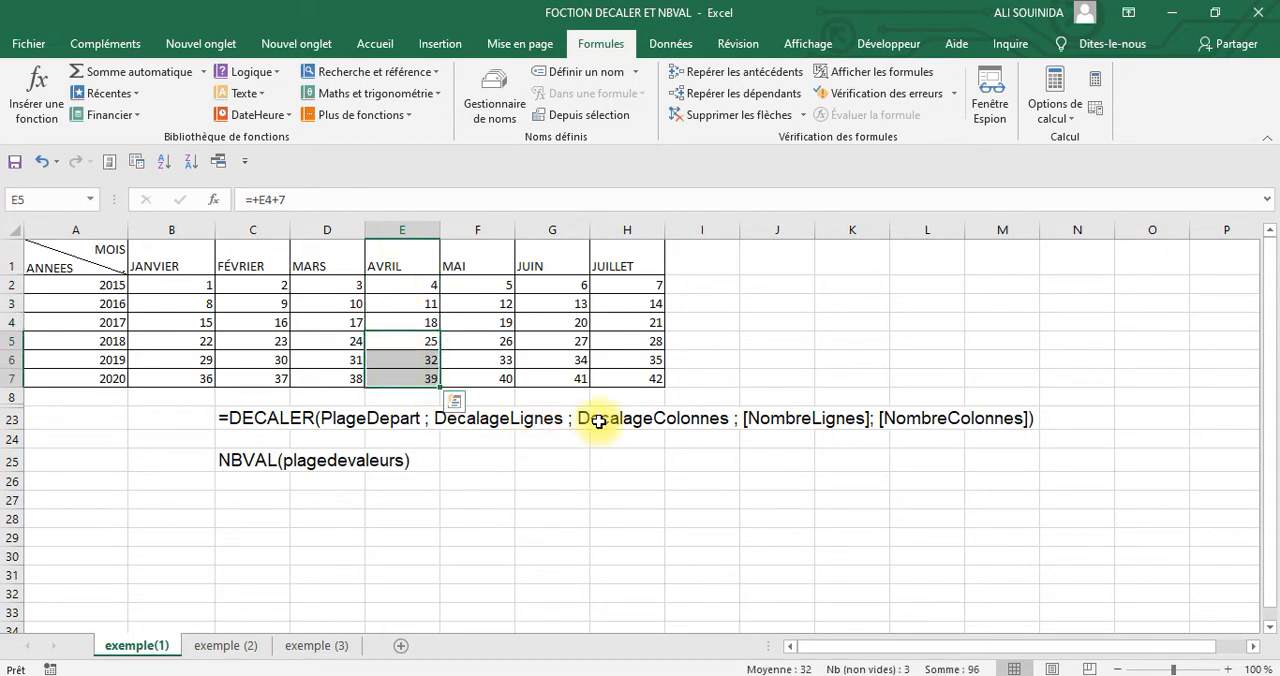
click(409, 338)
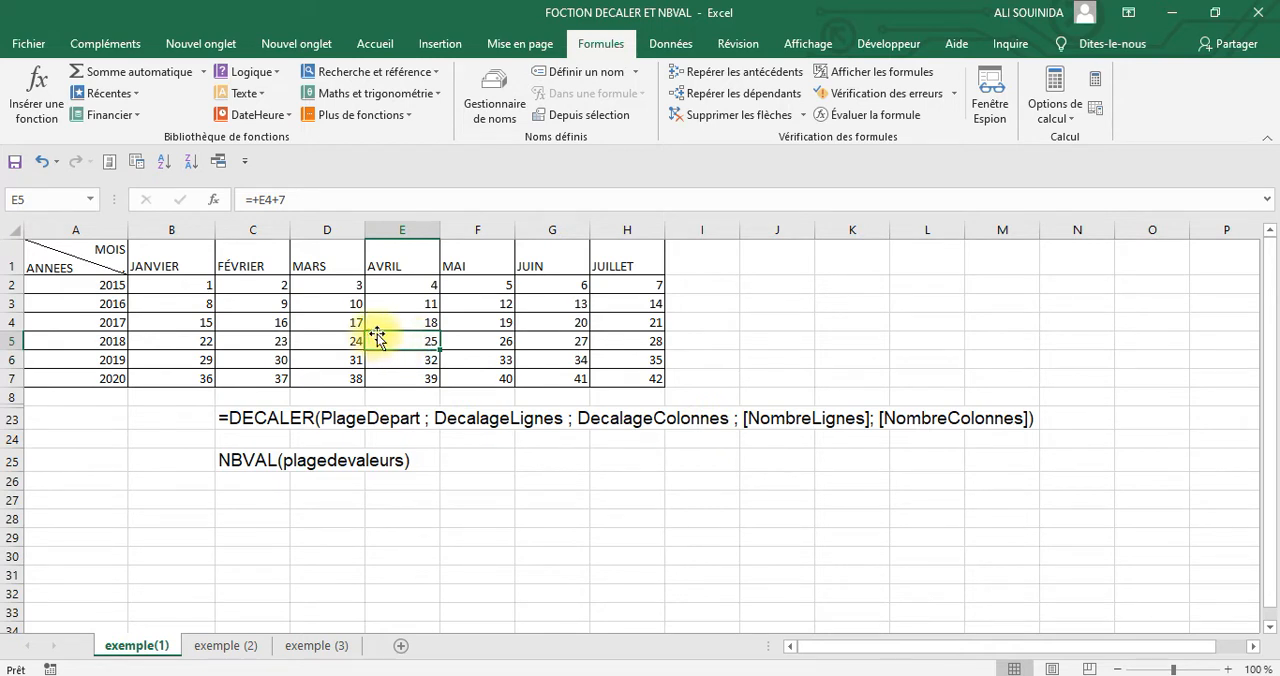
click(397, 321)
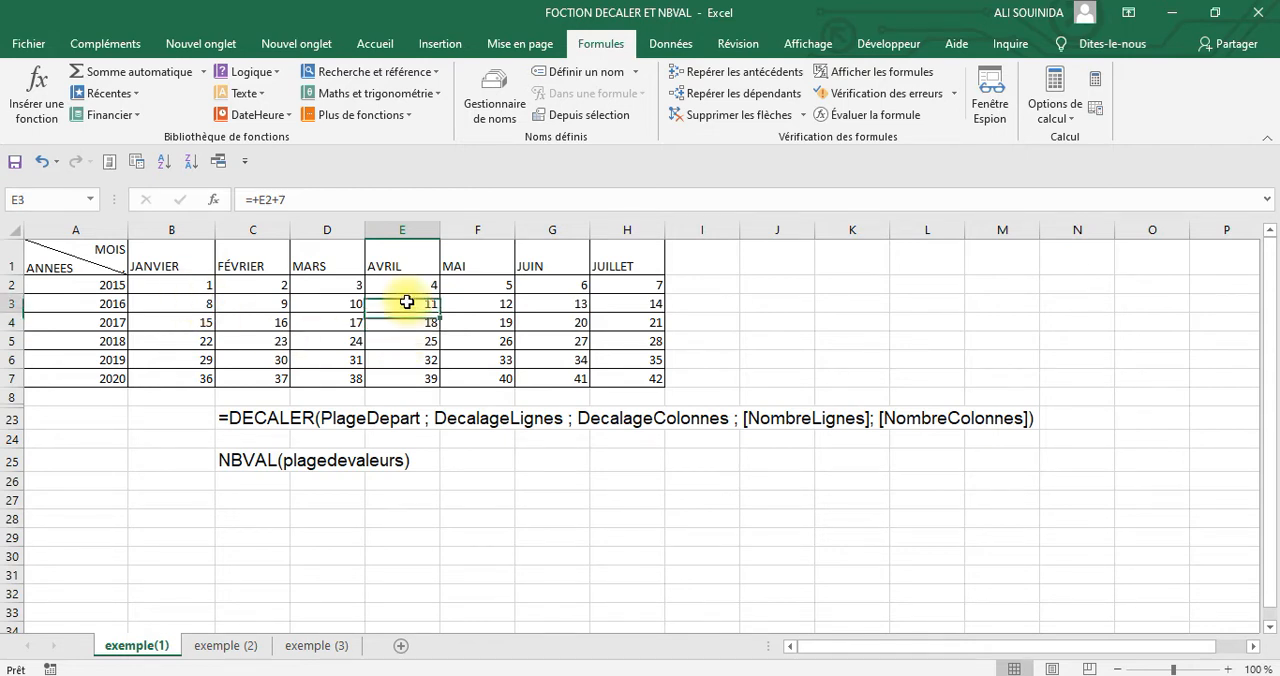
Examine the column offset using B2:D2, and the DecalageColonnes, NombreLignes and NombreColonnes arguments in the DECALER syntax
drag(345, 285, 201, 284)
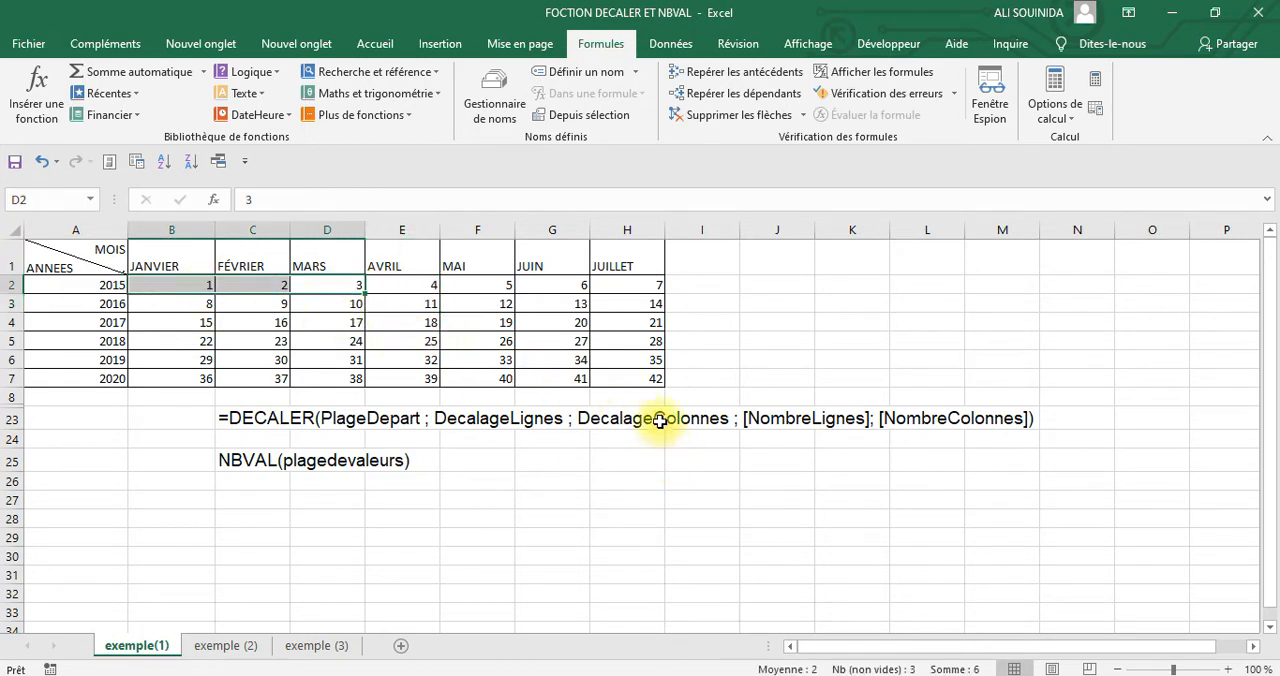
click(659, 421)
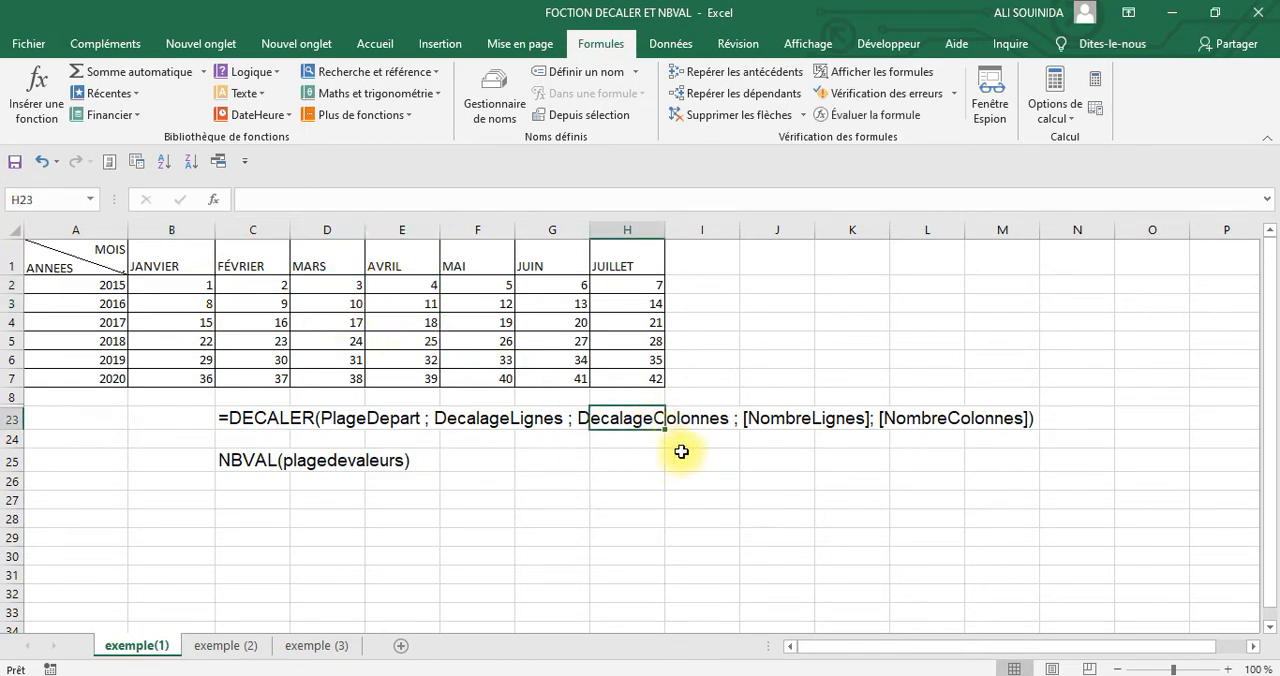
click(782, 421)
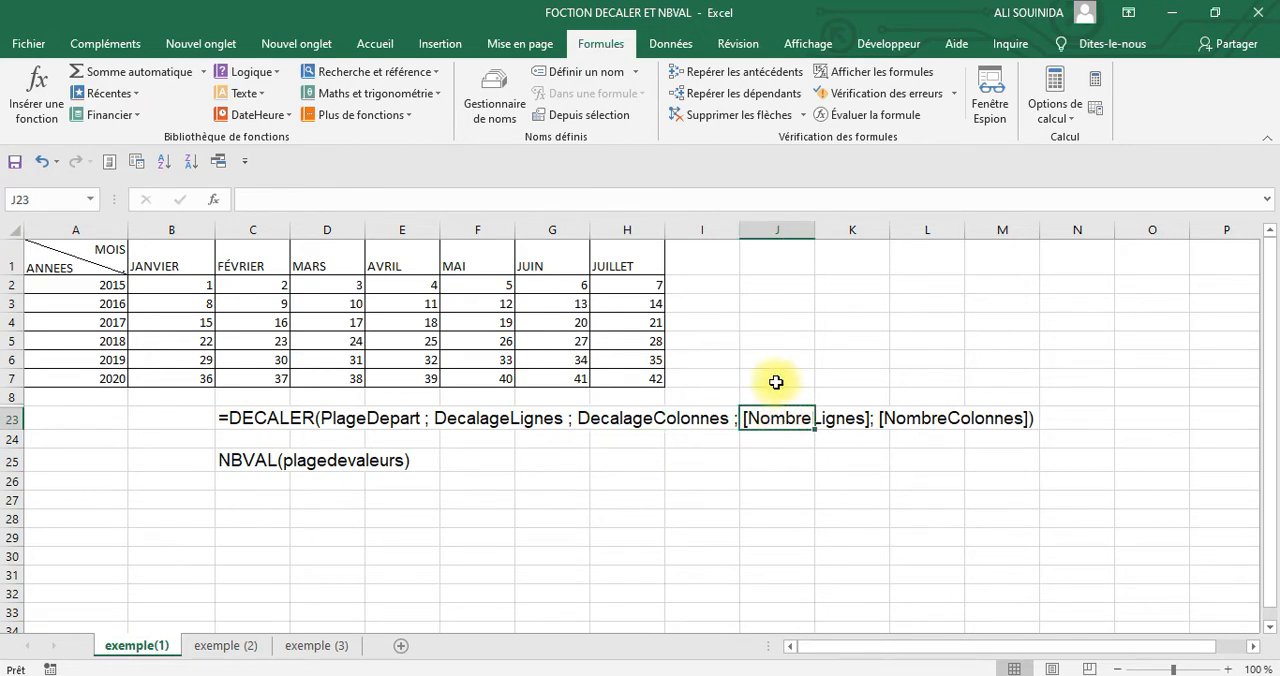
click(917, 420)
click(790, 420)
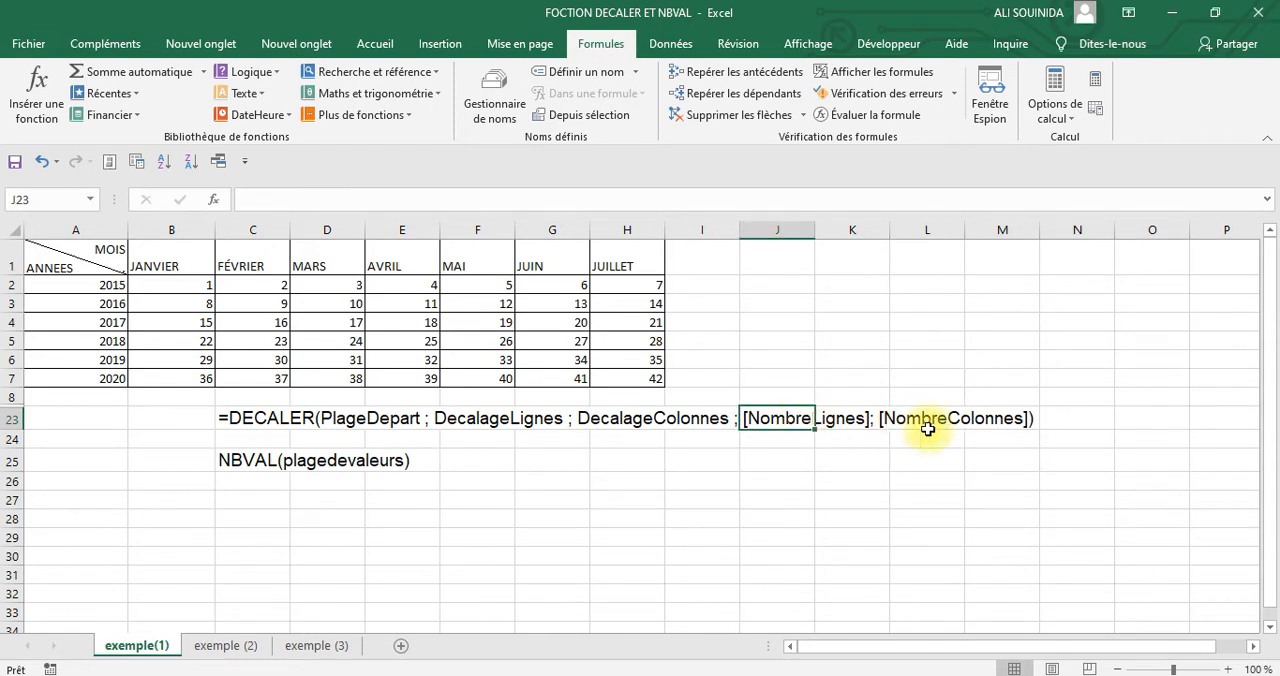
click(900, 421)
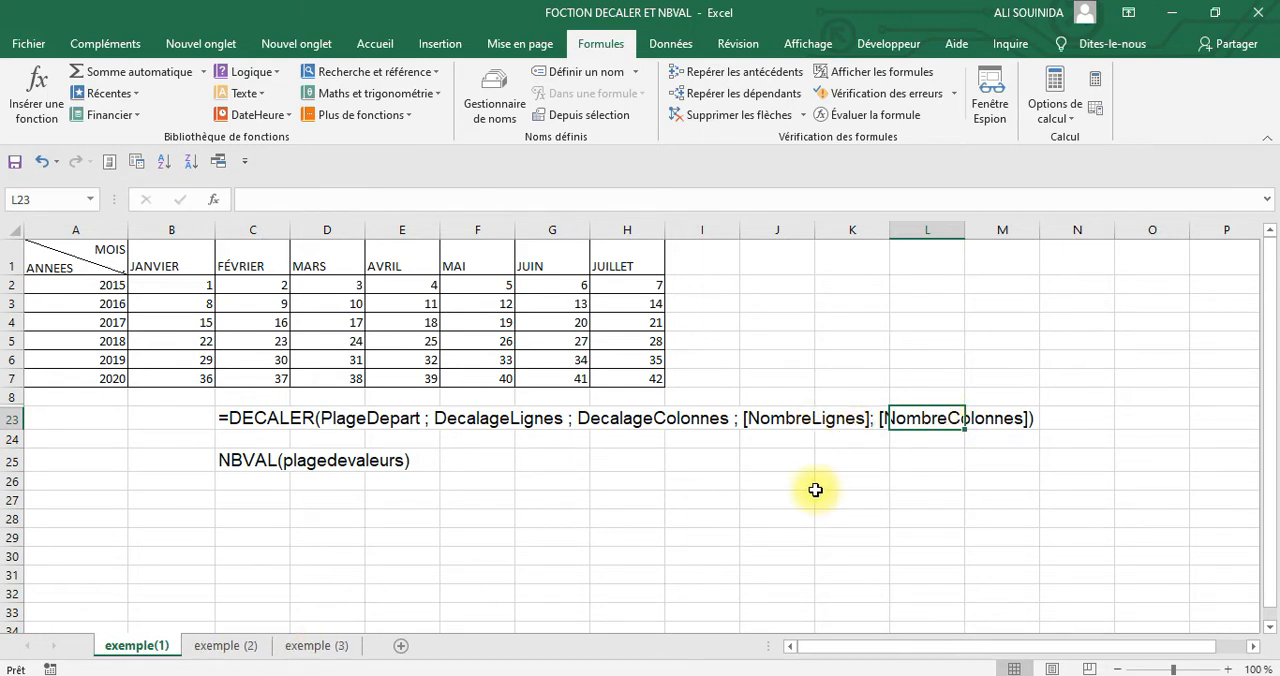
click(810, 484)
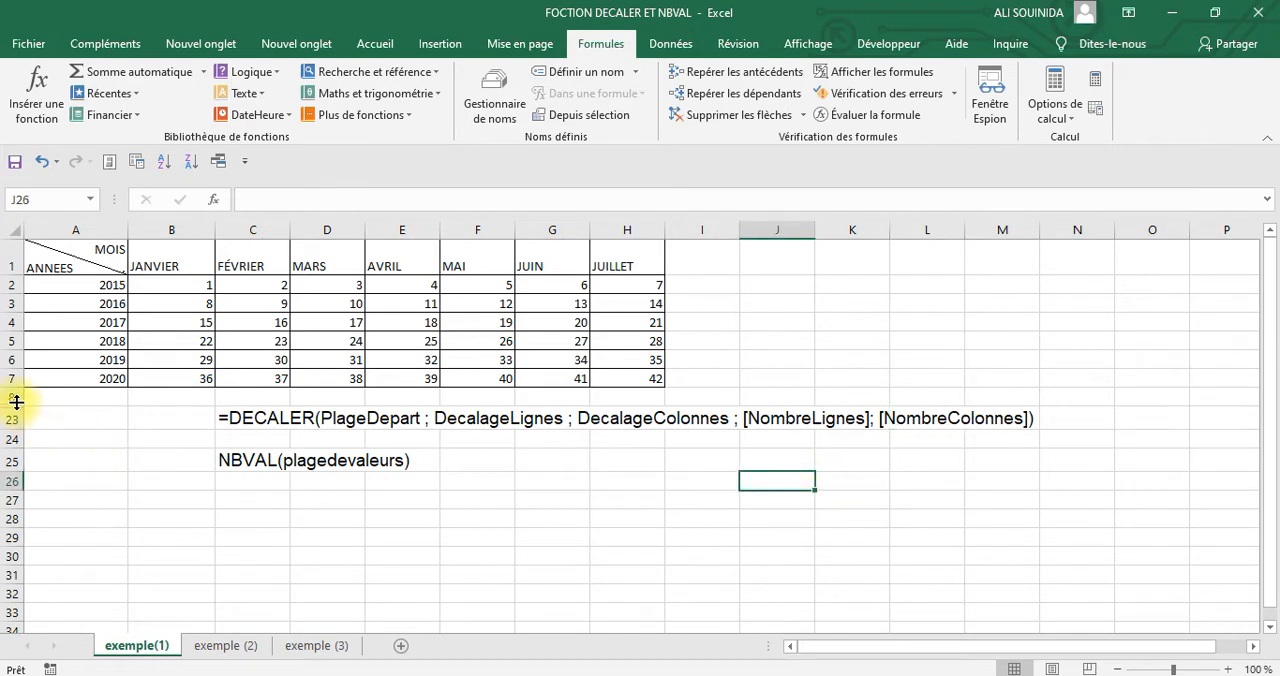
Unhide rows 9 to 22 below the table
drag(12, 397, 46, 543)
right_click(303, 478)
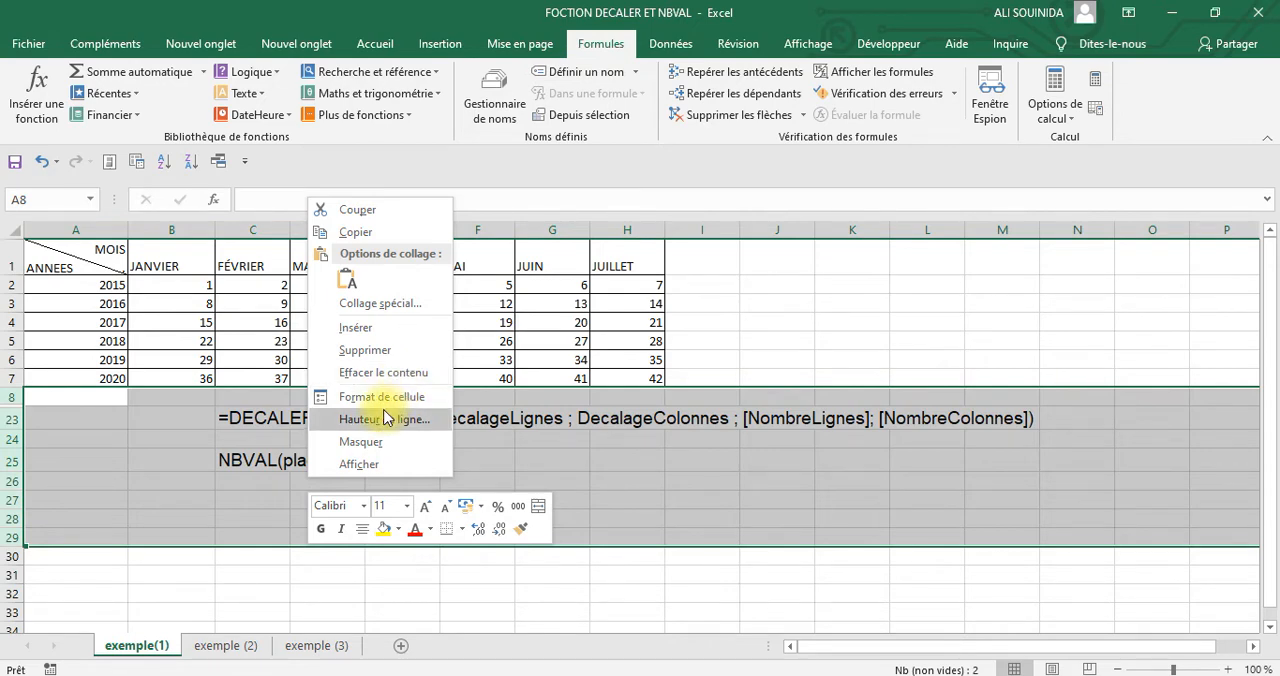
click(361, 463)
click(620, 470)
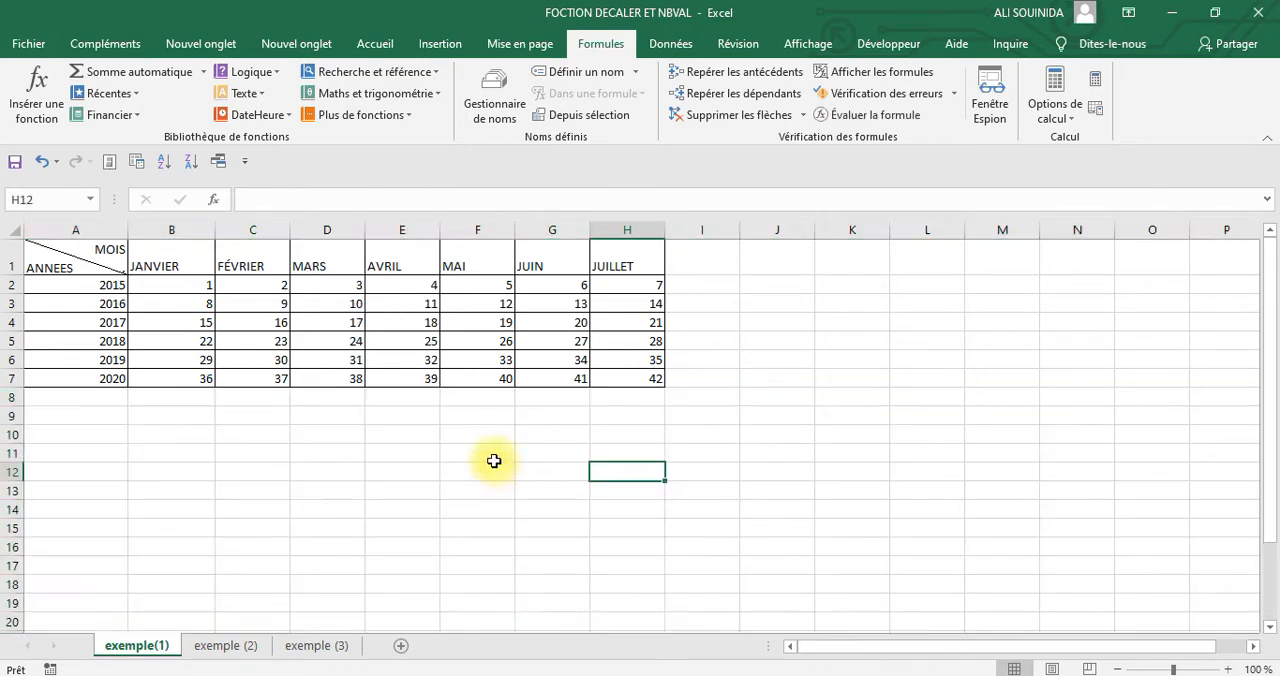
click(180, 415)
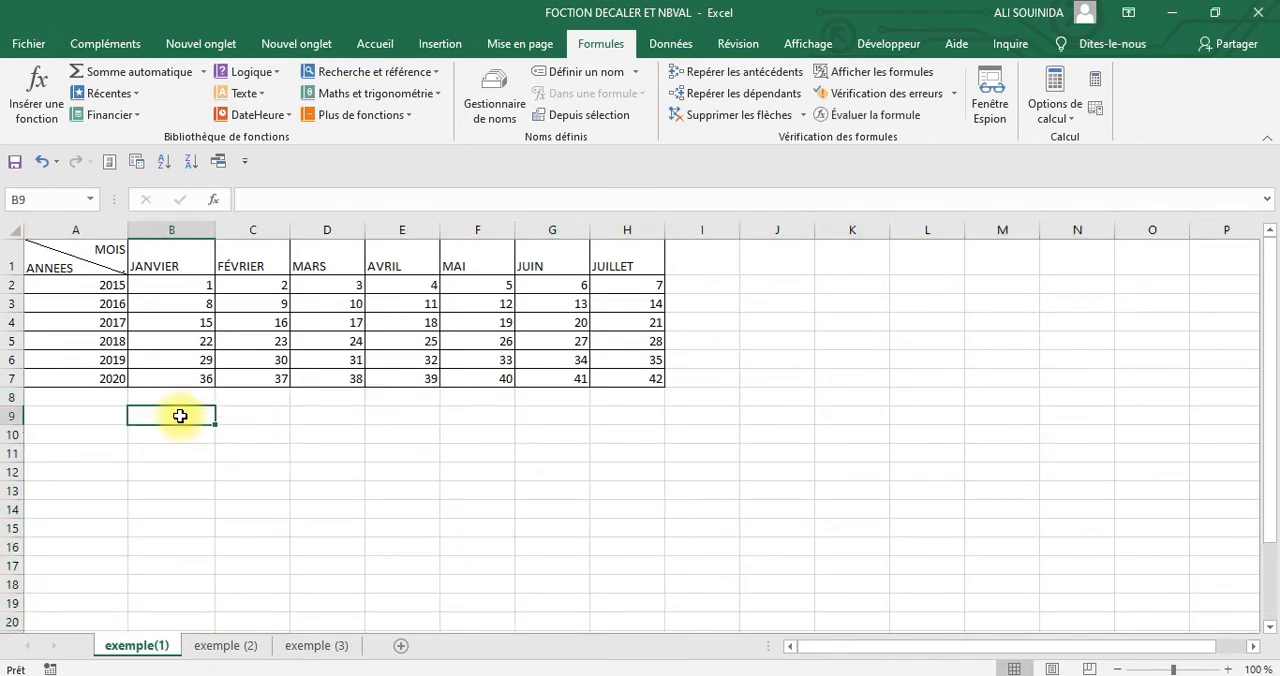
Fill reference cell E4 with yellow and check the offset target cell H7
click(412, 322)
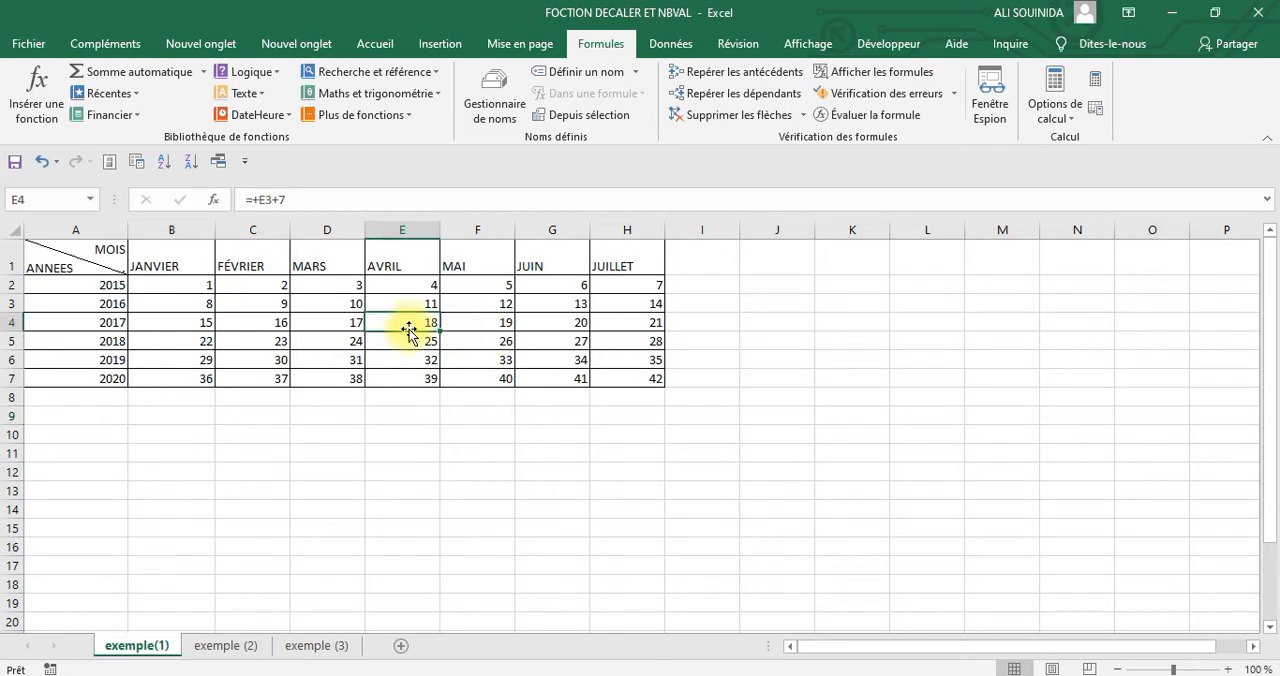
click(375, 43)
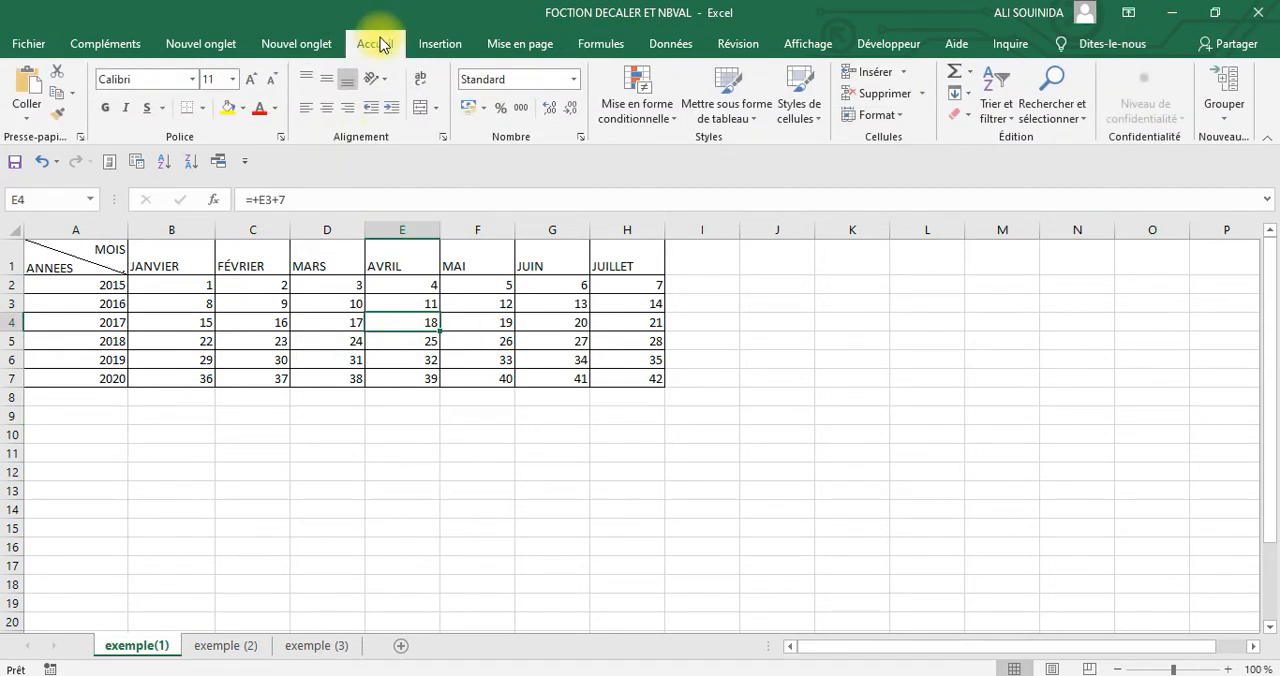
click(234, 106)
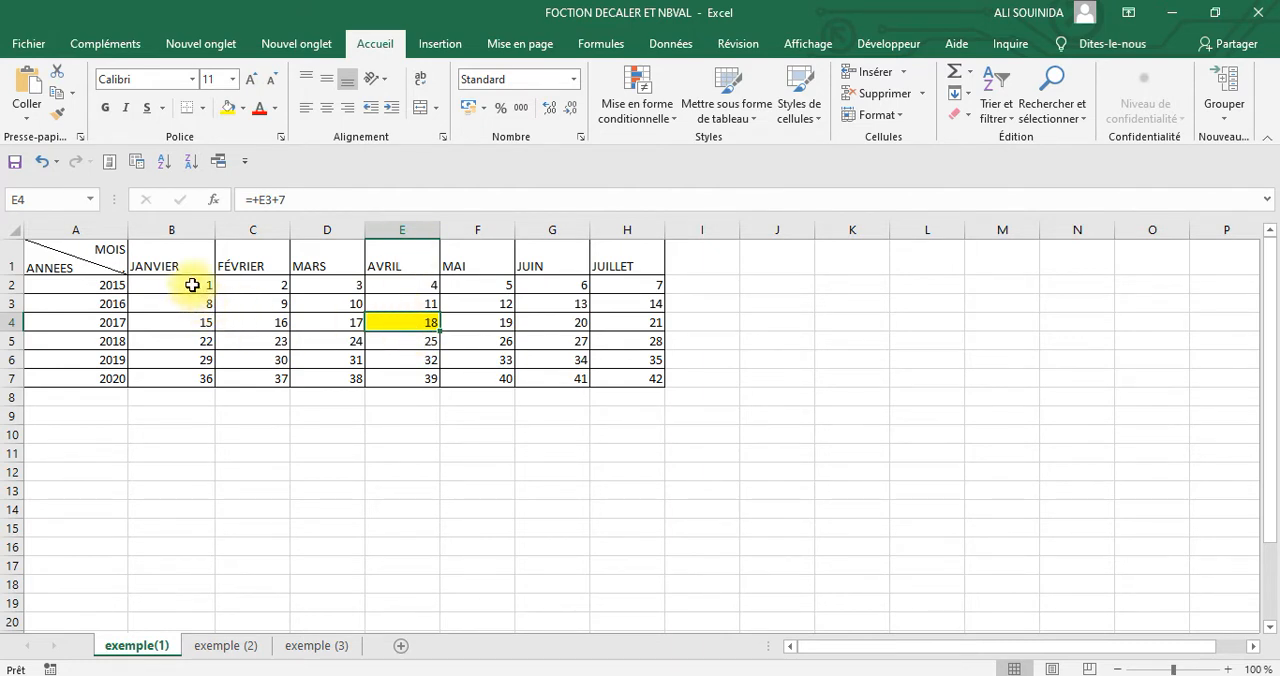
click(610, 383)
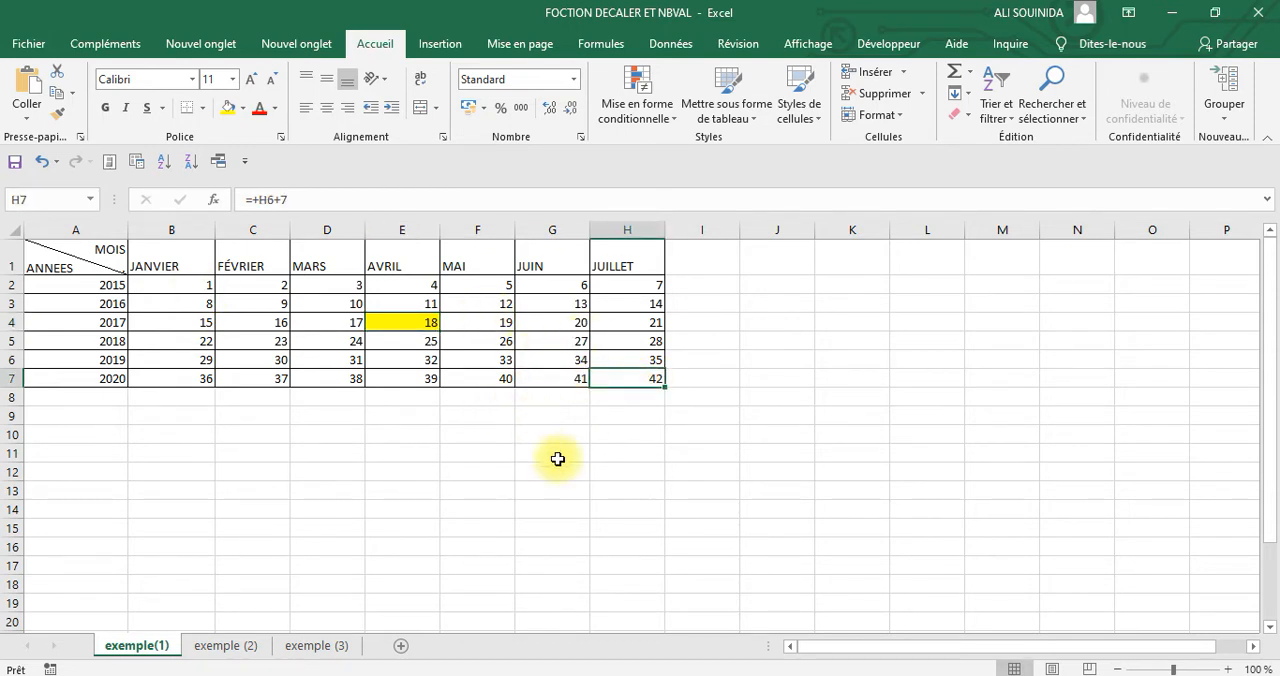
click(783, 431)
Insert the DECALER function in cell B10 with E4 as its Réf argument
click(166, 437)
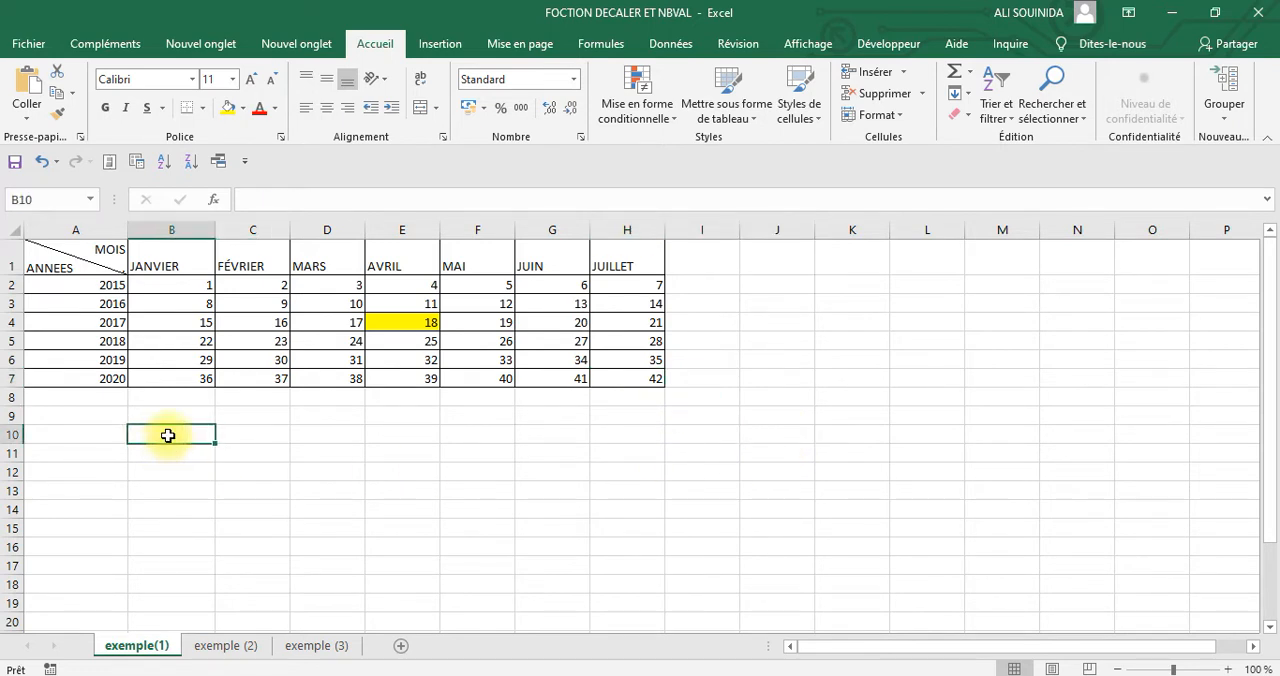
click(214, 200)
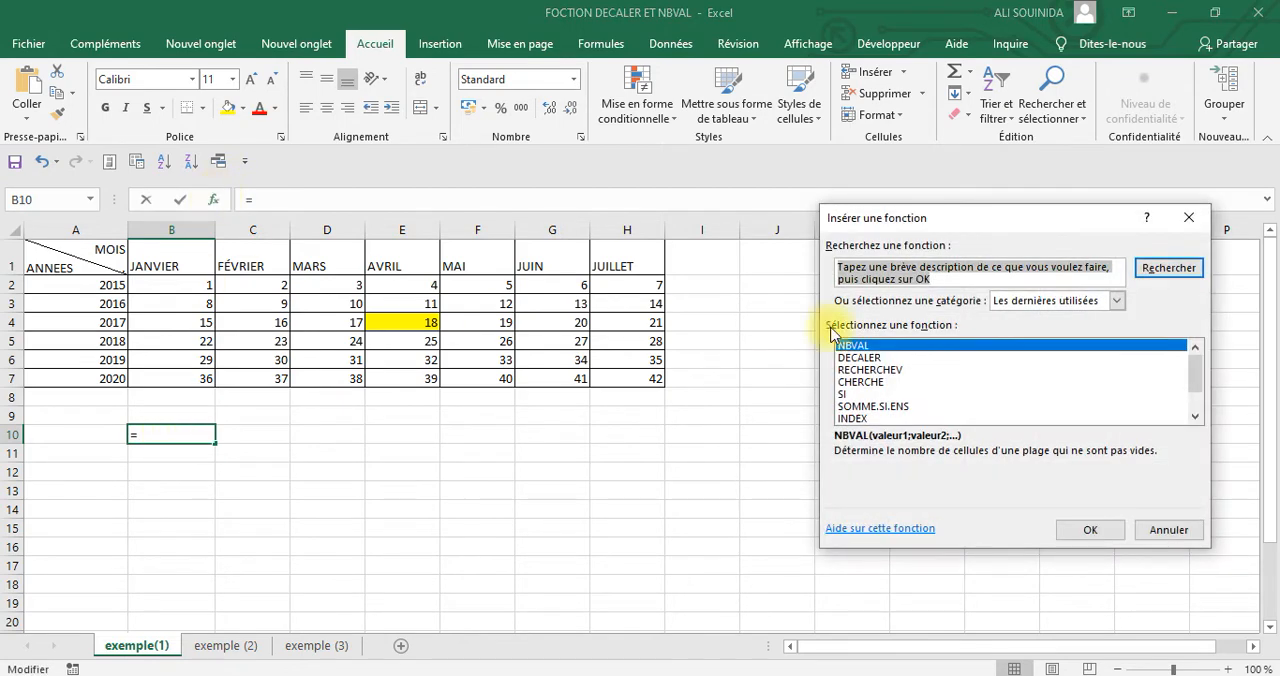
click(873, 360)
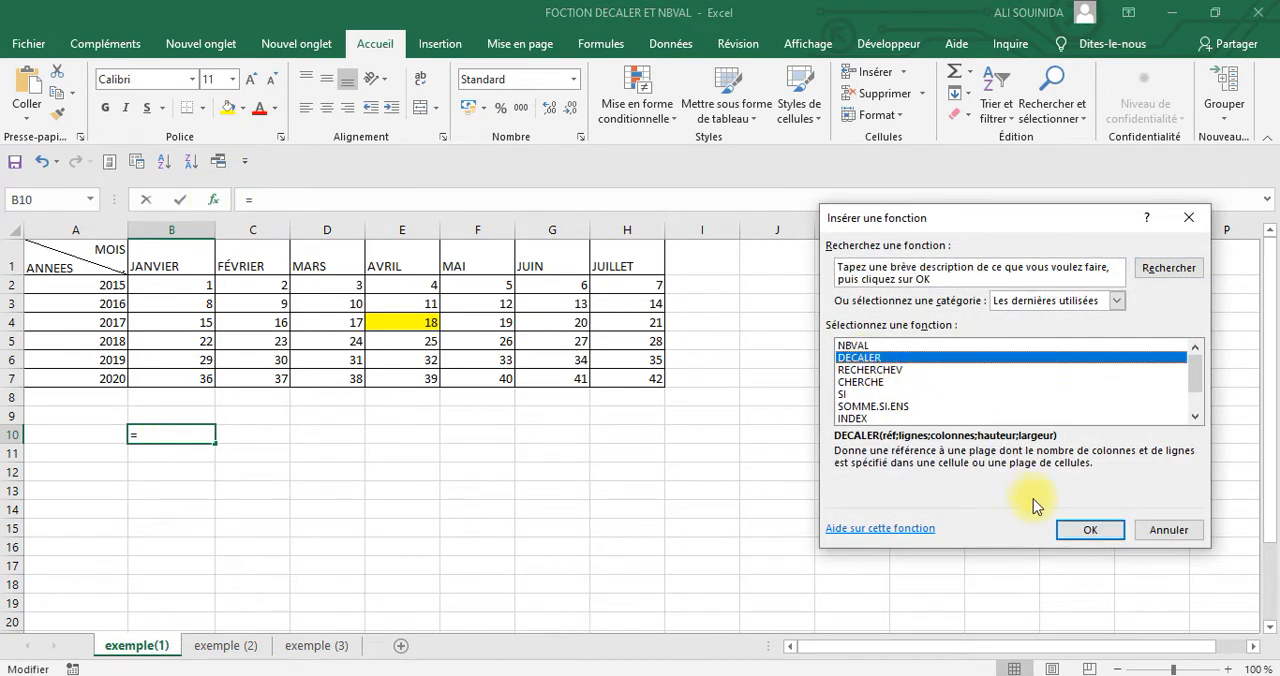
click(1089, 534)
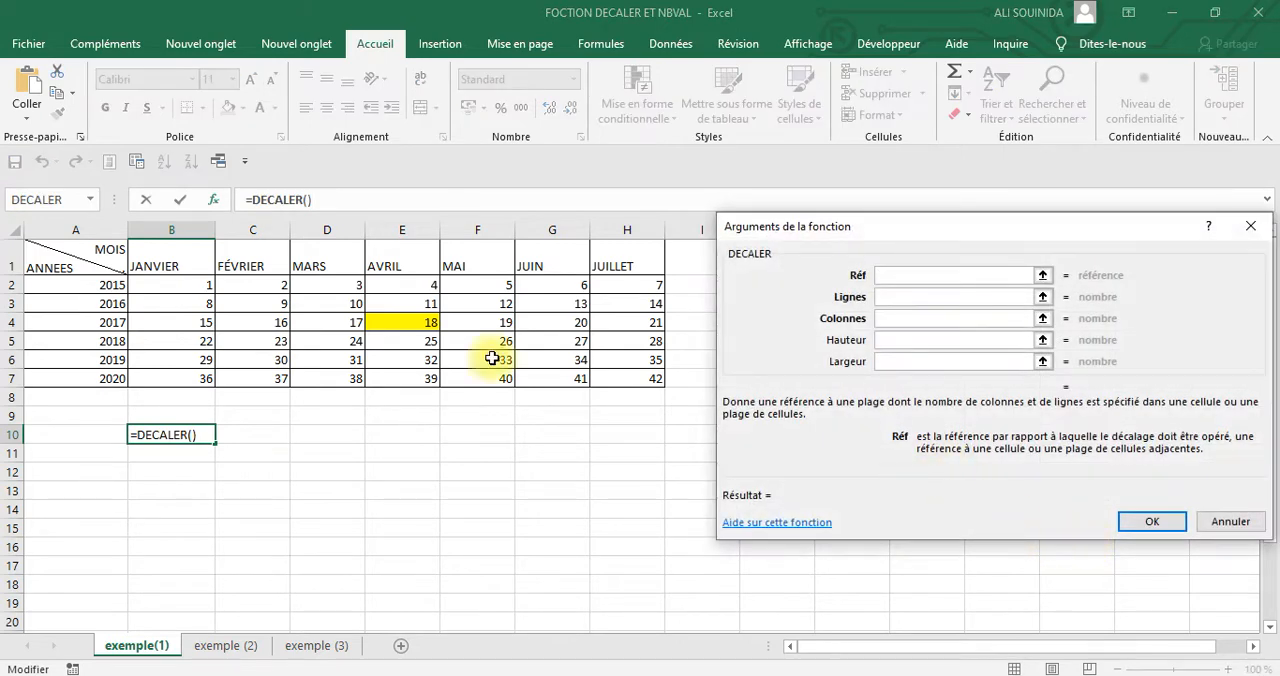
click(420, 321)
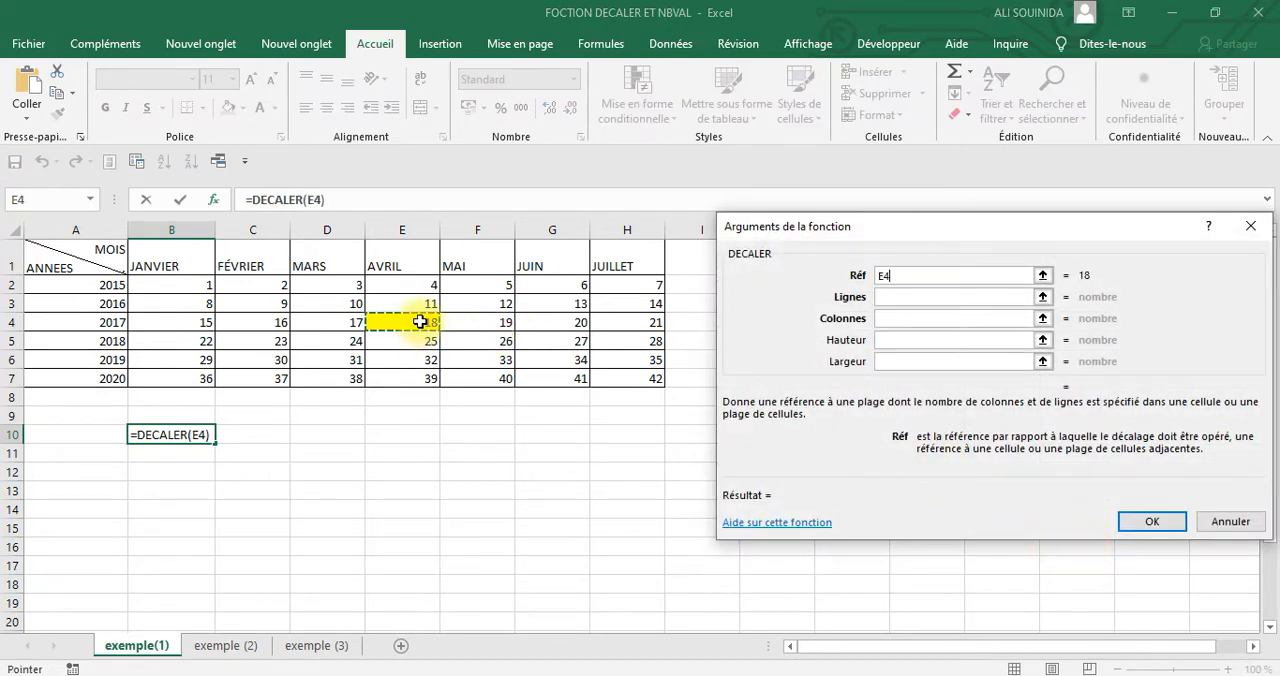
Set the Lignes and Colonnes arguments to 3, leave Hauteur and Largeur empty, and complete the formula
click(939, 295)
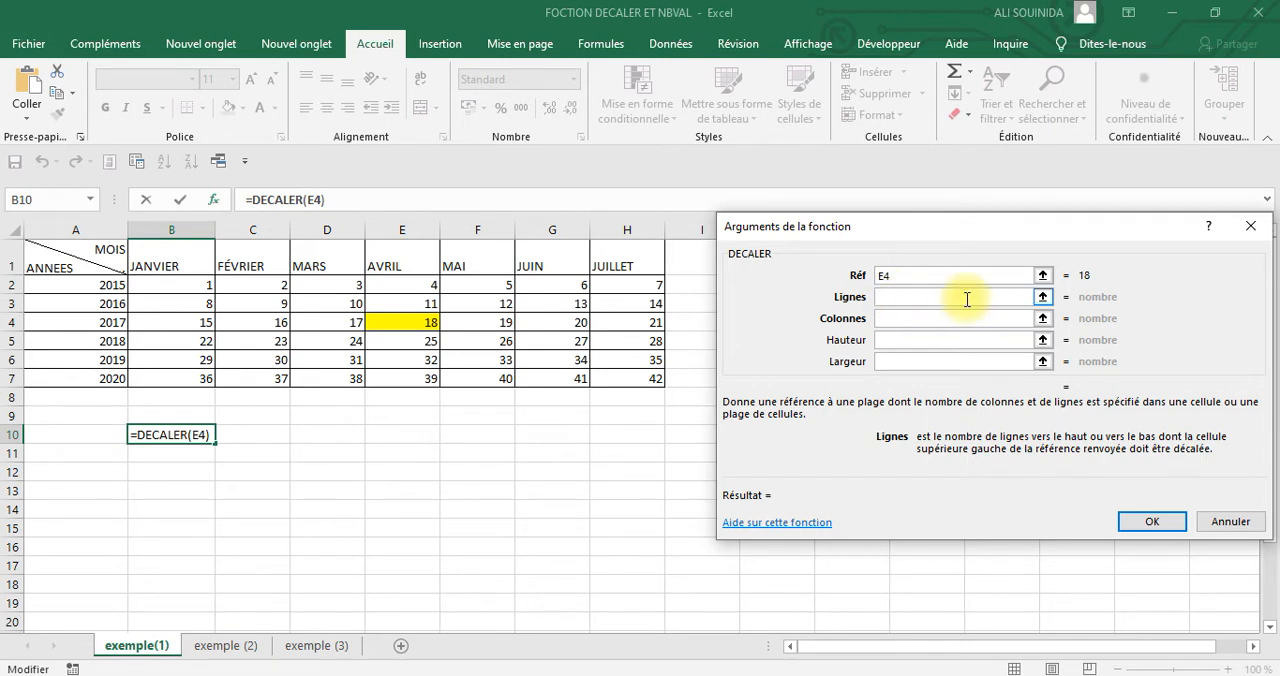
text(3)
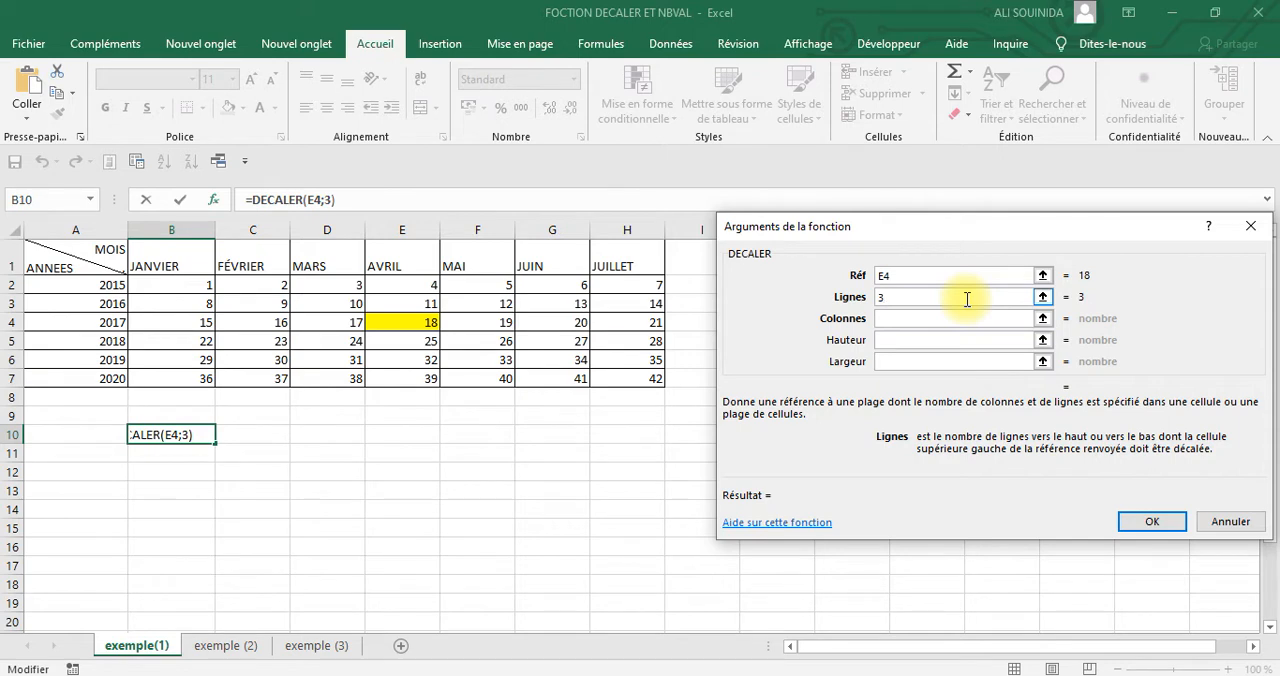
click(917, 319)
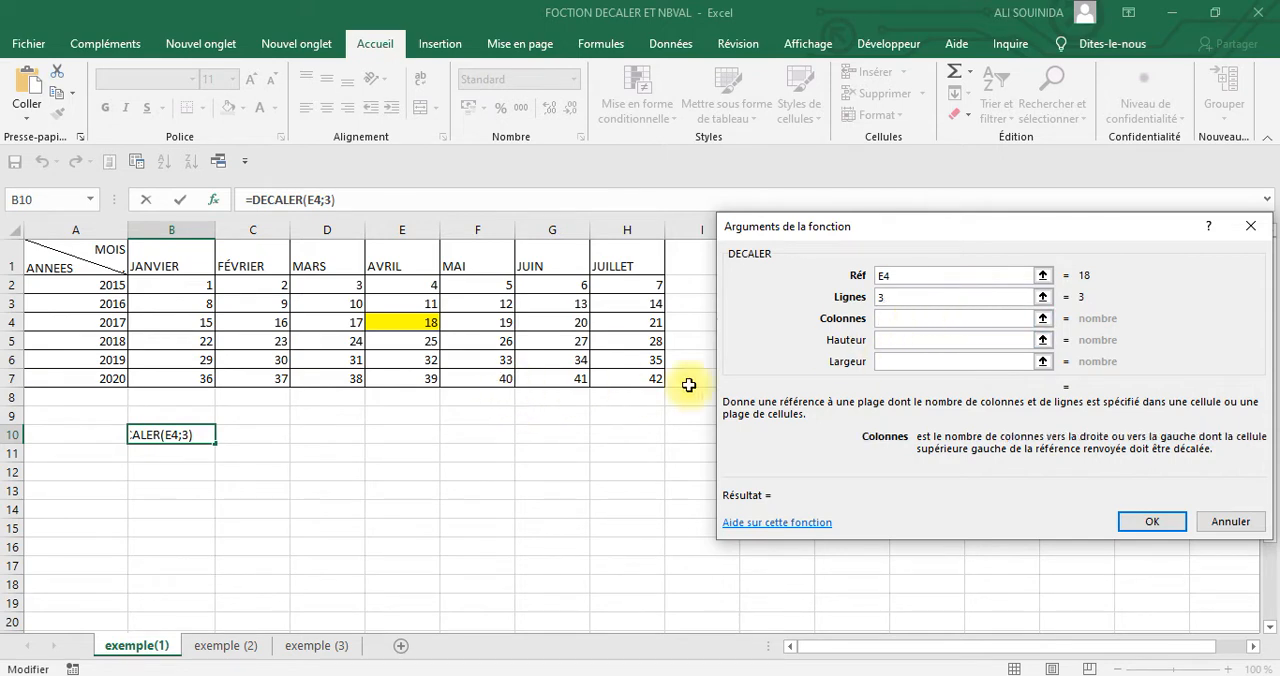
text(3)
click(900, 342)
click(901, 362)
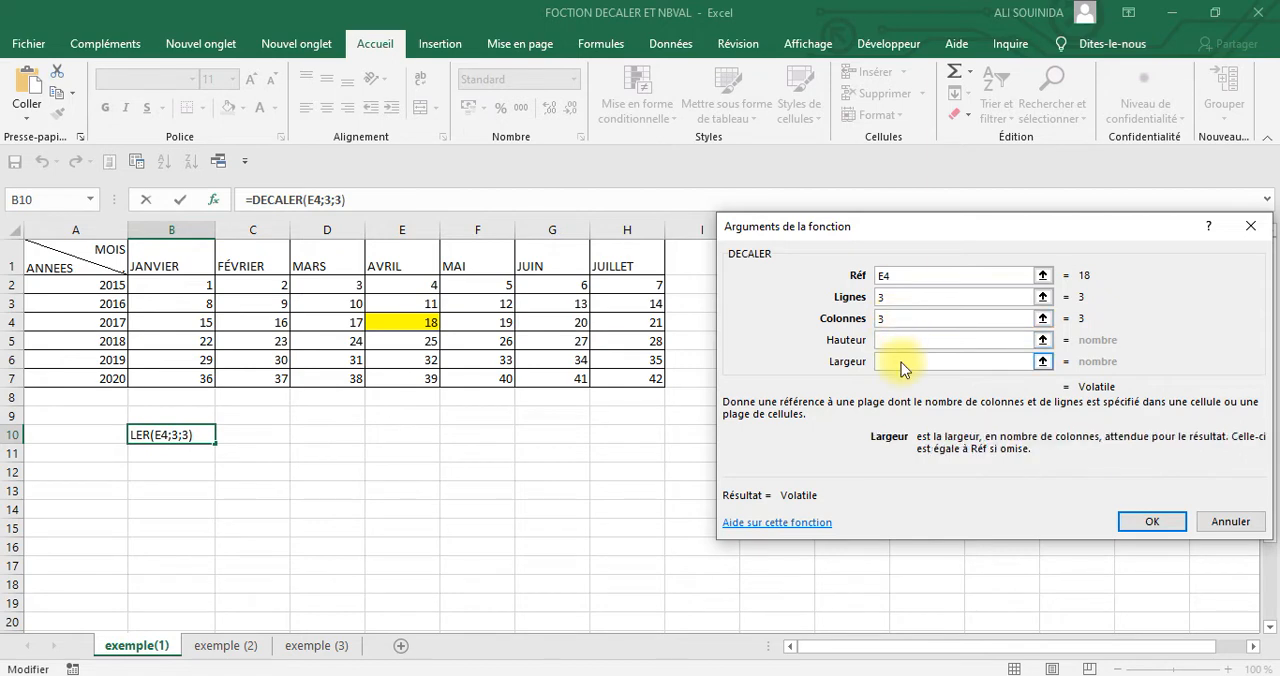
click(1152, 521)
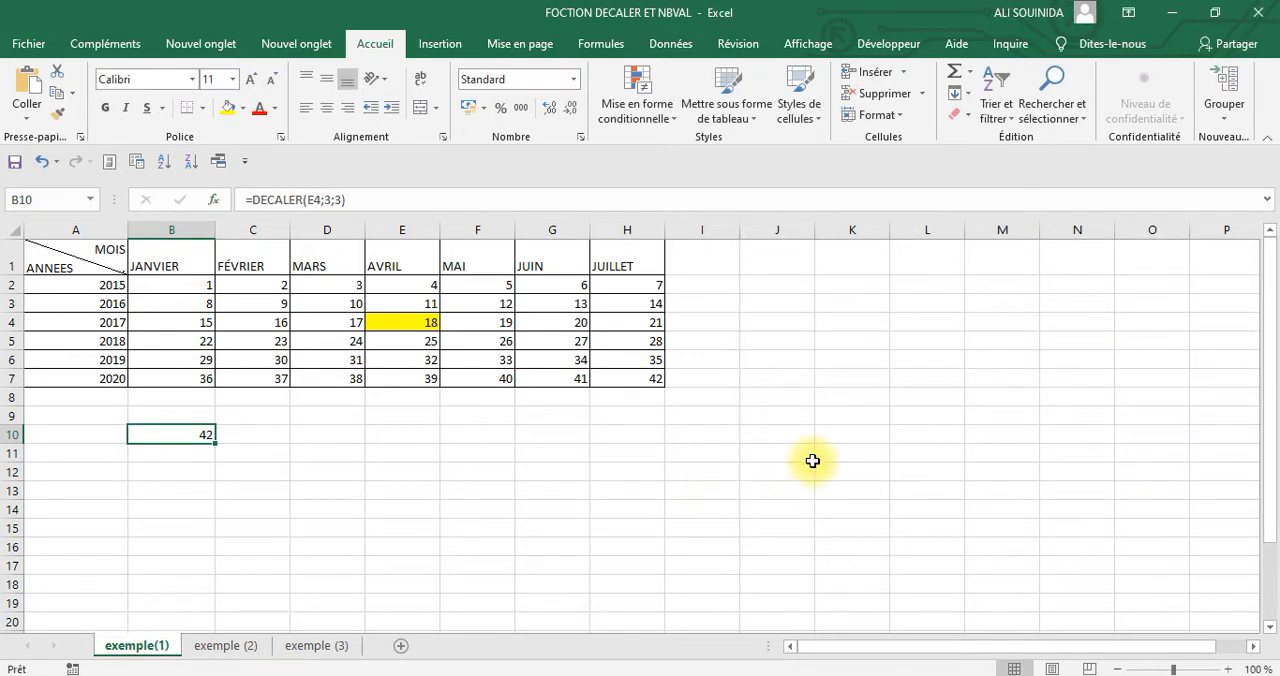
click(880, 391)
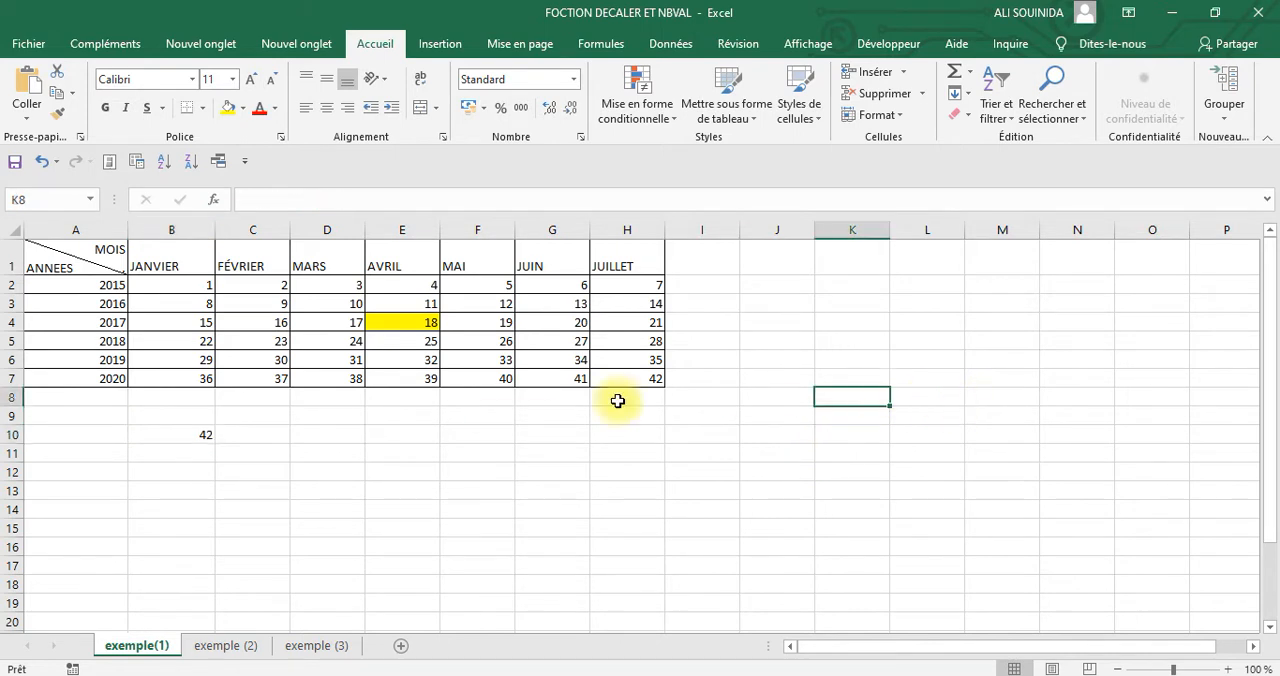
Copy the formula result in B10 and paste it into B9 as values only
click(176, 435)
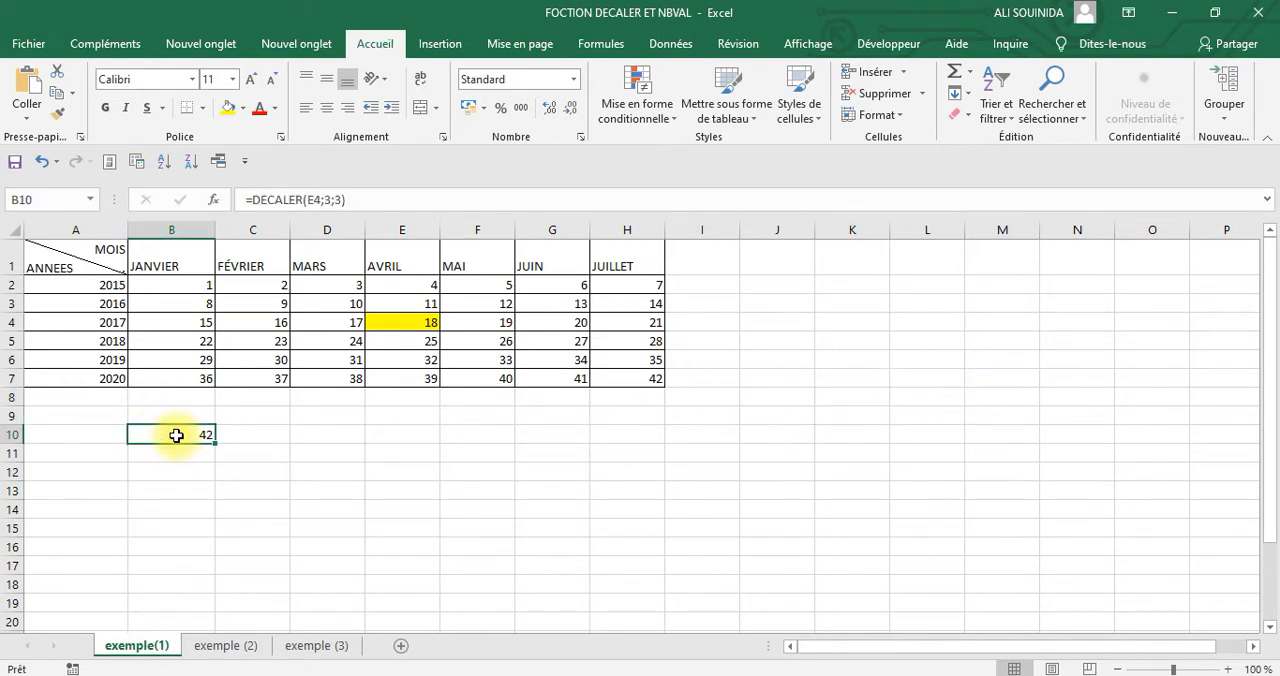
right_click(176, 435)
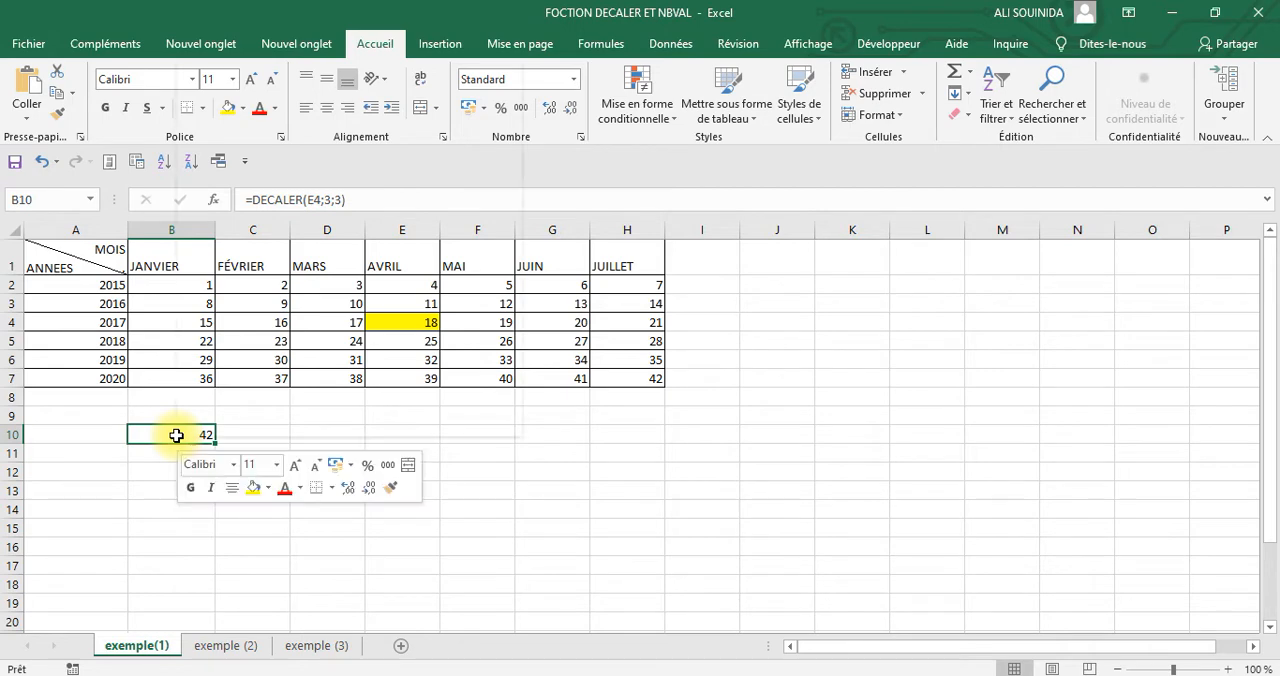
click(227, 50)
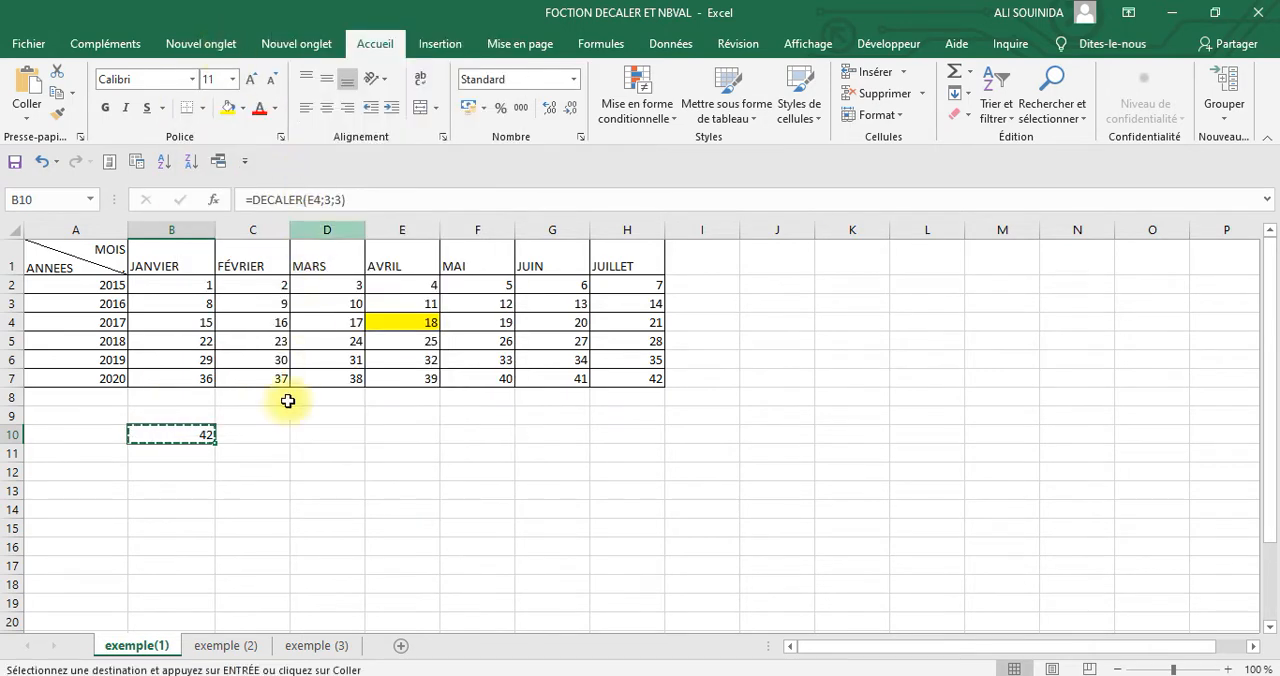
click(177, 414)
right_click(177, 414)
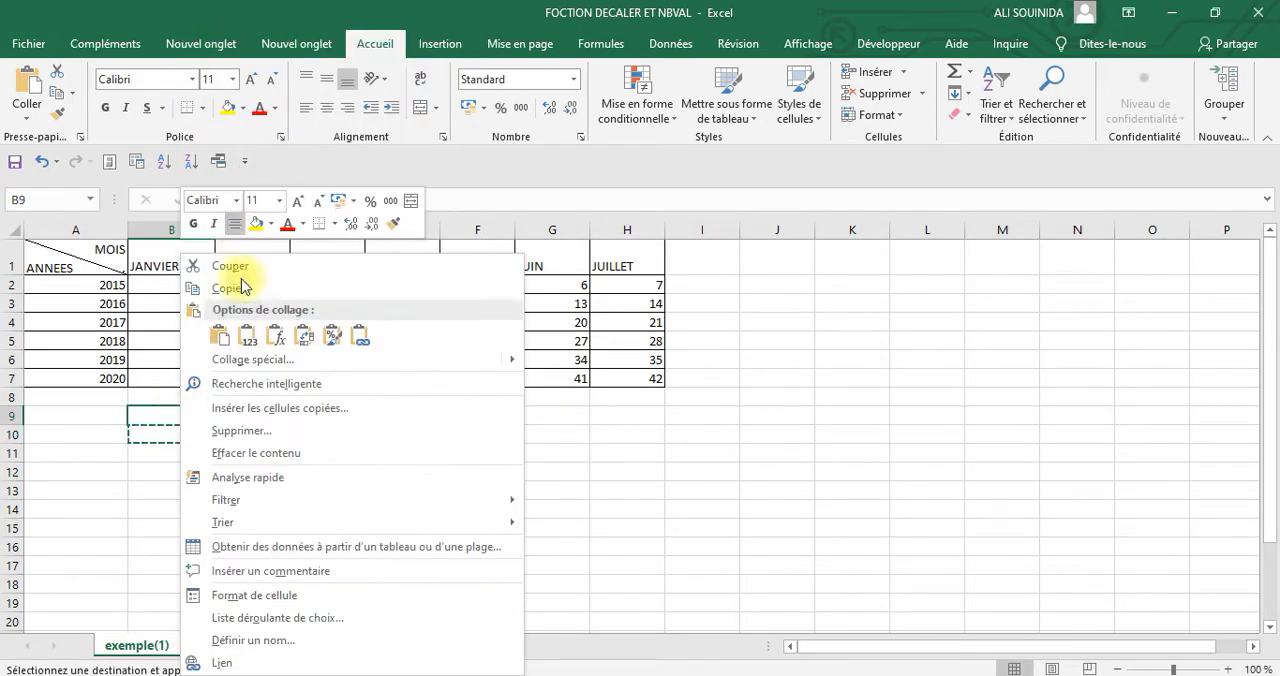
click(252, 359)
click(30, 291)
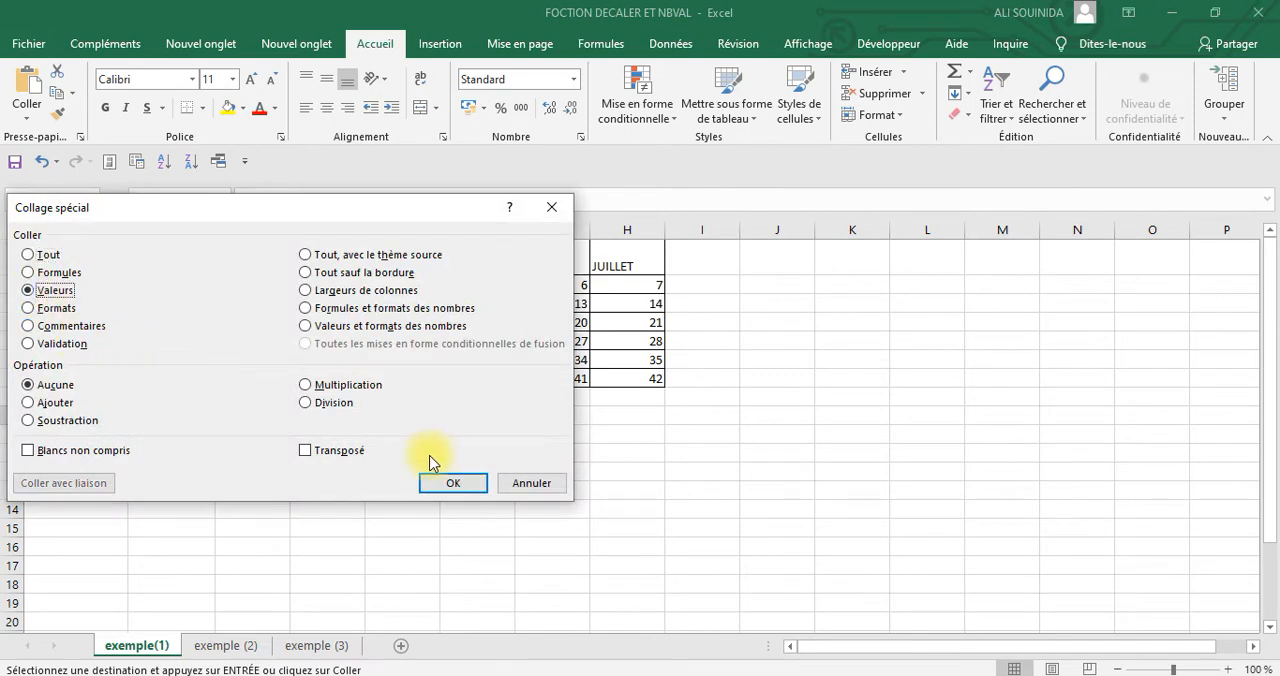
click(453, 483)
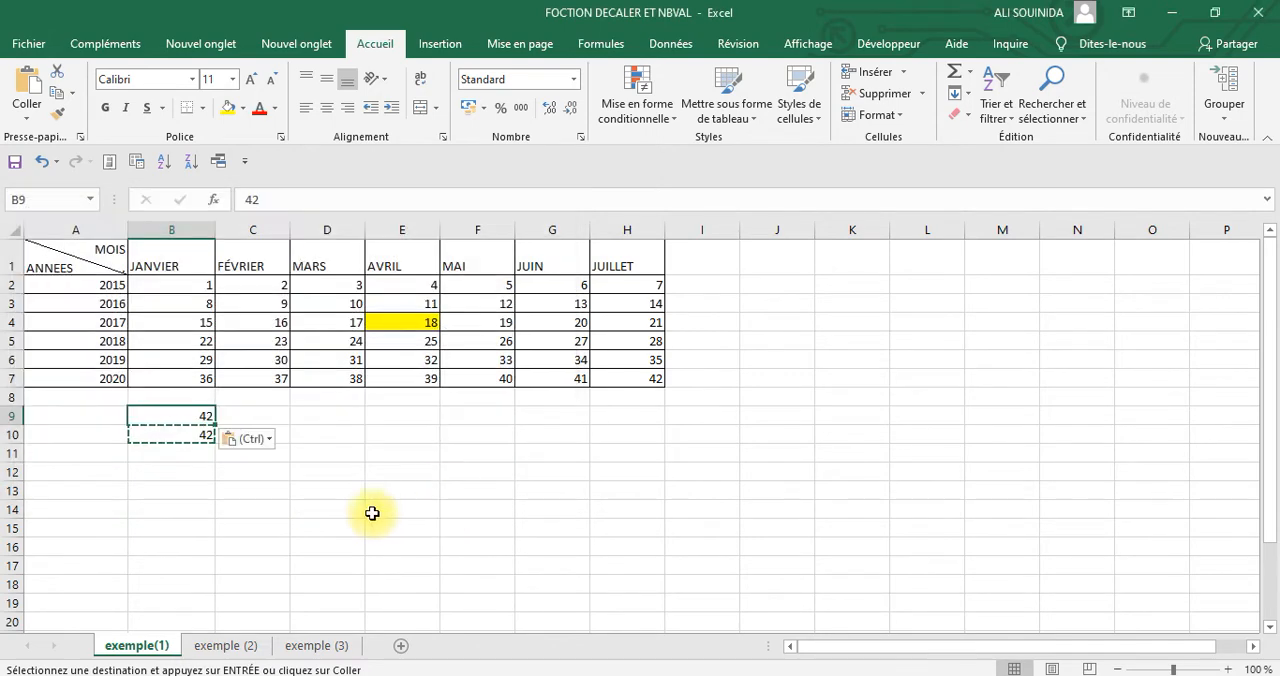
key(Escape)
key(Escape)
Turn the formula in B10 into plain text by removing its equals sign
click(177, 437)
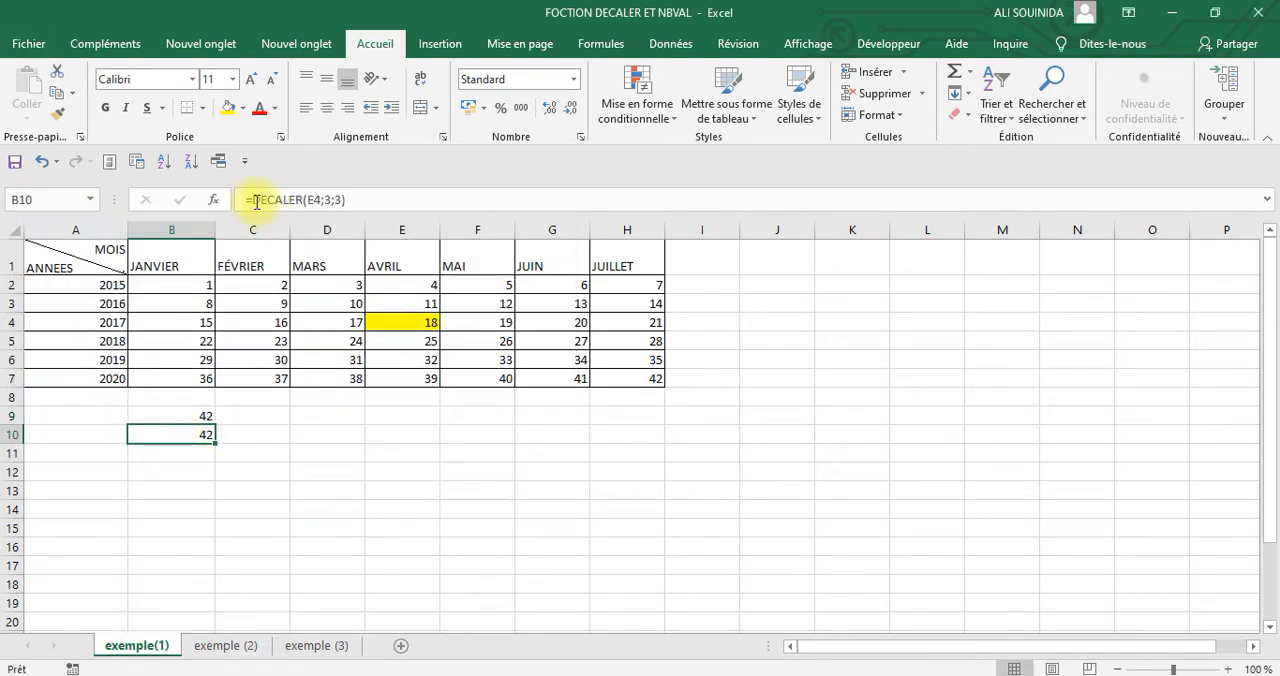
click(257, 201)
key(BackSpace)
key(Return)
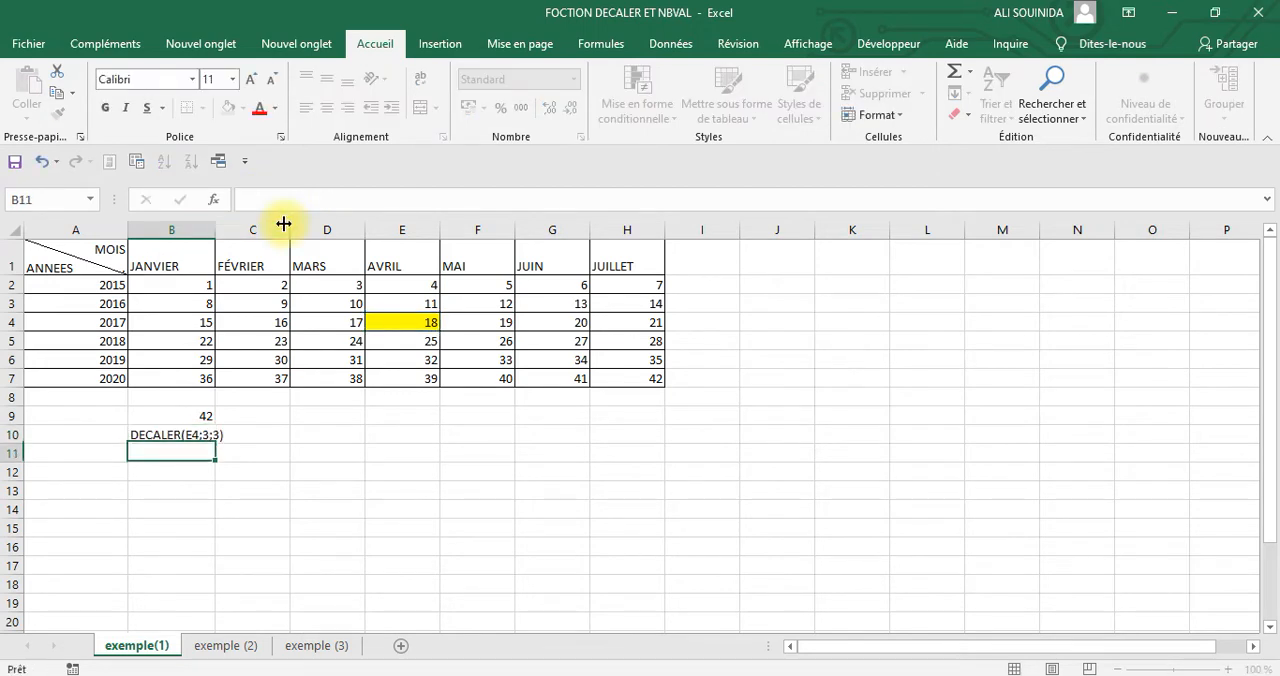
Set the font size of row 10 to 24
click(12, 434)
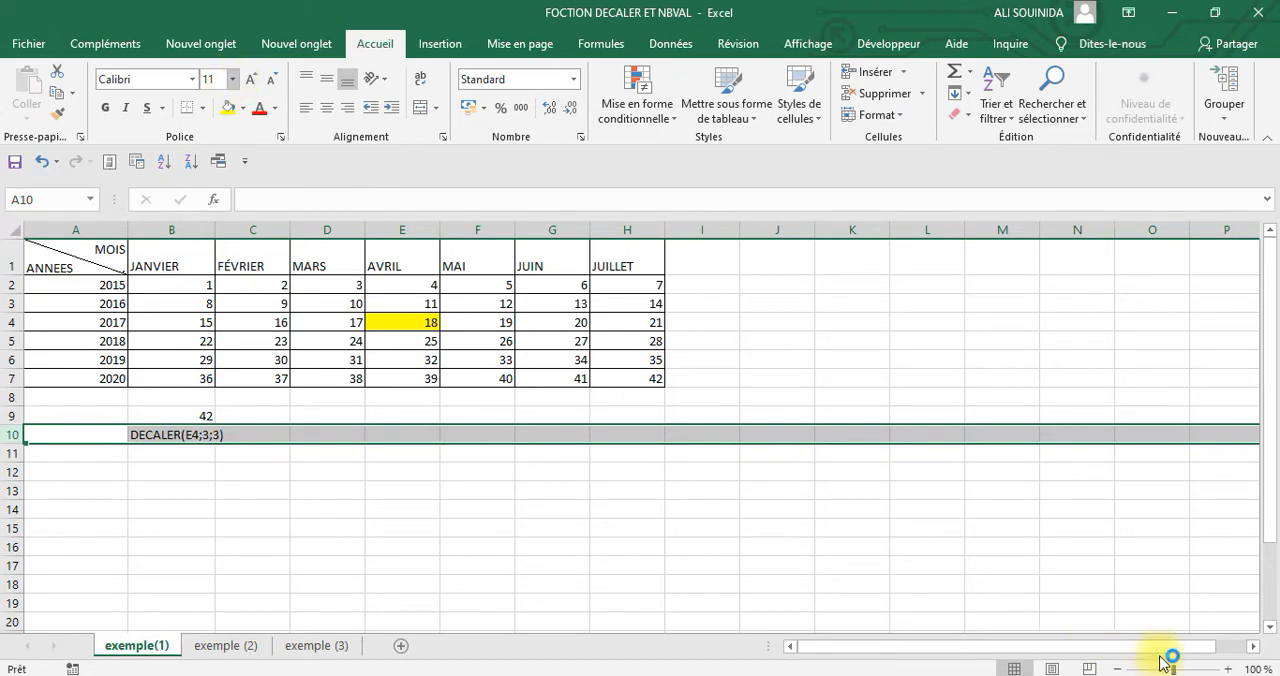
click(818, 583)
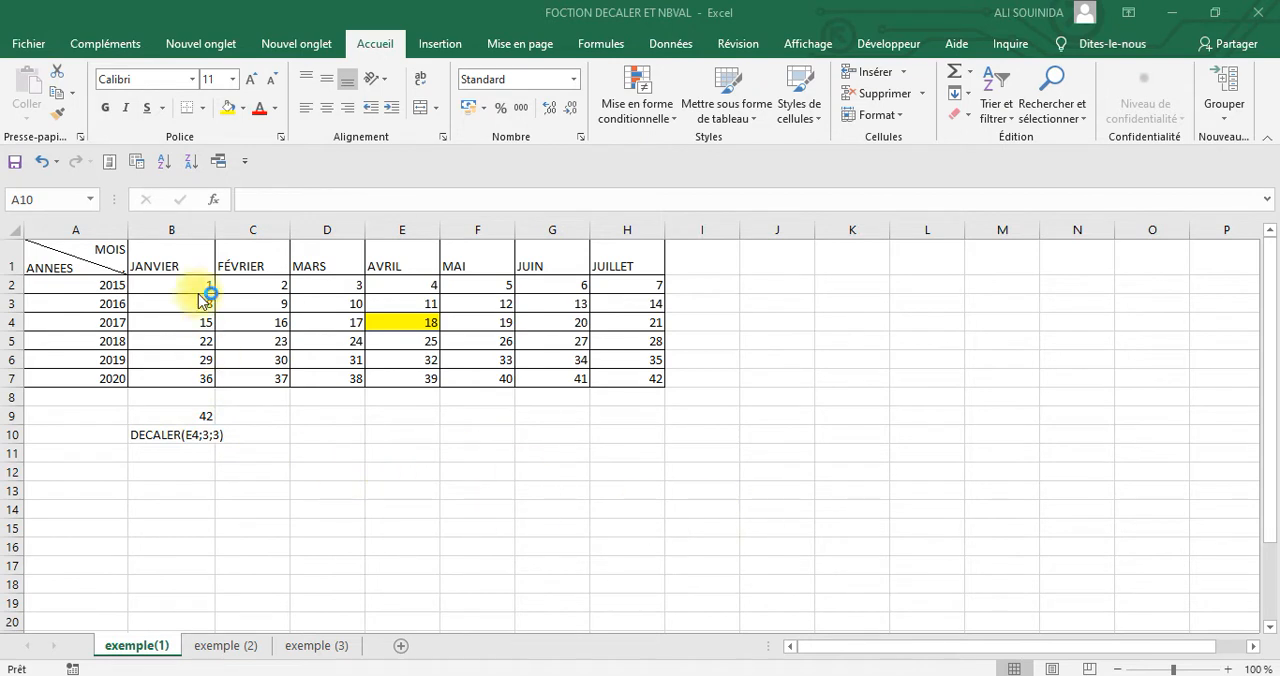
key(shift+space)
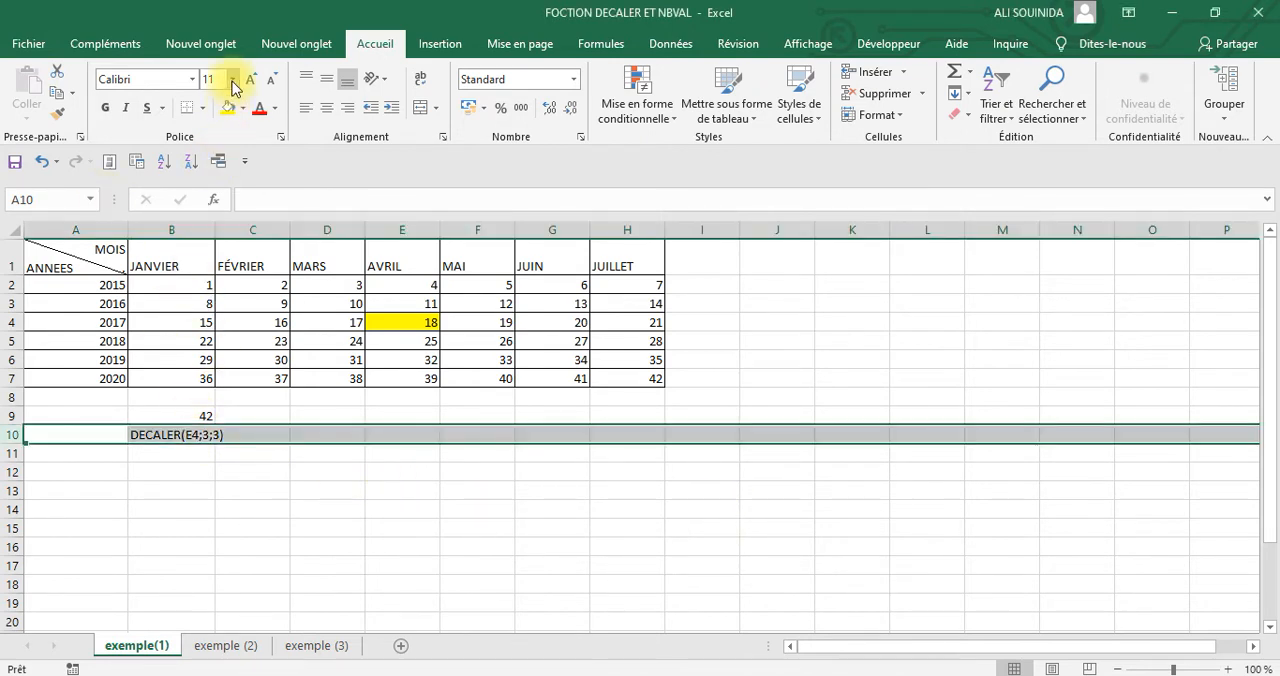
click(233, 79)
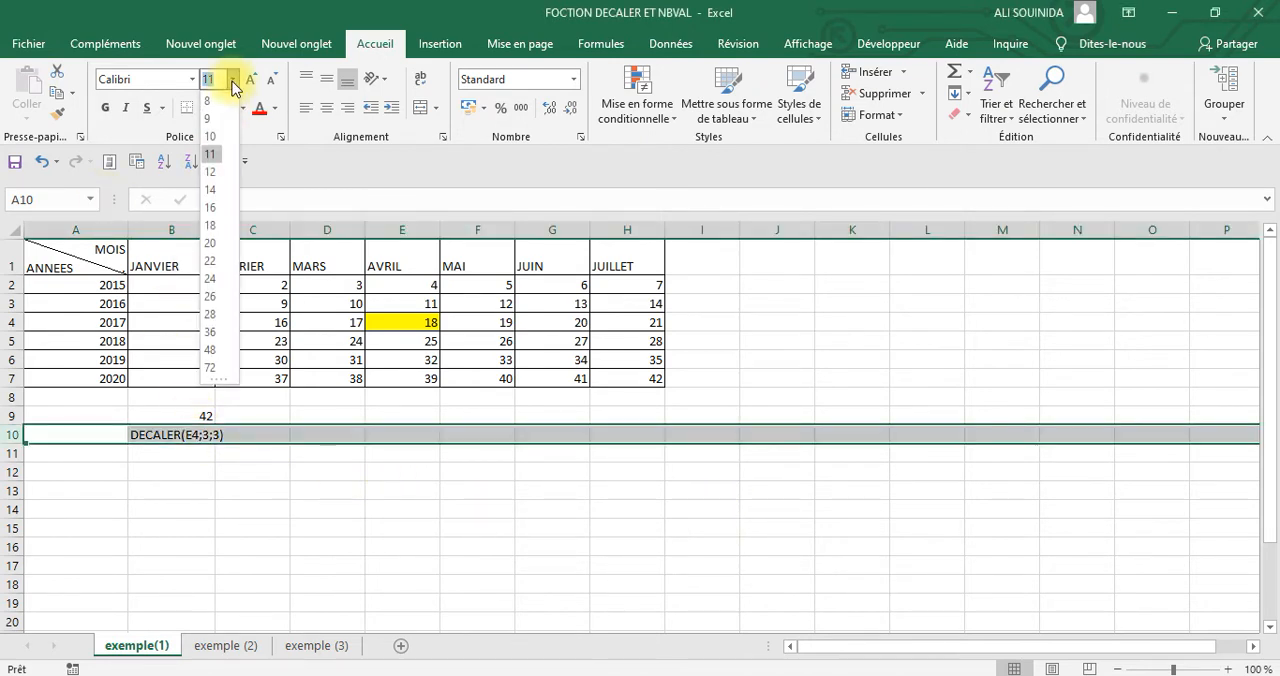
click(213, 285)
click(645, 494)
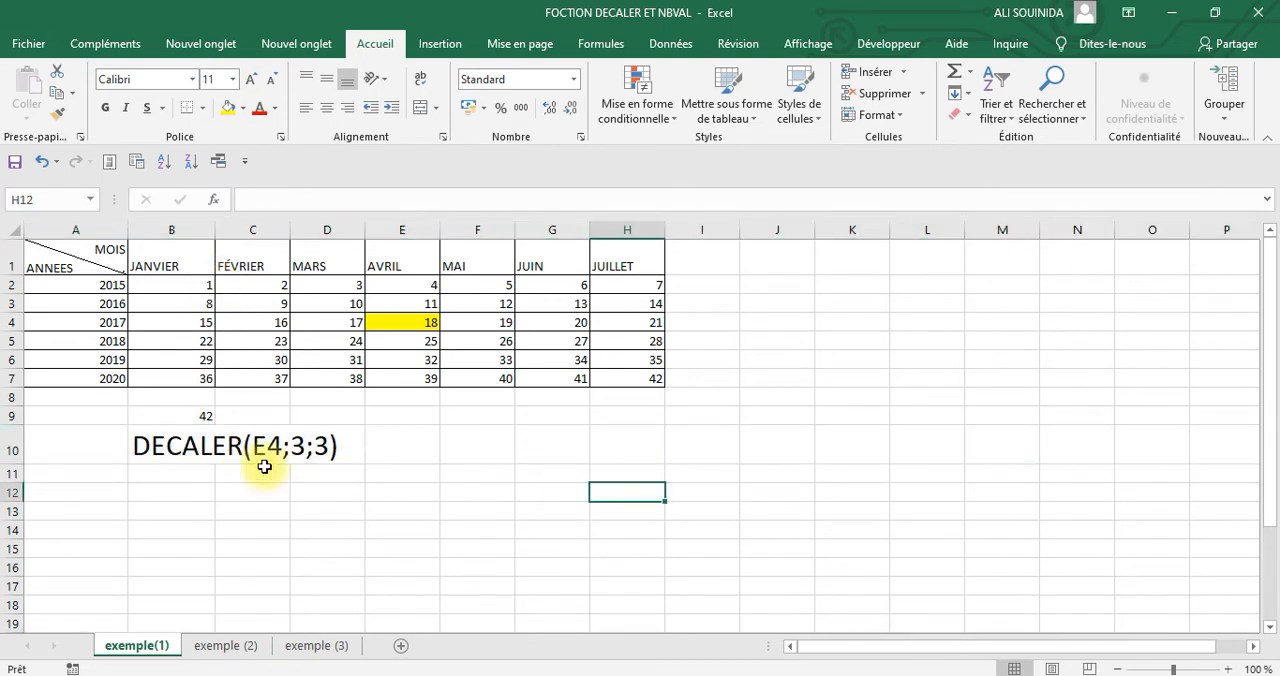
Fill the range B10:H10 containing the DECALER text with light blue
click(138, 448)
drag(138, 448, 615, 451)
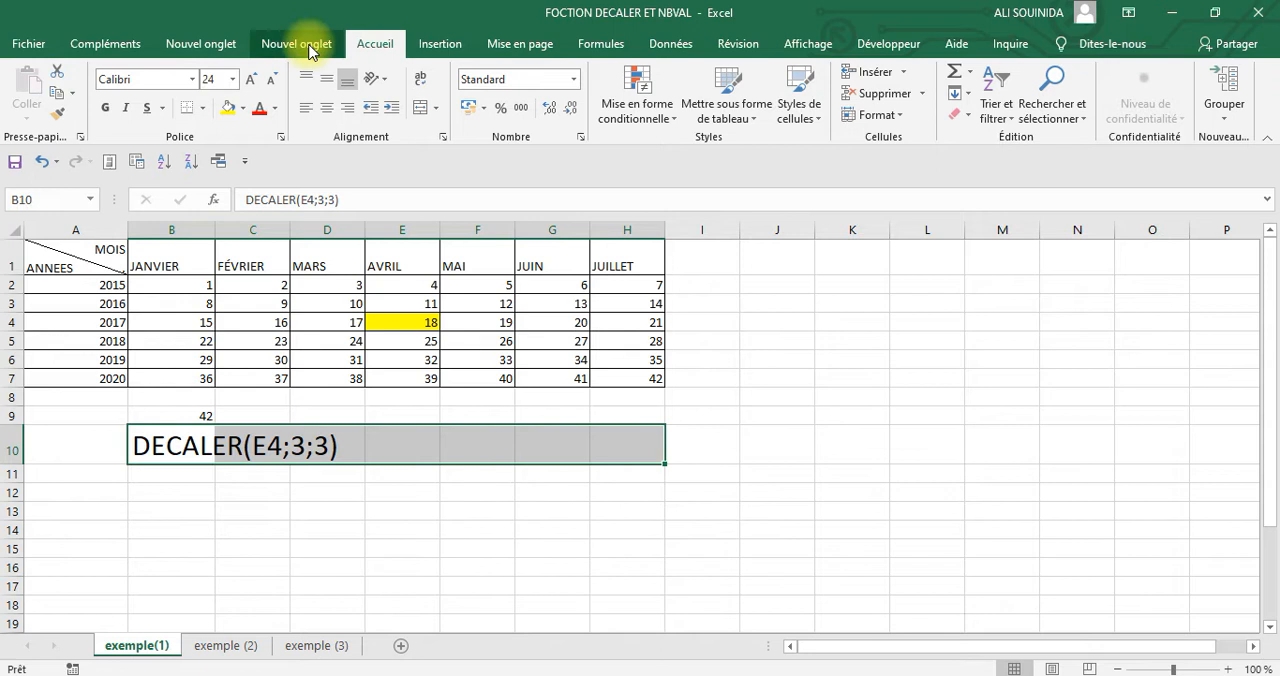
click(245, 109)
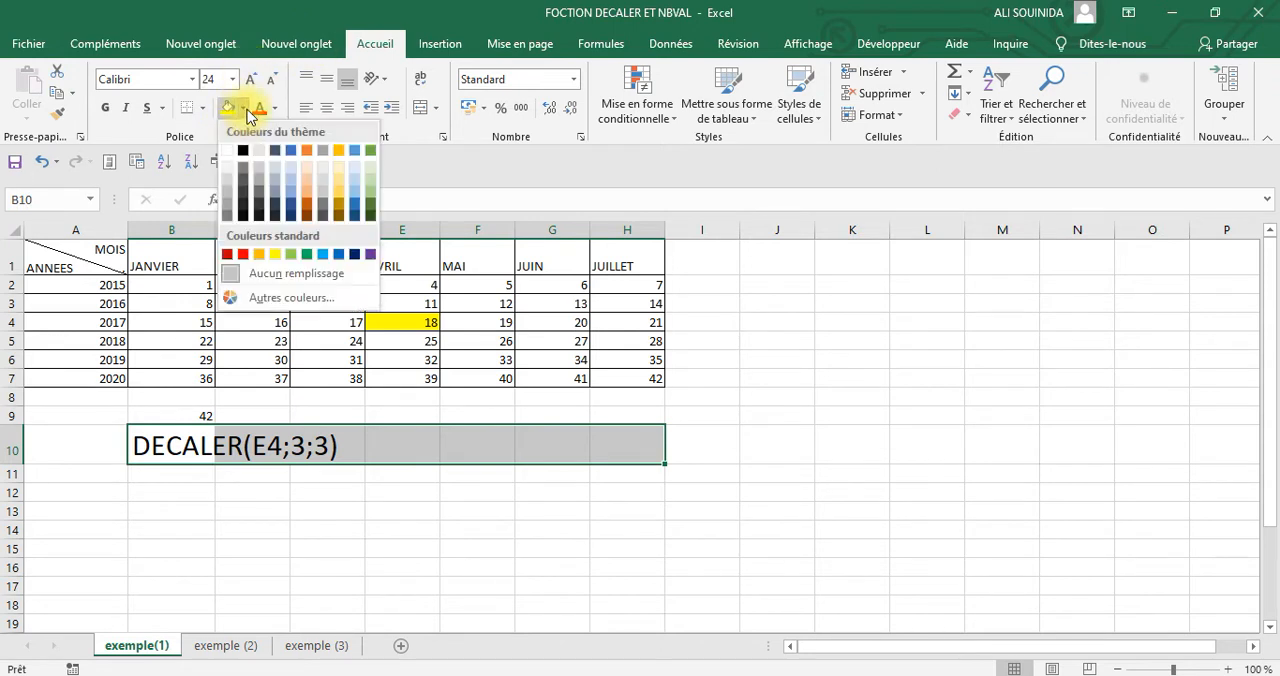
click(323, 257)
click(766, 420)
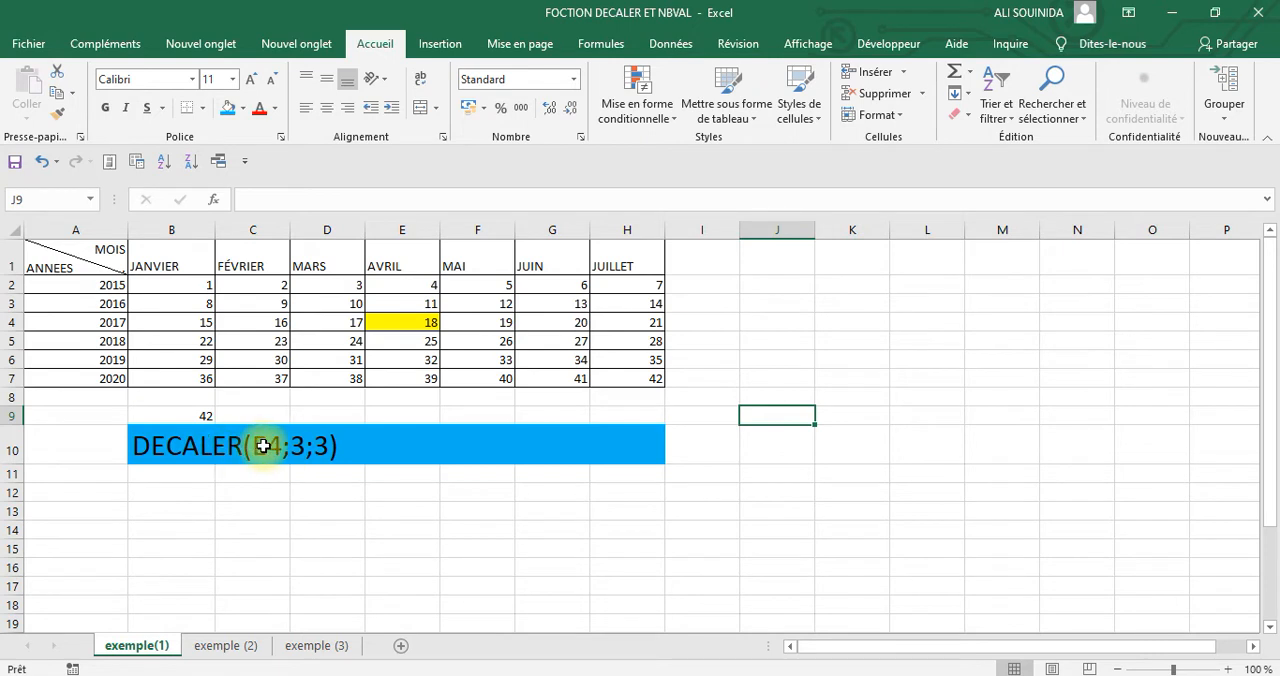
Trace the offset from E4 to H7 and fill H7 with the same light blue
click(392, 325)
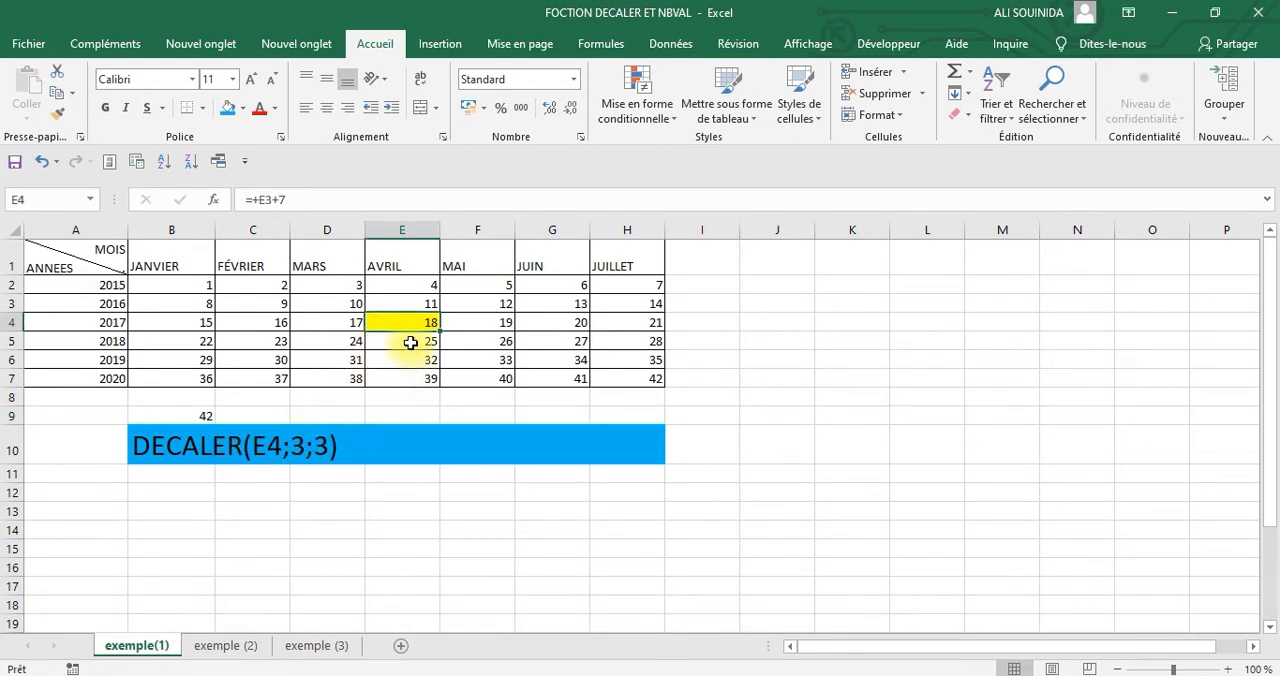
drag(410, 343, 651, 388)
click(643, 376)
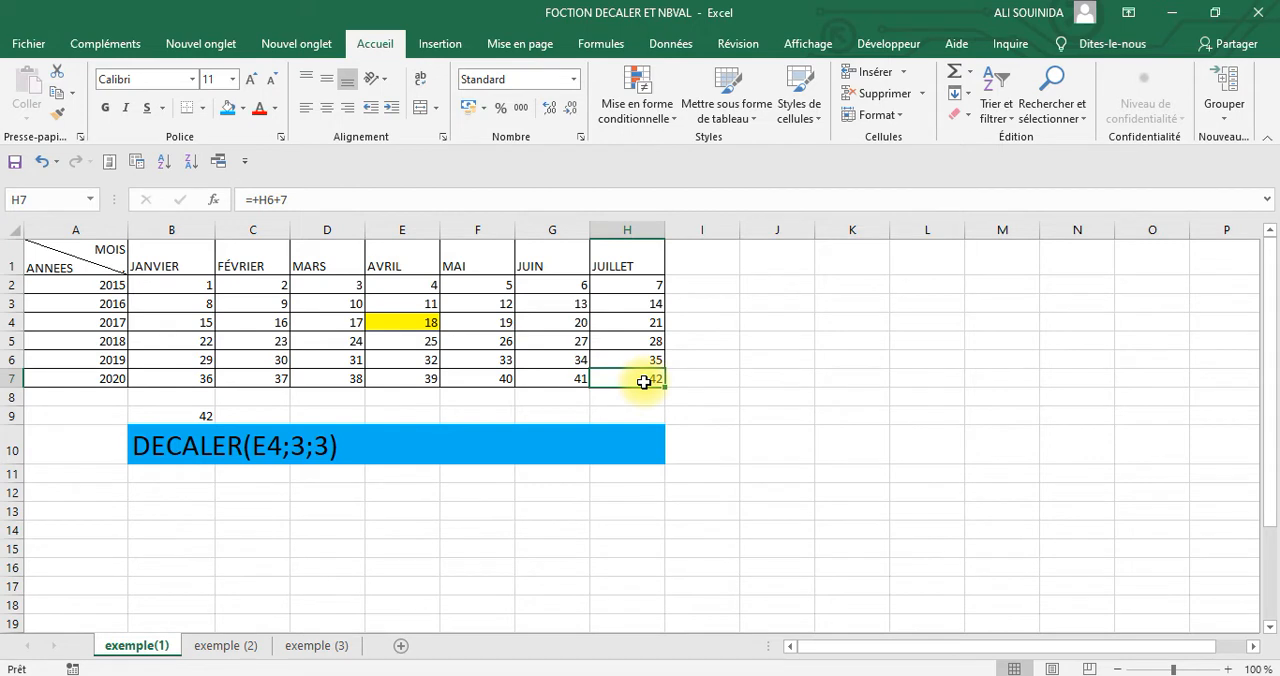
click(228, 107)
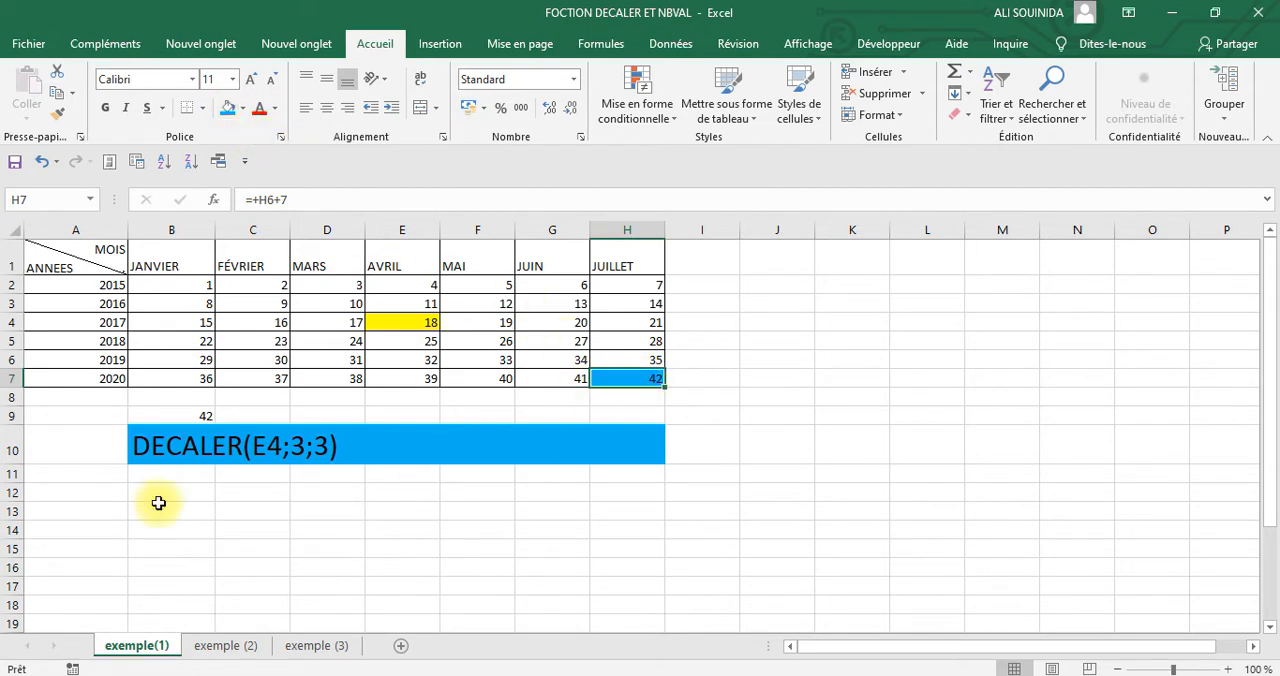
Fill the result cell B9 with light blue and set its font size to 24
click(165, 414)
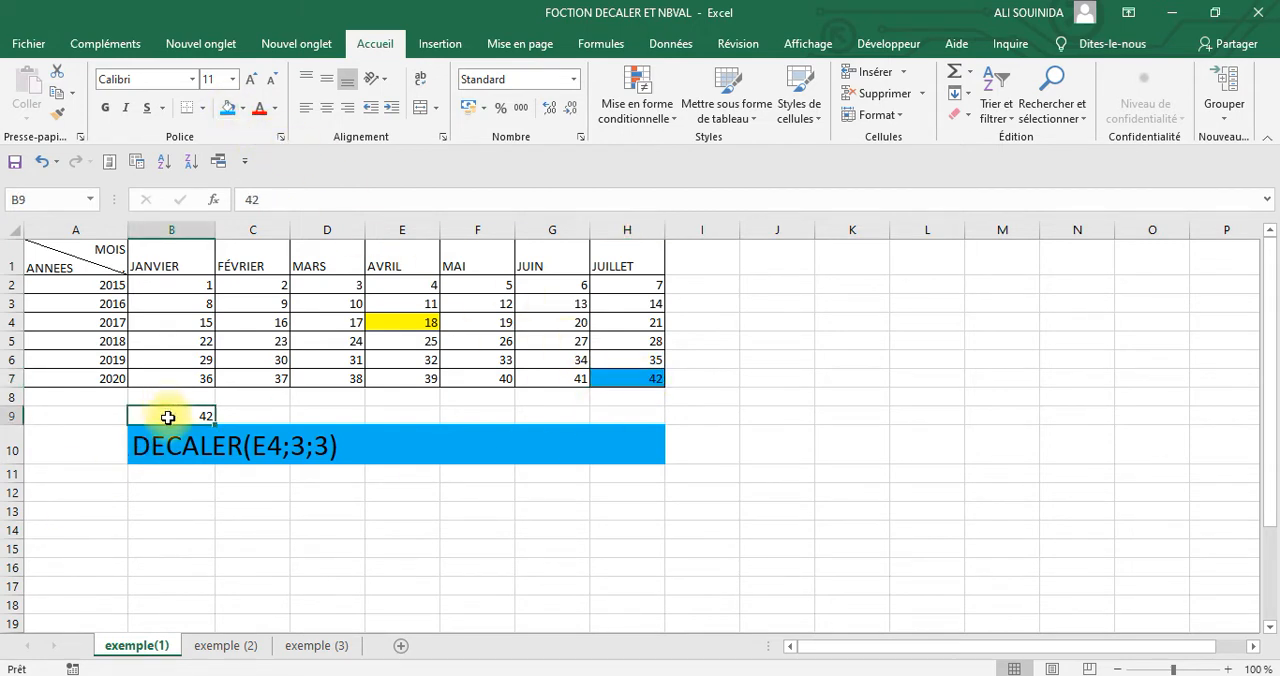
click(233, 110)
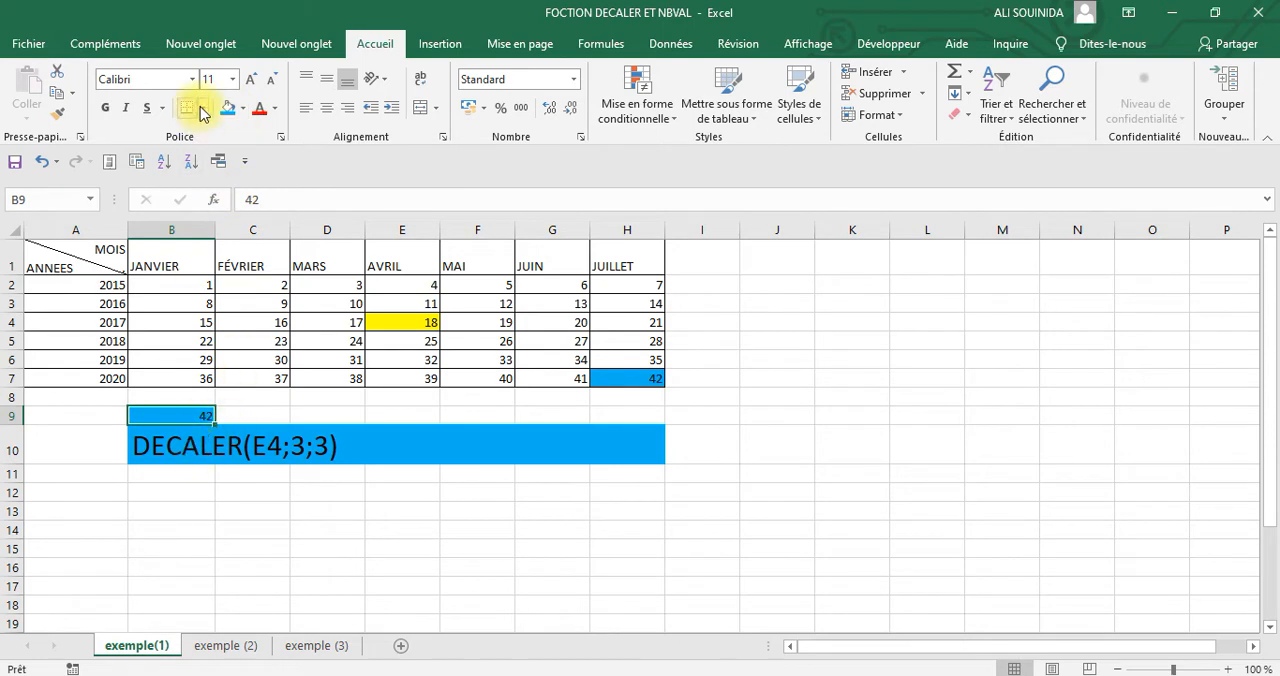
click(232, 79)
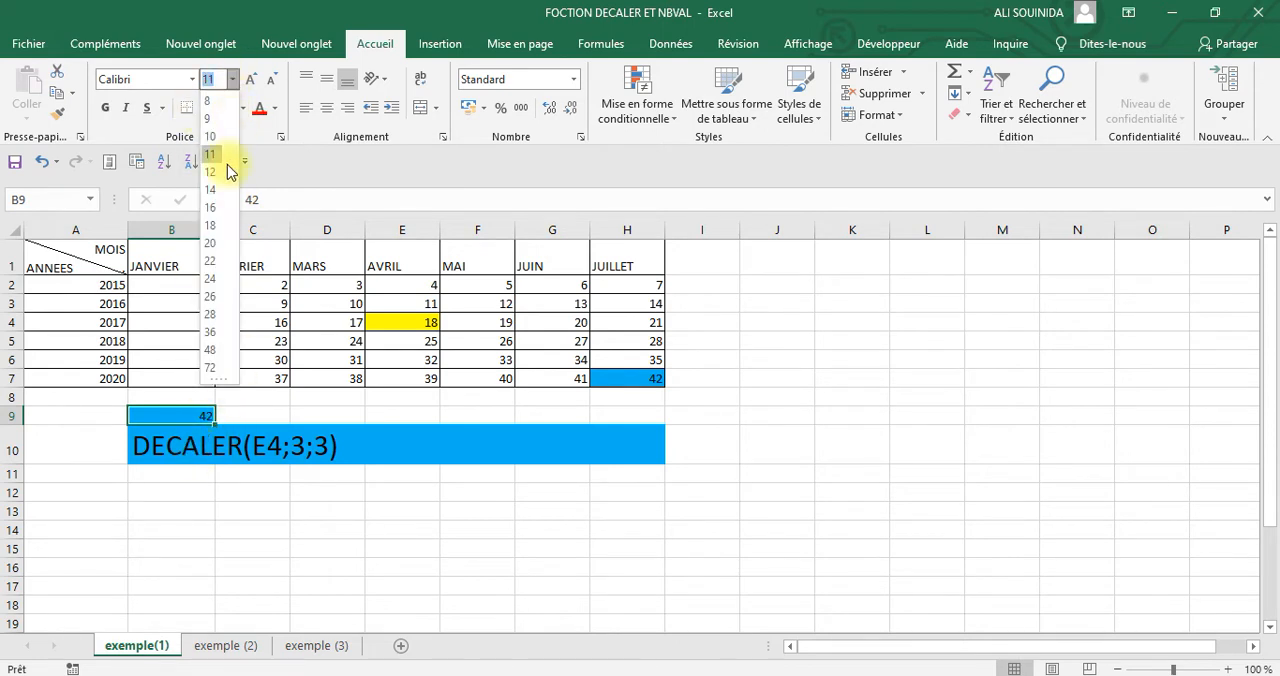
click(211, 278)
click(795, 424)
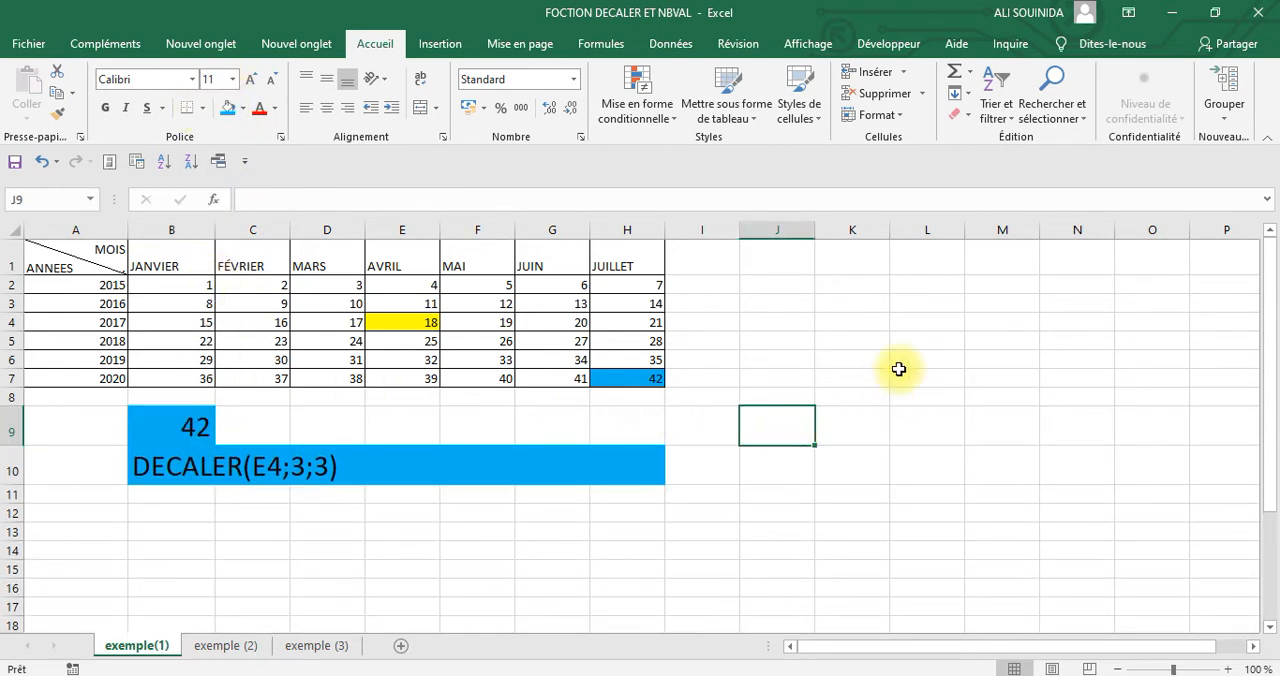
Insert a DECALER function in B15 with reference E4, a row offset of -3 and a column offset of -3
click(150, 552)
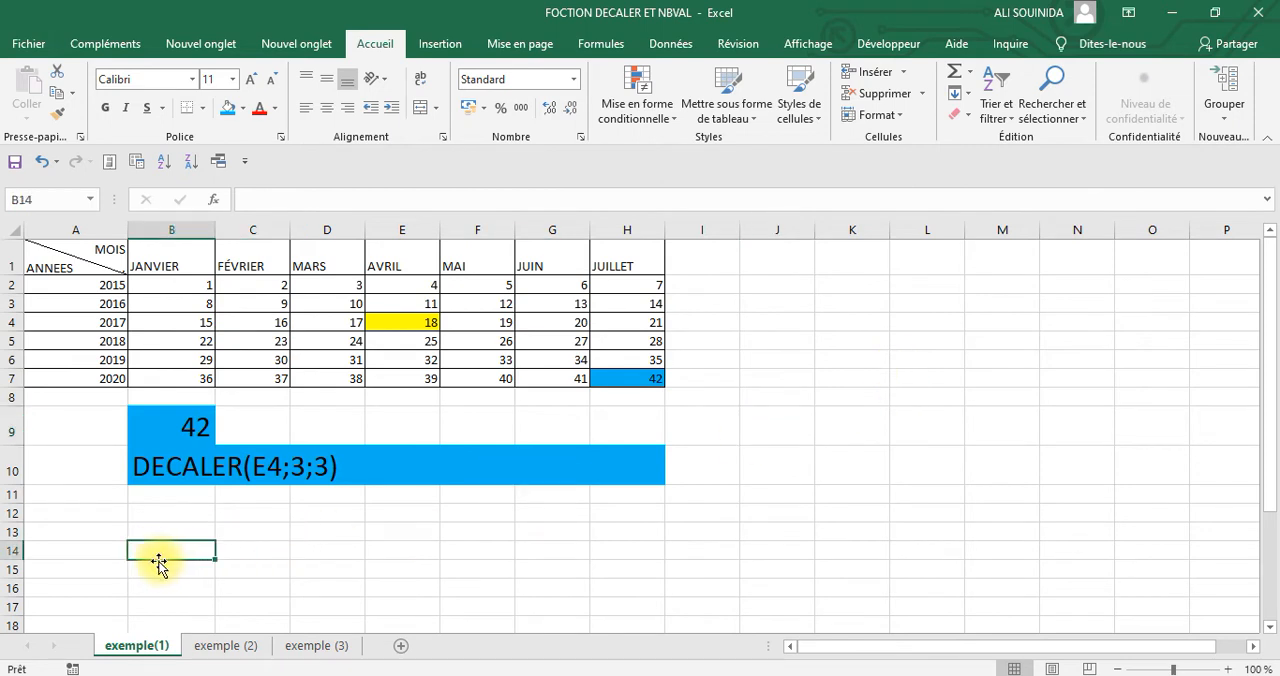
click(154, 571)
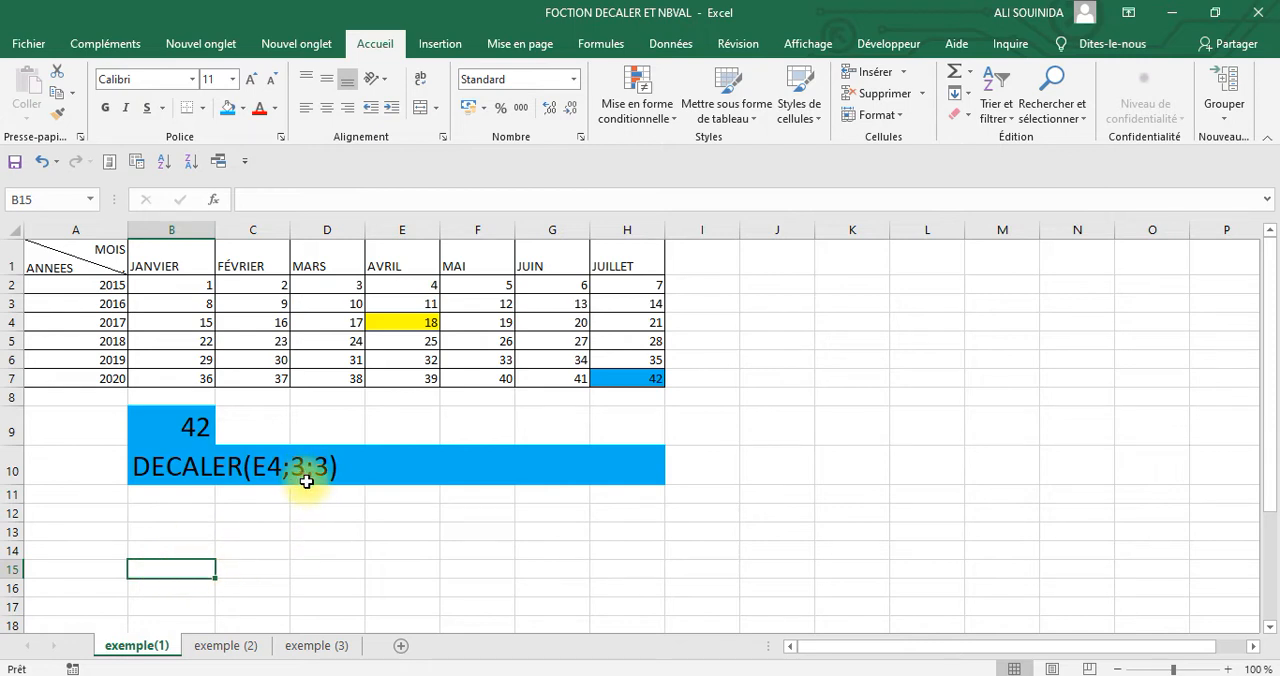
click(213, 199)
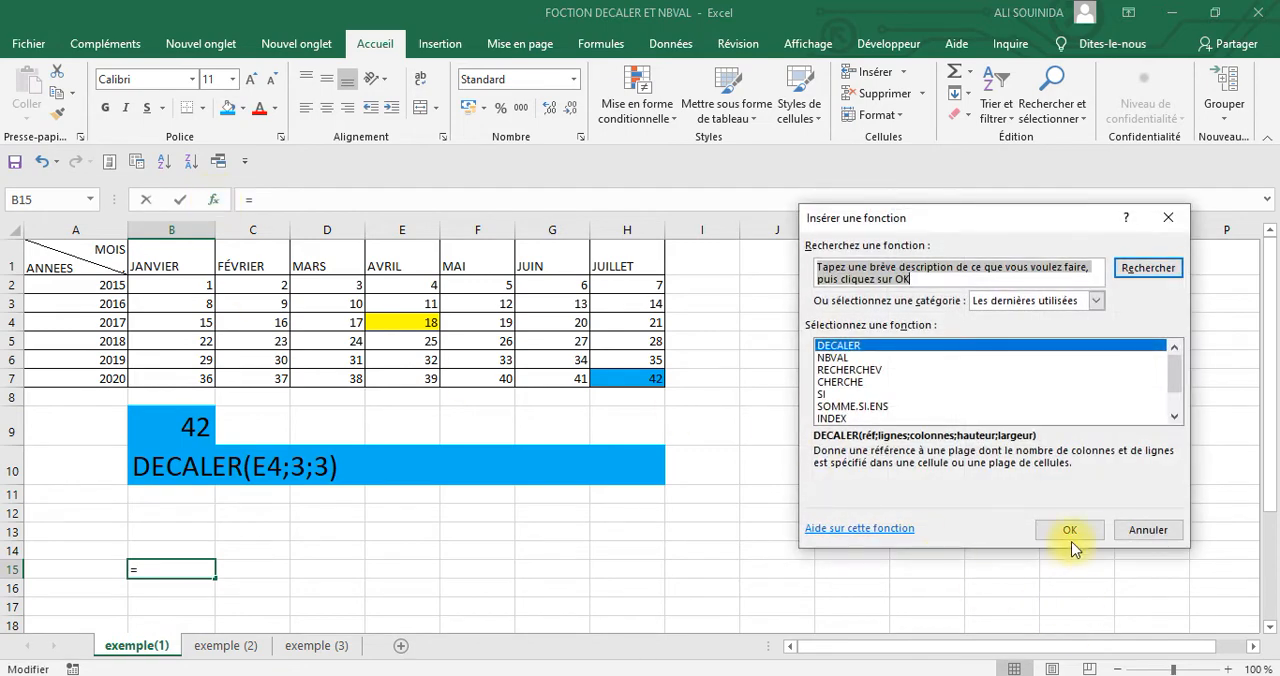
click(1069, 536)
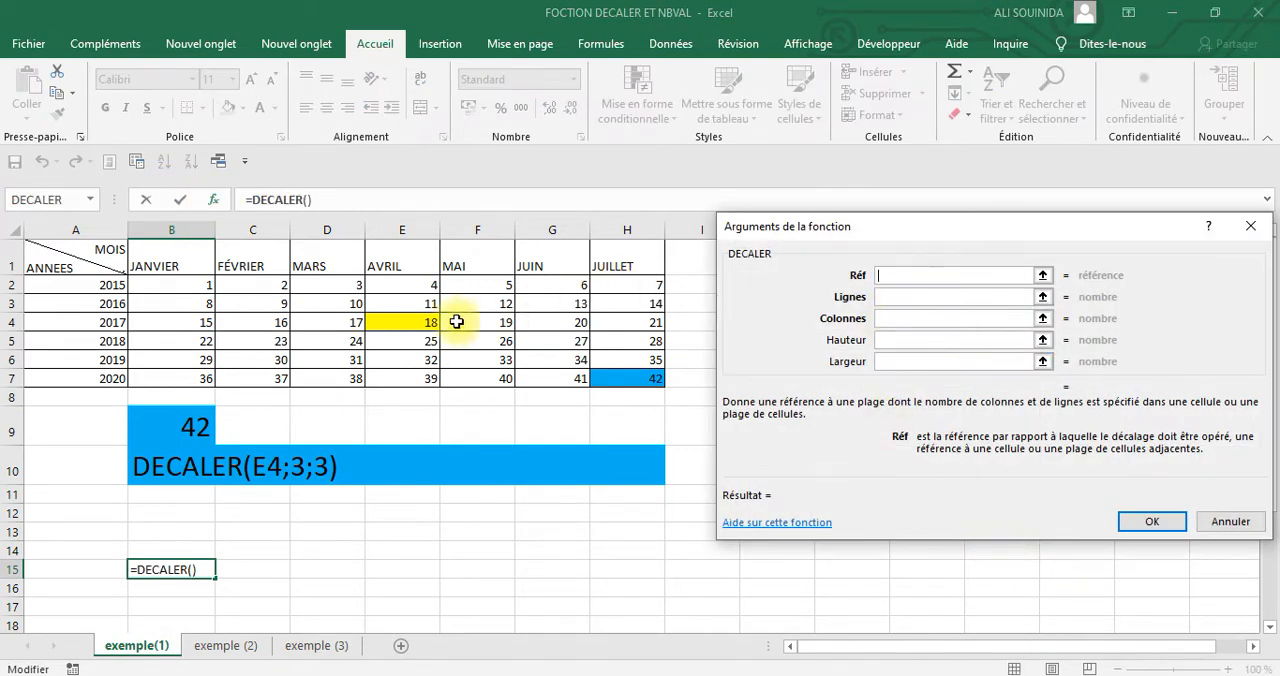
click(418, 321)
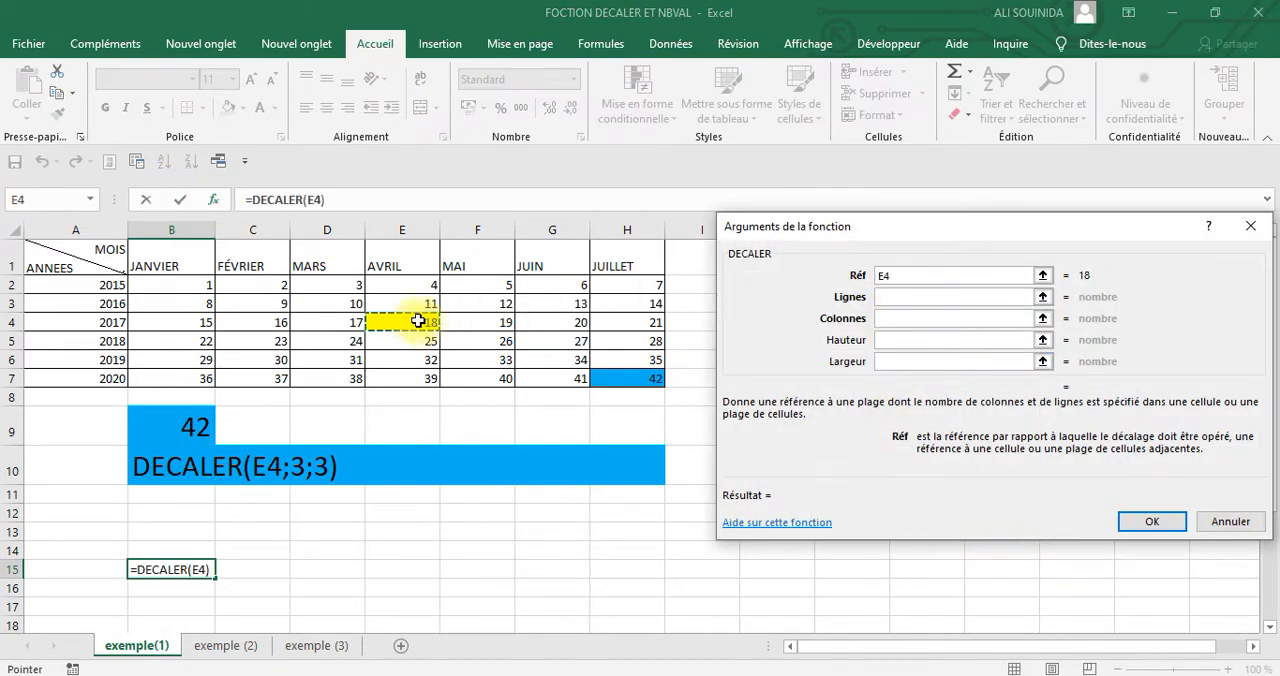
click(890, 297)
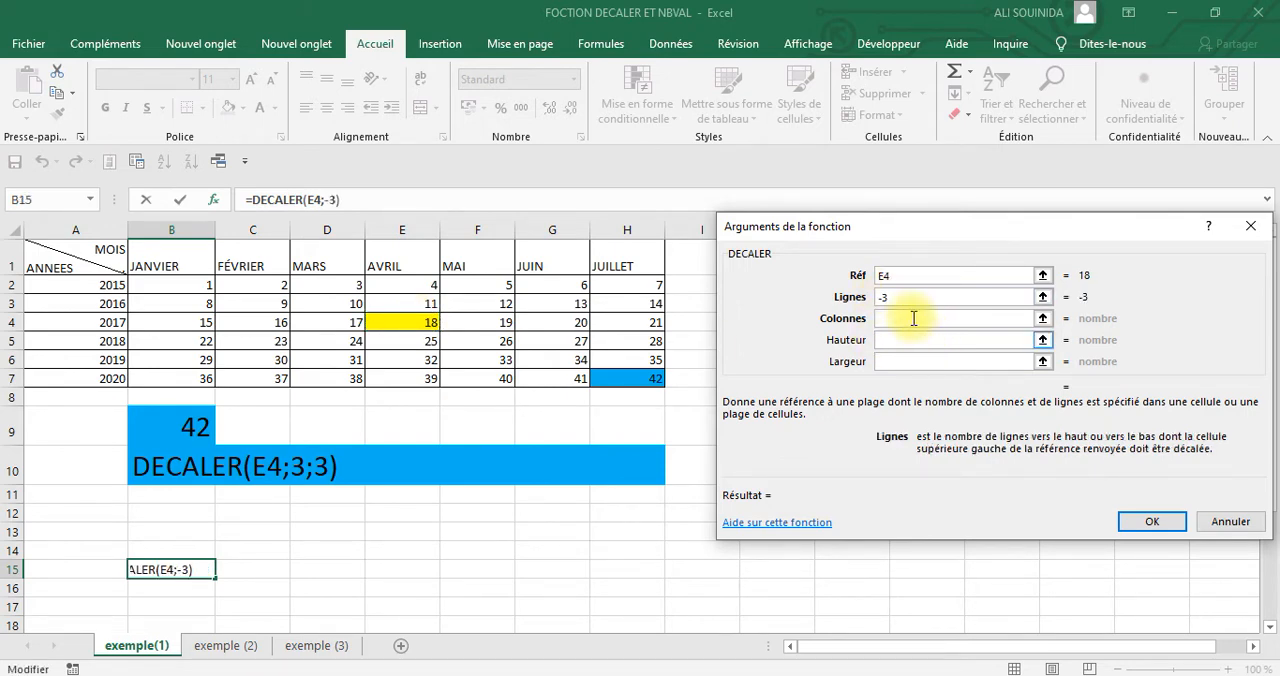
click(912, 318)
text(-)
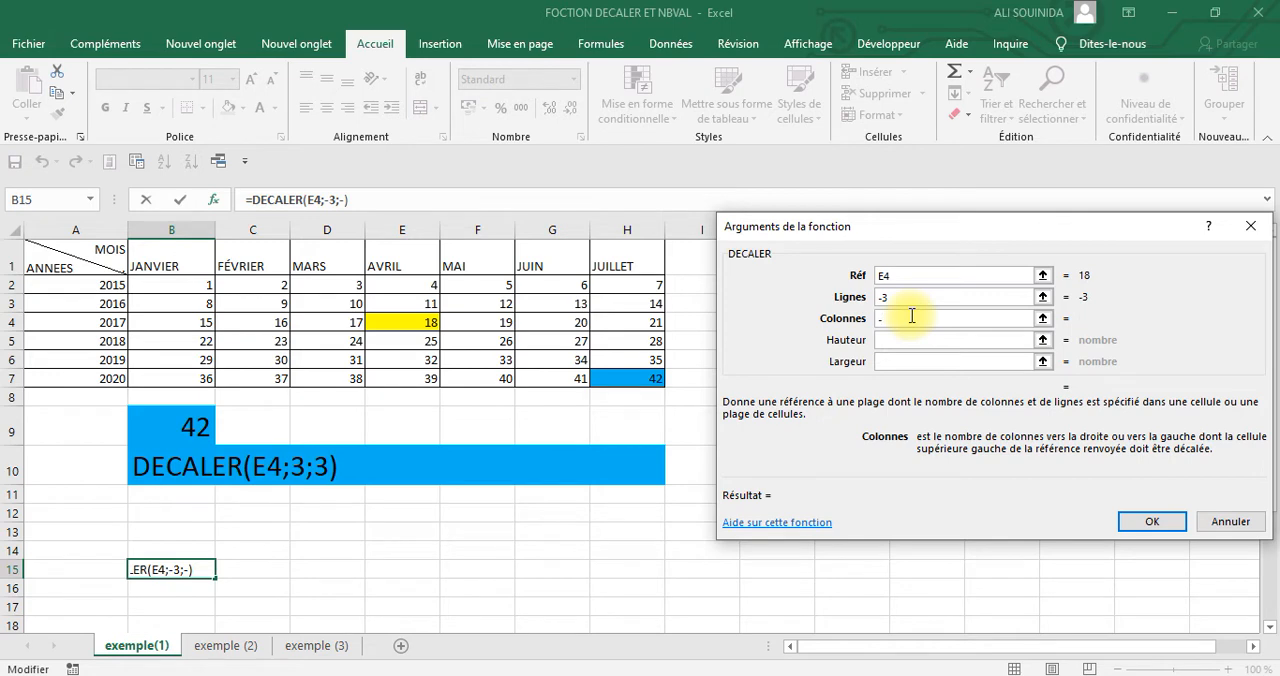
text(3)
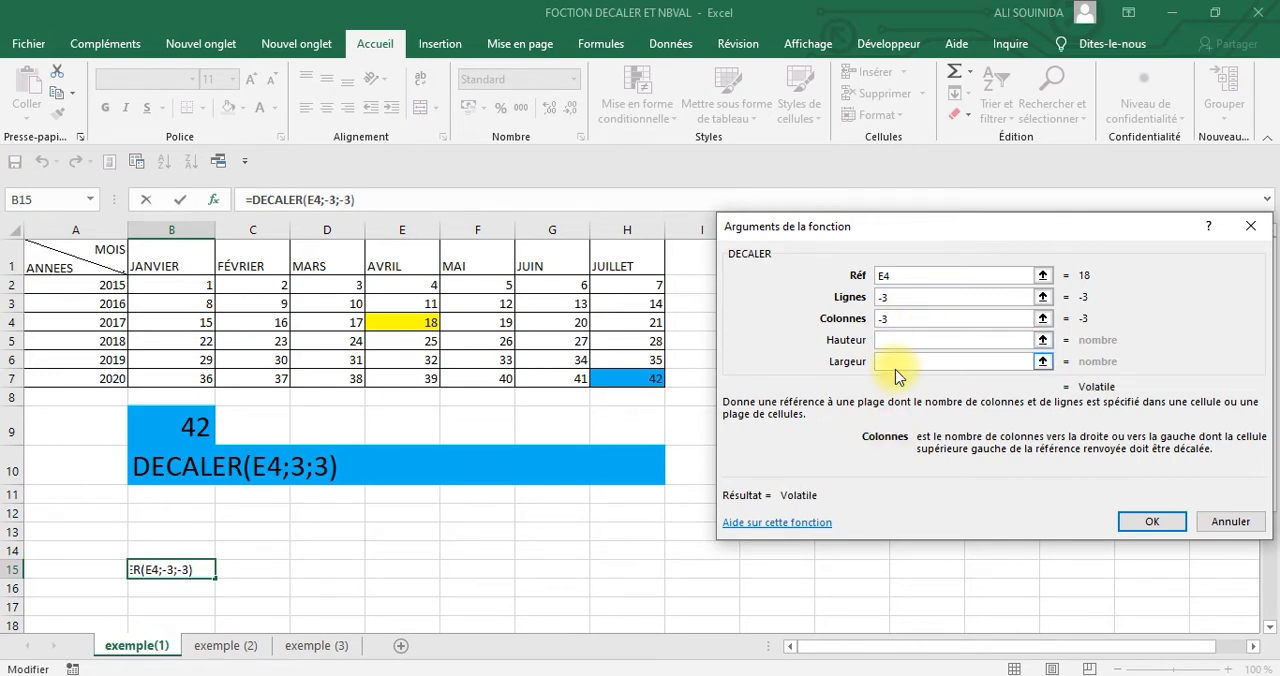
click(1142, 521)
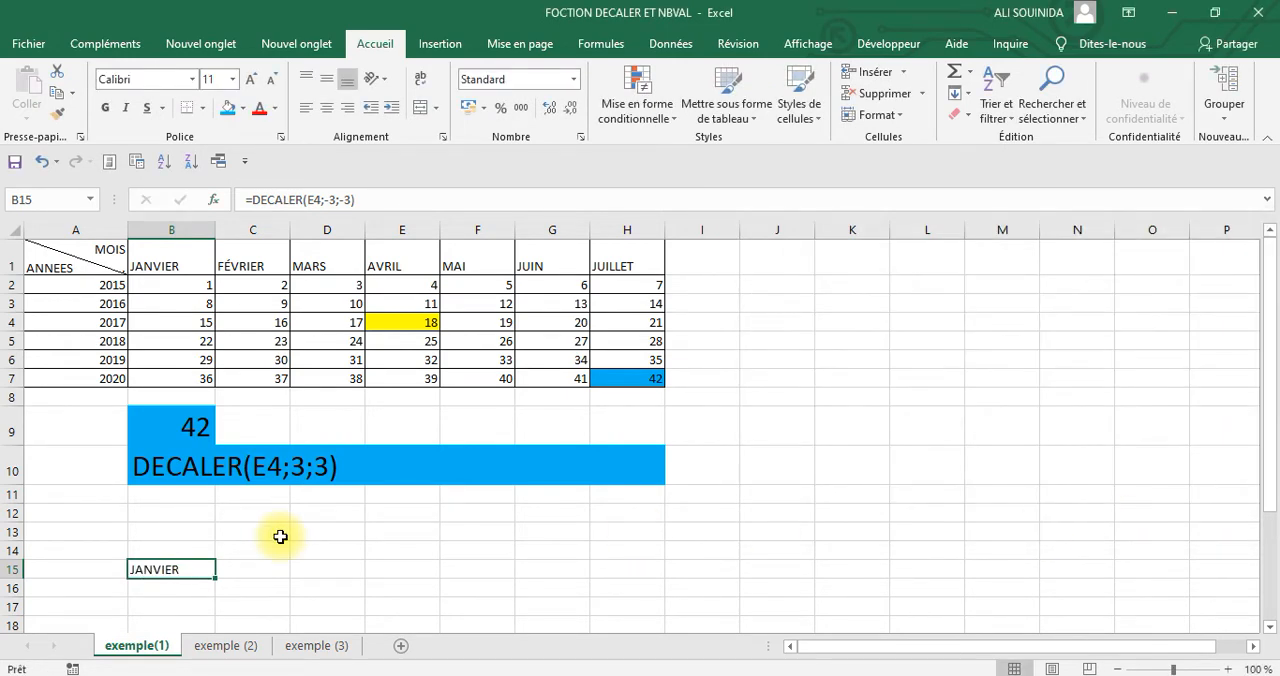
Change the row offset in B15's DECALER formula to -2
click(419, 321)
click(163, 569)
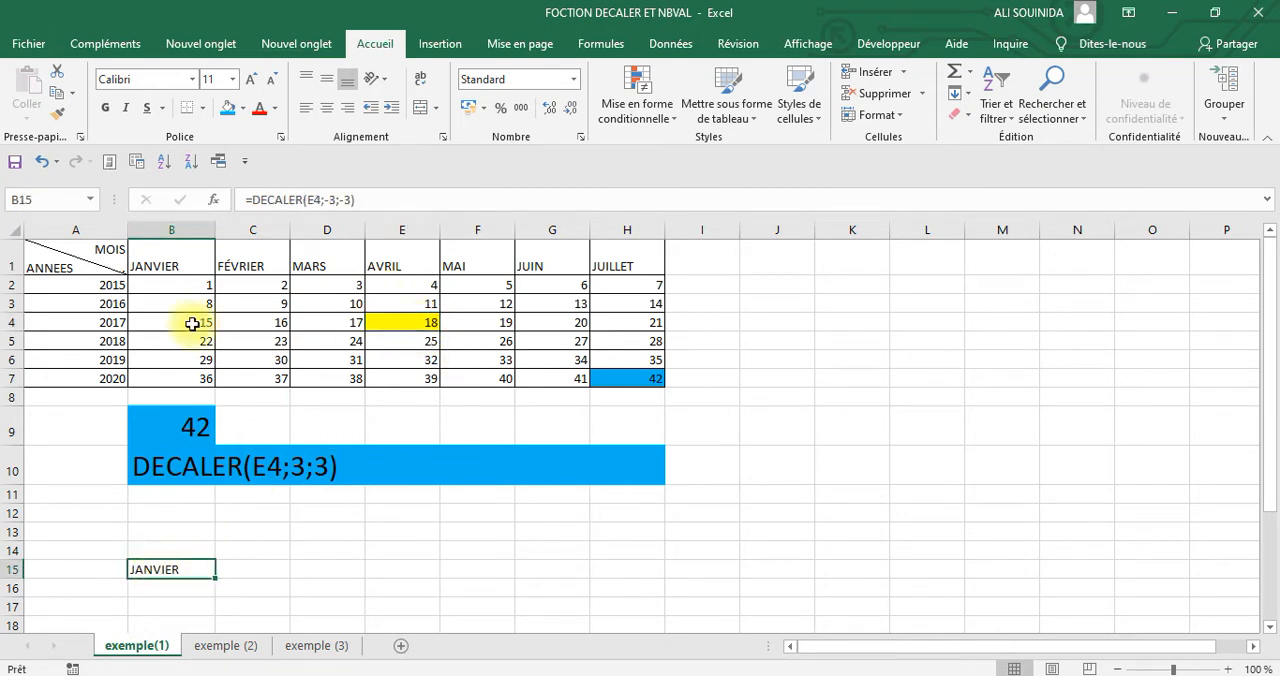
click(336, 200)
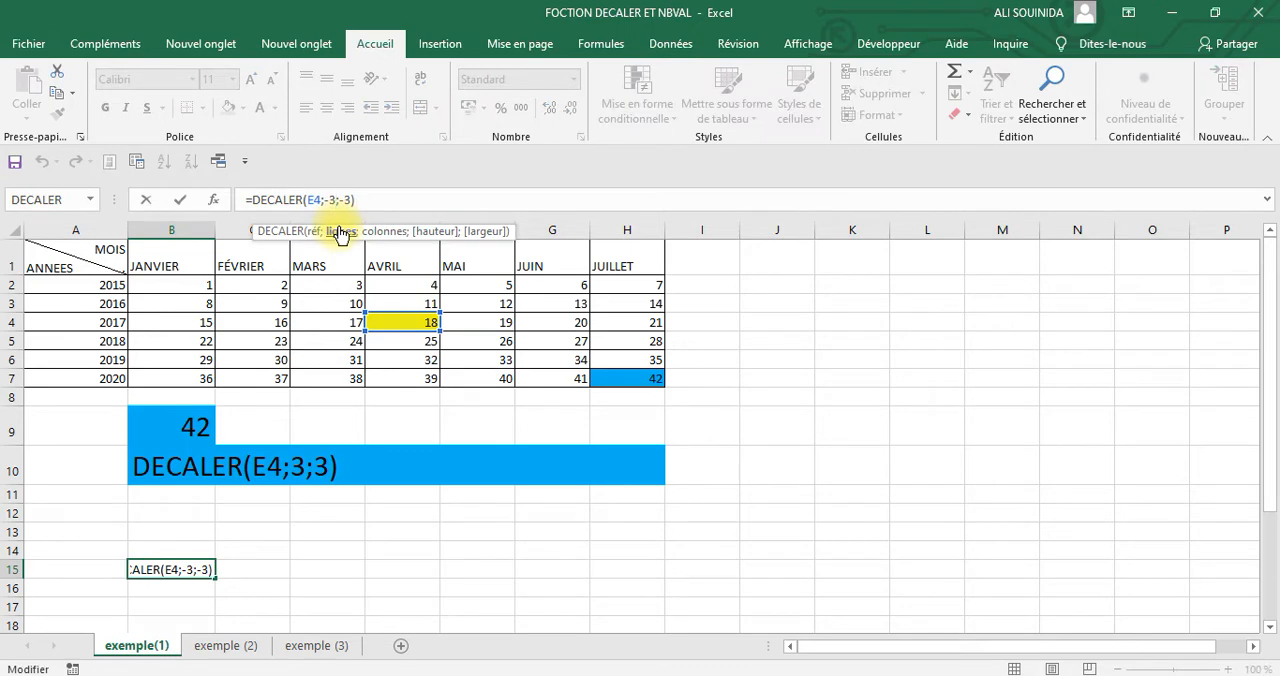
key(Return)
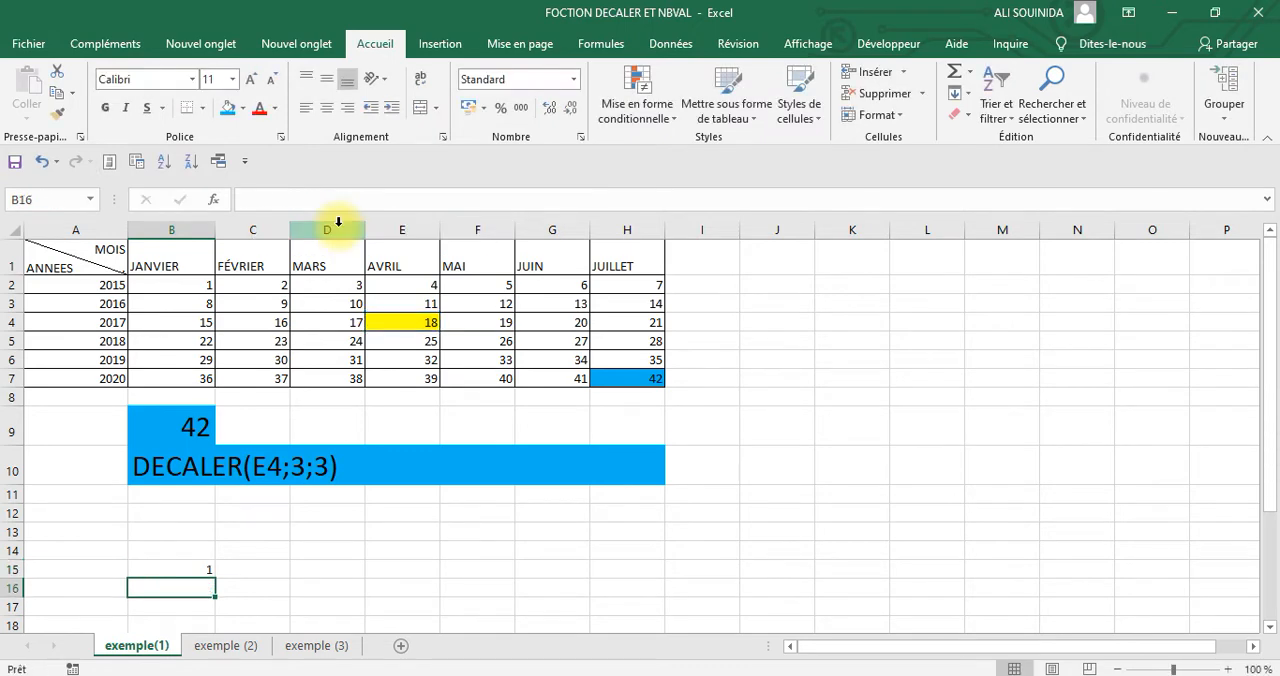
Copy B15 and paste only its value into B14
click(202, 569)
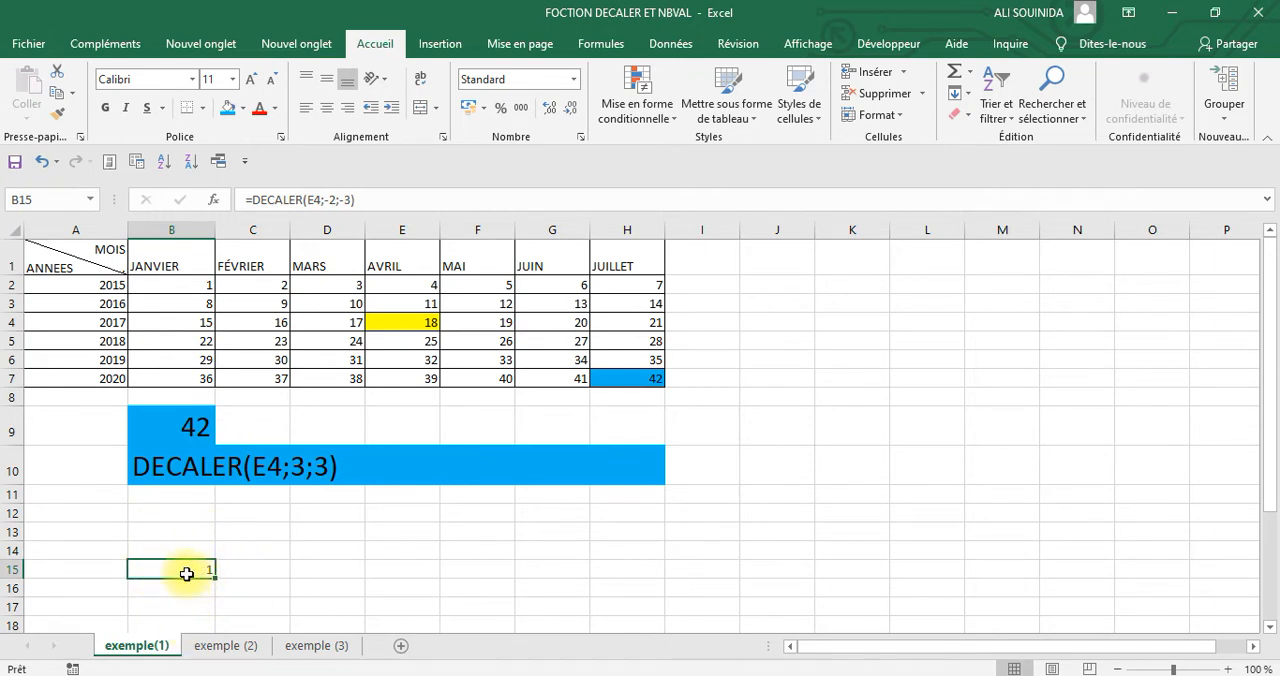
right_click(187, 572)
click(203, 105)
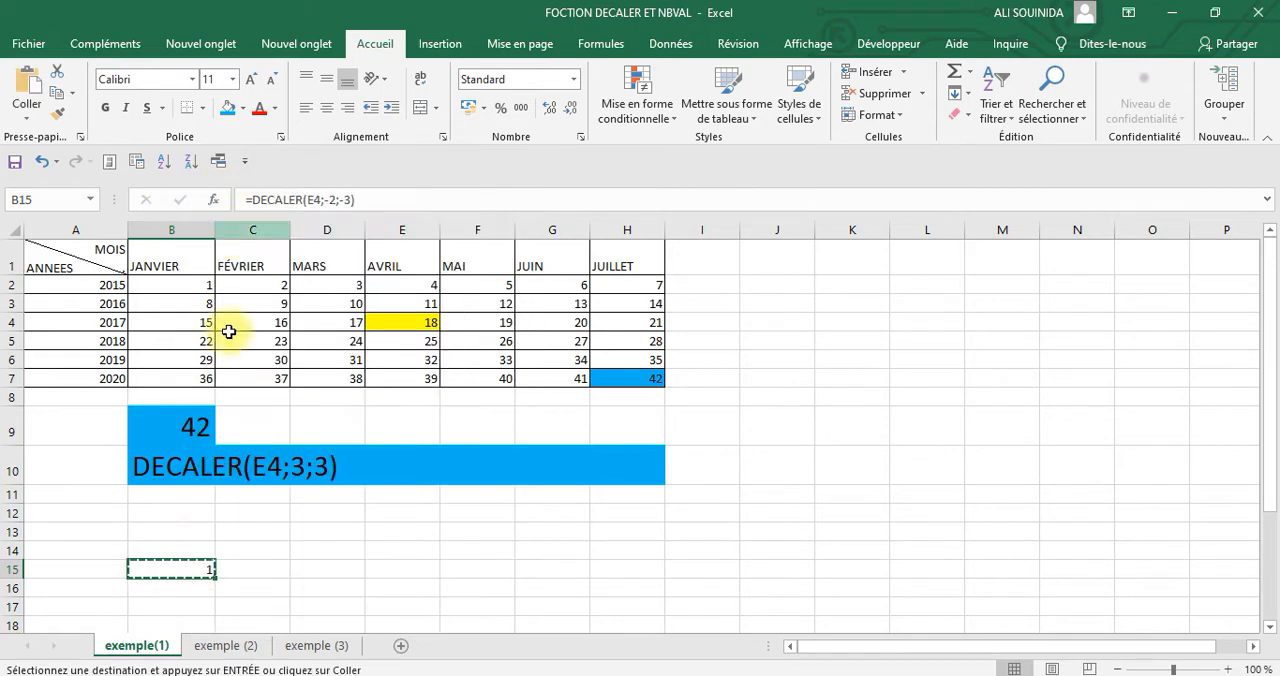
right_click(168, 550)
click(190, 238)
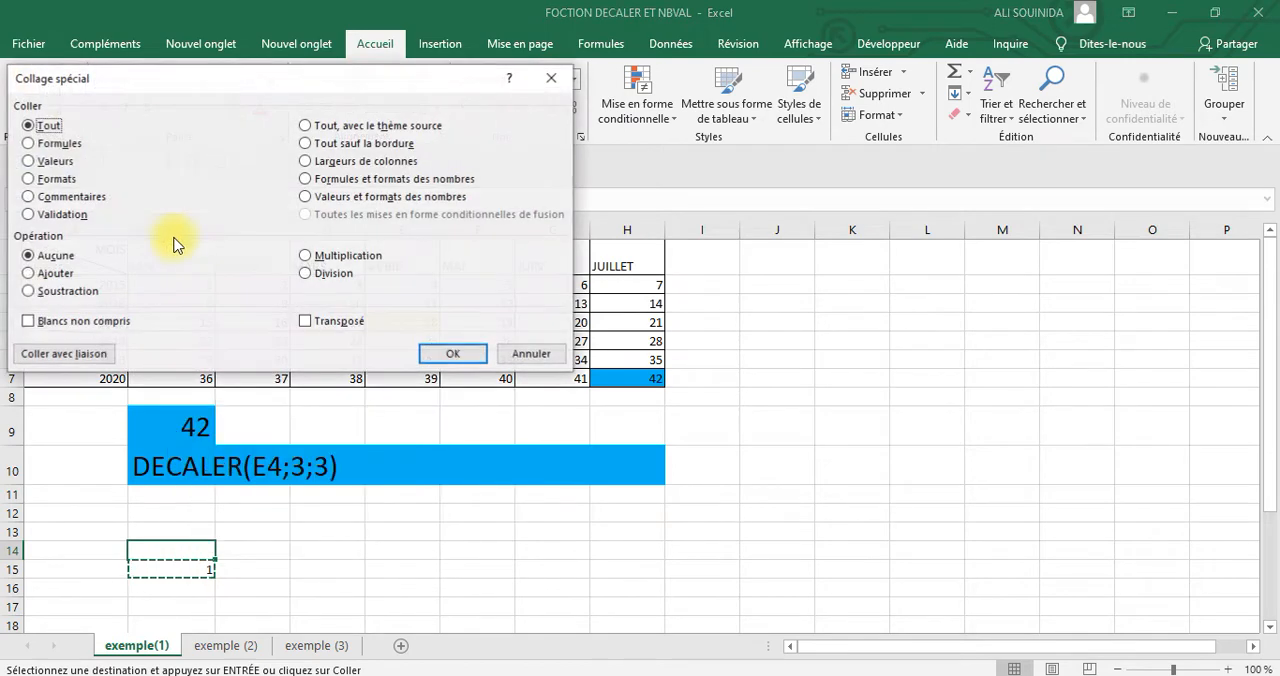
click(30, 162)
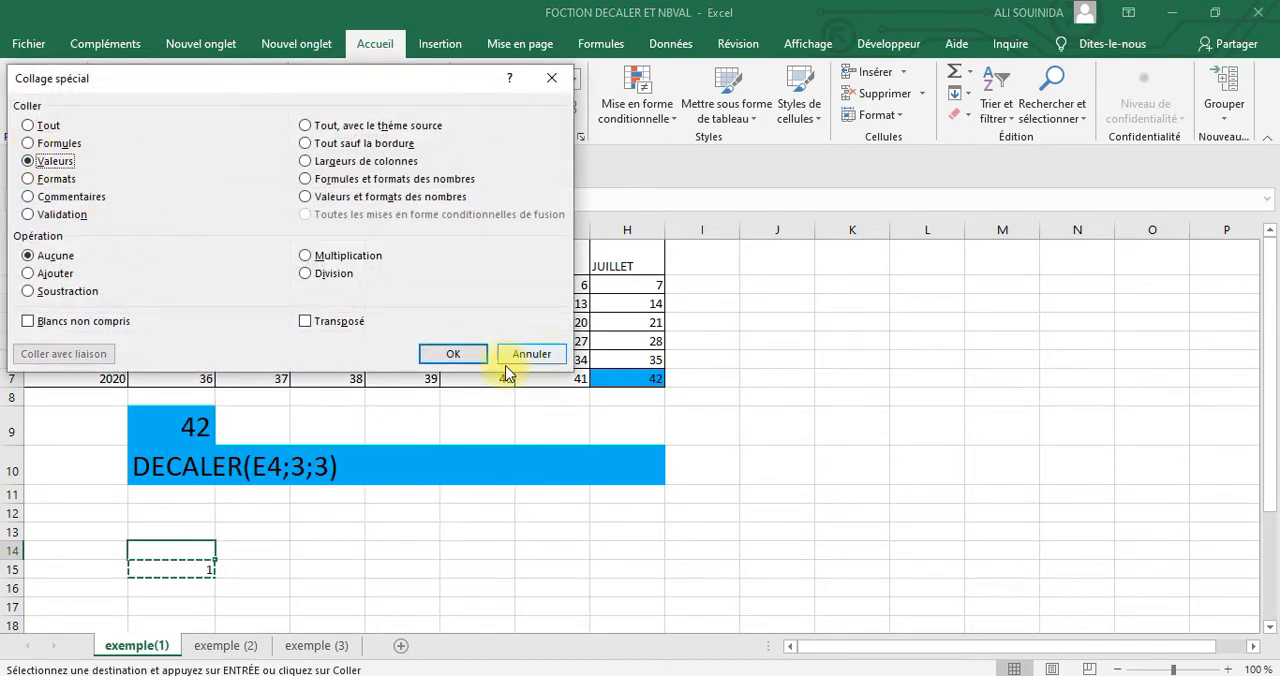
click(455, 354)
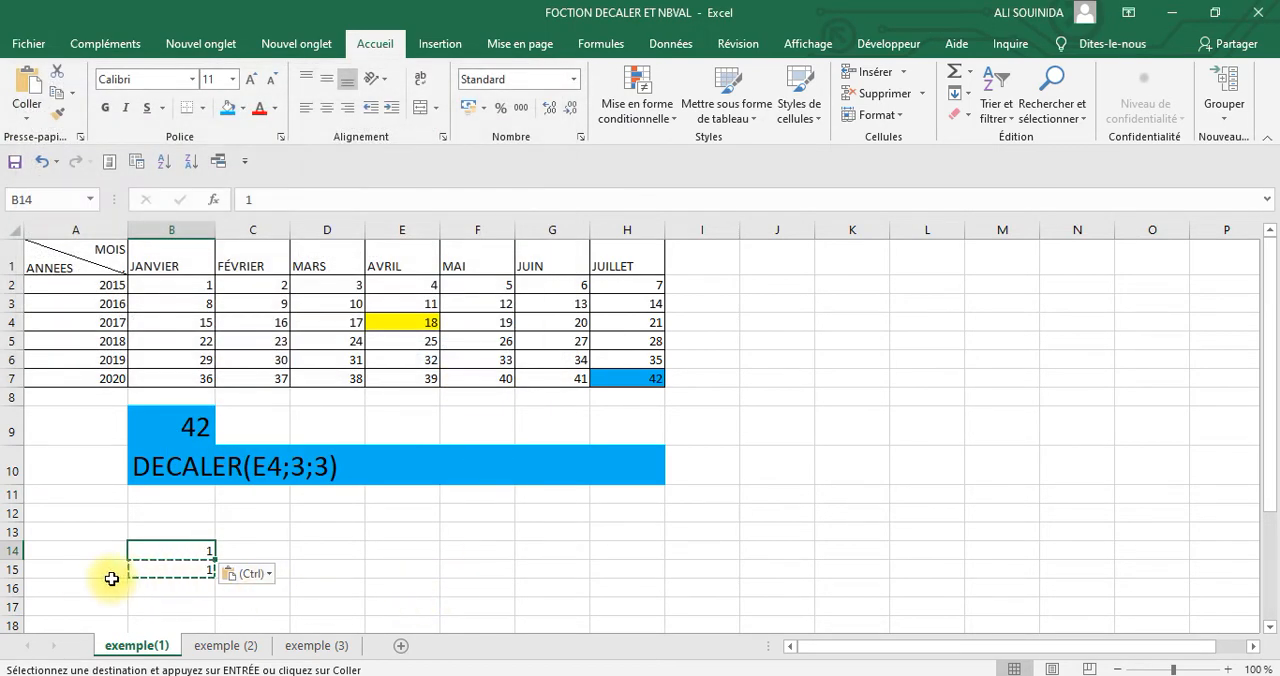
Turn the formula in B15 into plain text by removing its equals sign
click(168, 573)
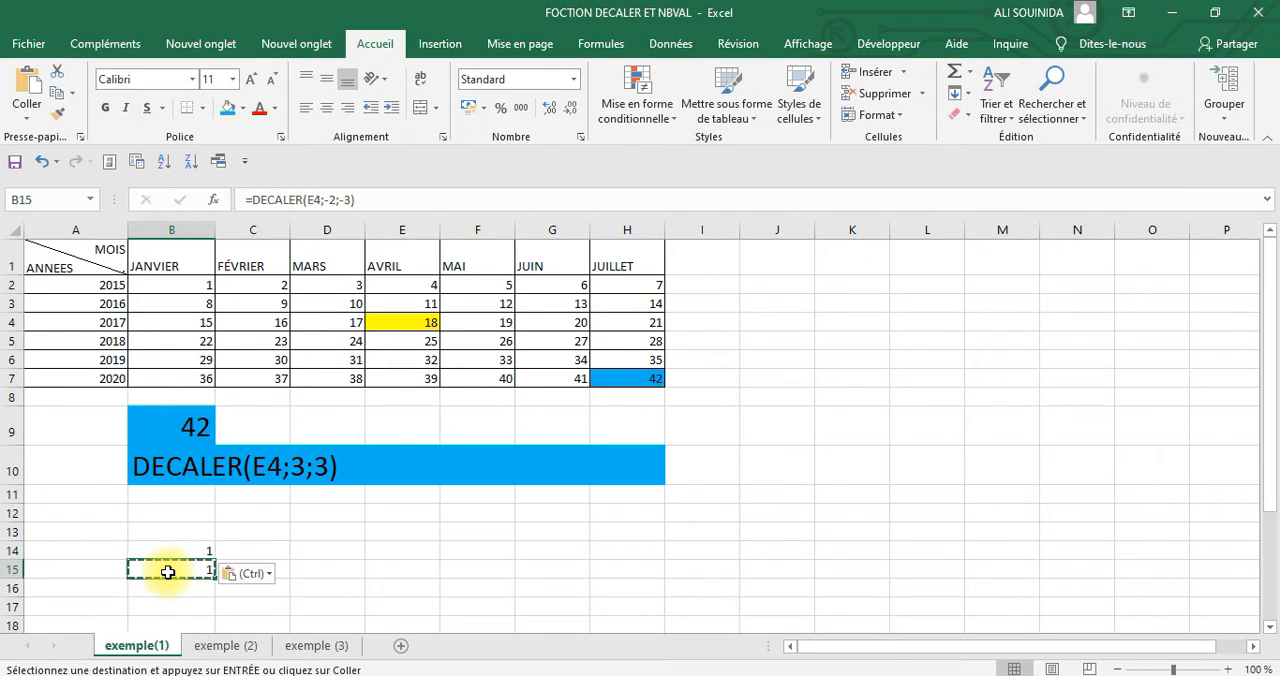
key(Escape)
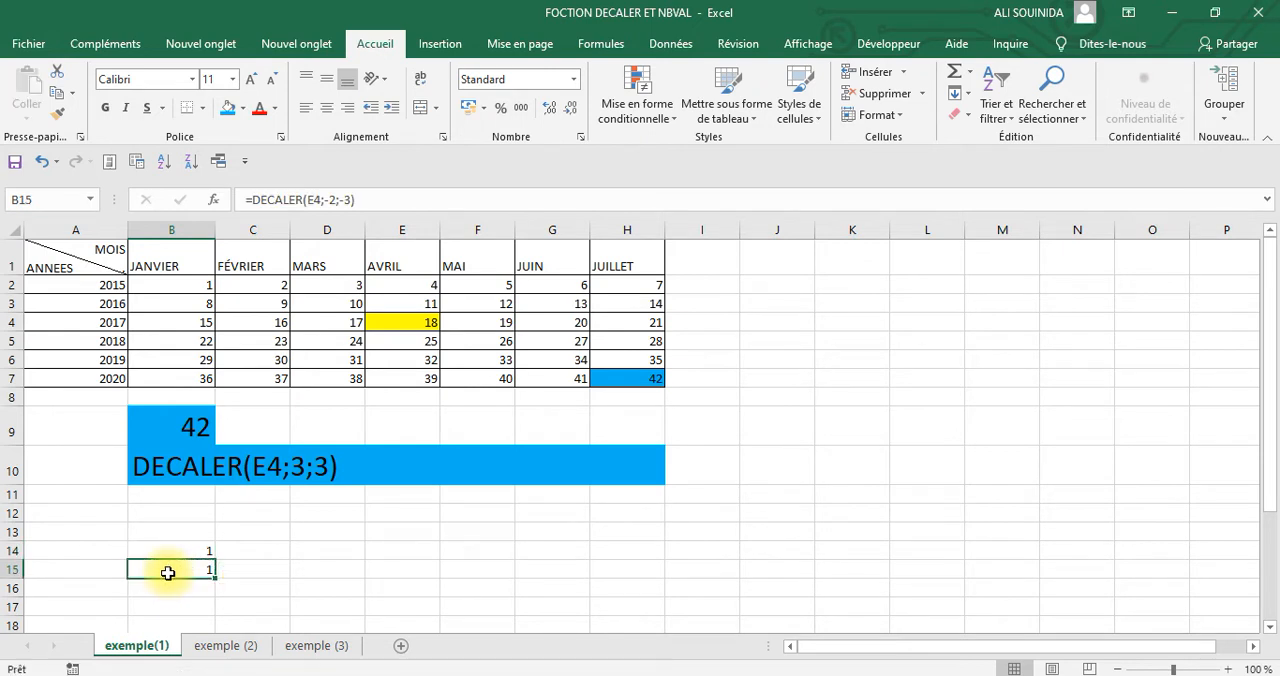
click(256, 200)
key(BackSpace)
key(Return)
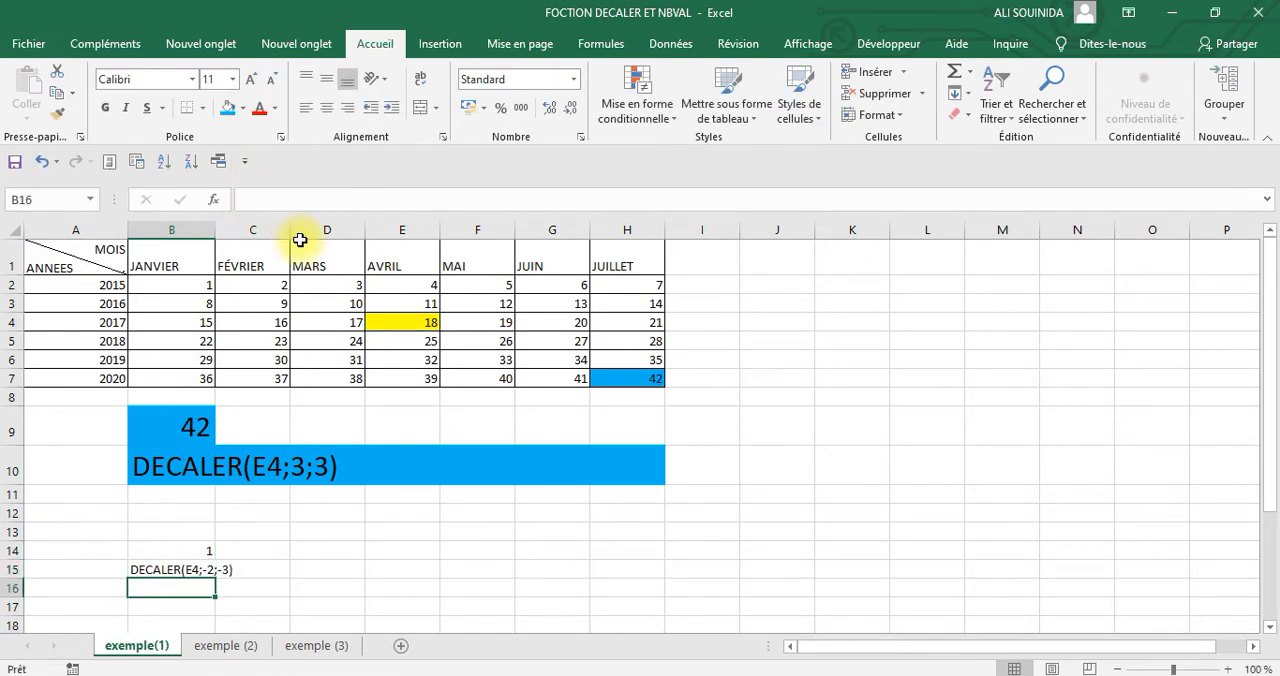
Copy the formatting of rows 9 and 10 onto rows 14 and 15
click(14, 424)
drag(16, 425, 14, 455)
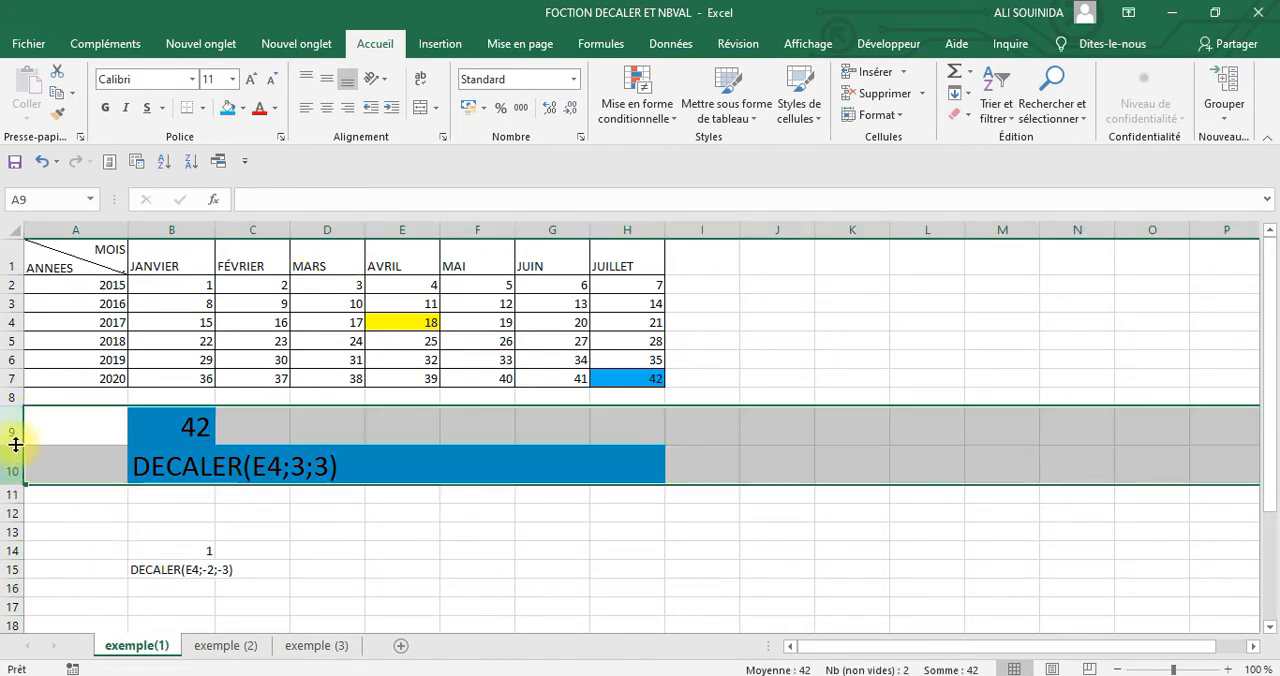
click(57, 113)
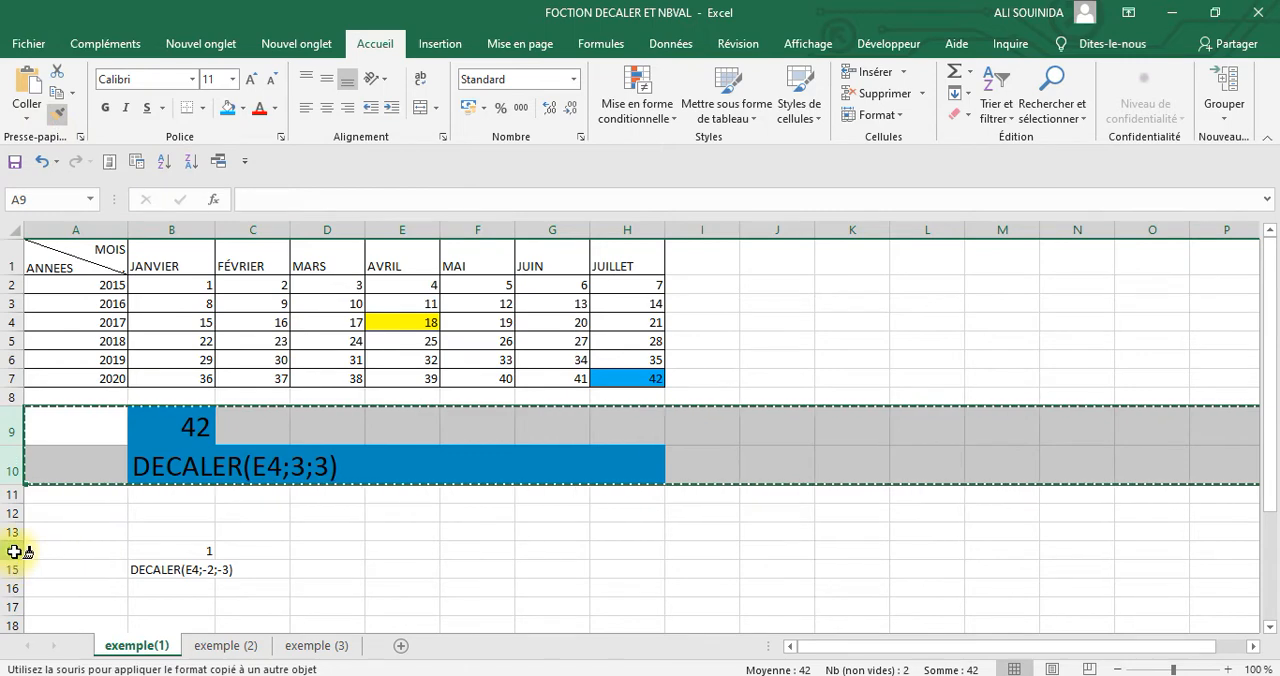
drag(12, 548, 14, 574)
click(640, 562)
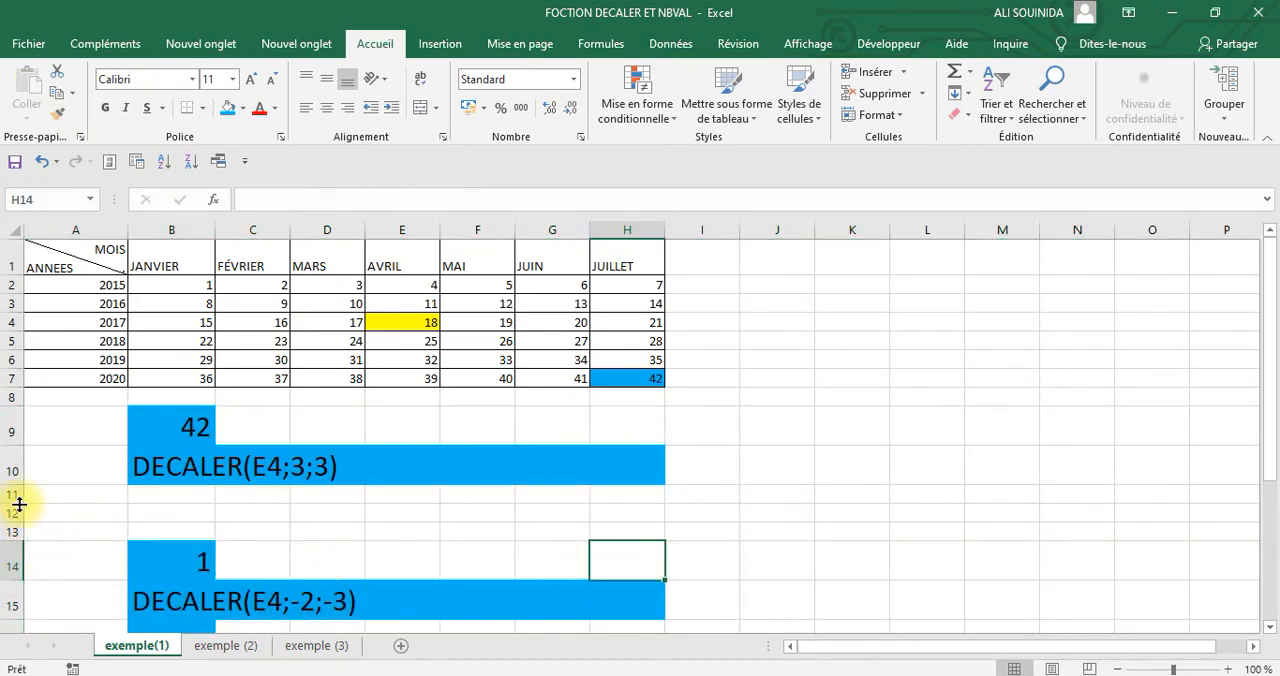
Delete the empty rows 11 and 12 between the two DECALER examples
mouse_move(13, 496)
mouse_down()
mouse_move(13, 525)
mouse_move(14, 496)
mouse_move(14, 510)
mouse_up()
right_click(73, 508)
click(140, 378)
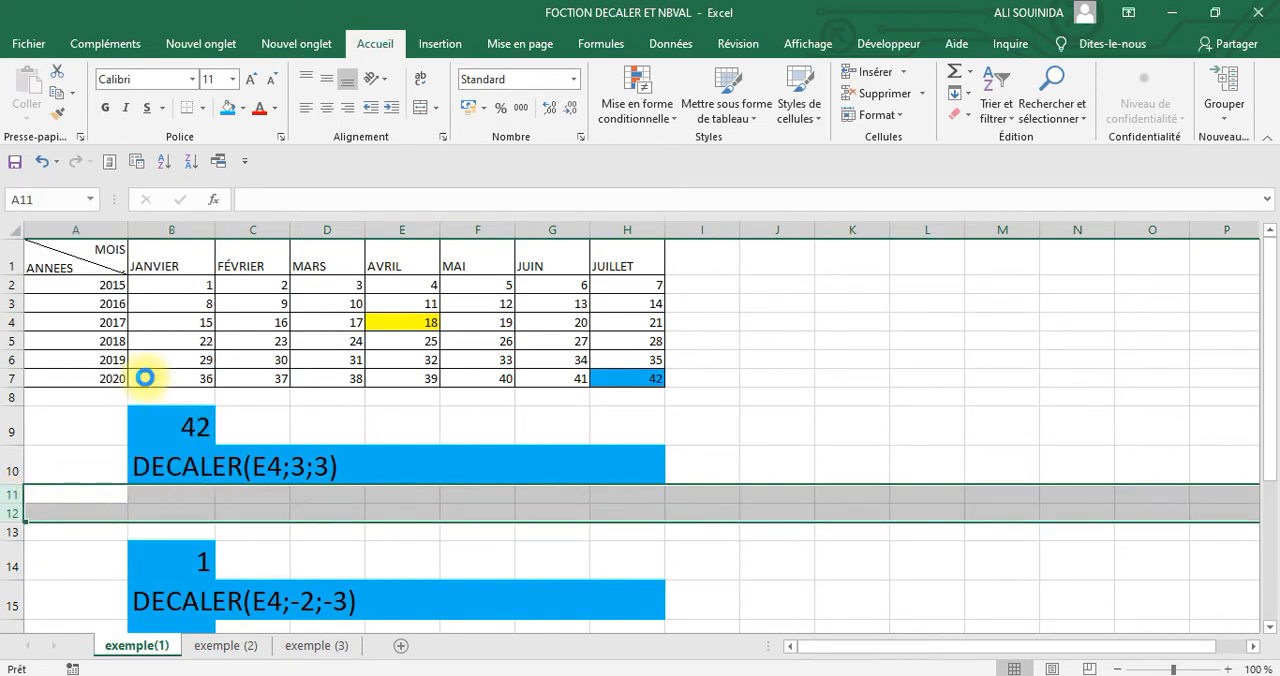
click(690, 565)
Fill the range B13:H13 containing the second DECALER text with yellow
drag(172, 548, 650, 563)
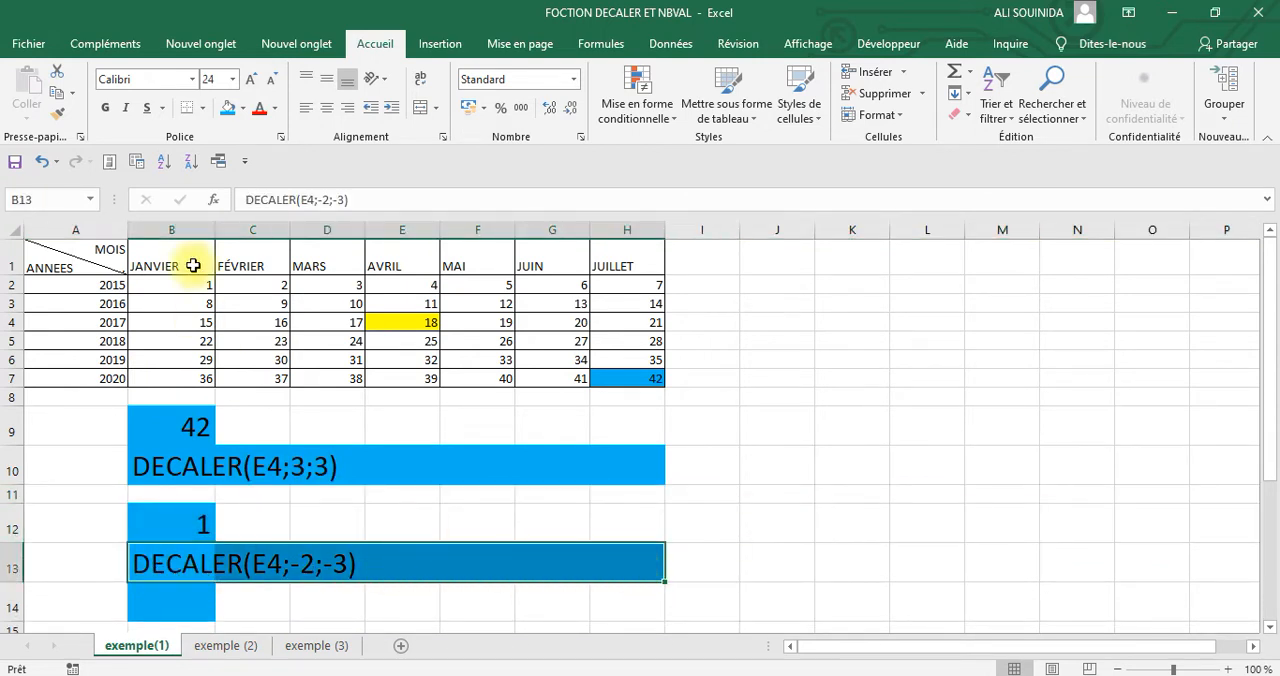
click(242, 108)
click(268, 257)
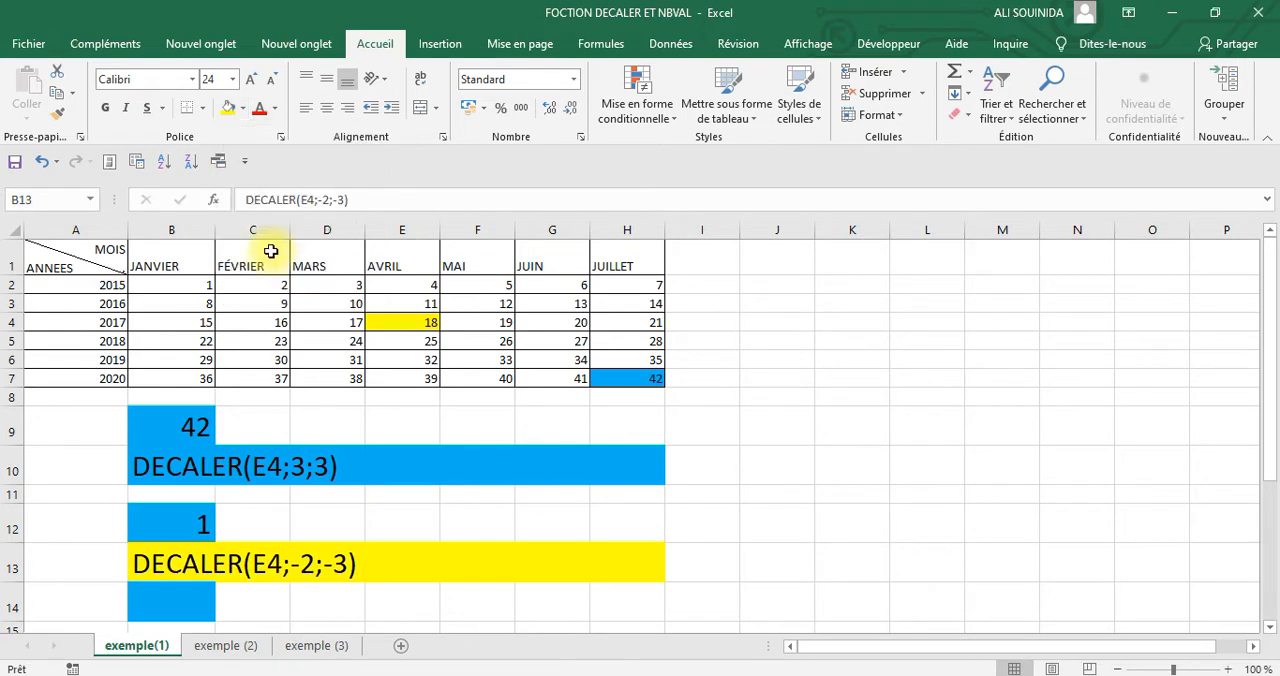
Remove the fill color from row 14
click(12, 606)
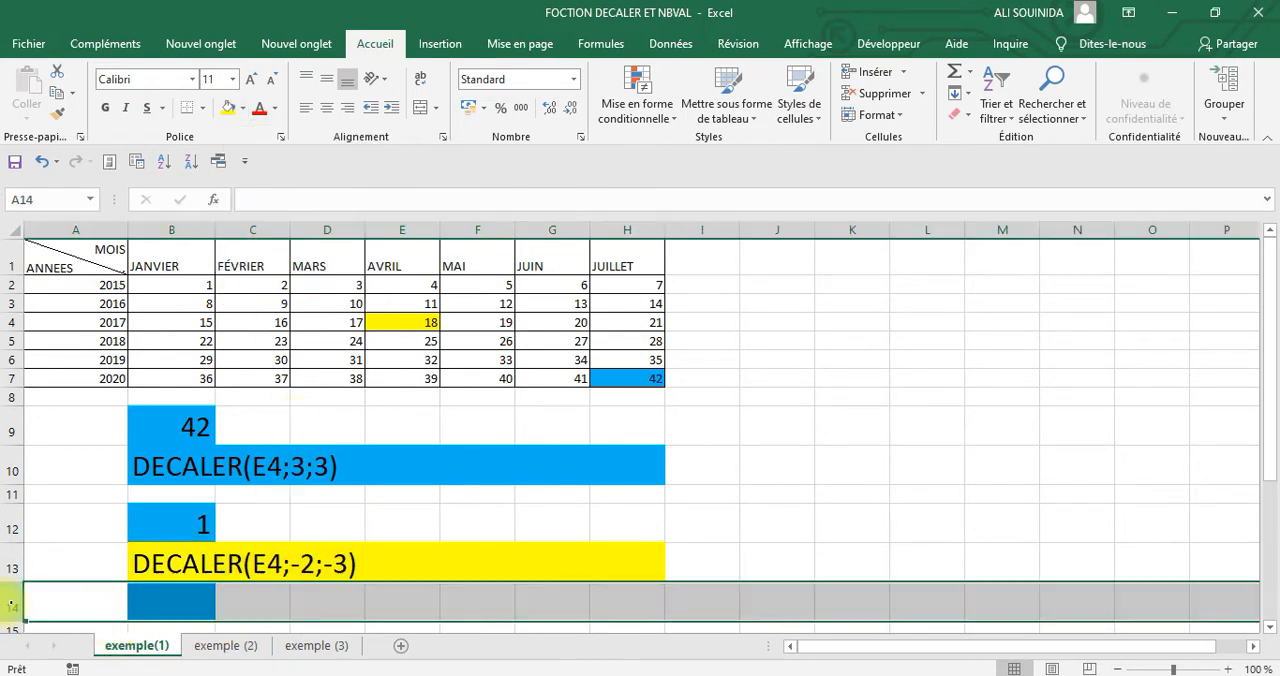
click(243, 108)
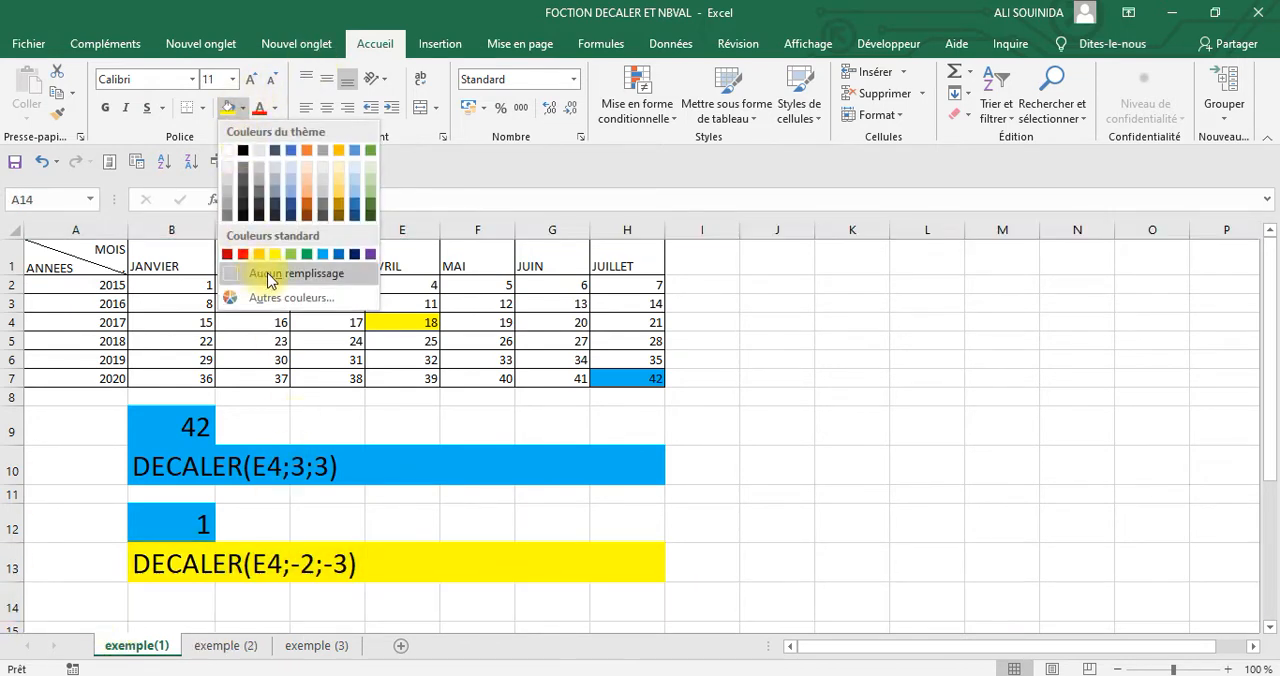
click(266, 277)
Fill the second example's result cell B12 with yellow
click(12, 528)
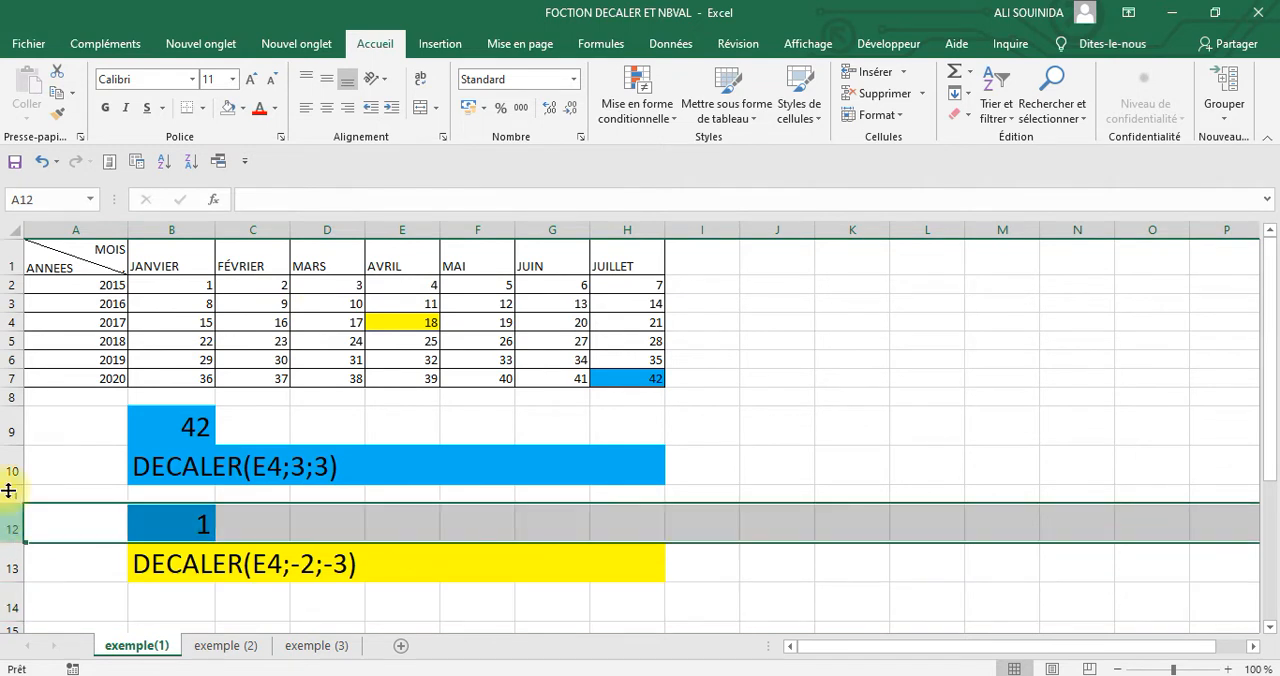
click(157, 525)
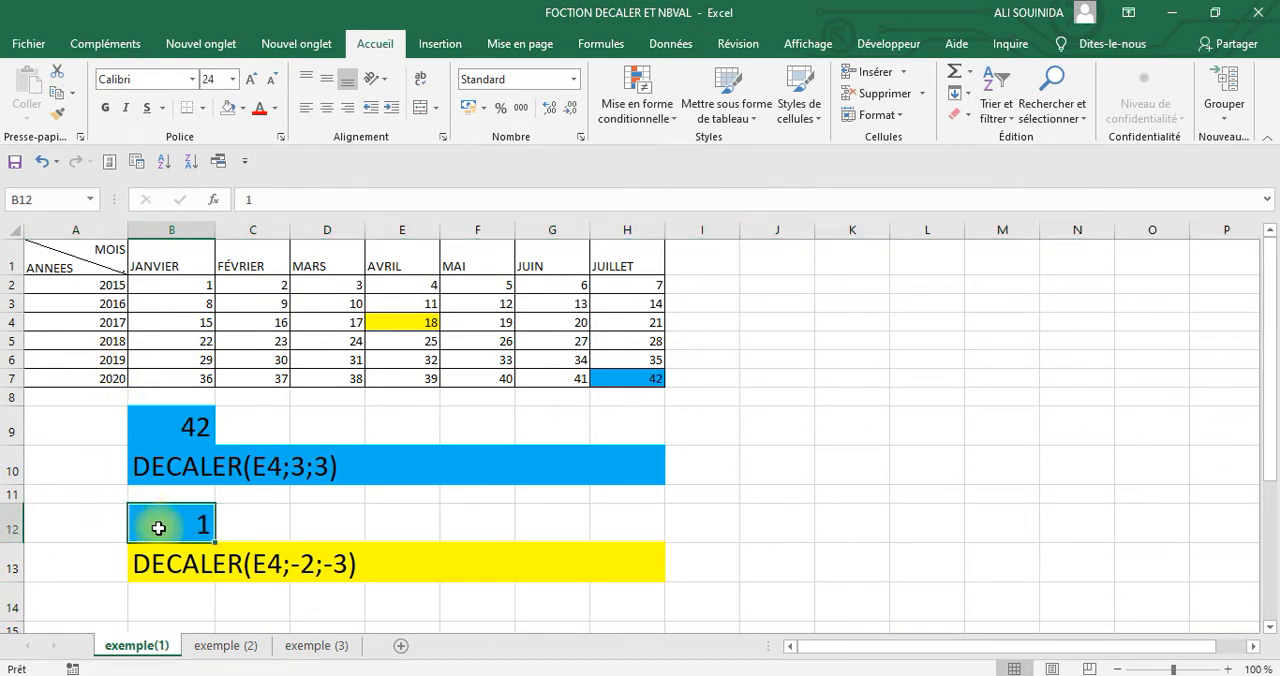
click(243, 108)
click(275, 259)
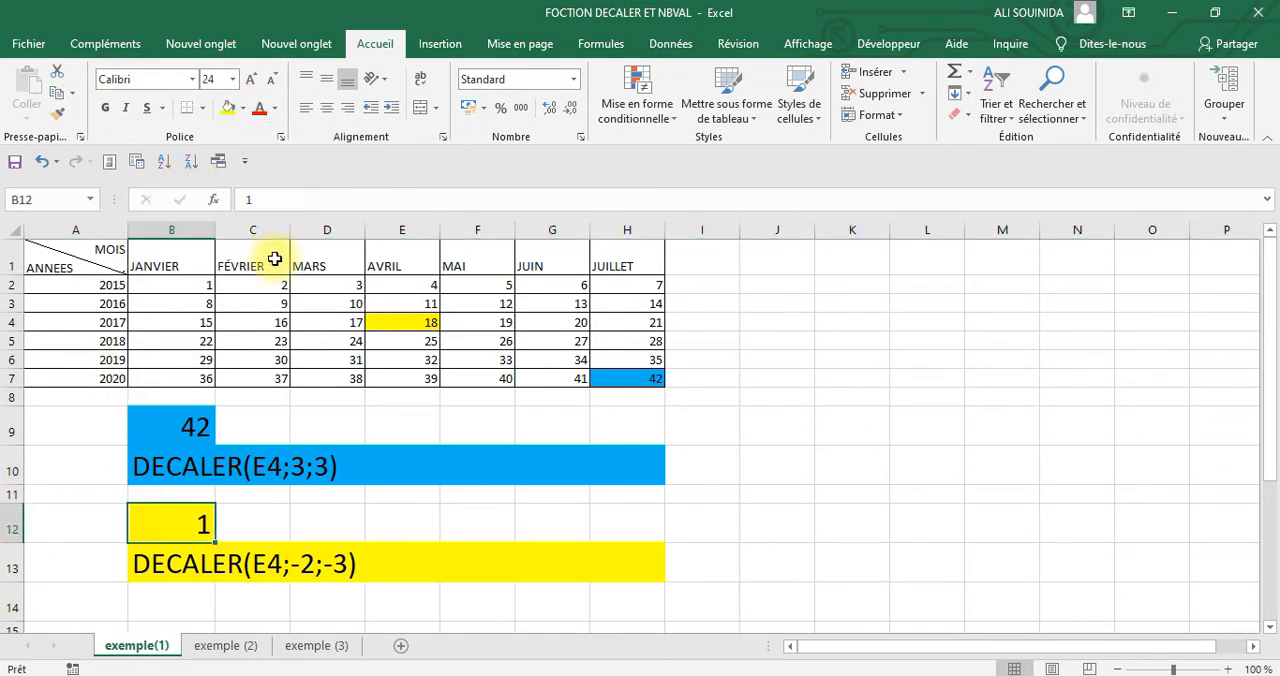
Fill cell B2, the 2015 JANVIER value, with yellow to match the second DECALER example
click(910, 515)
click(150, 285)
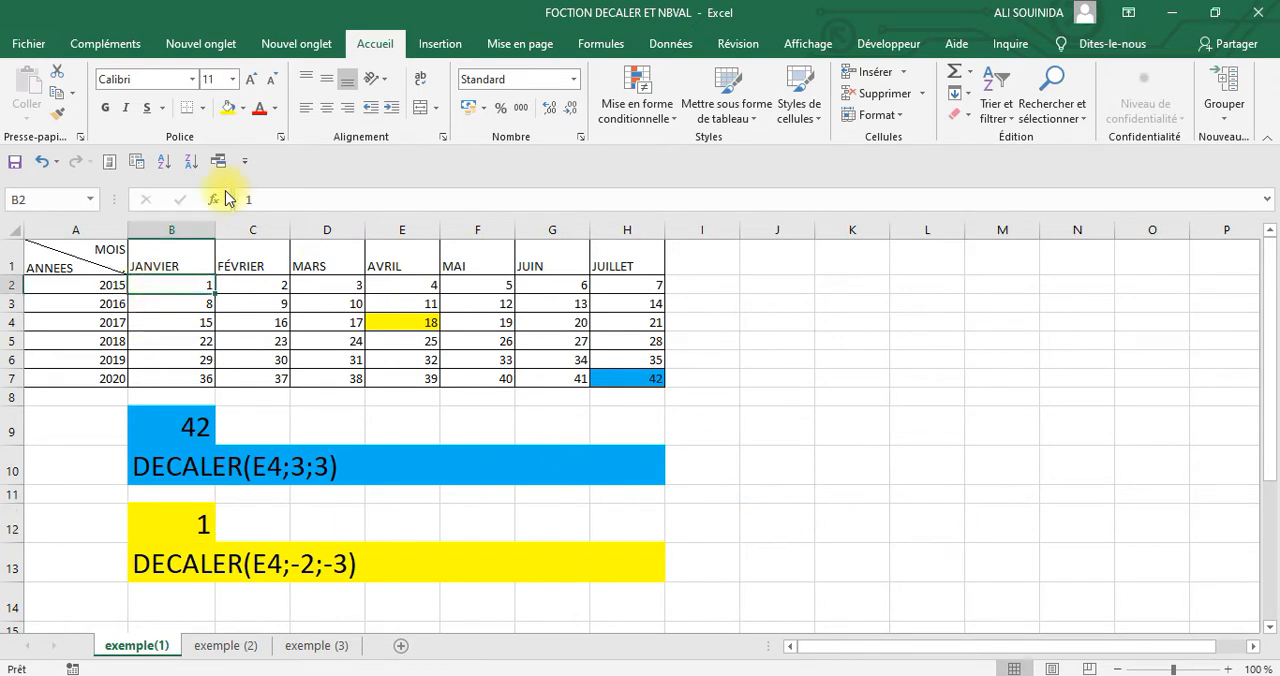
click(229, 107)
drag(835, 464, 776, 464)
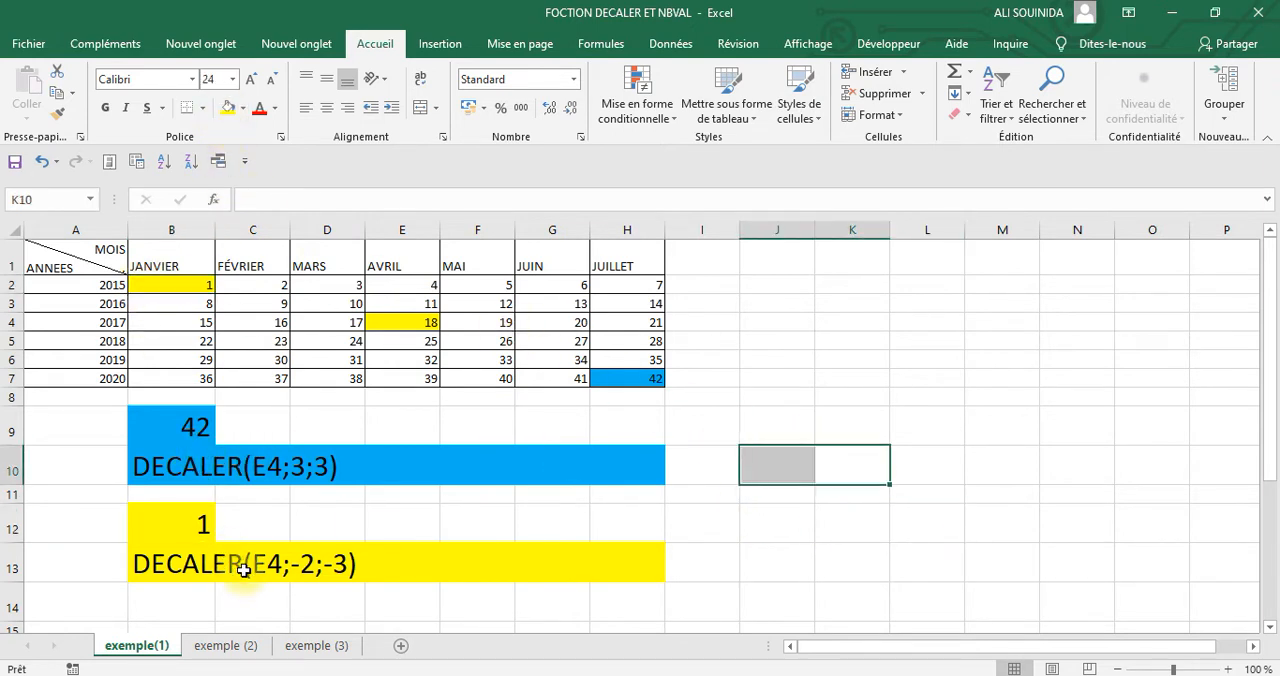
Trace the DECALER(E4;-2;-3) example from E4 up two rows and three columns left to B2
click(190, 568)
click(260, 567)
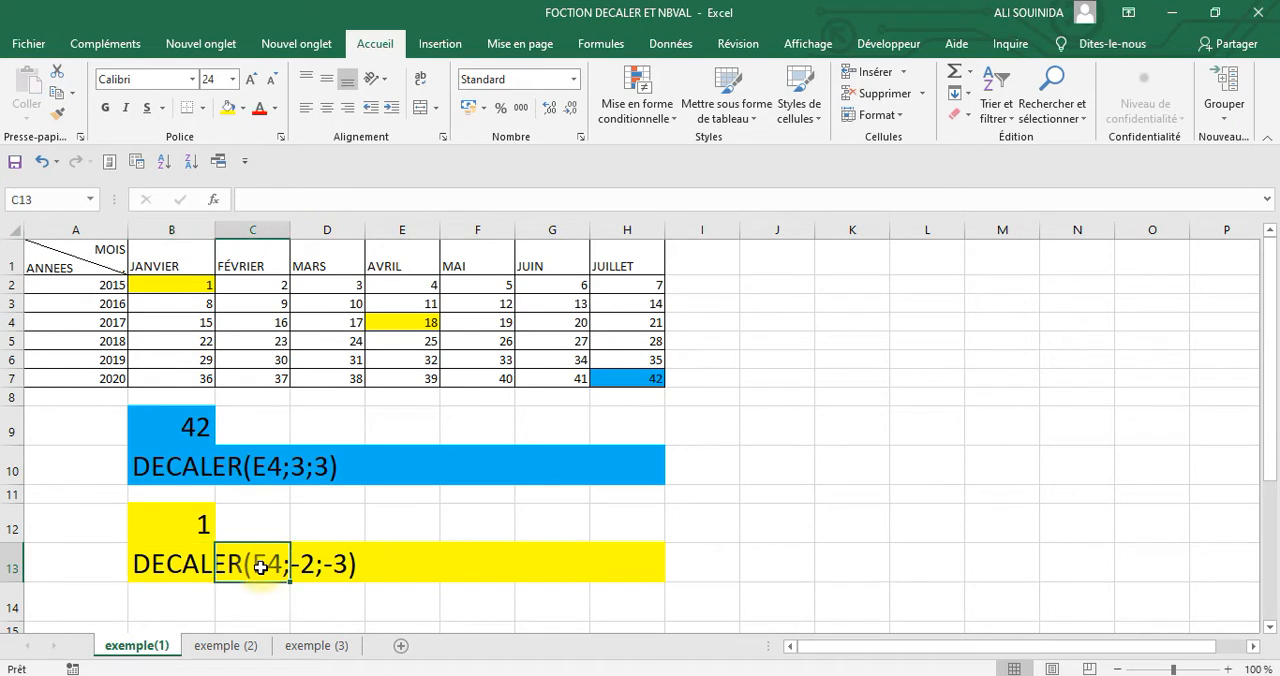
click(412, 321)
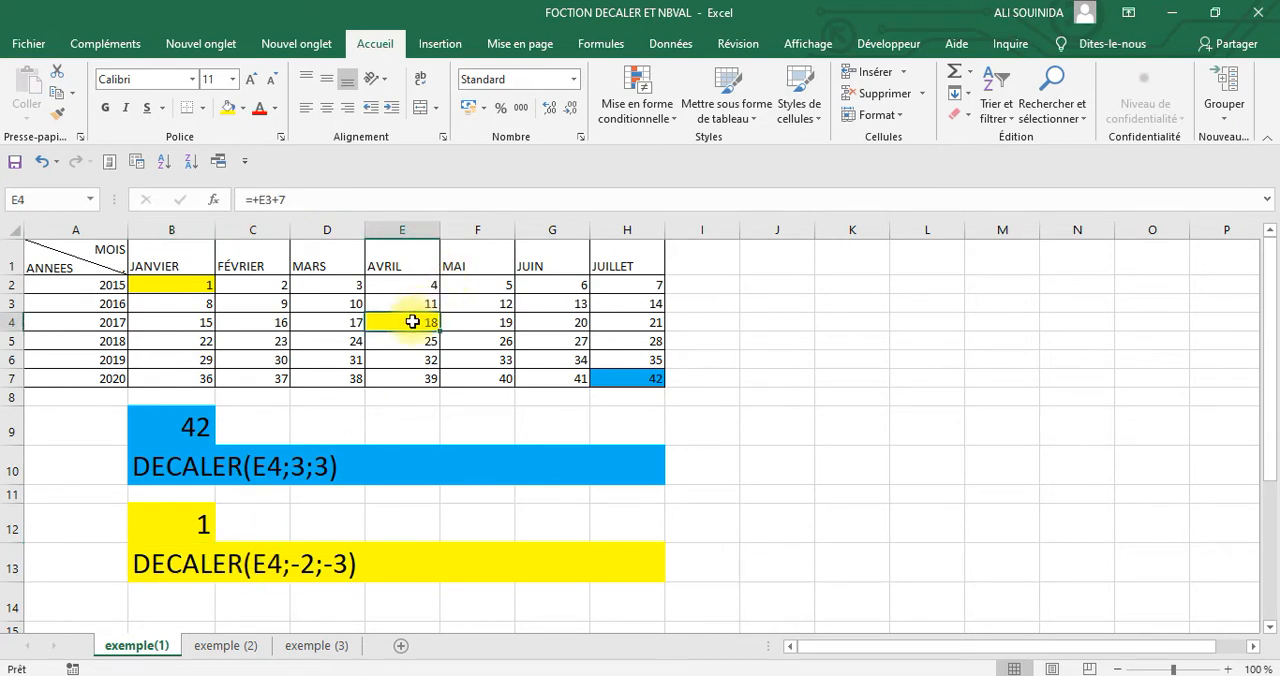
drag(412, 304, 180, 287)
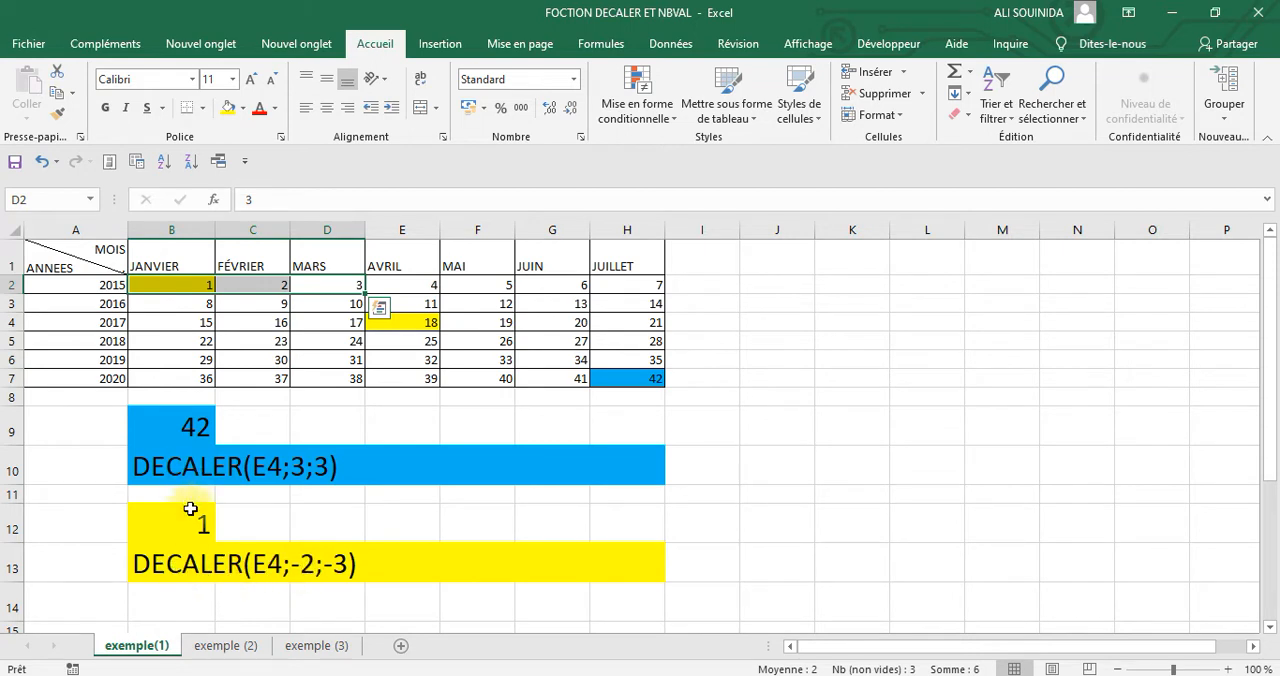
click(167, 285)
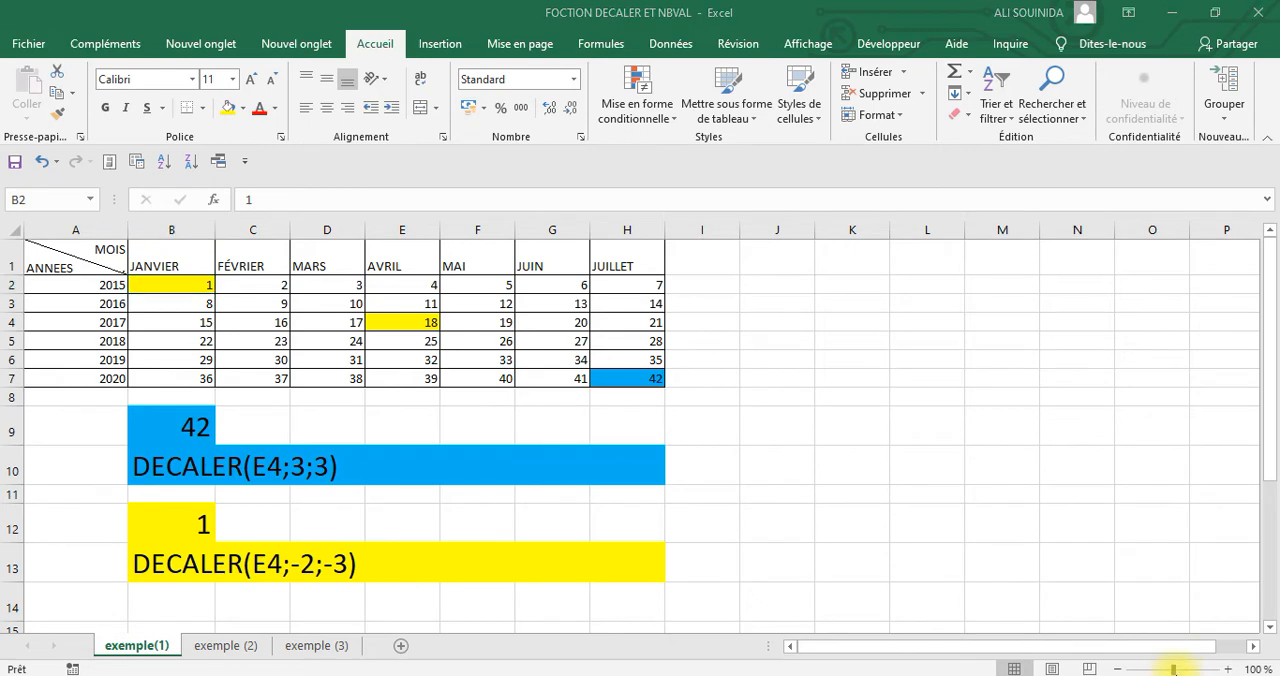
On the exemple (2) sheet, insert the DECALER function in cell B10
click(213, 648)
click(213, 648)
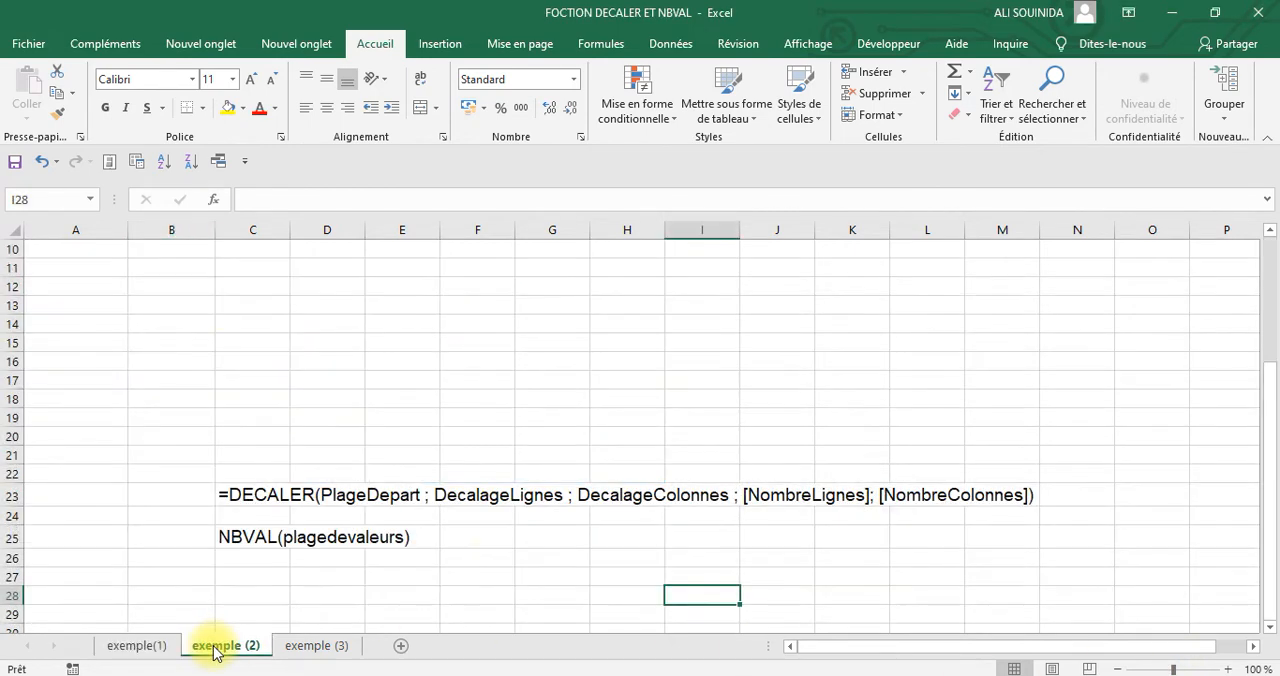
scroll(531, 505, down, 1)
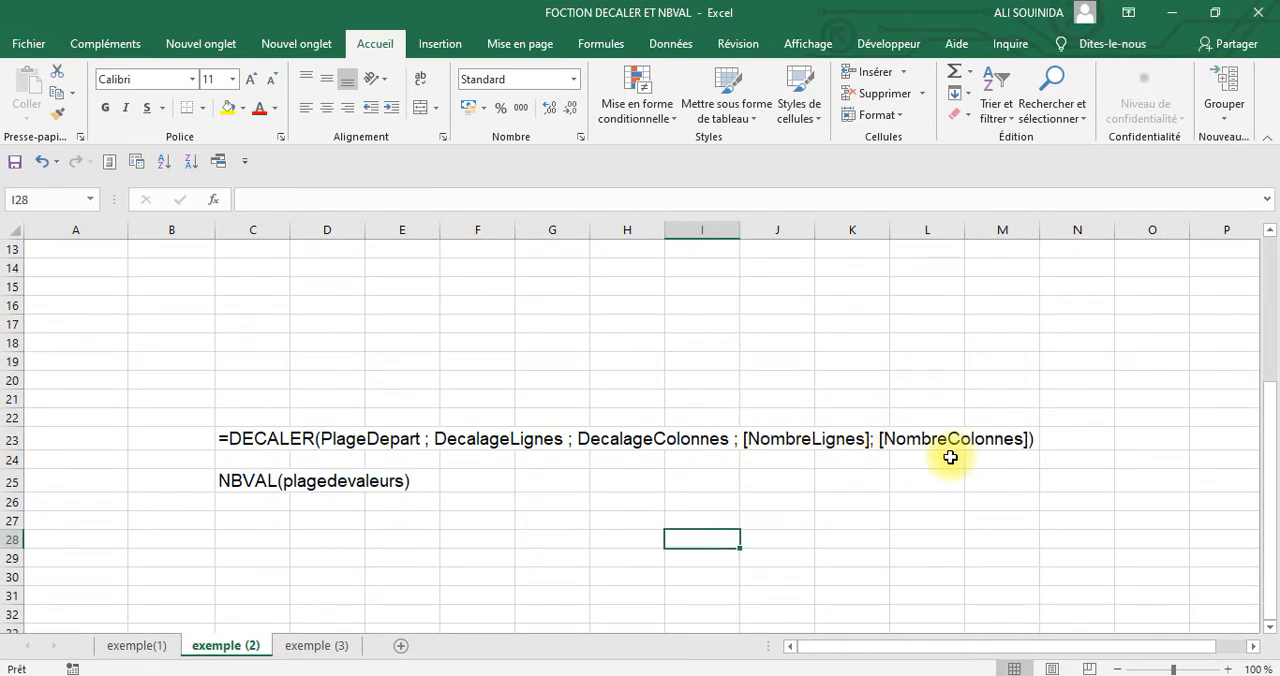
scroll(869, 496, up, 2)
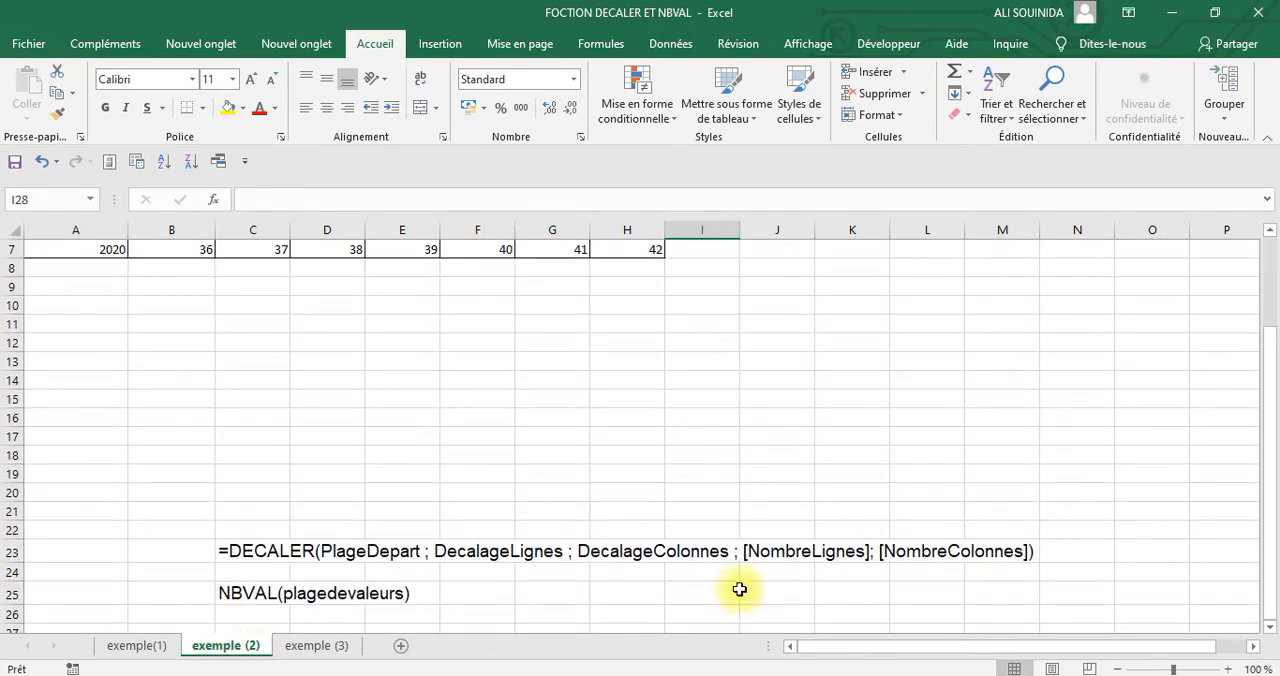
scroll(1049, 410, up, 2)
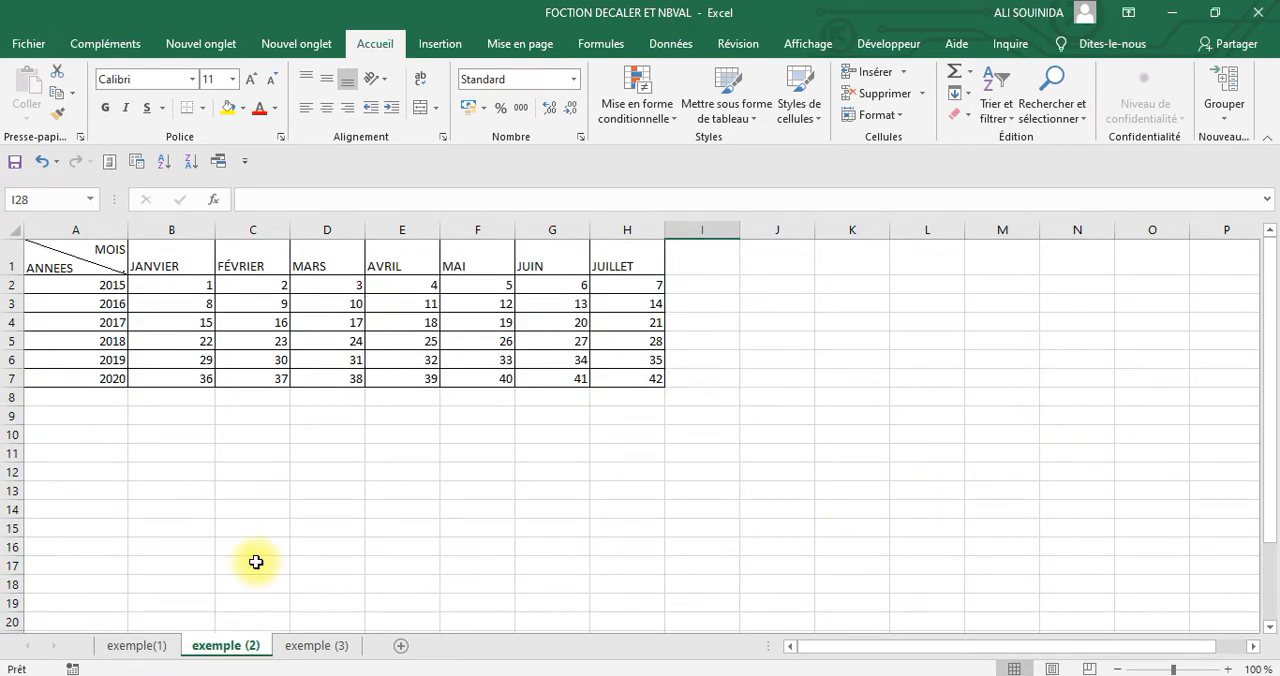
click(176, 435)
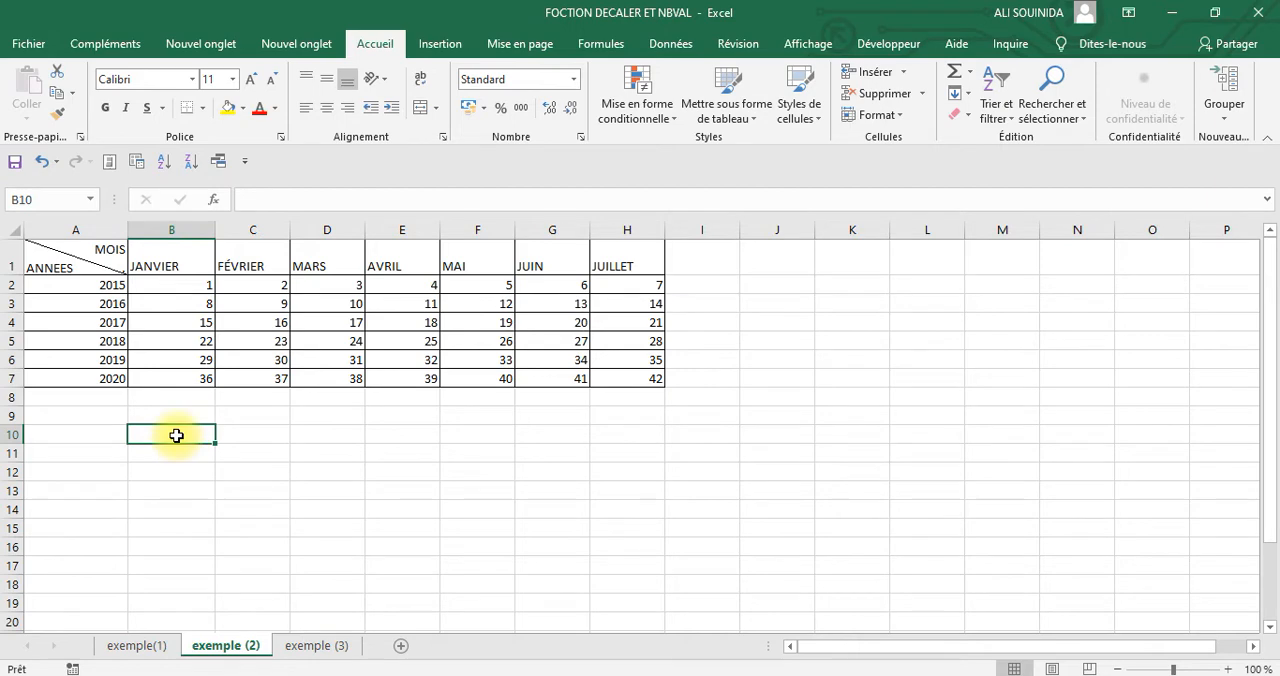
click(213, 199)
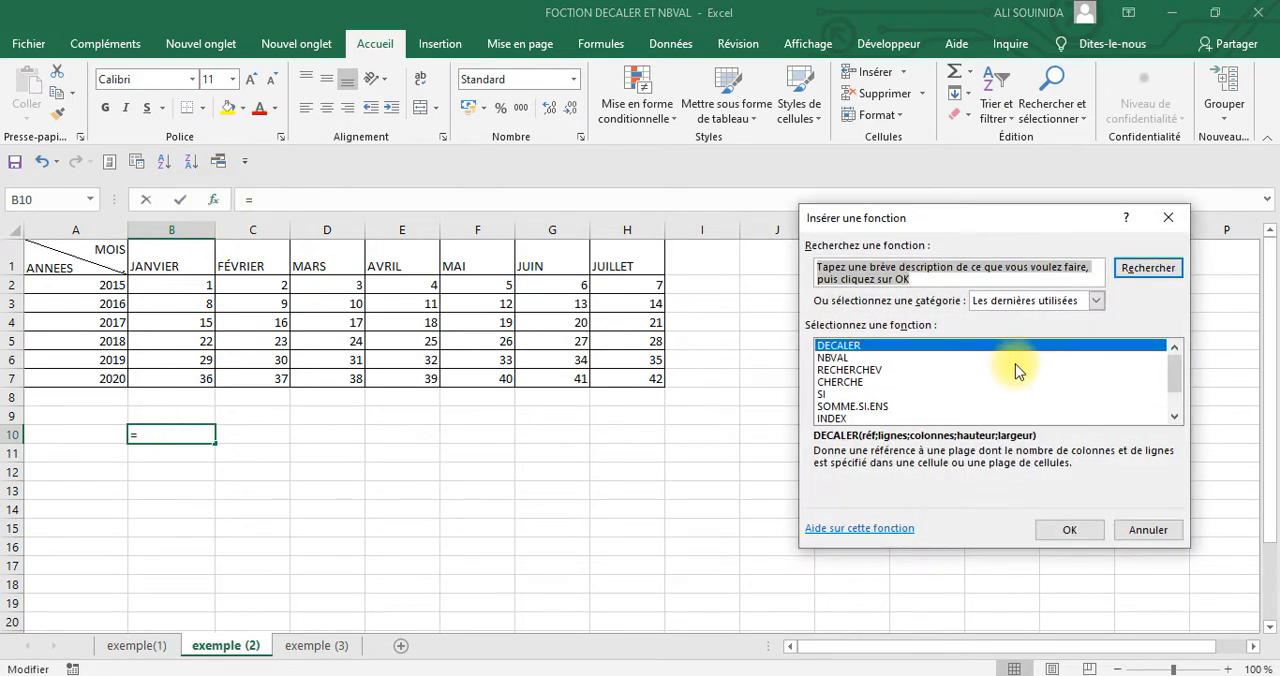
click(1063, 529)
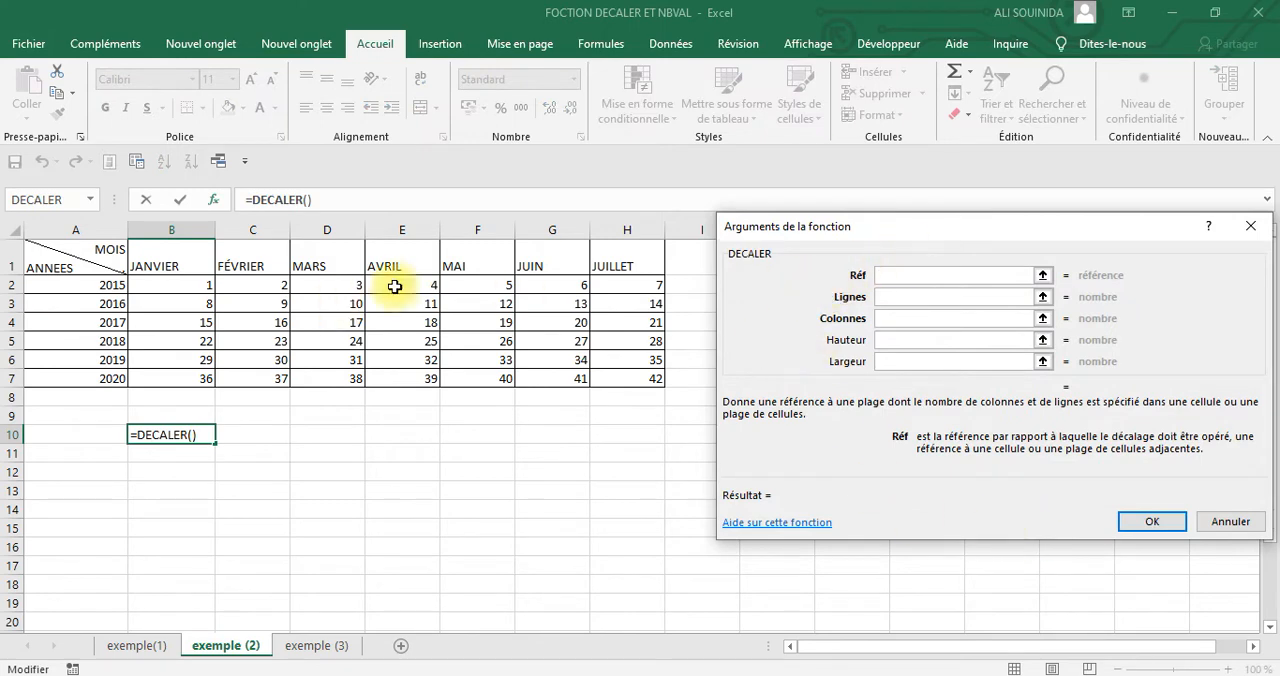
Set the DECALER arguments to reference B2, Lignes 0, Colonnes 0, Hauteur 2 and Largeur 2, and apply the formula
click(187, 287)
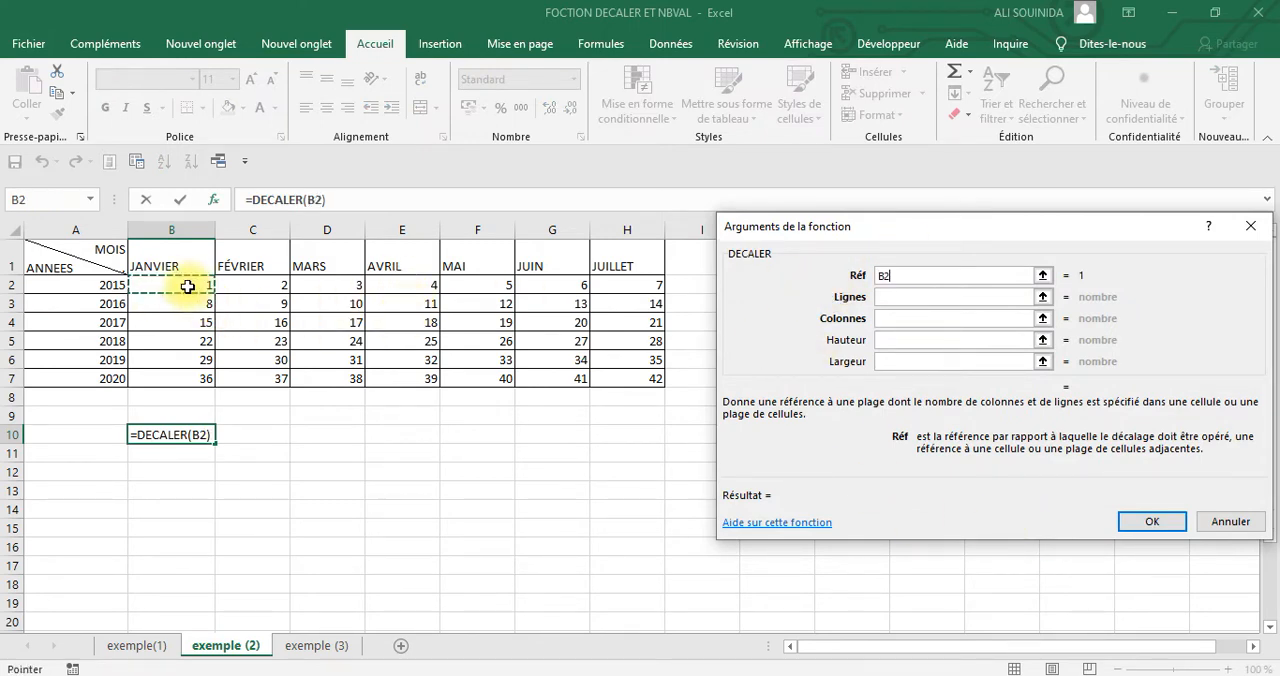
click(928, 297)
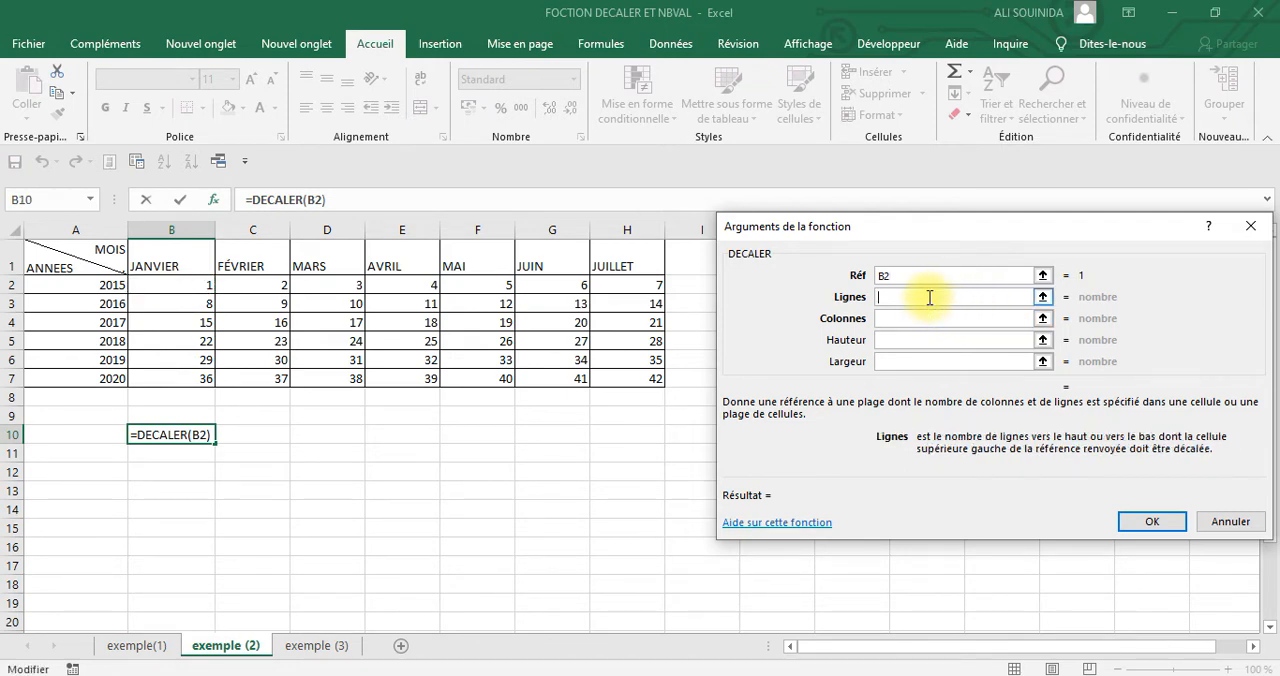
text(0)
click(918, 322)
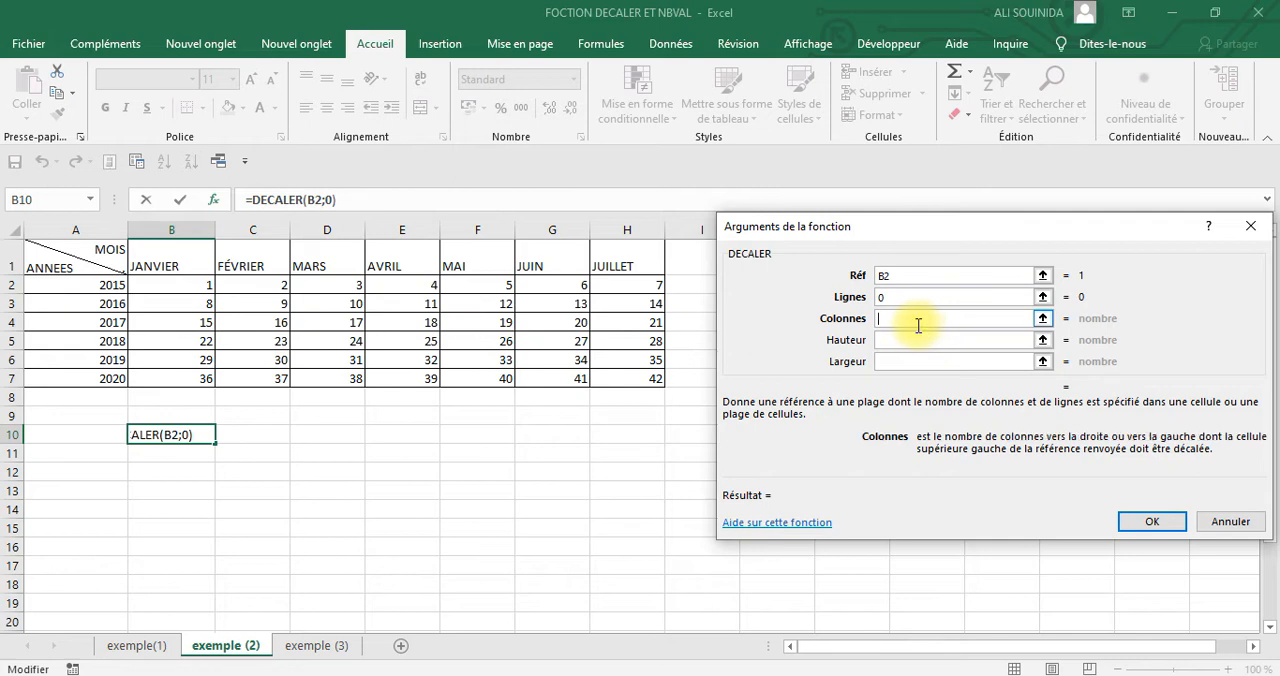
text(0)
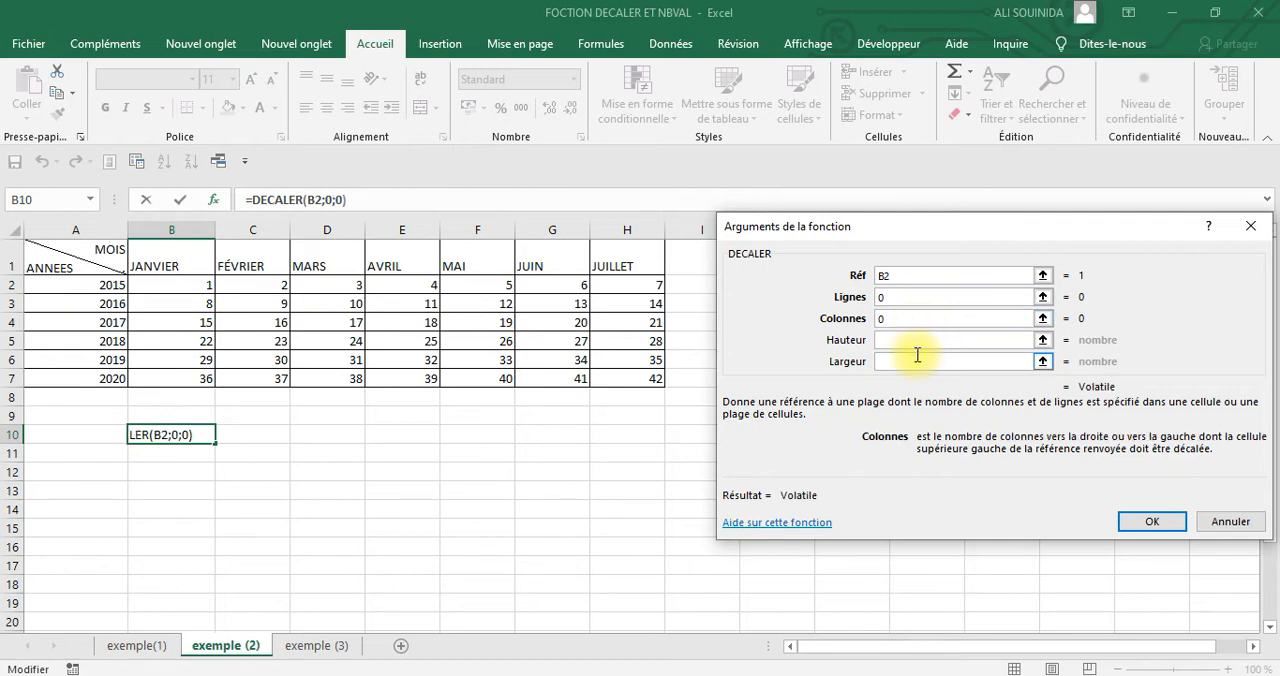
click(908, 339)
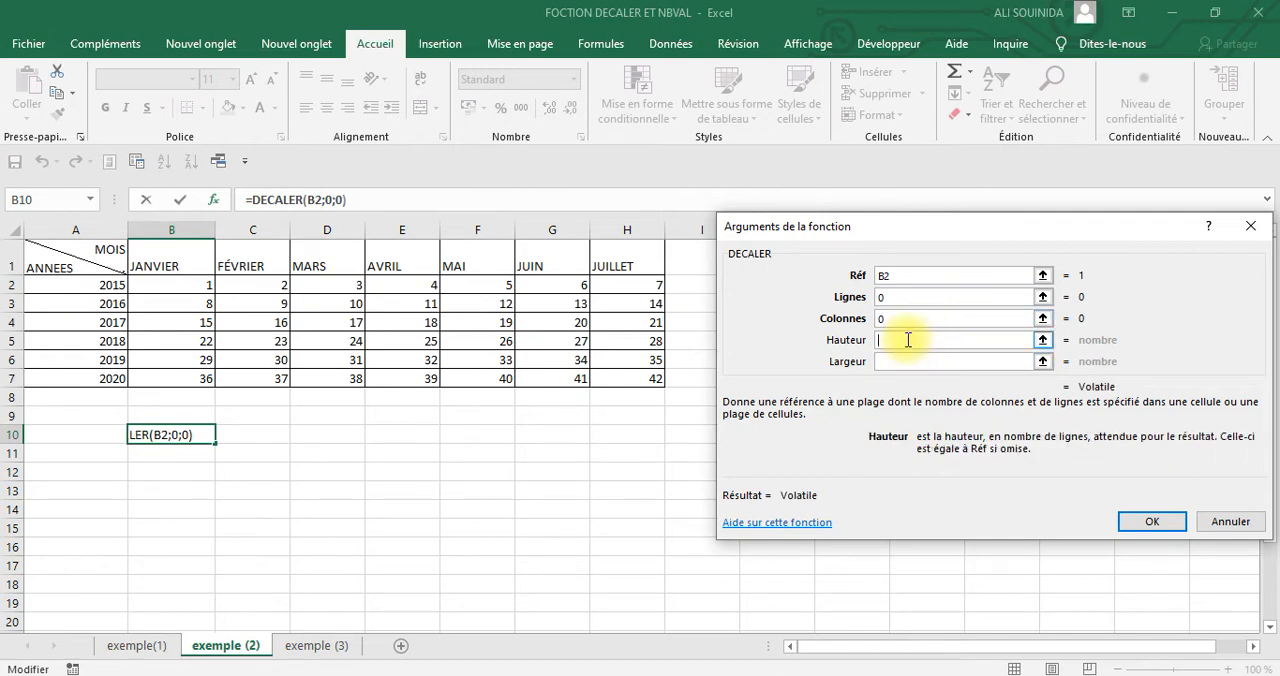
text(2)
click(904, 369)
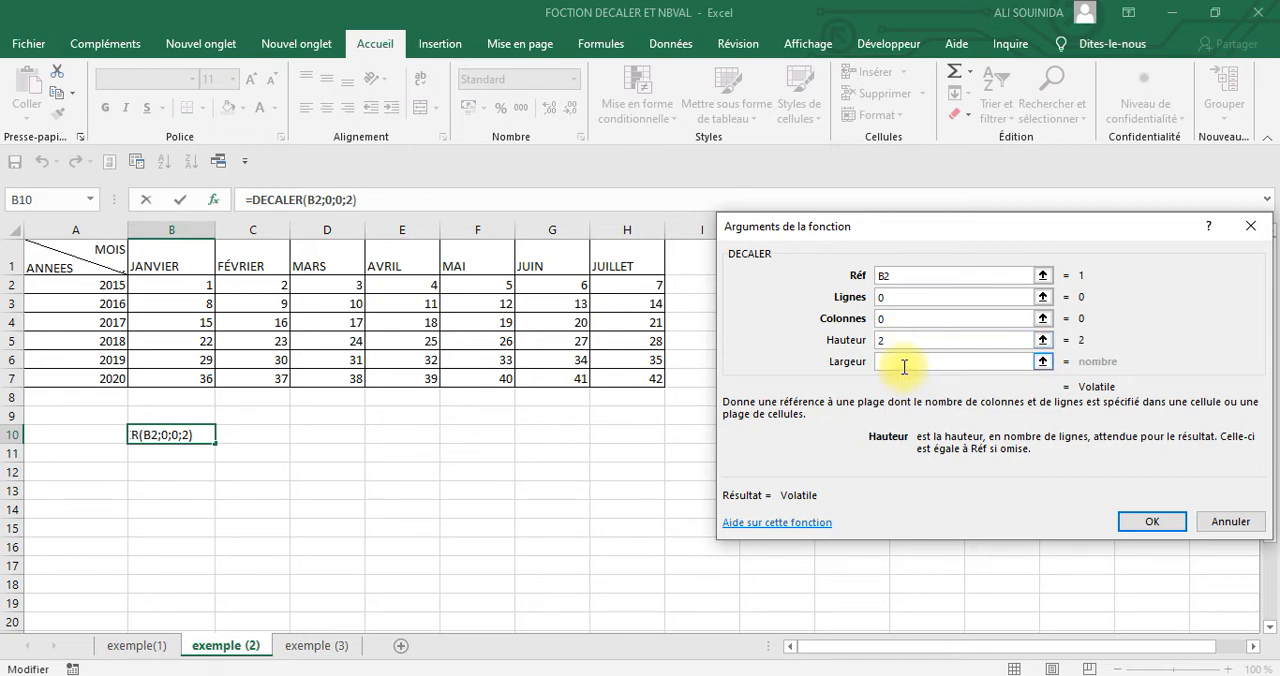
click(904, 366)
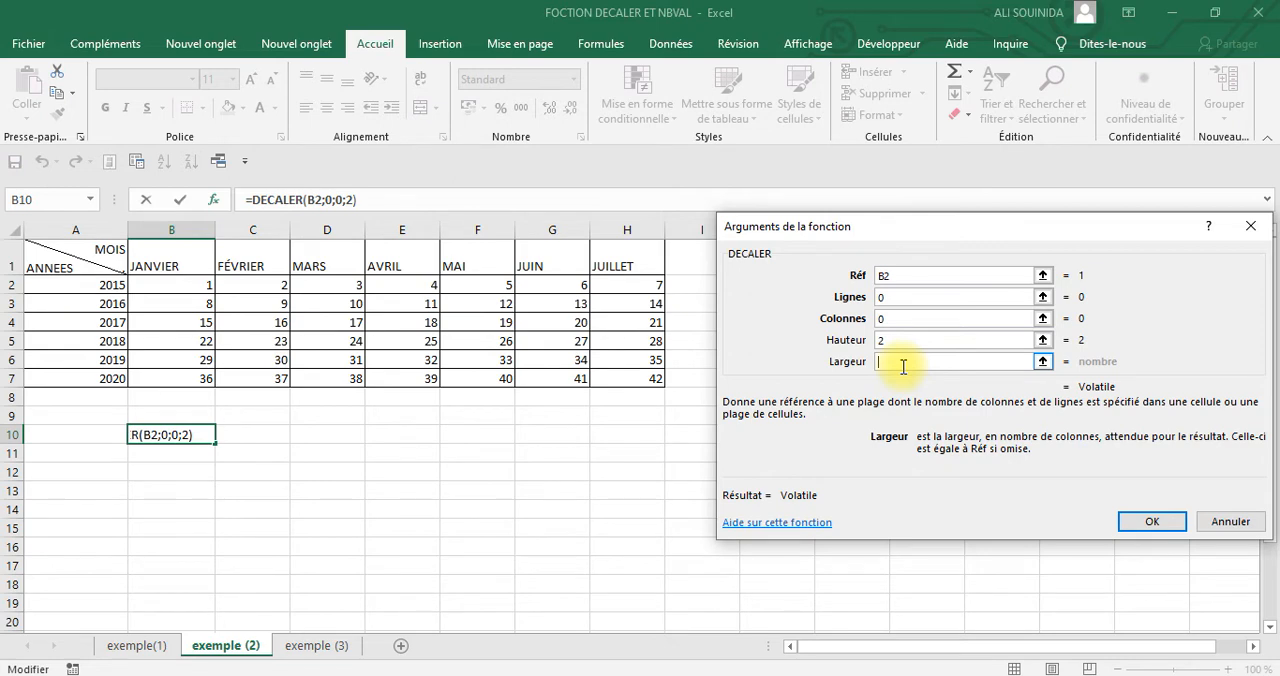
text(2)
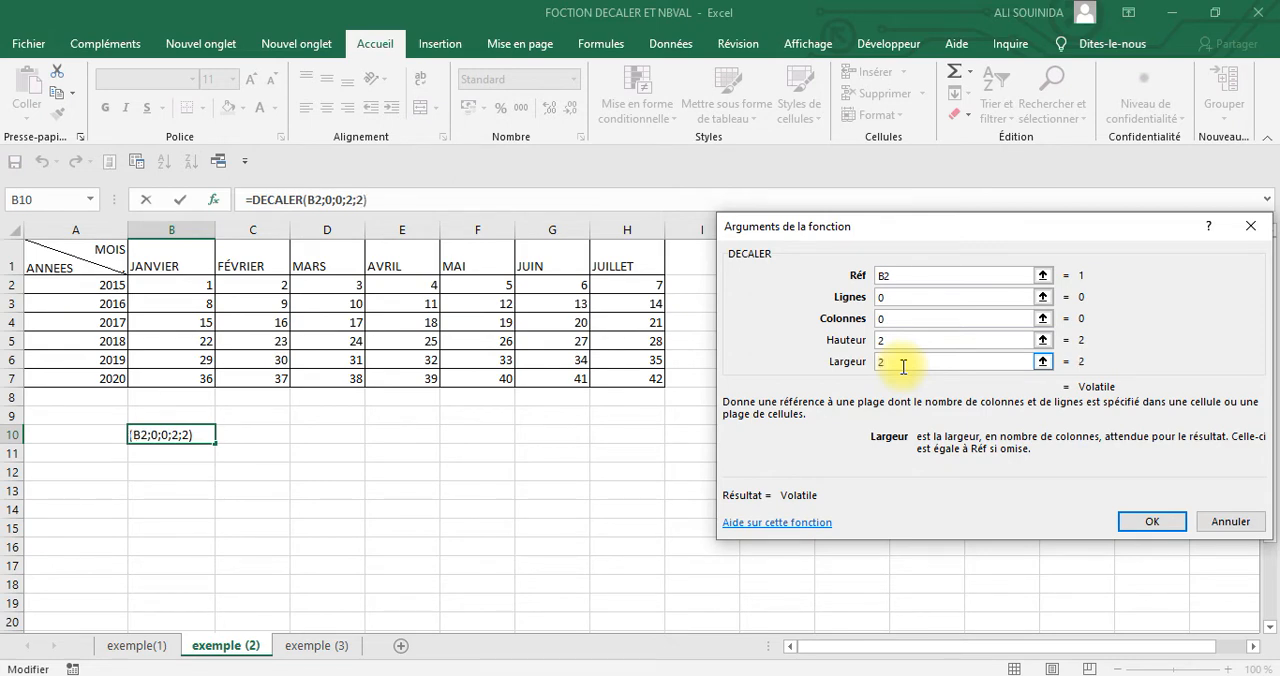
click(1145, 521)
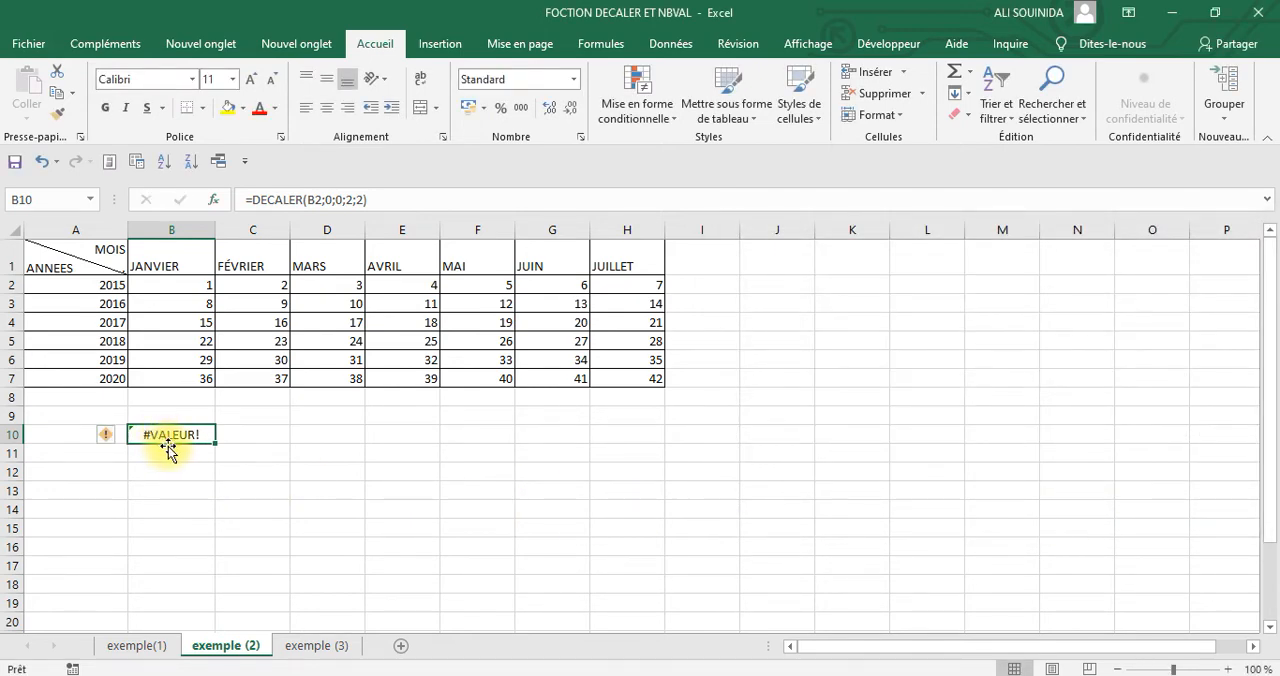
Wrap the B10 formula in SOMME so it reads =SOMME(DECALER(B2;0;0;2;2))
click(252, 201)
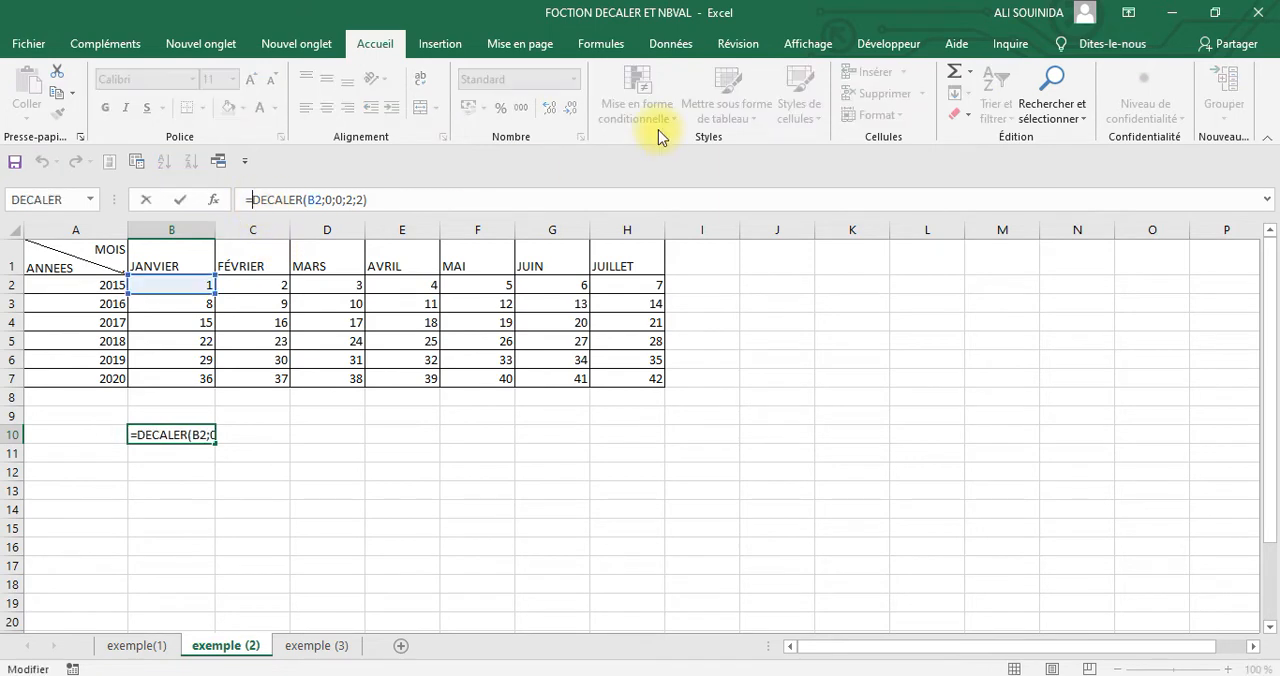
text(s)
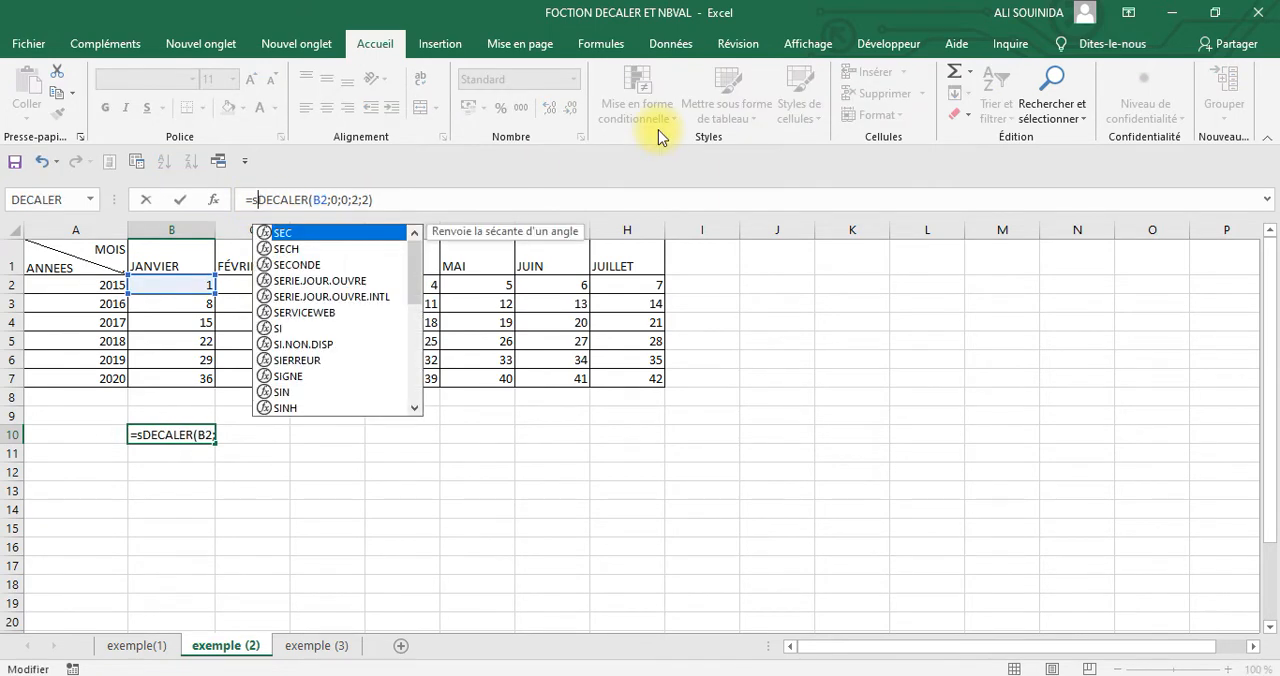
text(omm)
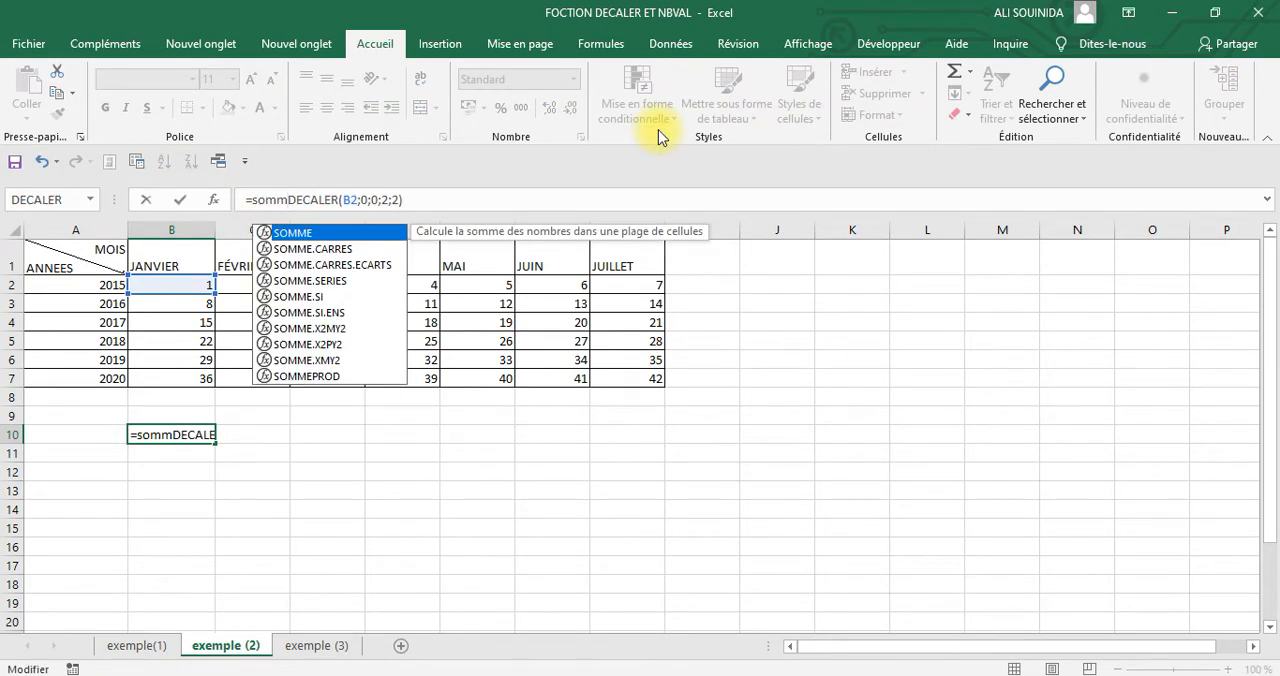
text(e)
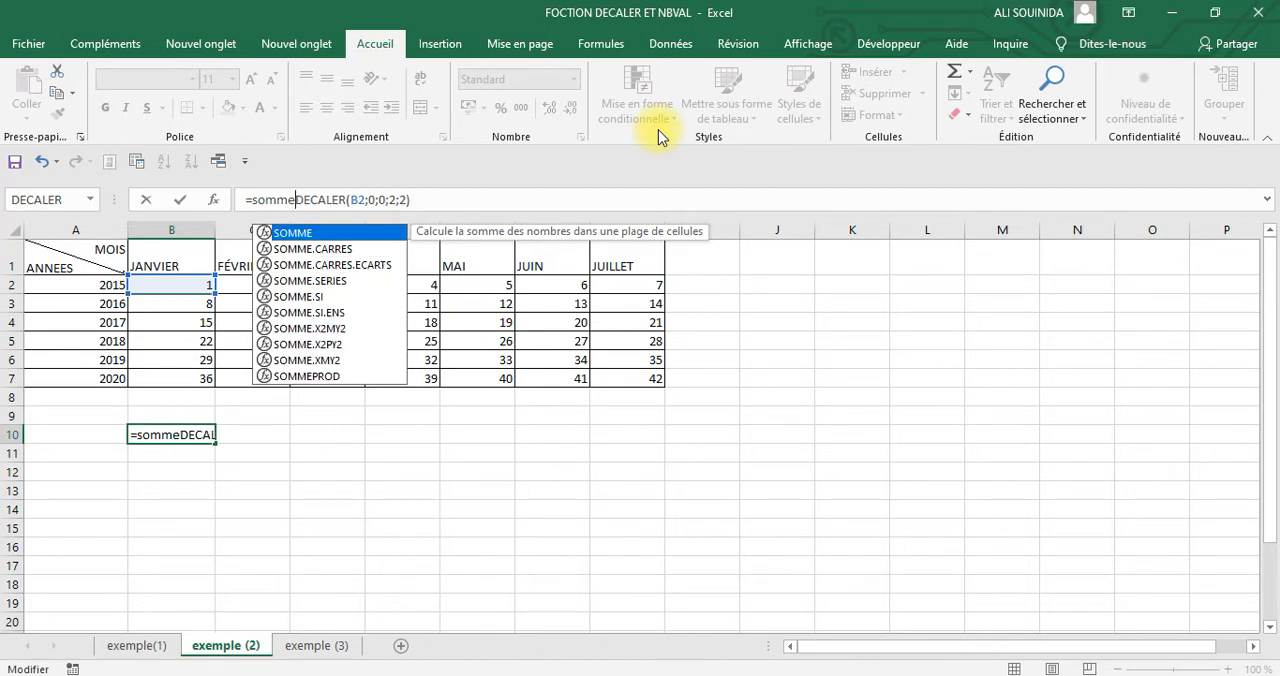
text(()
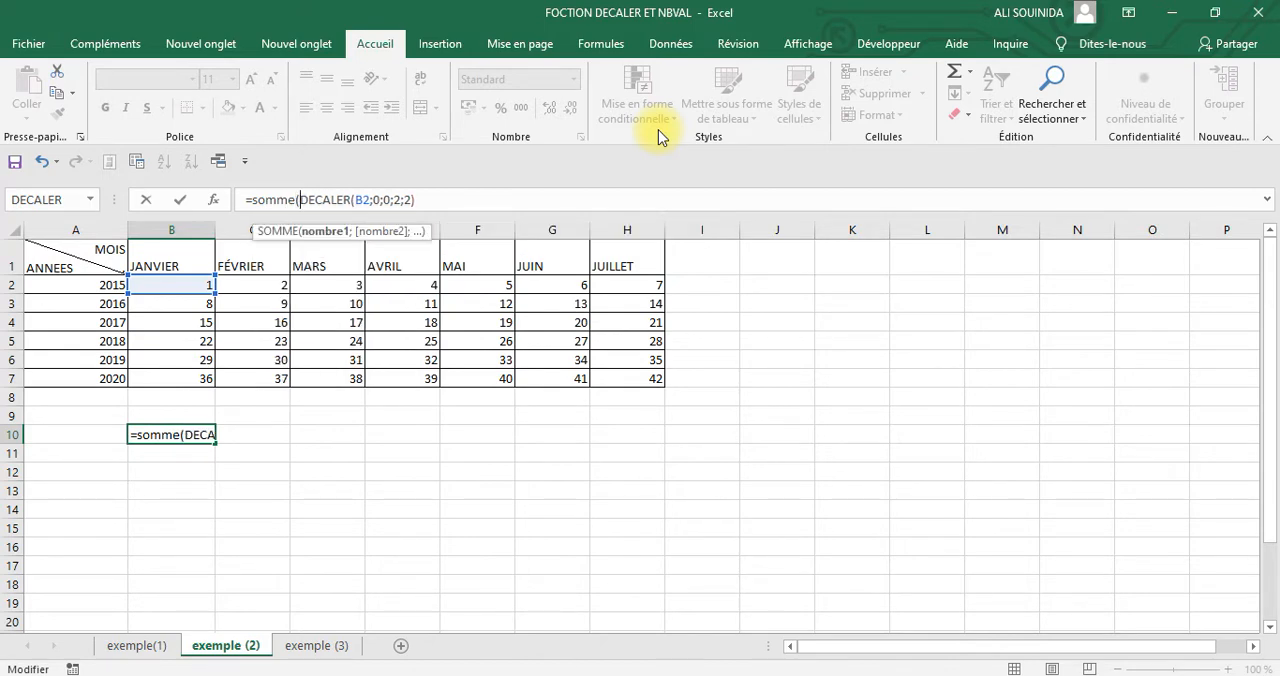
click(443, 199)
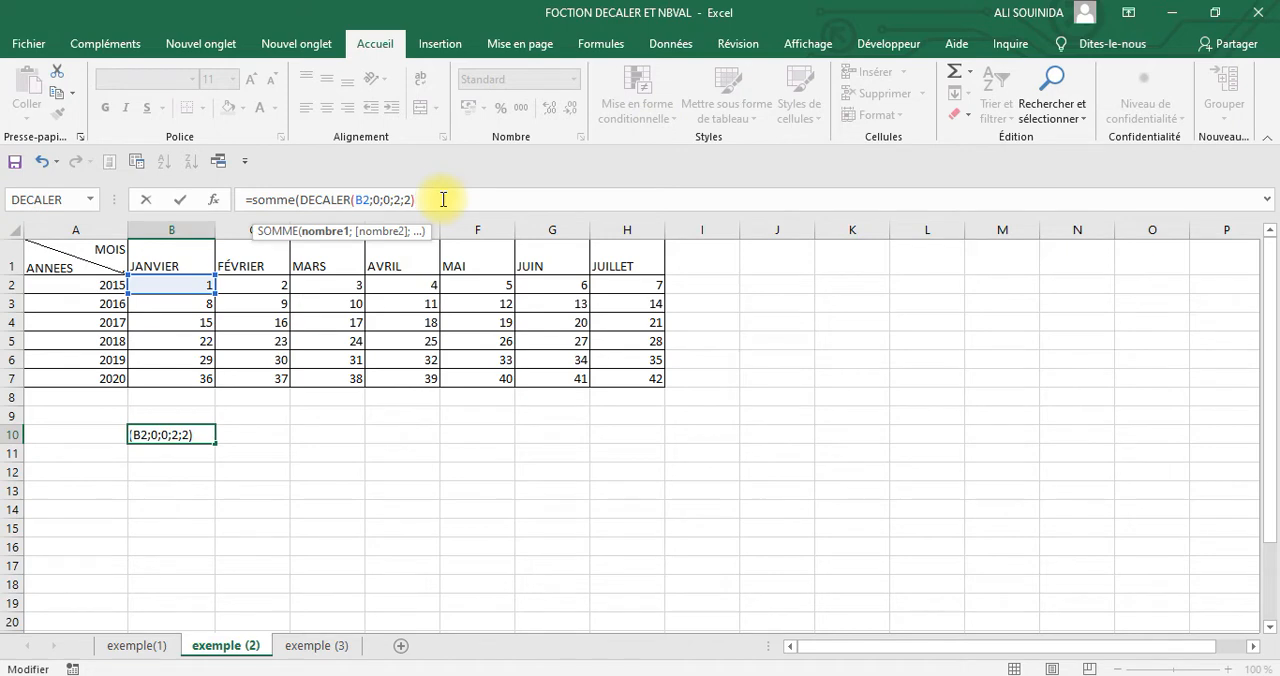
text())
key(Return)
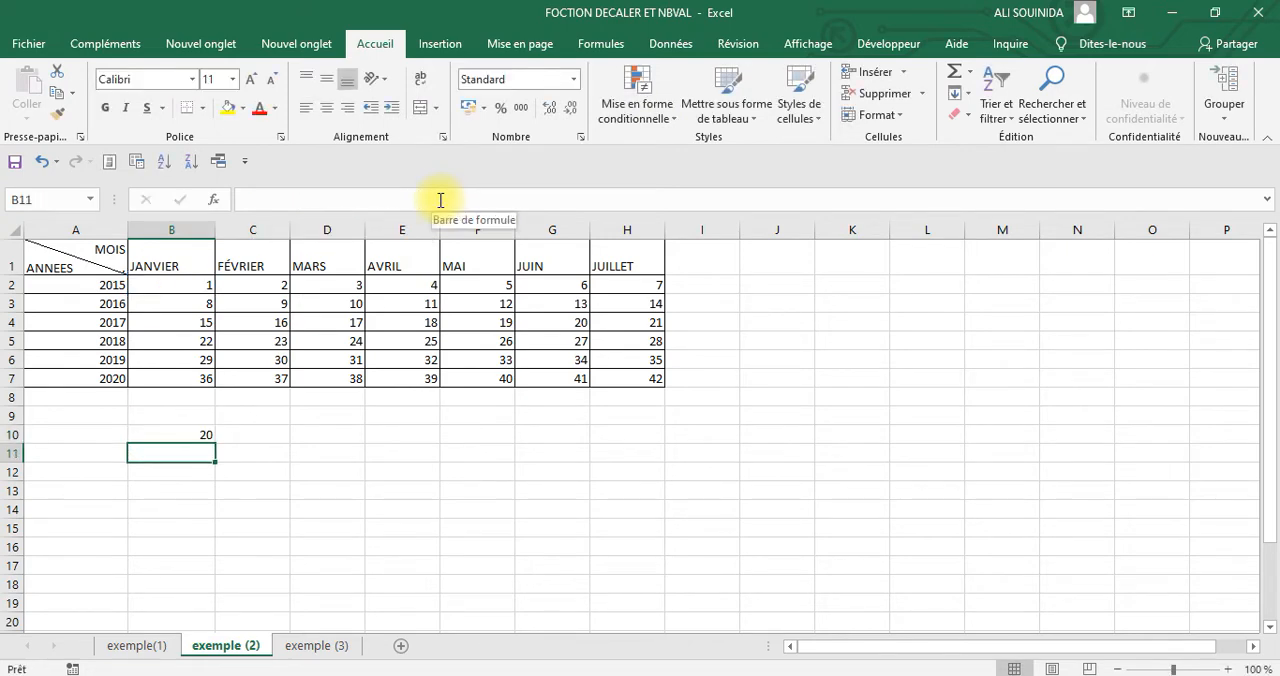
Copy the result in B10 and paste it into B9 as values only, then end the copy mode
click(181, 426)
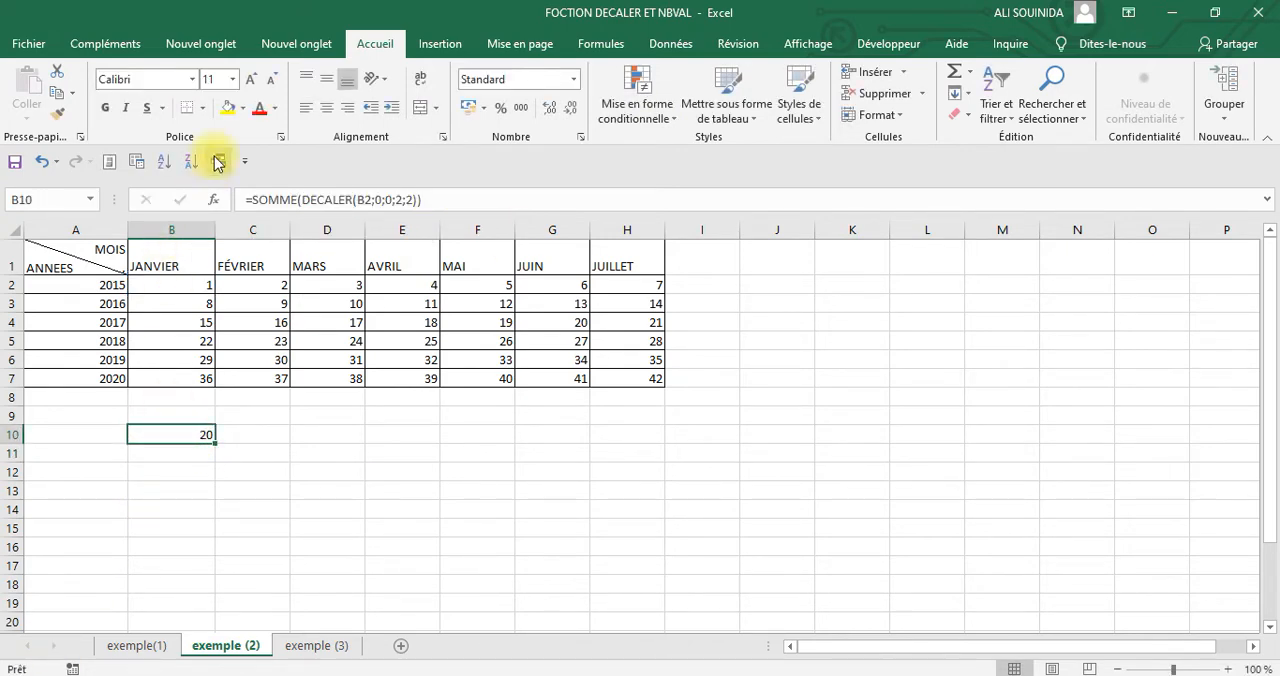
right_click(181, 433)
click(230, 46)
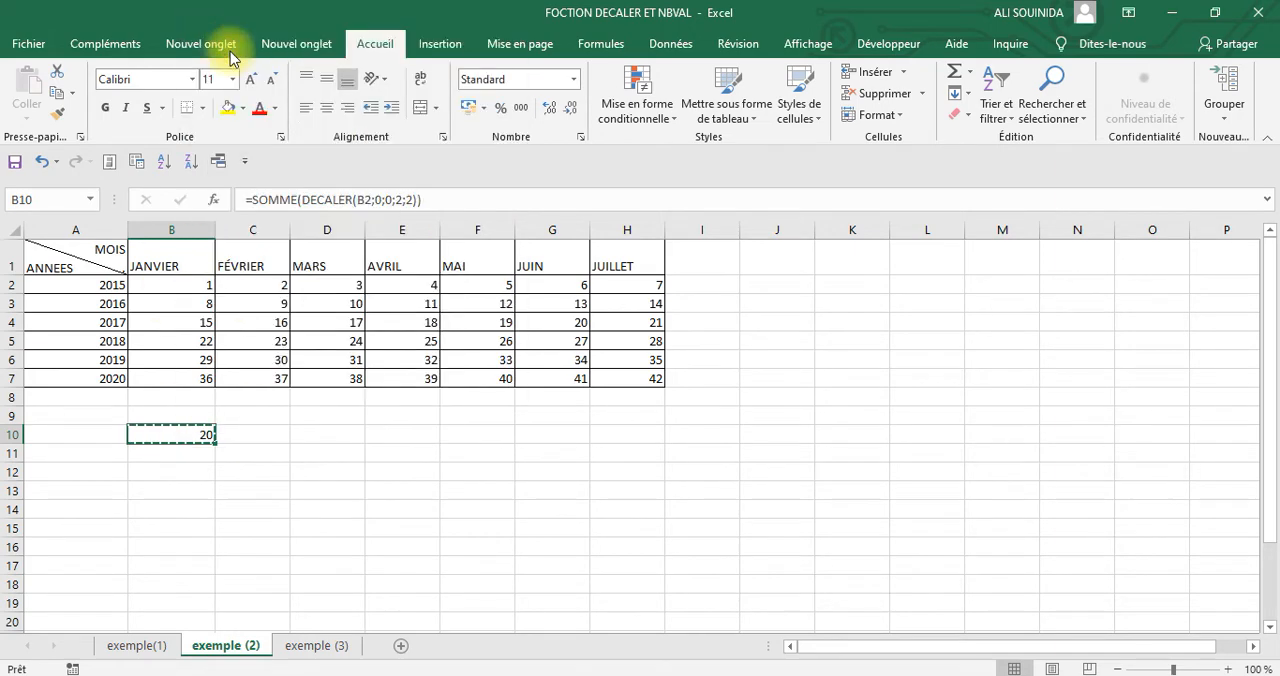
right_click(181, 414)
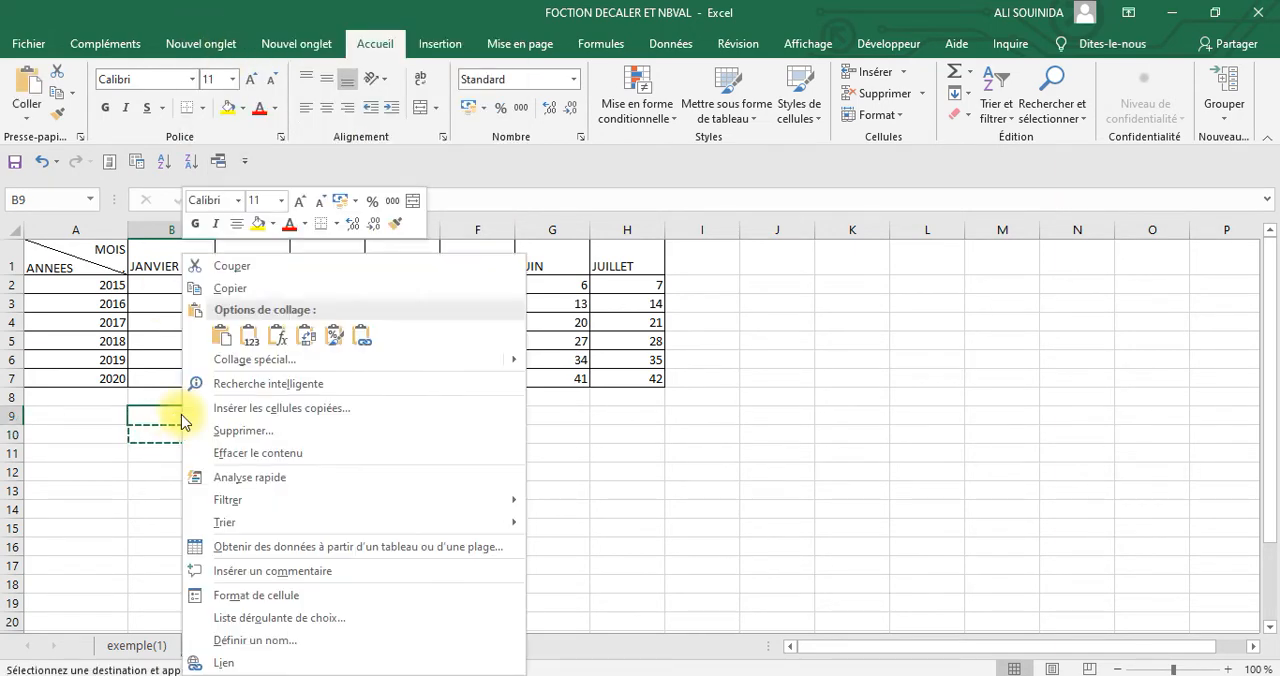
click(251, 357)
click(30, 279)
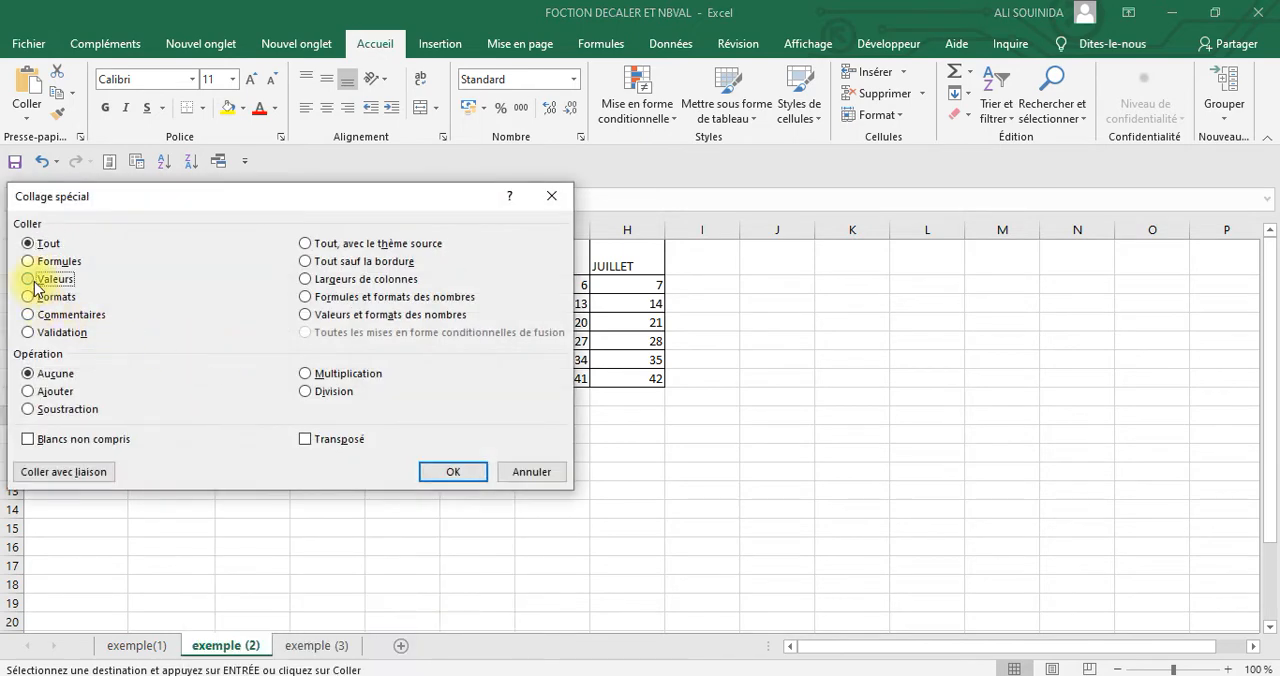
click(466, 472)
click(382, 492)
click(171, 436)
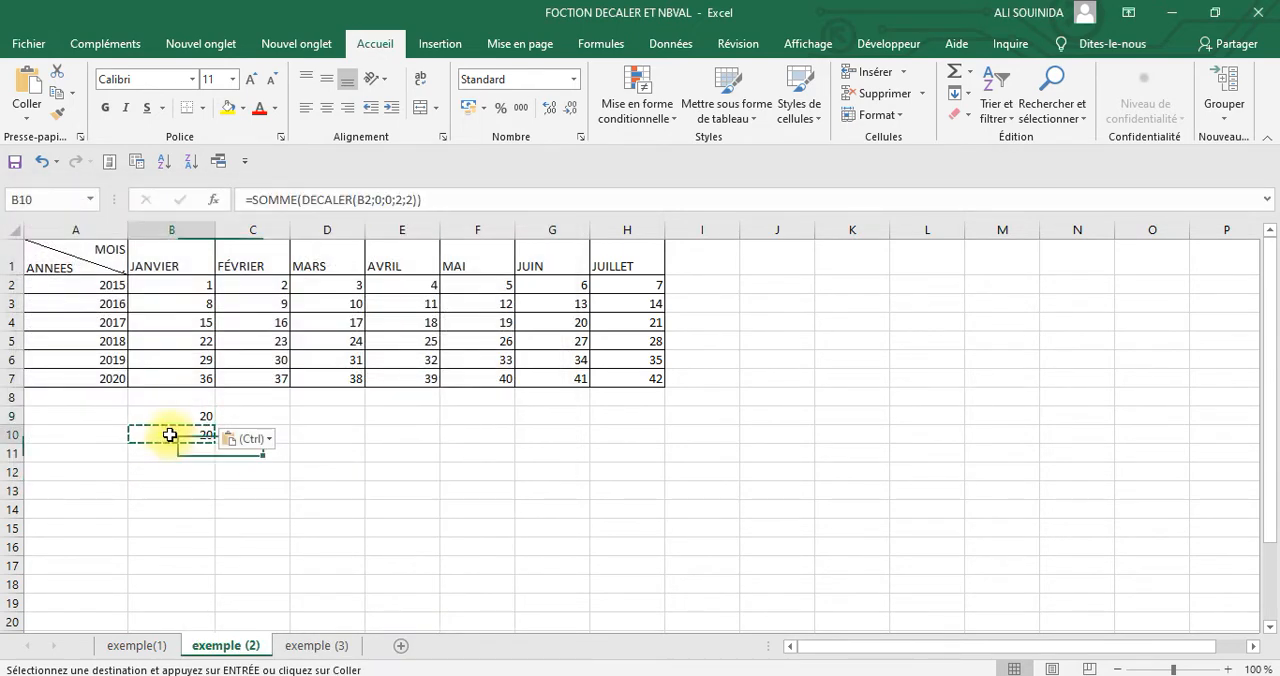
key(Escape)
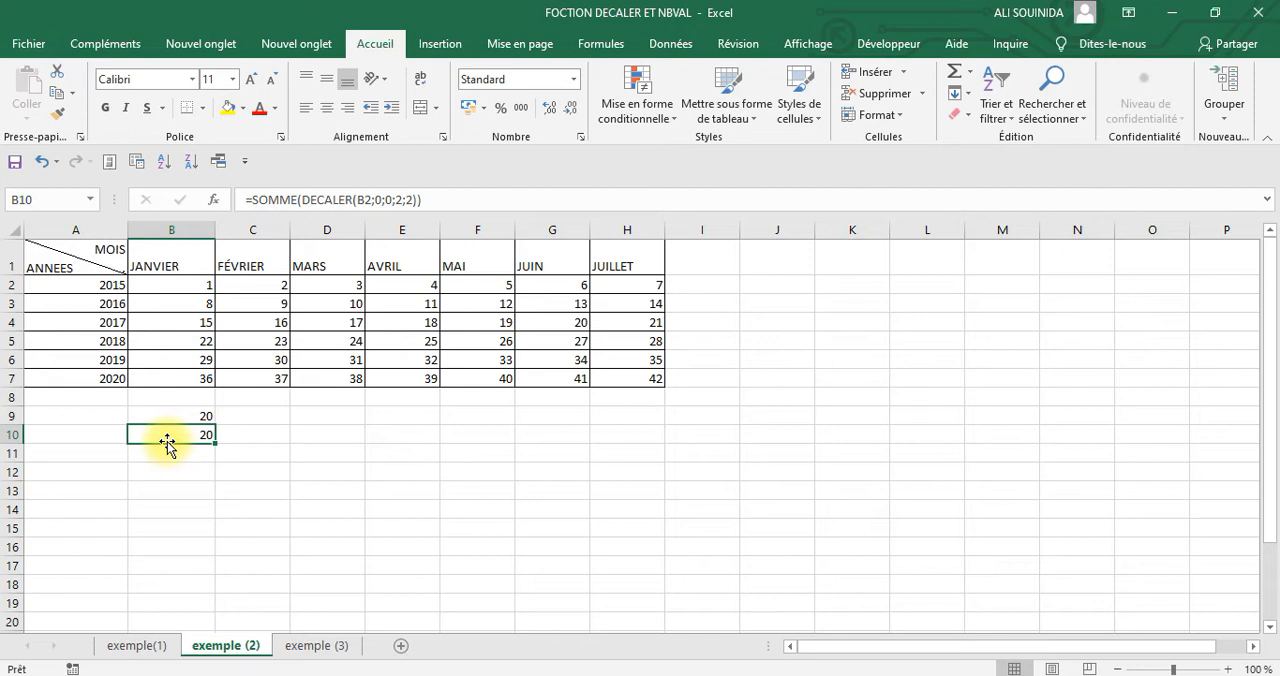
Turn the B10 formula into plain text by removing its equals sign, and set row 10's font size to 24
click(255, 200)
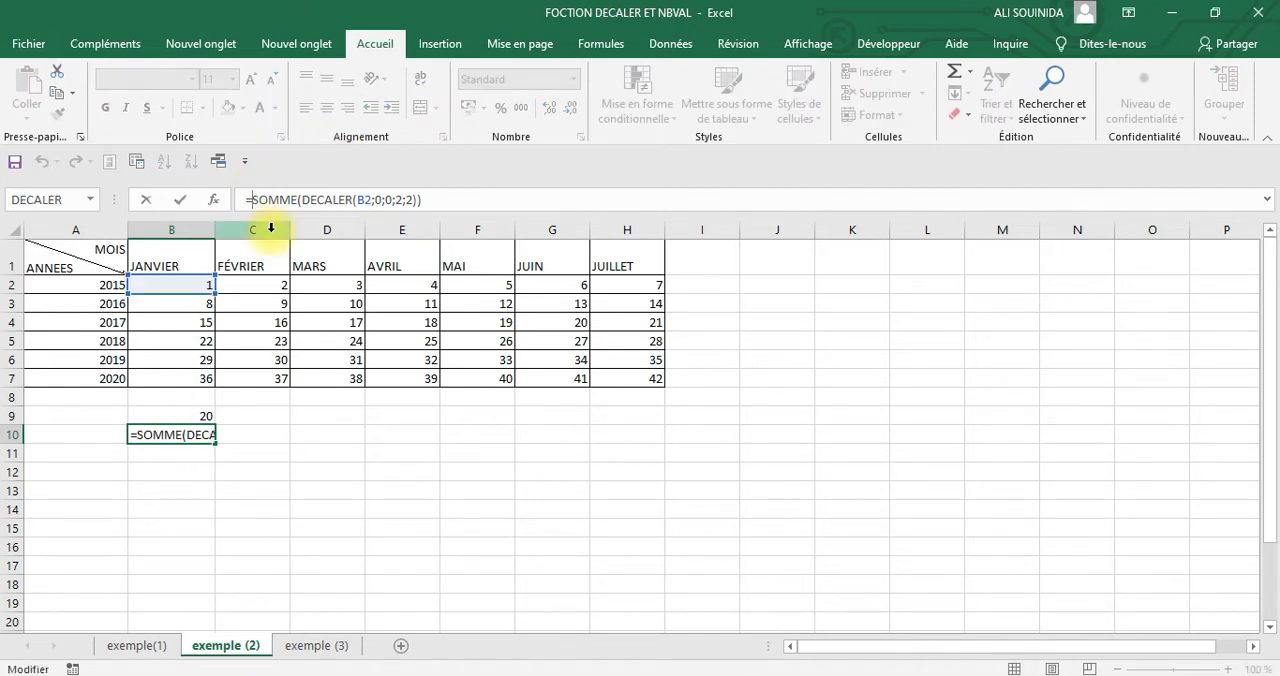
key(BackSpace)
key(Return)
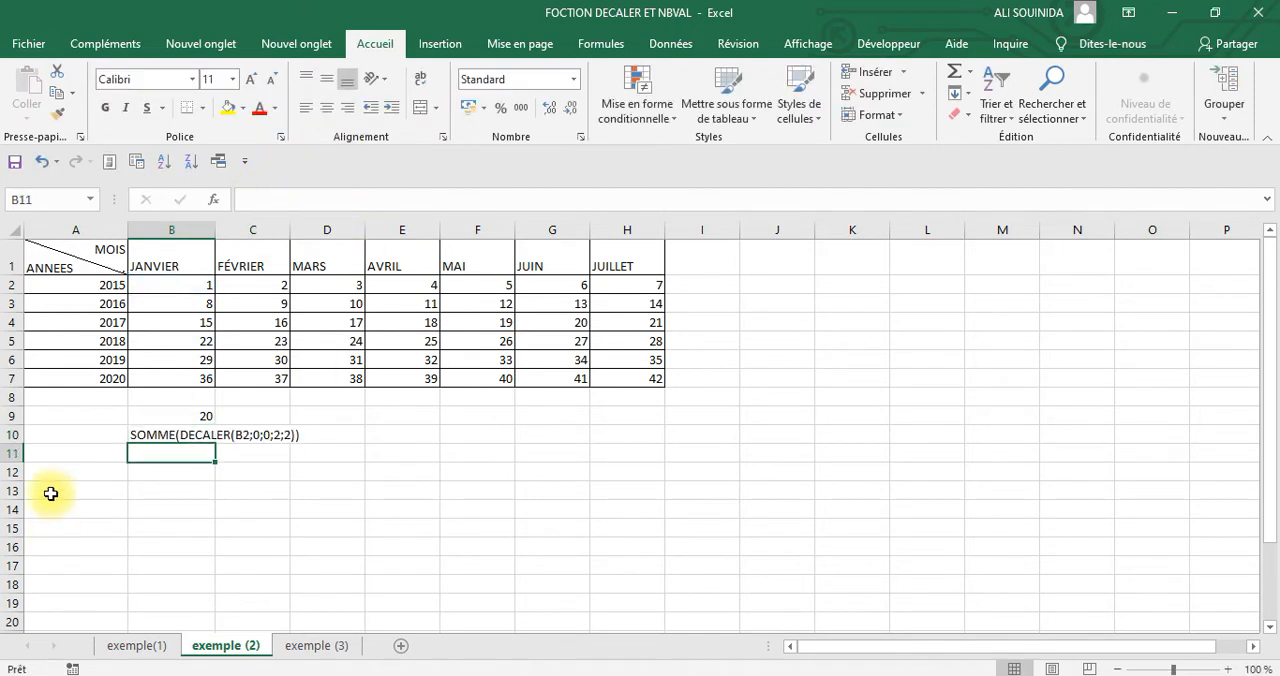
click(12, 434)
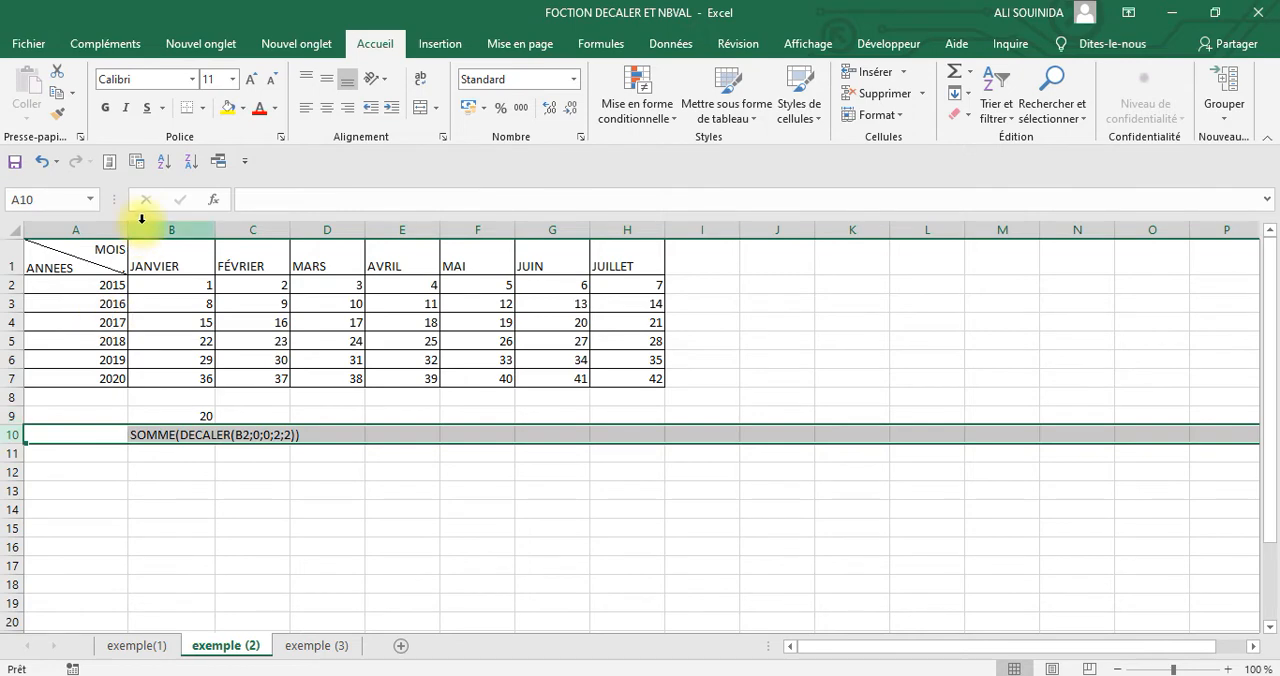
click(232, 79)
click(213, 283)
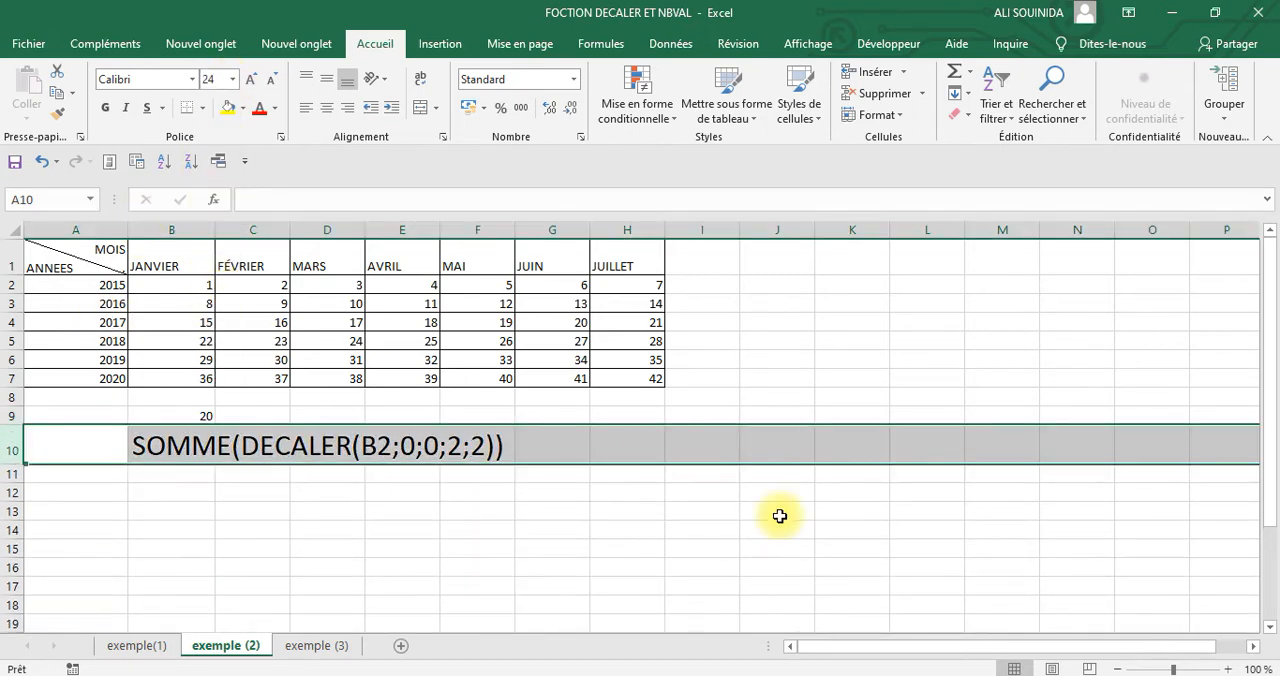
Fill the formula text cells B10:F10 and the result cell B9 with yellow
drag(825, 530, 780, 530)
drag(174, 449, 463, 447)
click(228, 108)
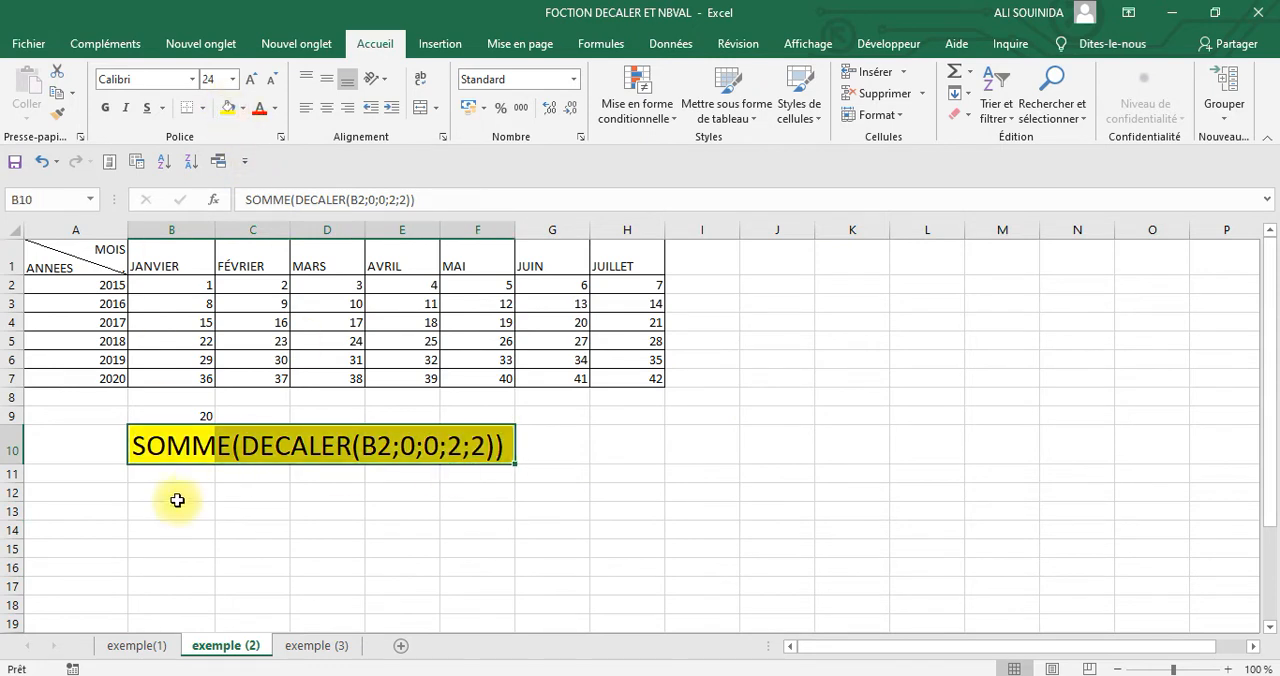
click(177, 412)
click(226, 109)
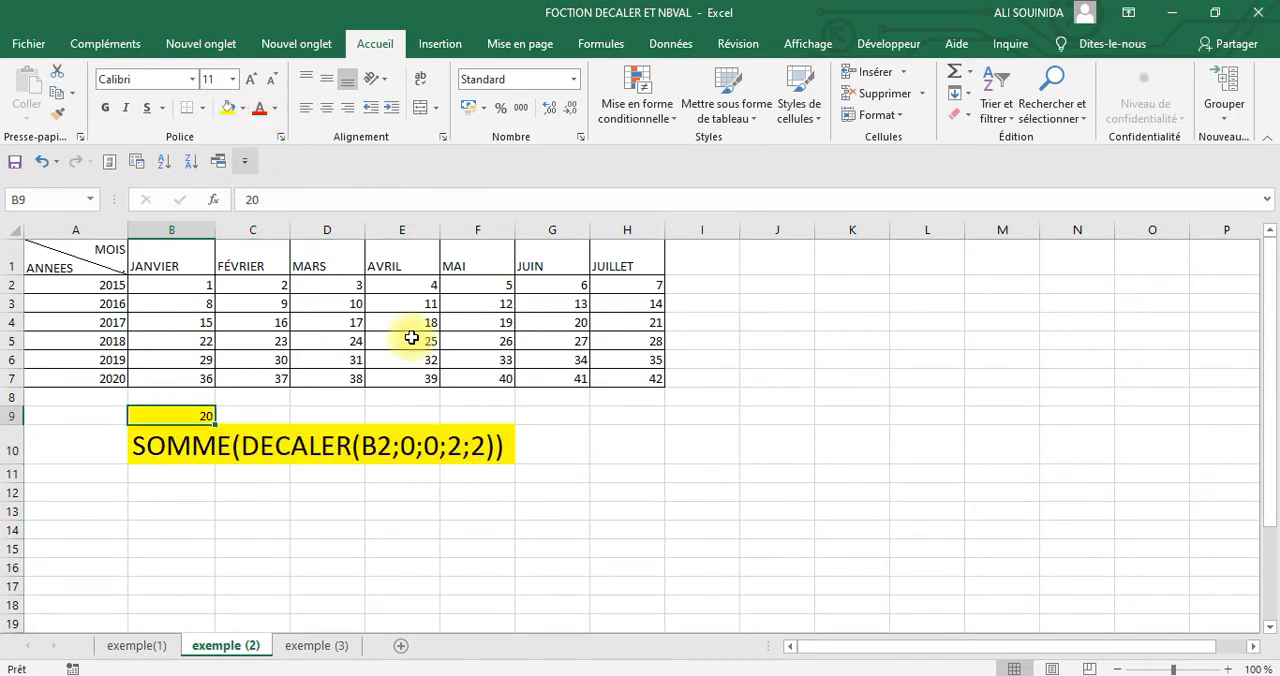
click(672, 490)
click(186, 452)
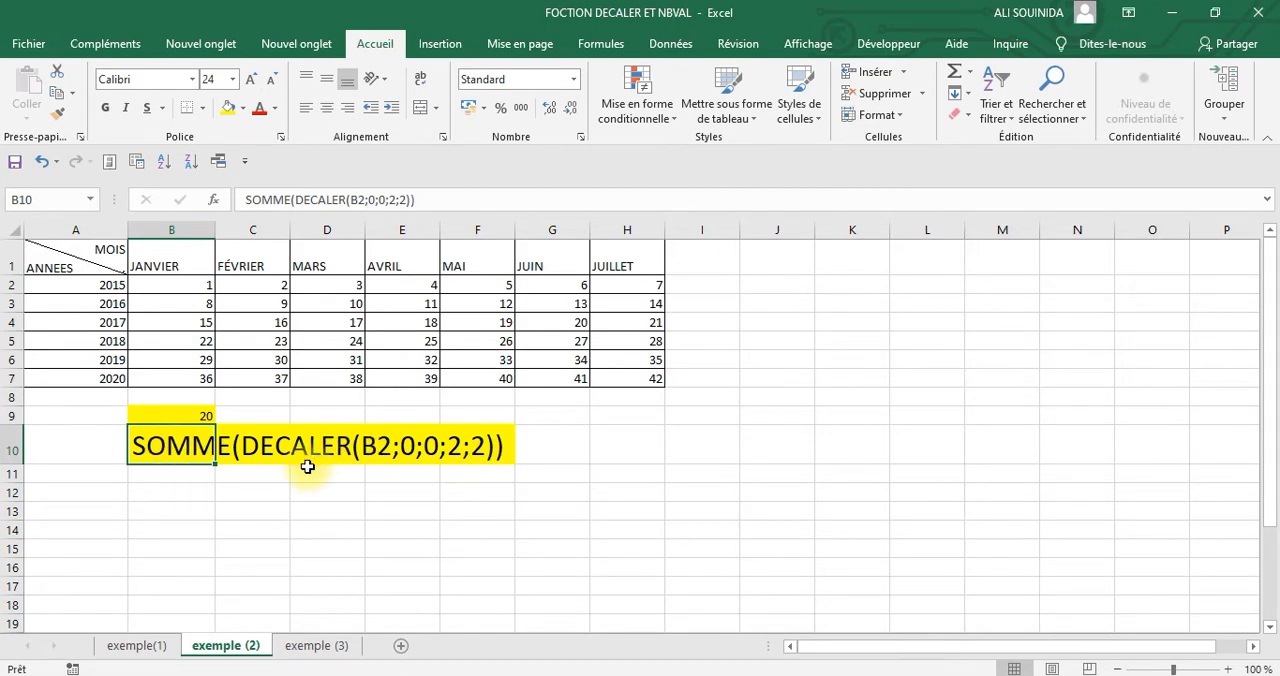
Highlight the summed range B2:C3 in yellow, starting from reference cell B2
click(178, 289)
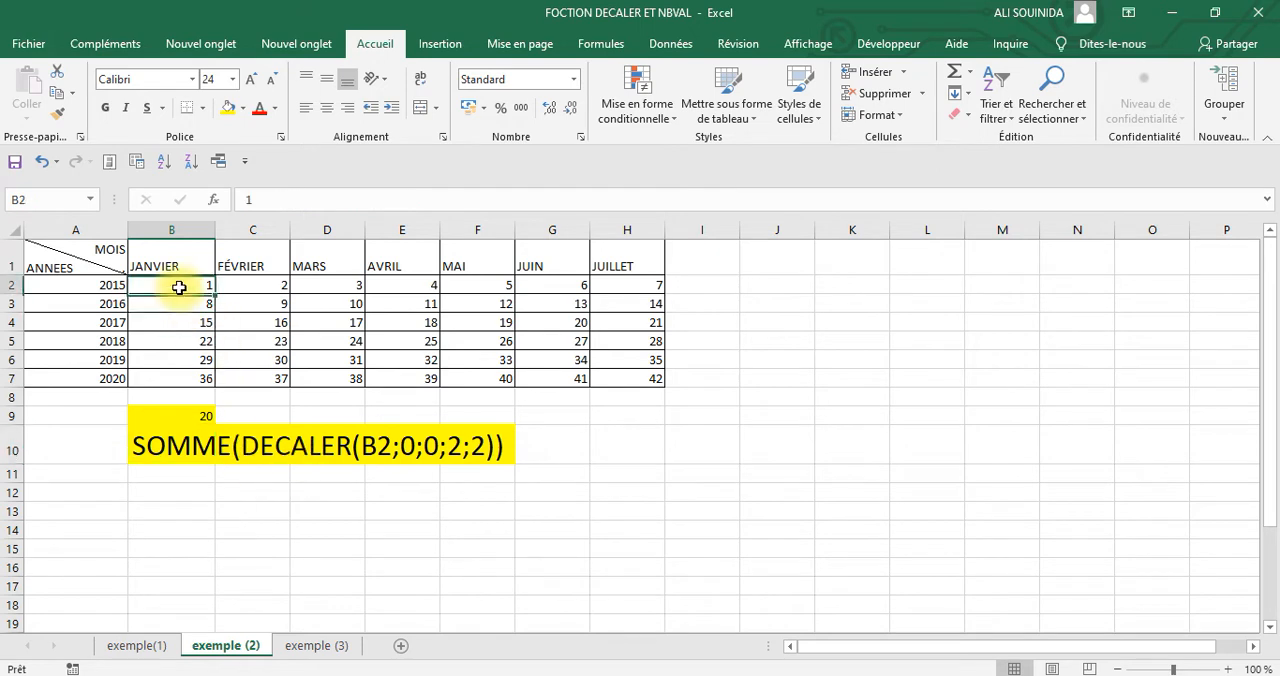
click(233, 111)
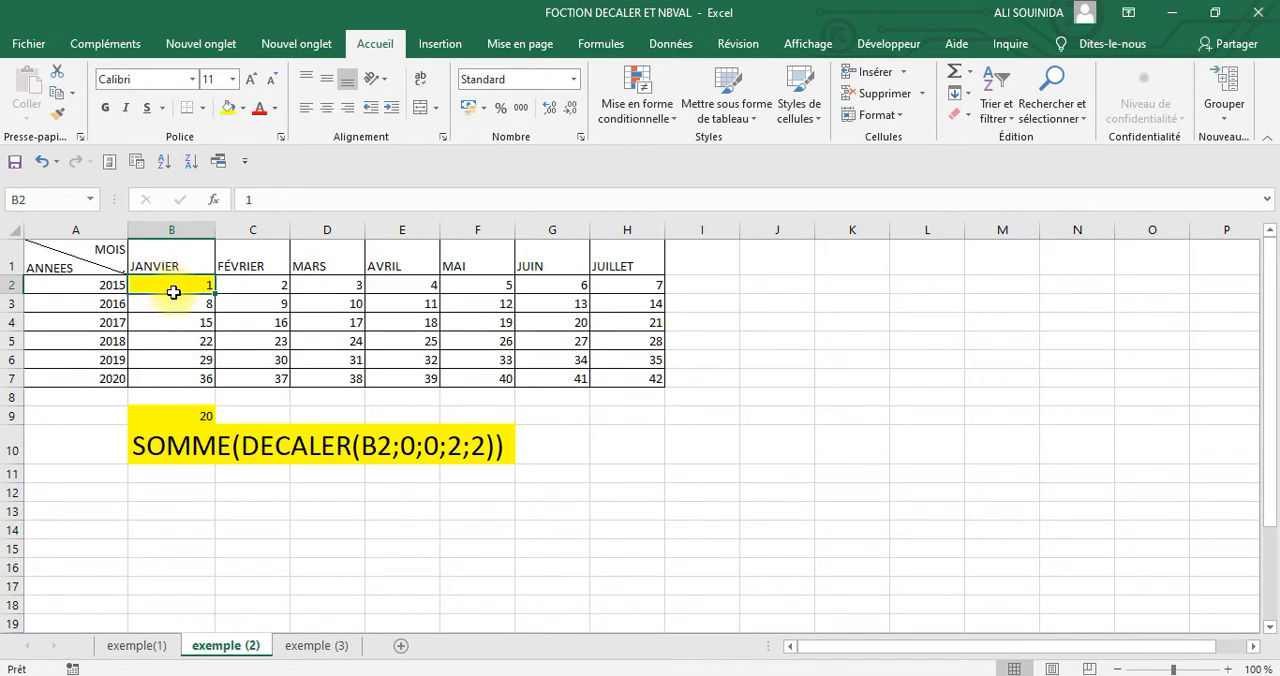
drag(173, 292, 173, 300)
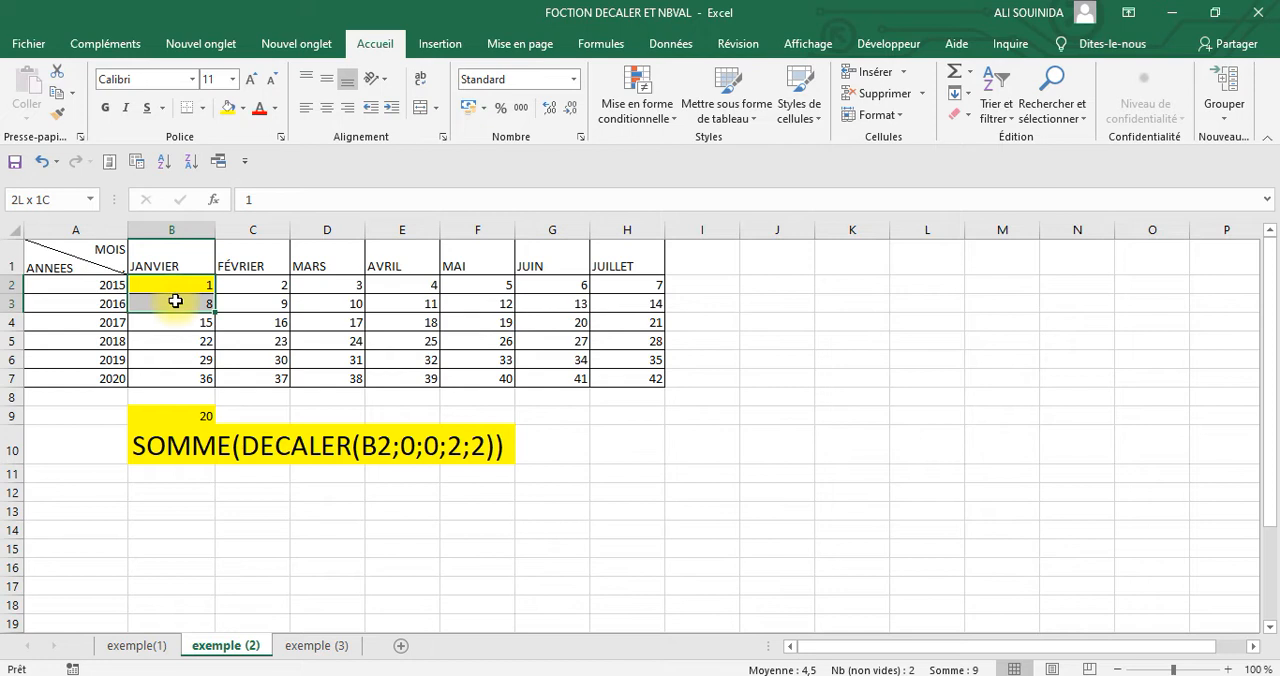
drag(175, 301, 234, 302)
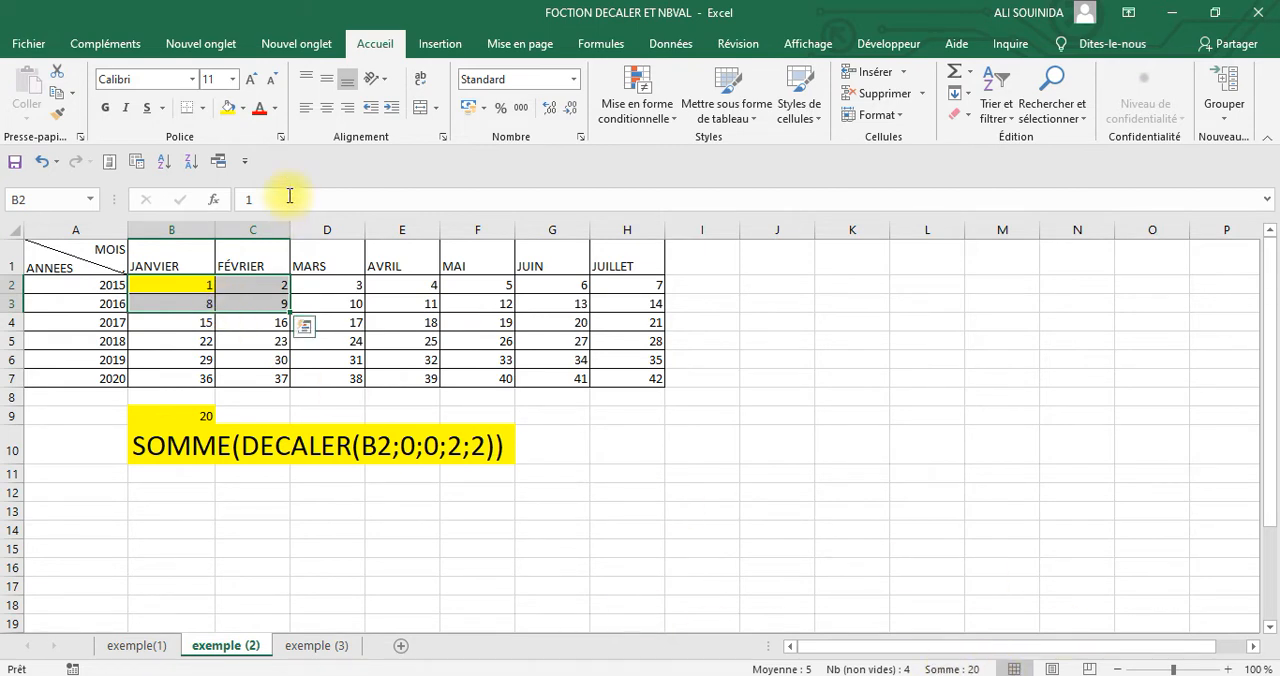
click(232, 108)
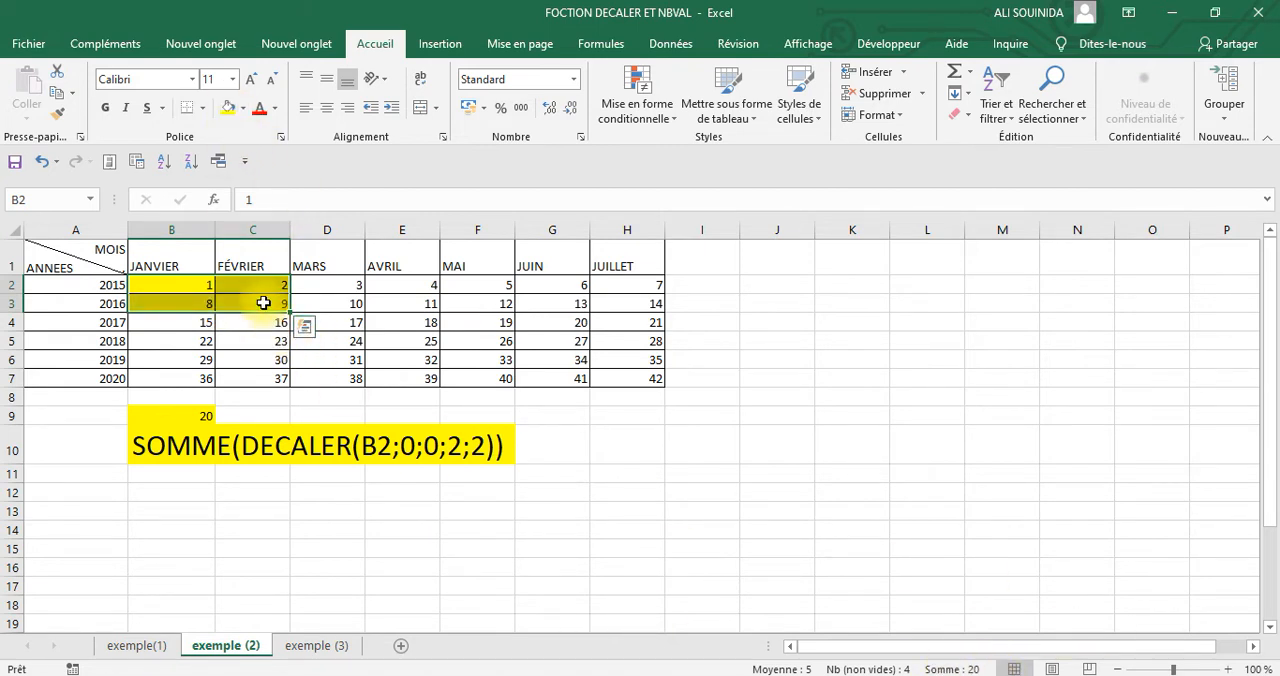
click(745, 507)
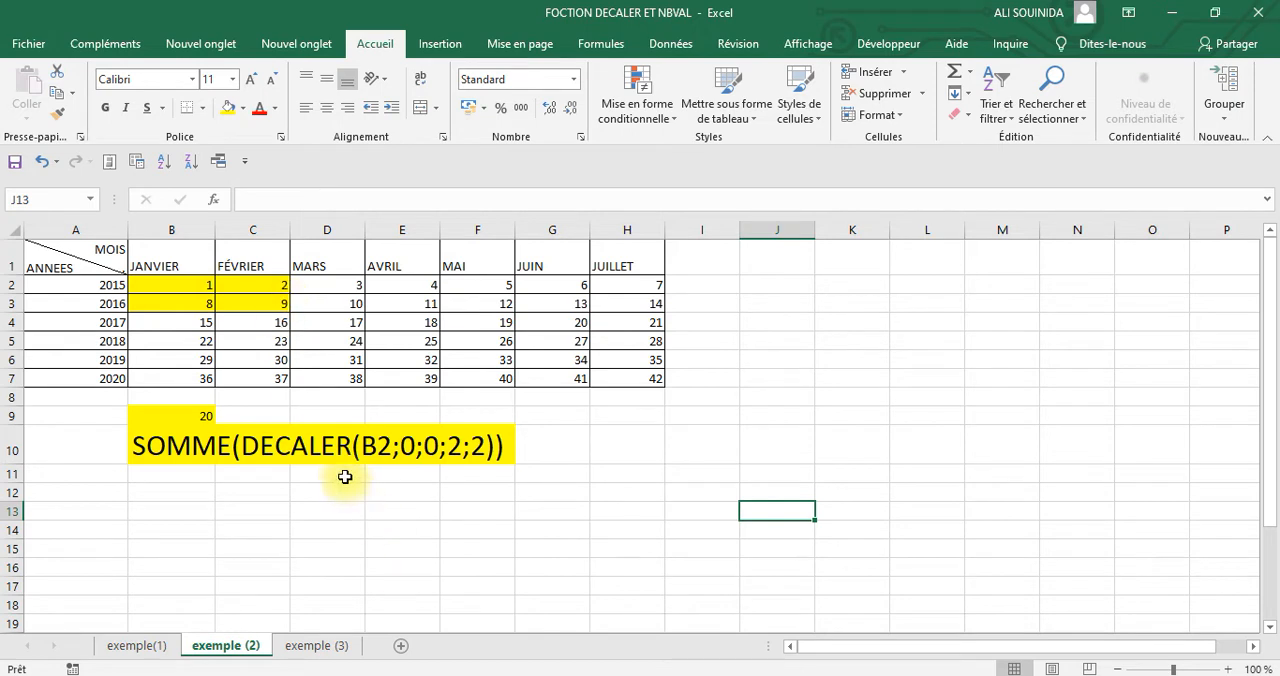
drag(192, 296, 278, 305)
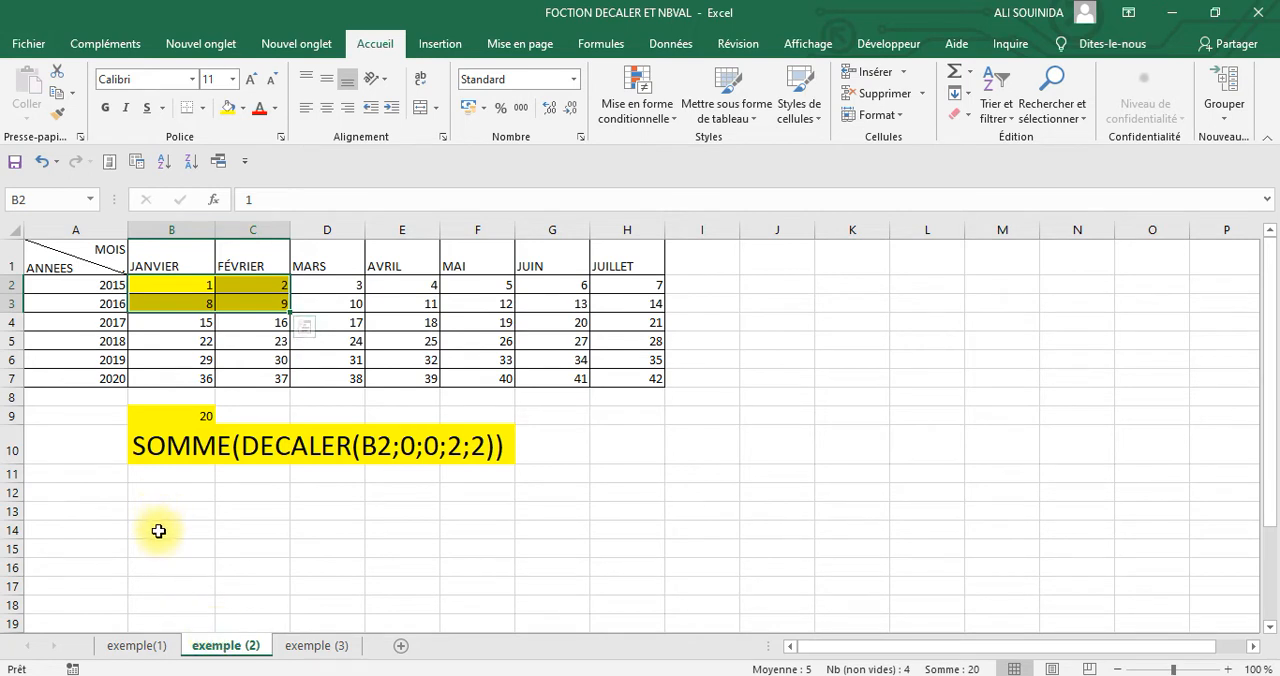
Insert the DECALER function in cell B14
click(158, 534)
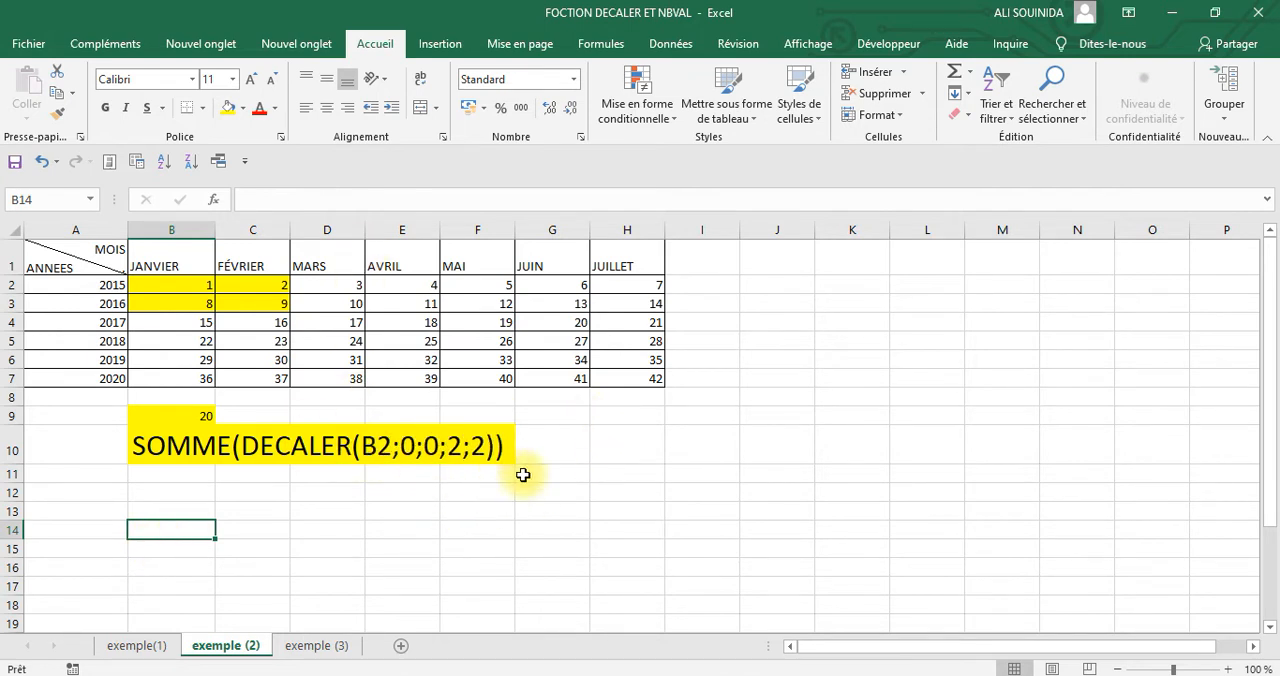
click(213, 199)
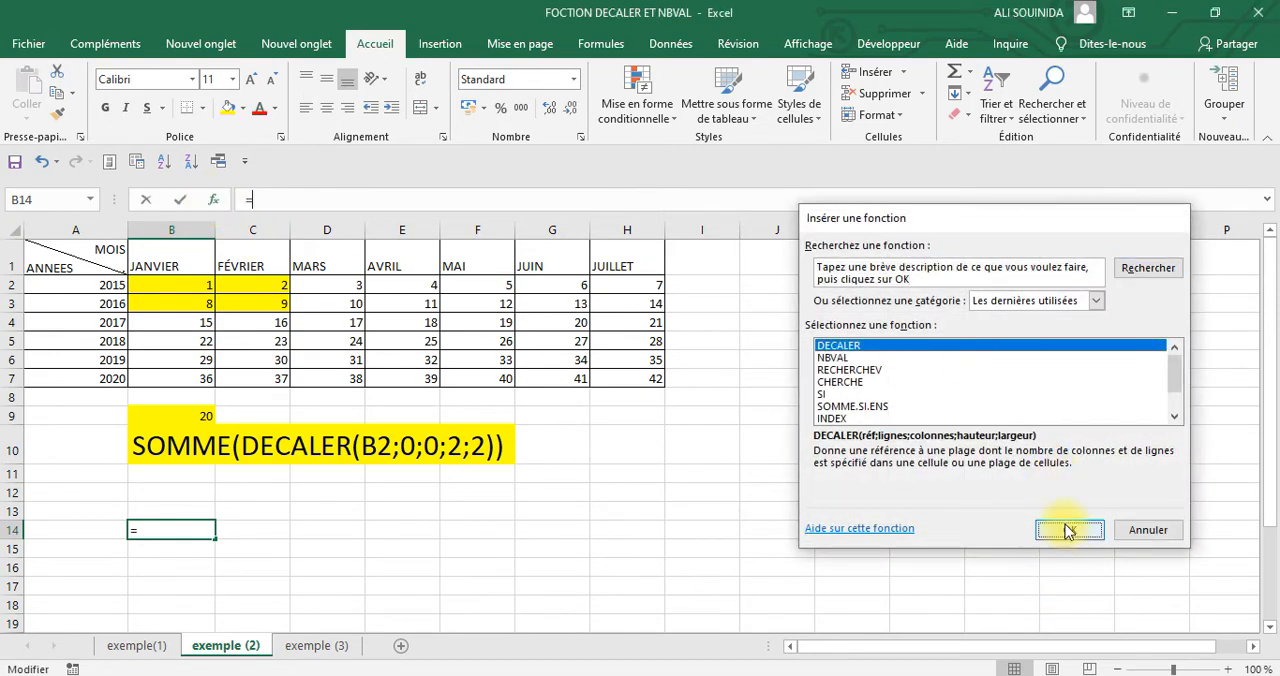
click(1062, 530)
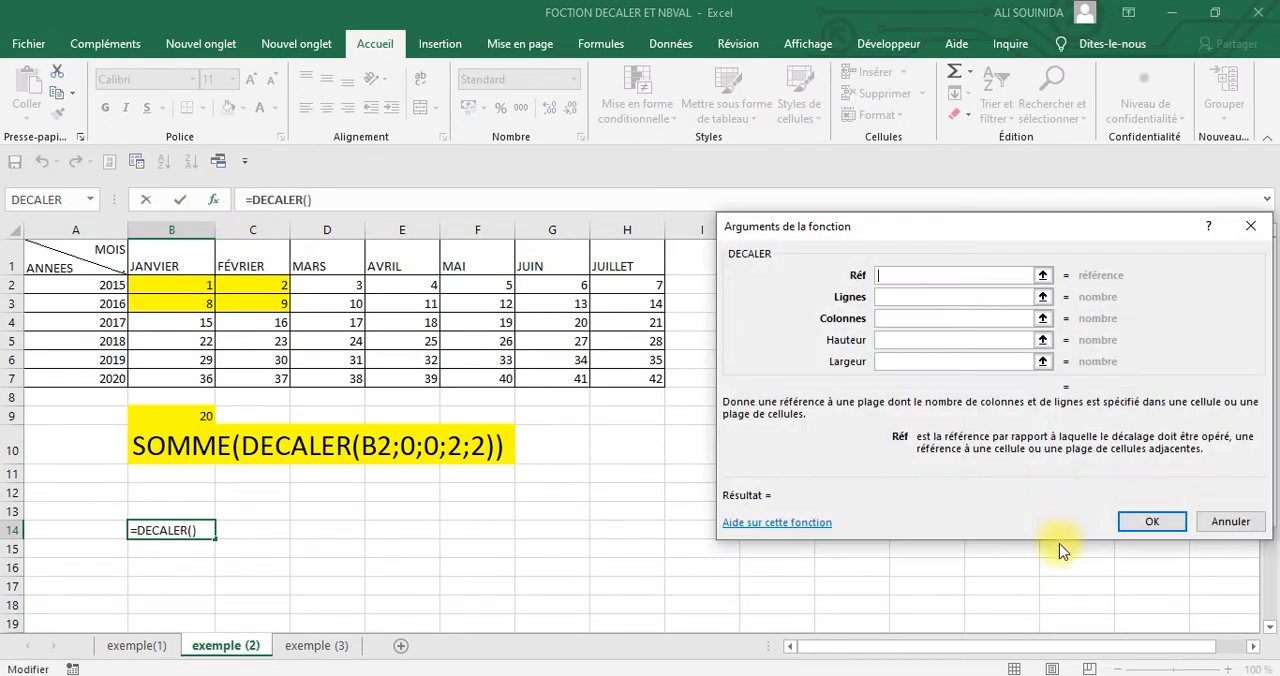
Set the DECALER arguments to reference H7, Lignes -1, Colonnes -1, Hauteur -2 and Largeur -2, and apply the formula
click(641, 378)
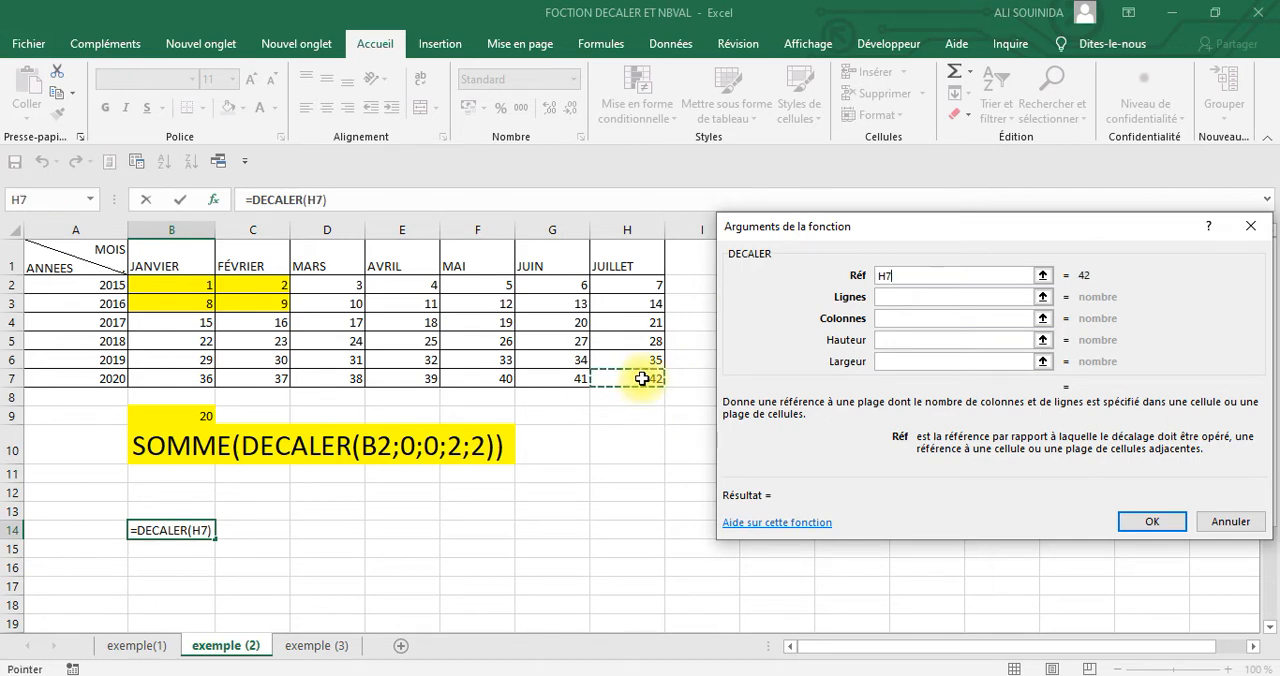
click(905, 298)
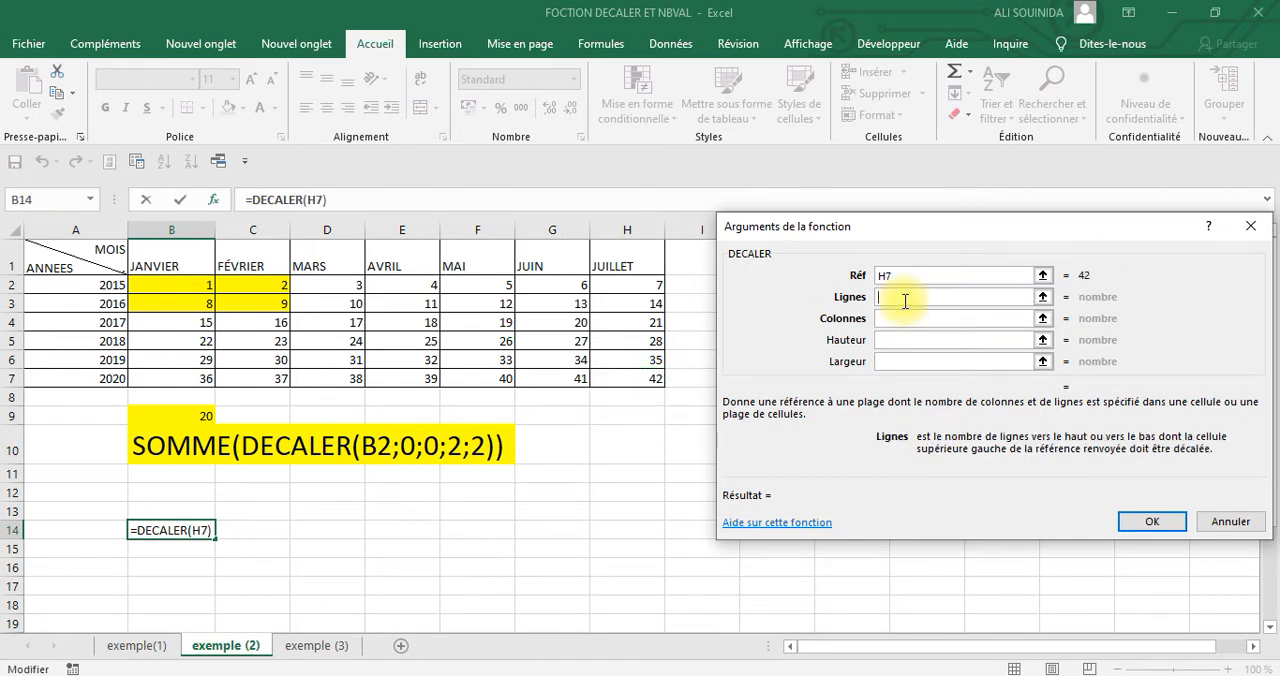
text(-1)
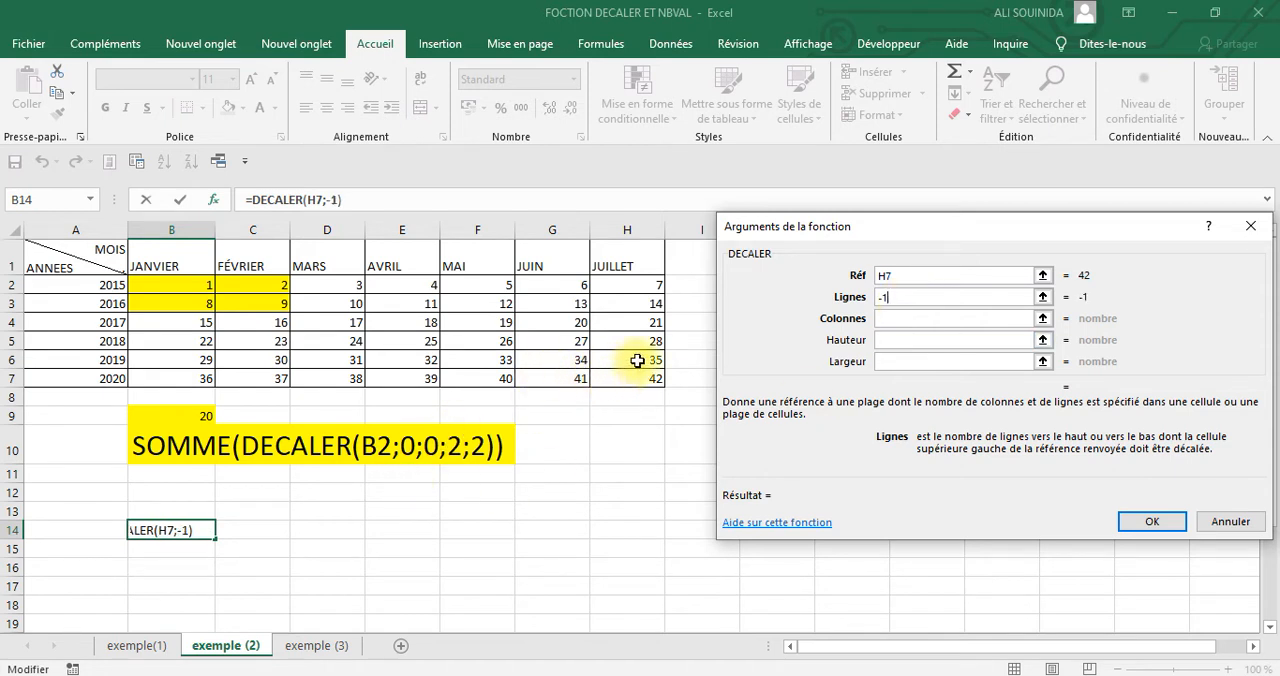
click(926, 319)
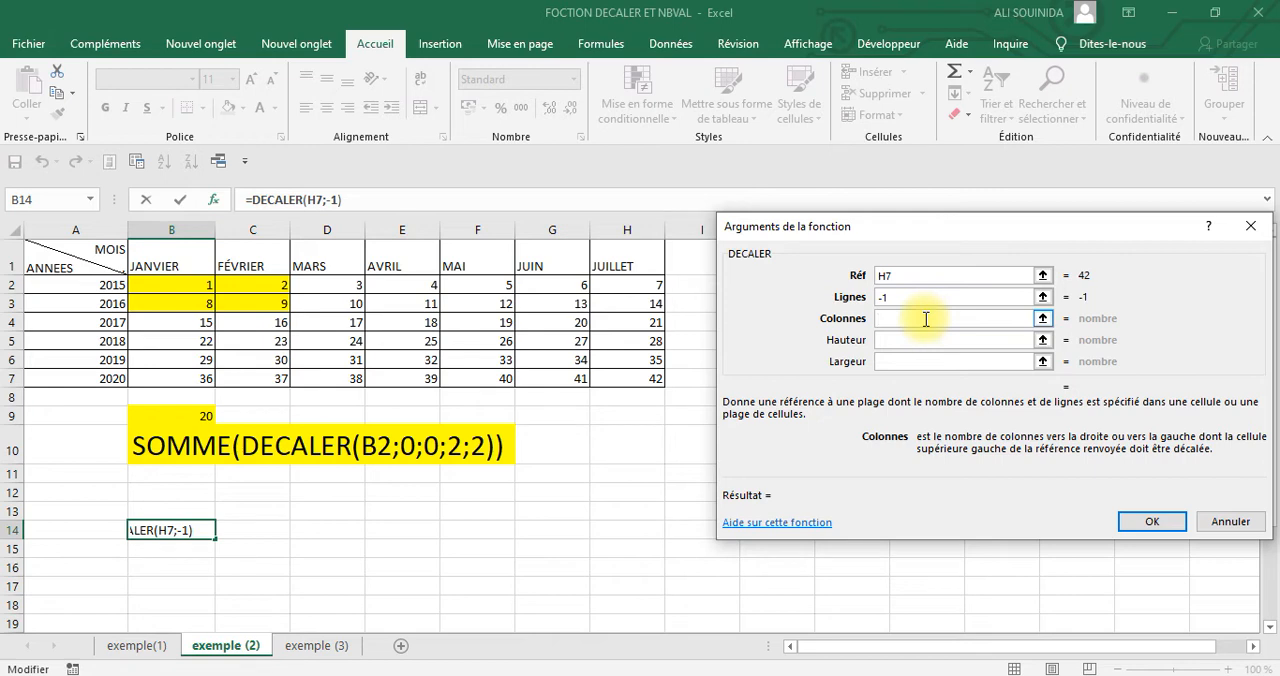
text(-1)
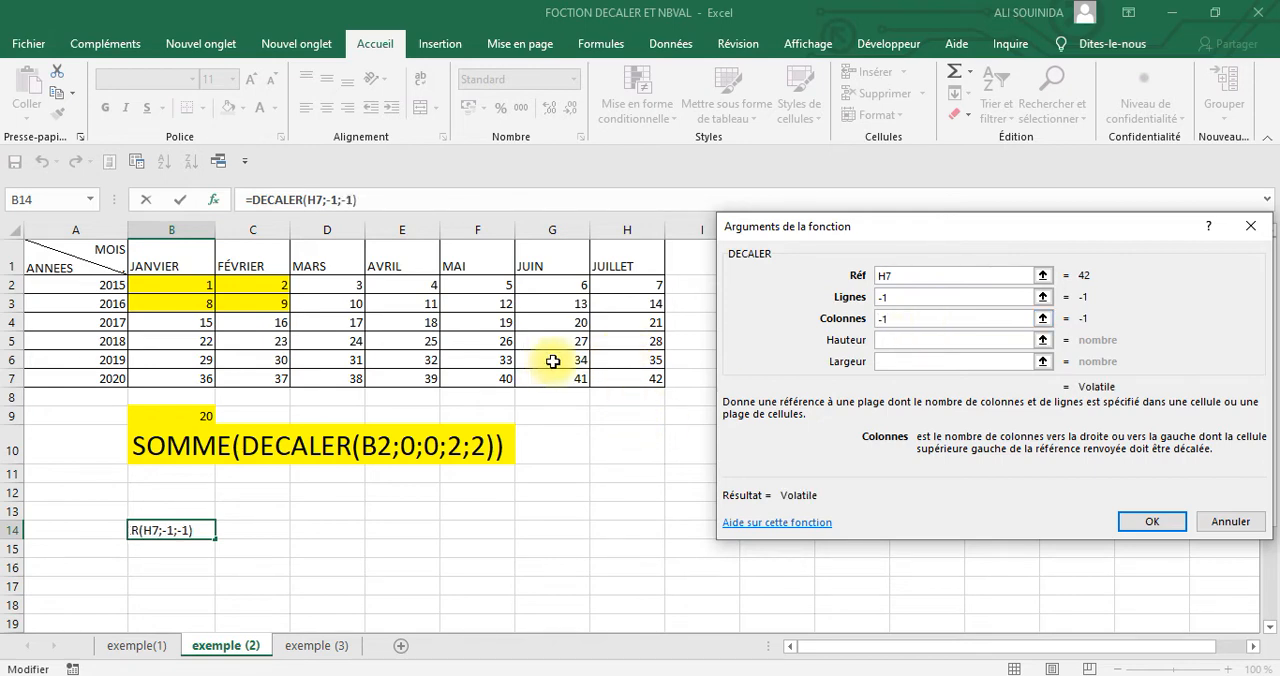
click(920, 341)
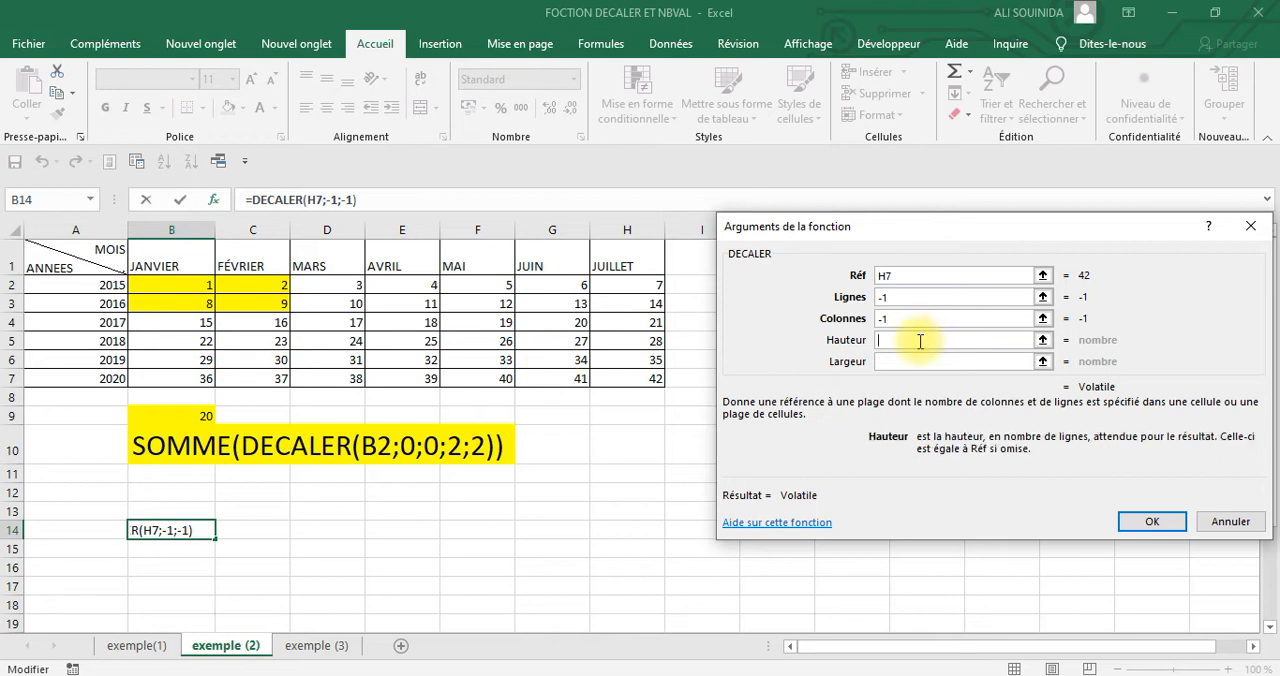
text(-2)
click(930, 366)
text(-2)
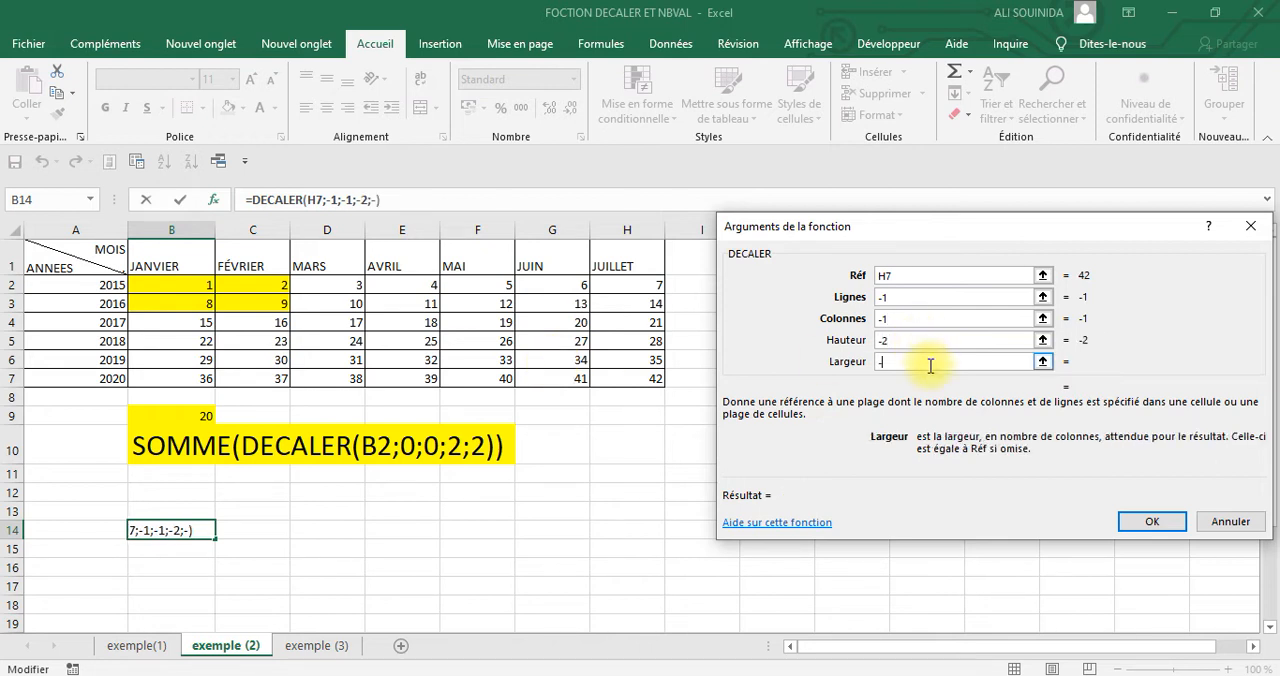
click(1146, 524)
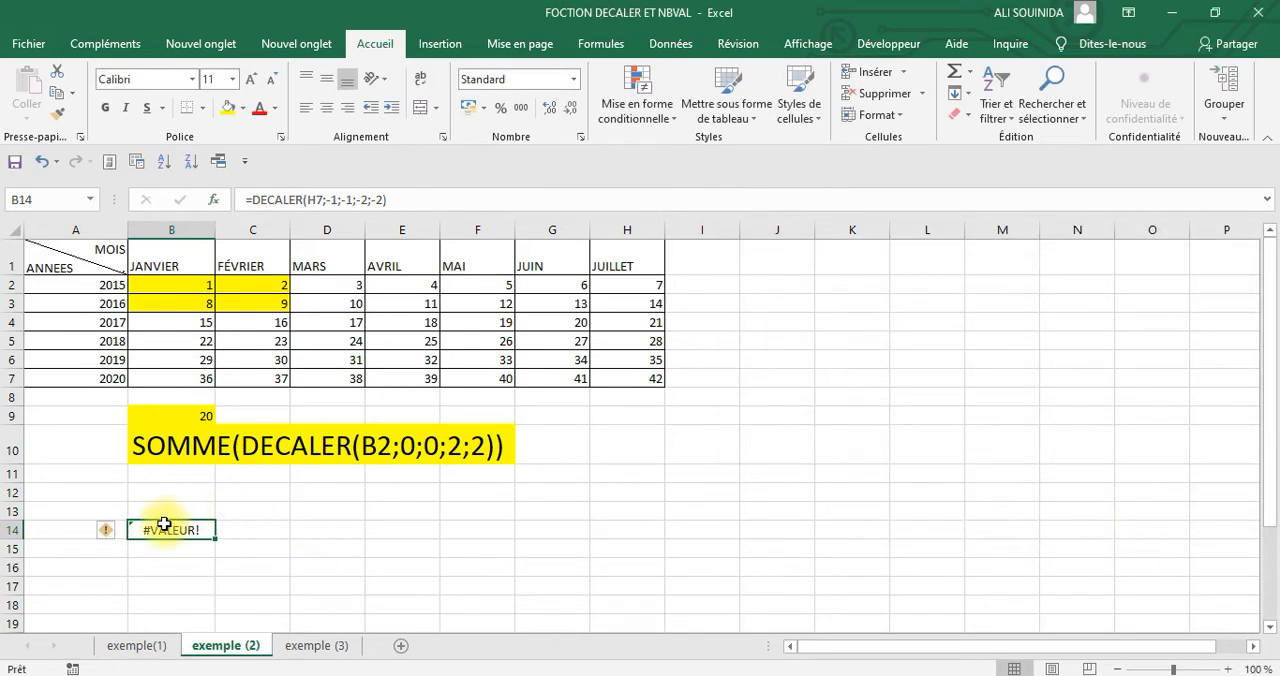
Wrap the B14 formula in SOMME so it reads =SOMME(DECALER(H7;-1;-1;-2;-2))
click(250, 200)
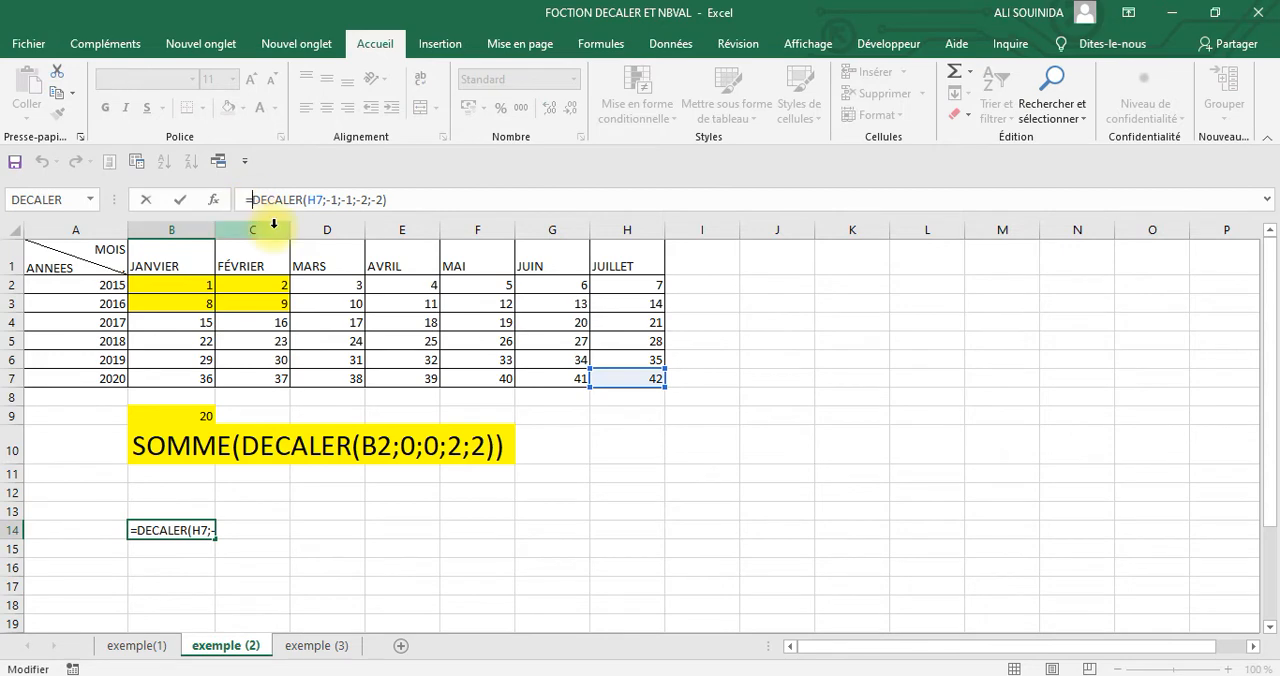
text(somme)
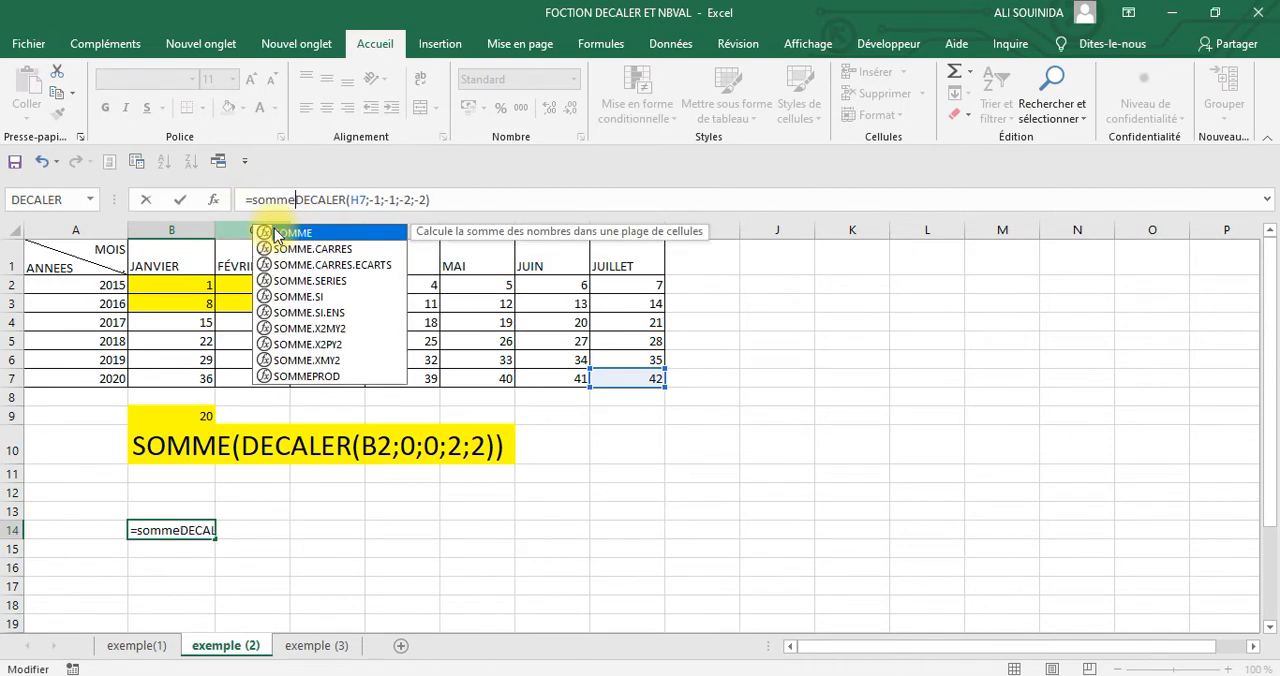
text(()
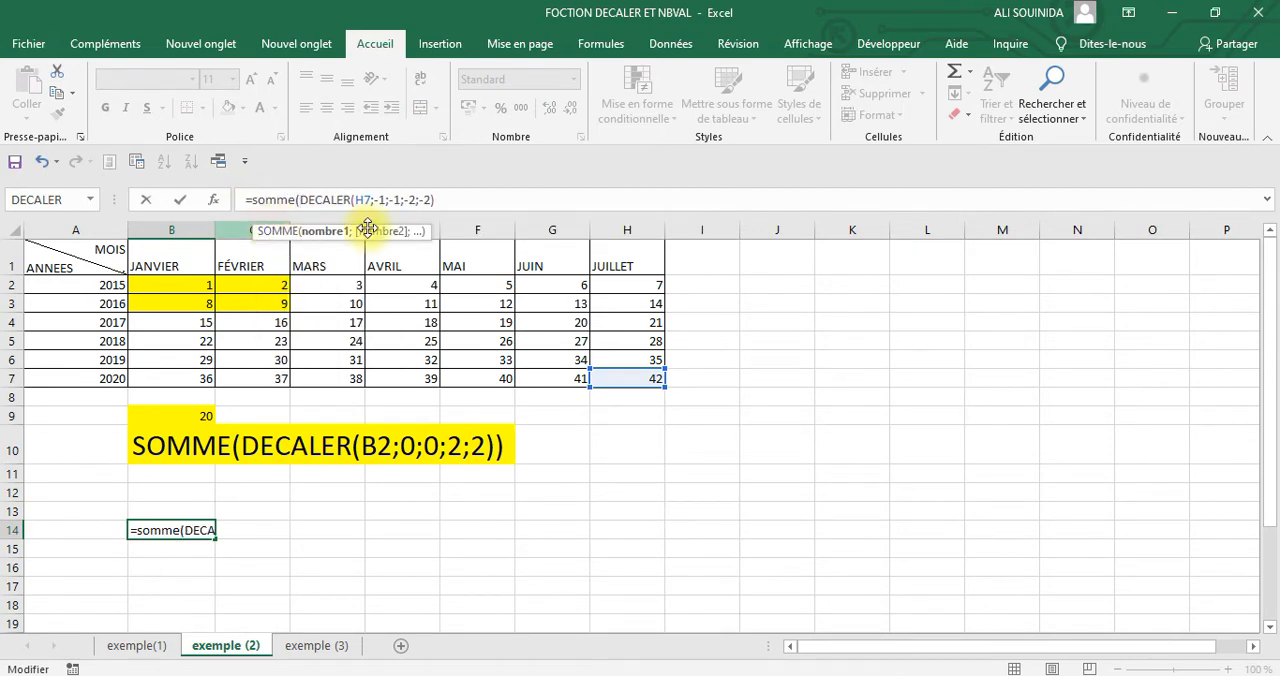
click(445, 202)
text())
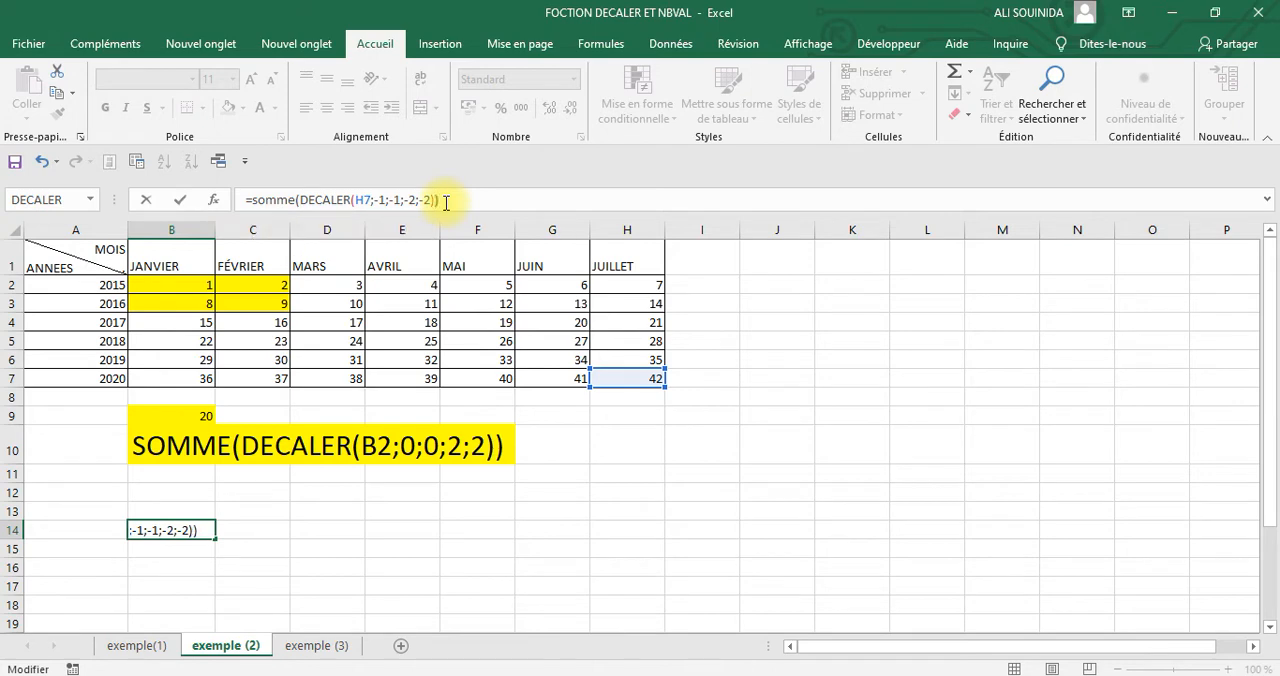
key(Return)
Copy the result in B14 and paste it into B13 as values only
click(187, 529)
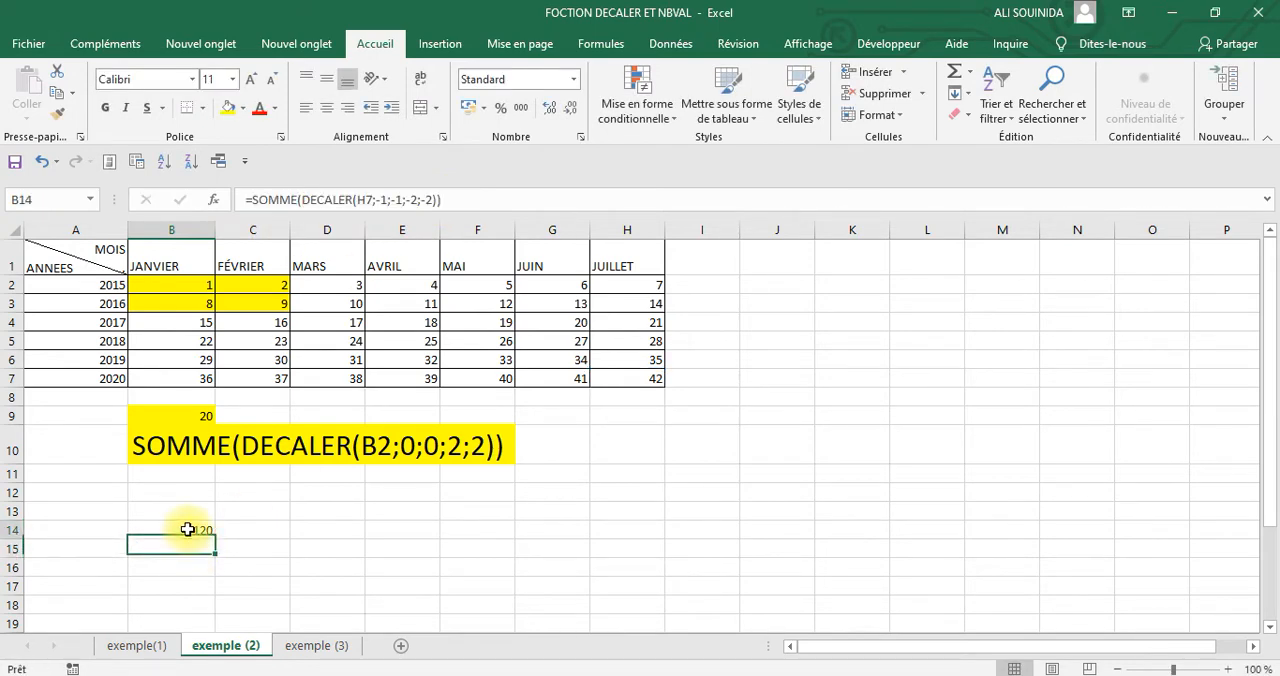
right_click(187, 531)
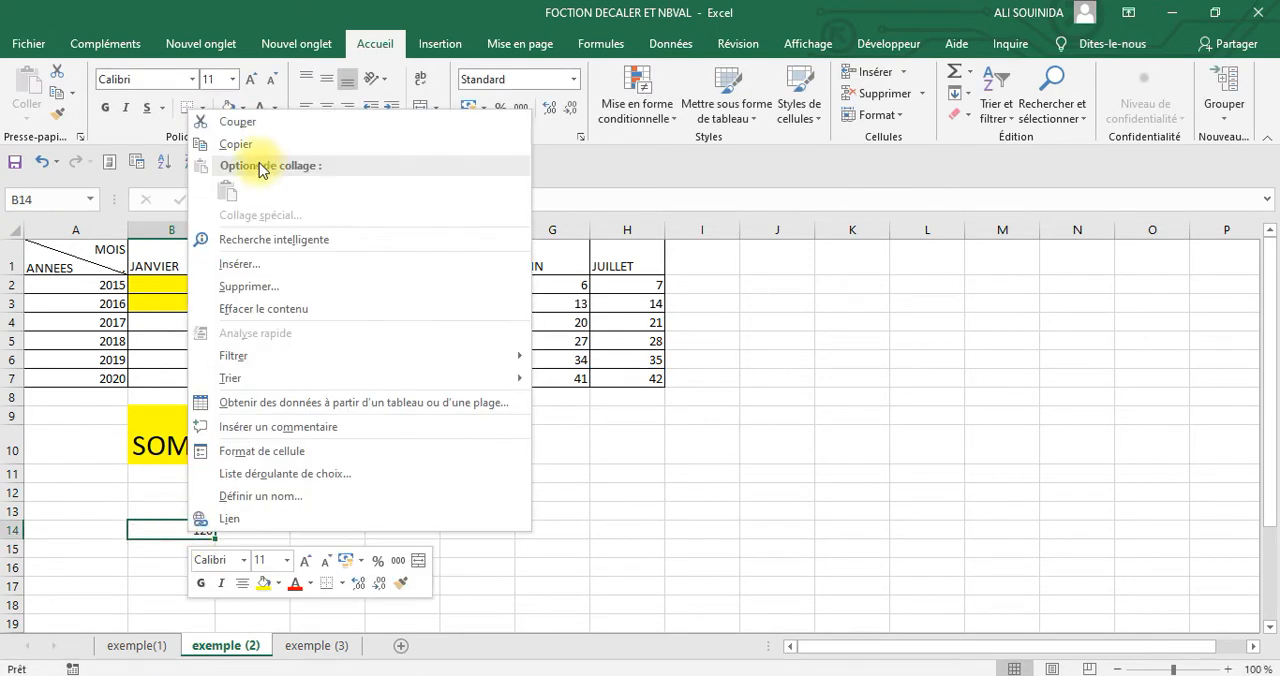
click(236, 141)
click(171, 492)
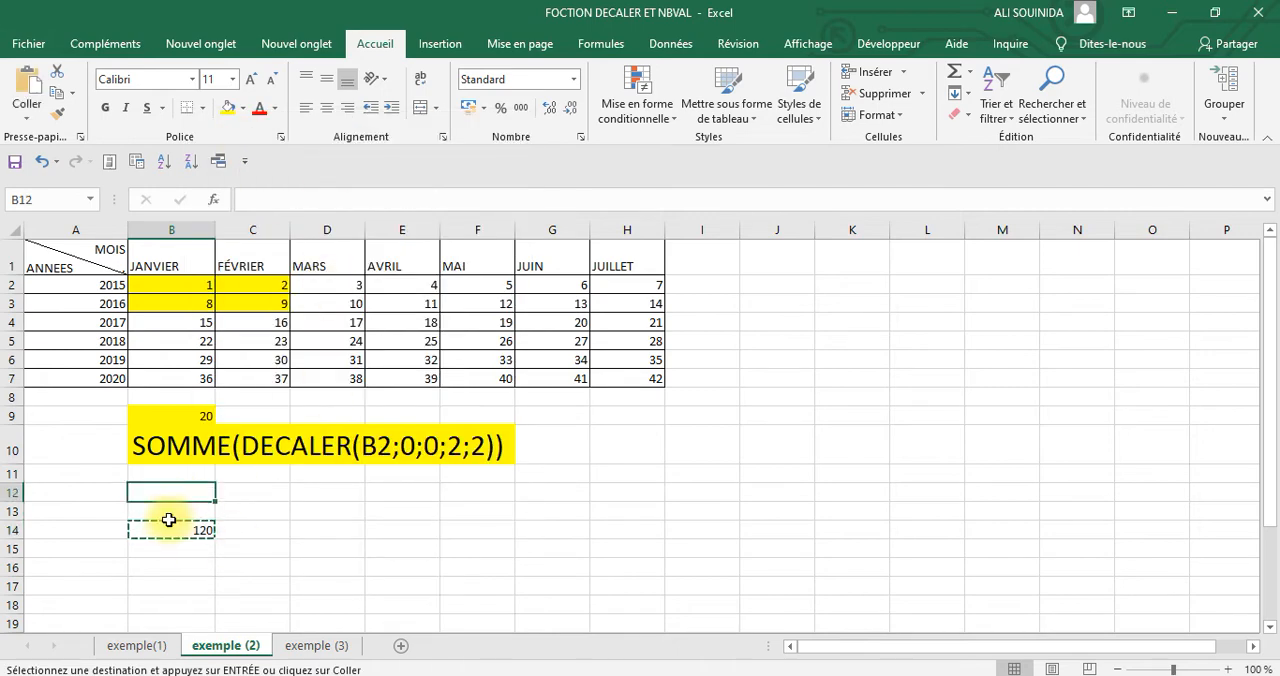
click(168, 512)
right_click(168, 512)
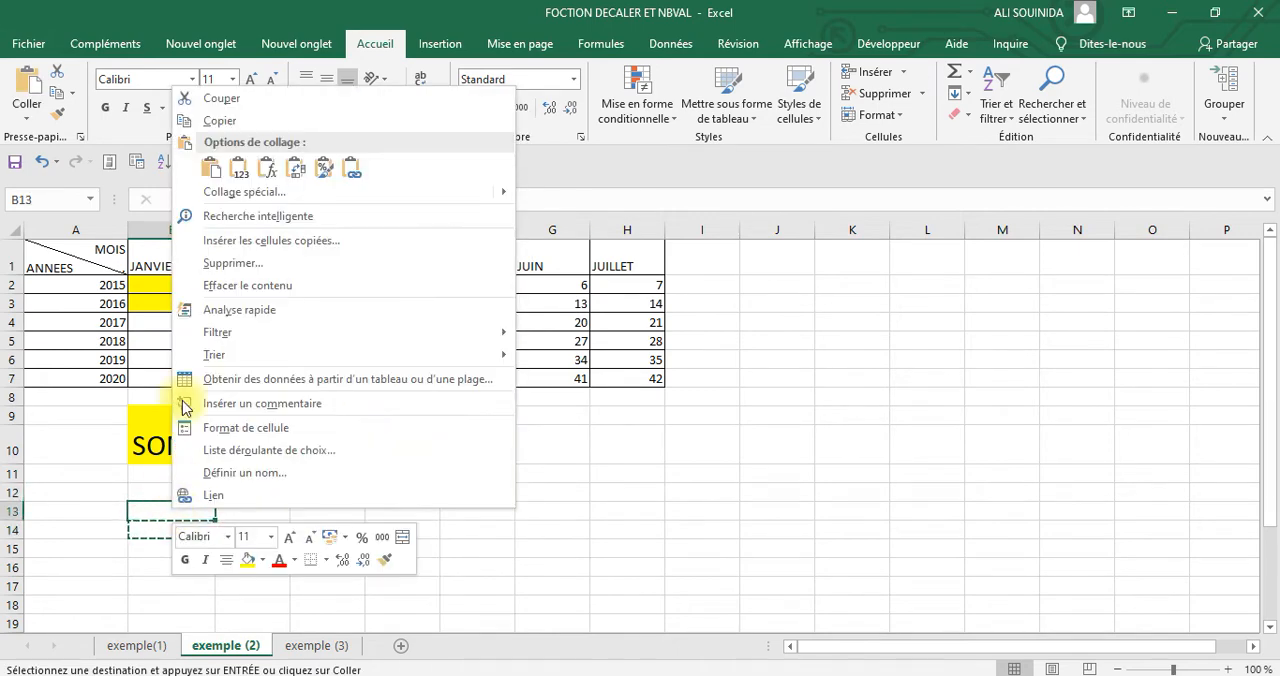
click(236, 190)
click(45, 123)
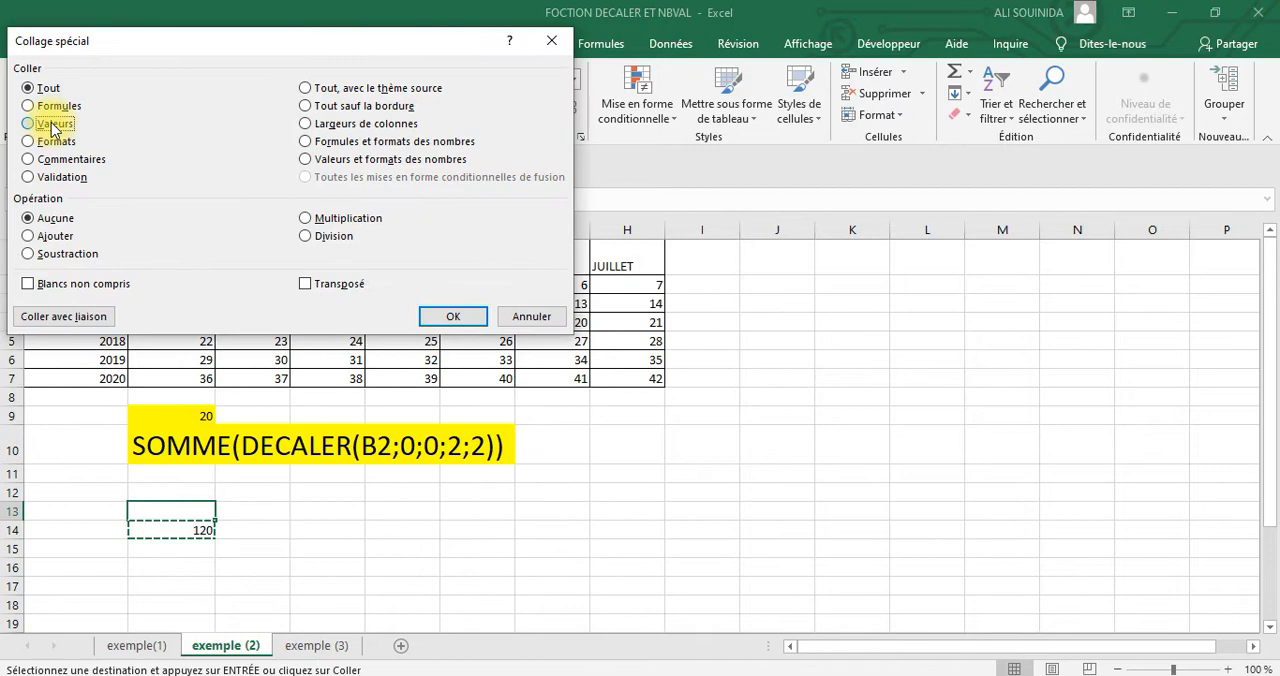
click(458, 313)
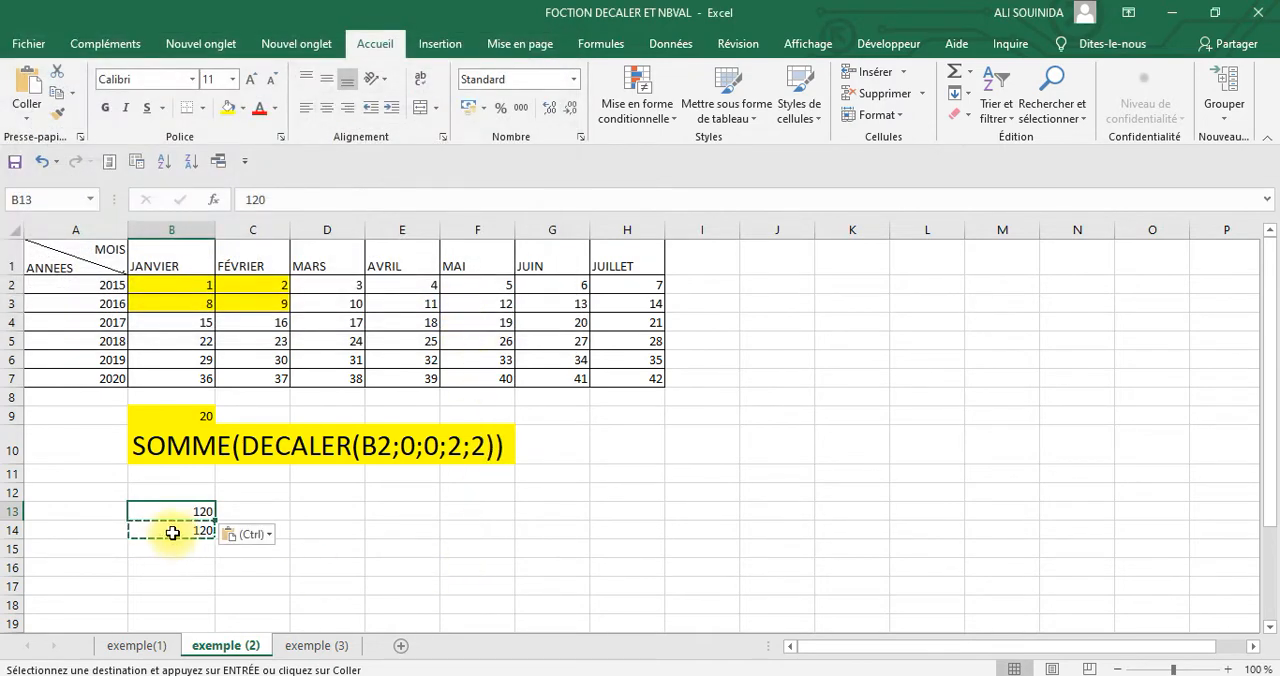
Turn the formula in B14 into plain text by removing its leading equals sign, giving SOMME(DECALER(H7;-1;-1;-2;-2))
key(Escape)
click(172, 530)
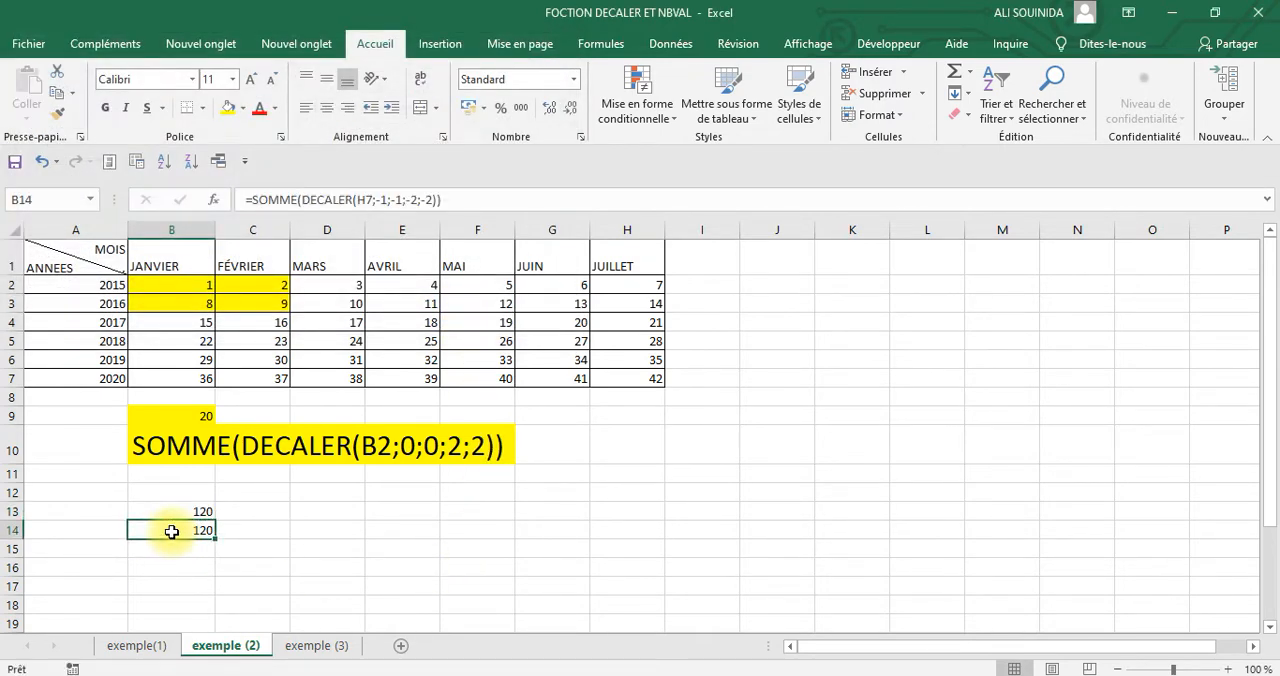
click(251, 199)
key(BackSpace)
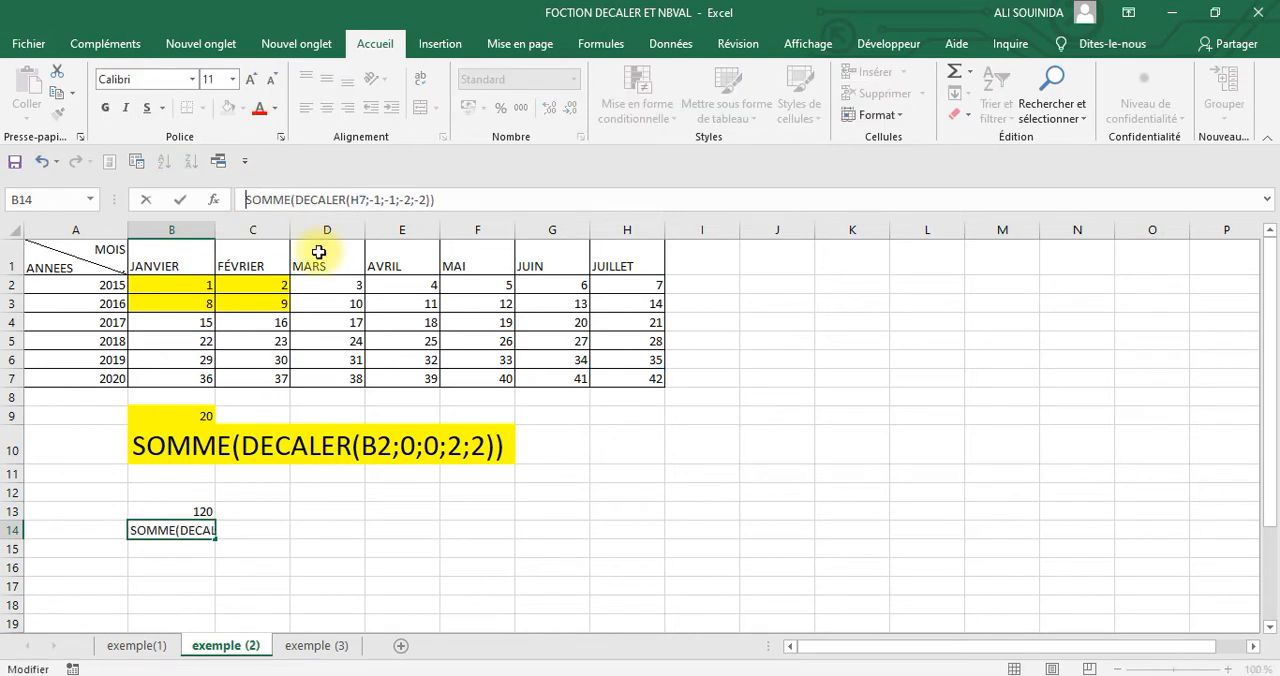
key(Return)
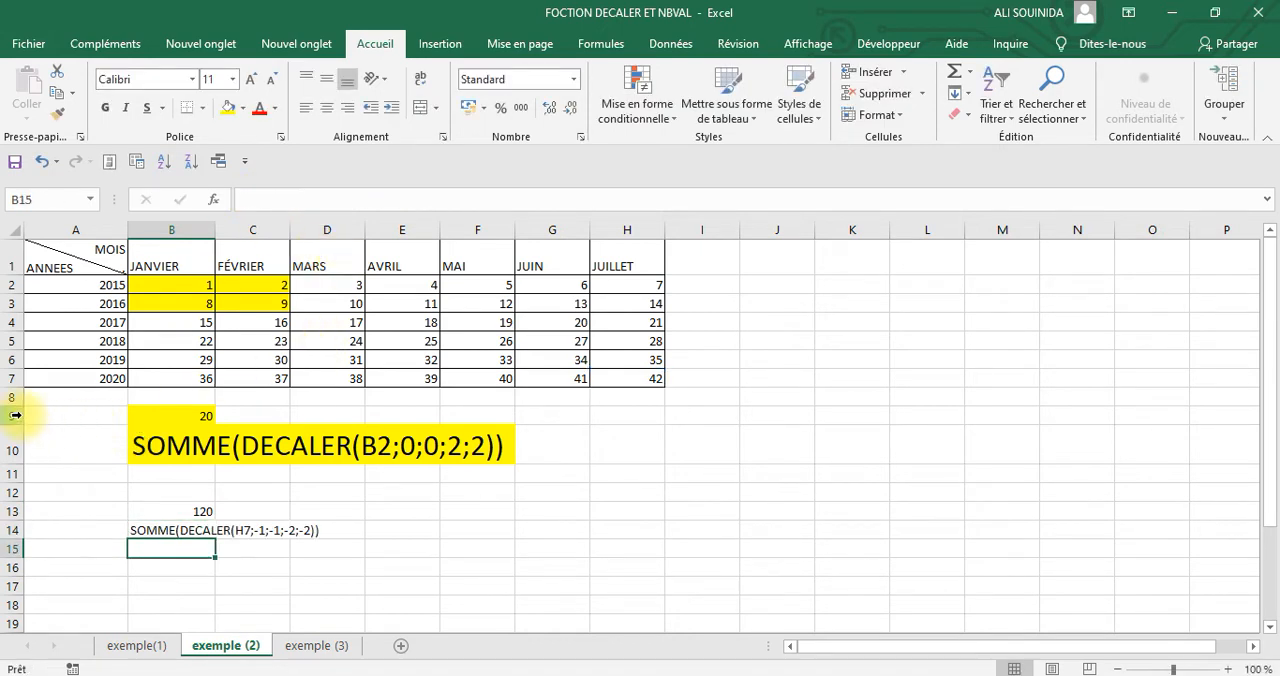
Copy the formatting of rows 9 and 10 onto rows 13 and 14
drag(12, 416, 14, 432)
click(57, 113)
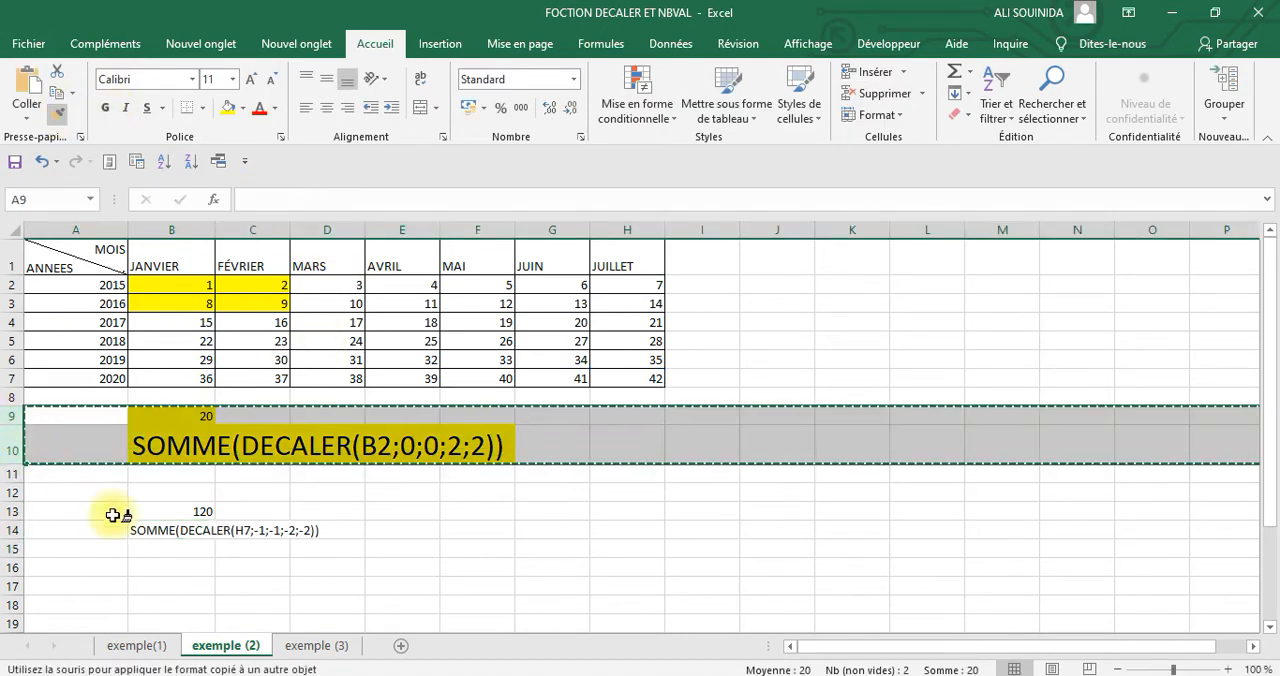
drag(16, 510, 19, 532)
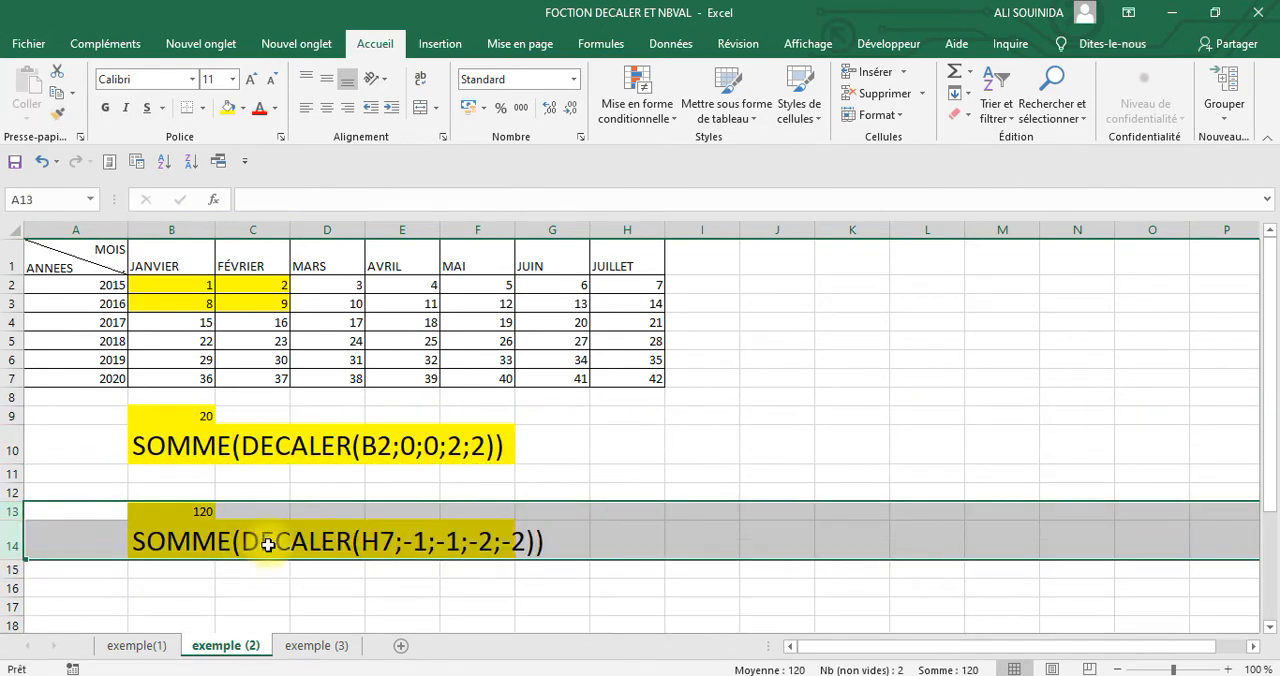
Fill the second example's cells, B13 and B14:G14, with standard green
drag(171, 514, 173, 538)
click(242, 108)
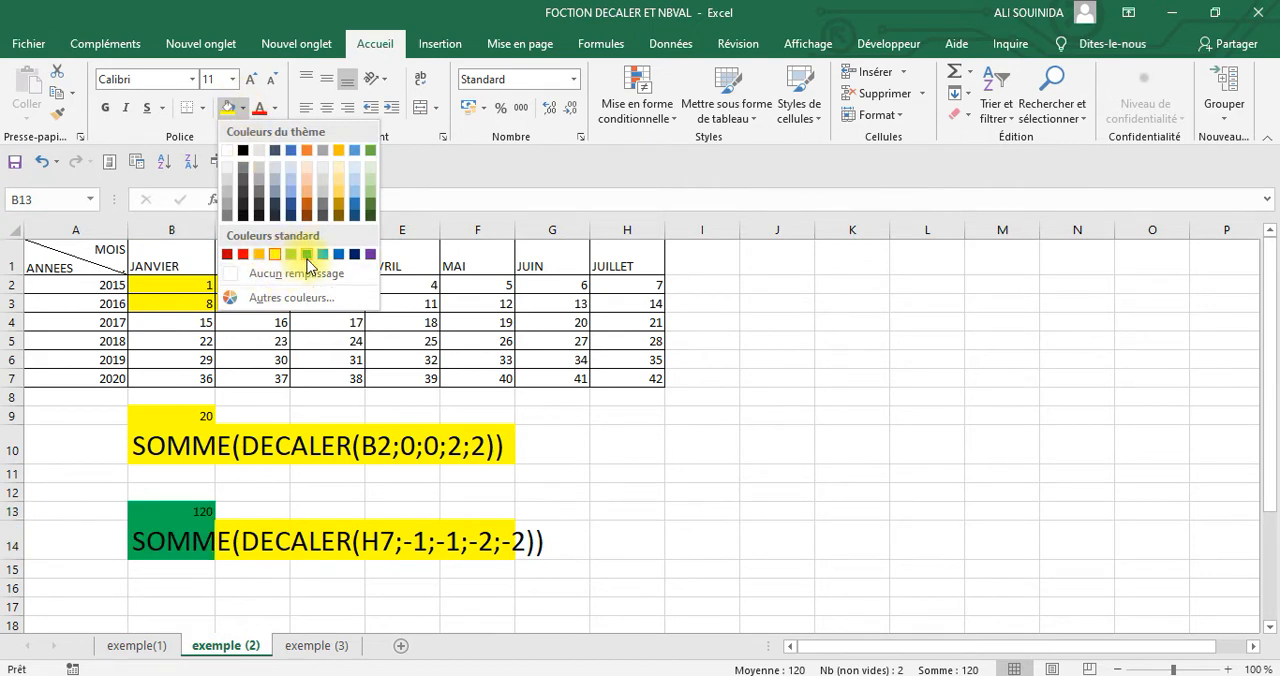
click(307, 256)
drag(190, 538, 586, 542)
click(228, 108)
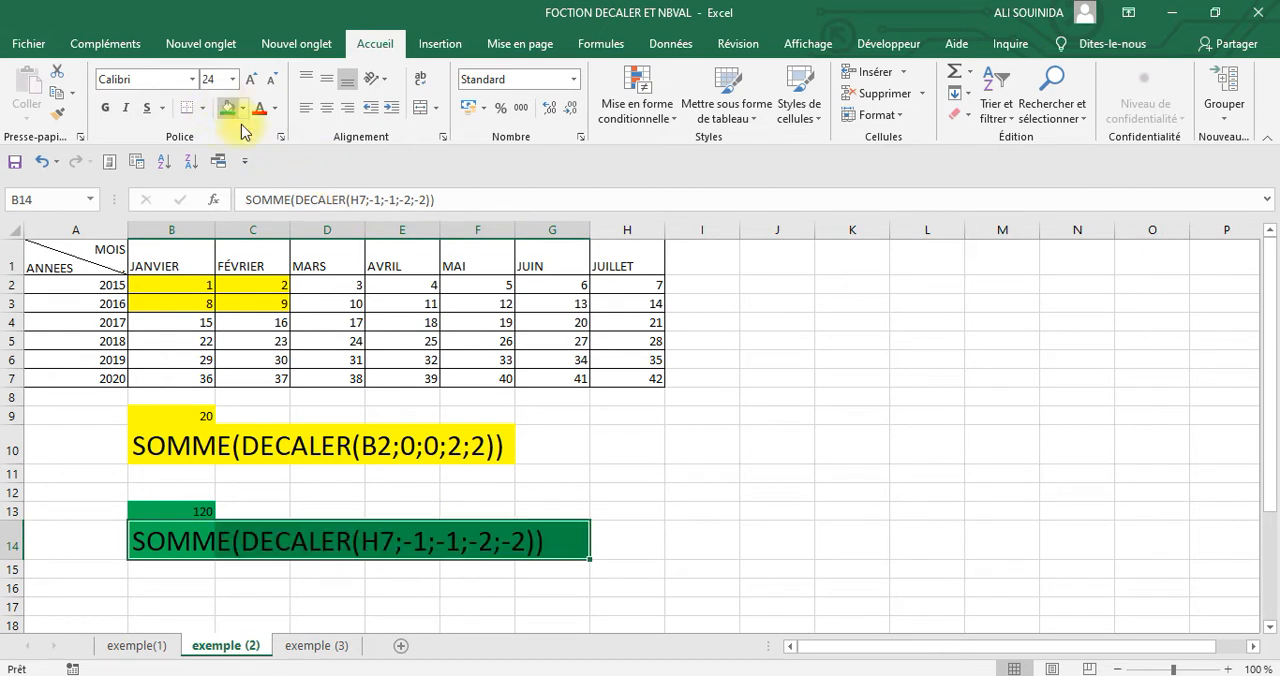
click(820, 475)
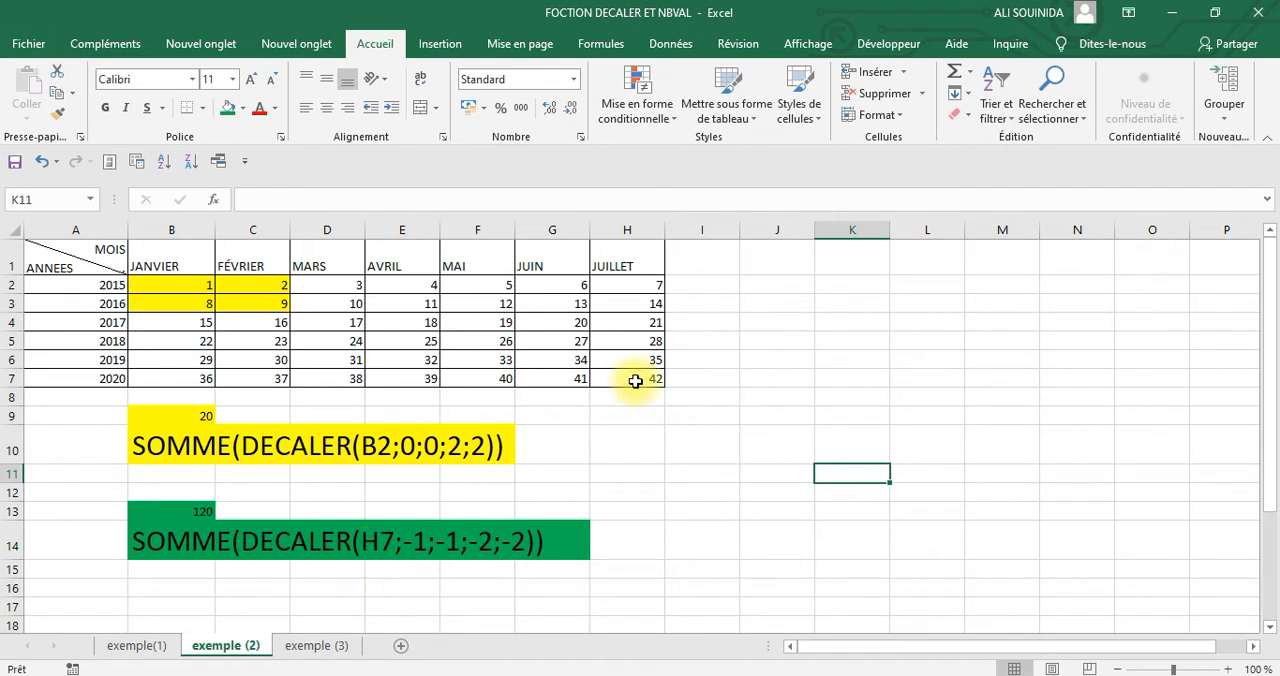
Fill the starting cell H7 and the cell above it, H6, with green to trace the row offset
click(638, 380)
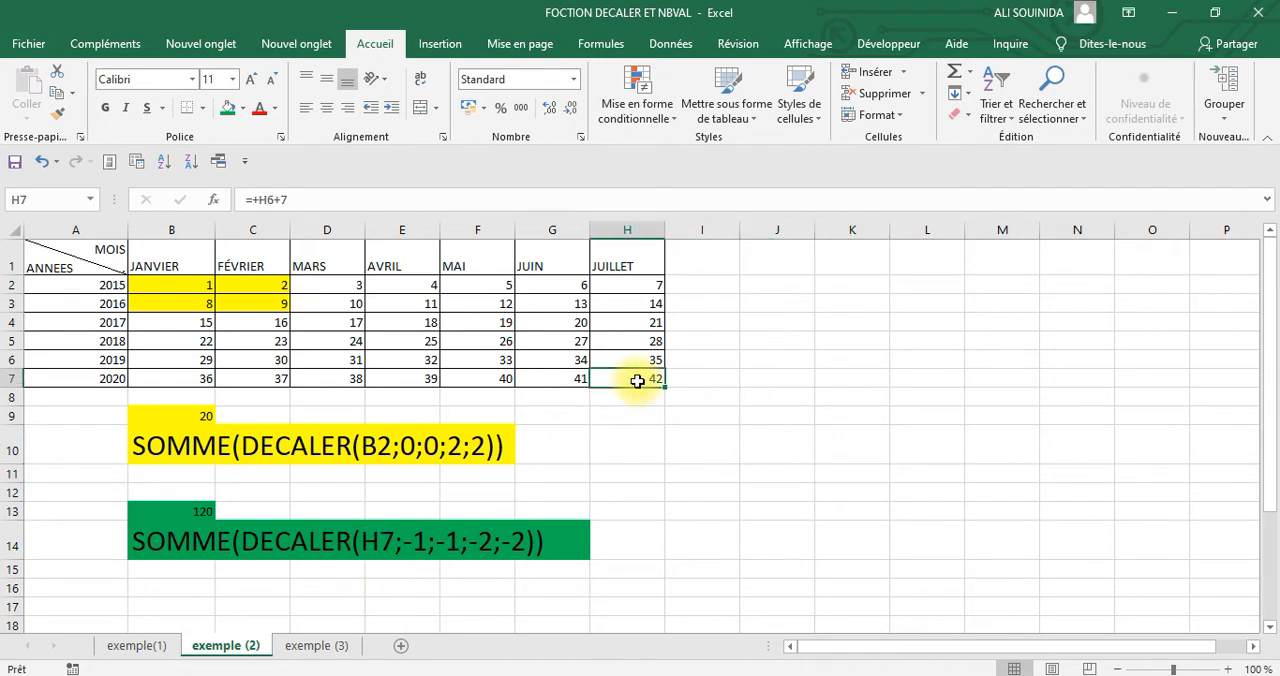
click(227, 108)
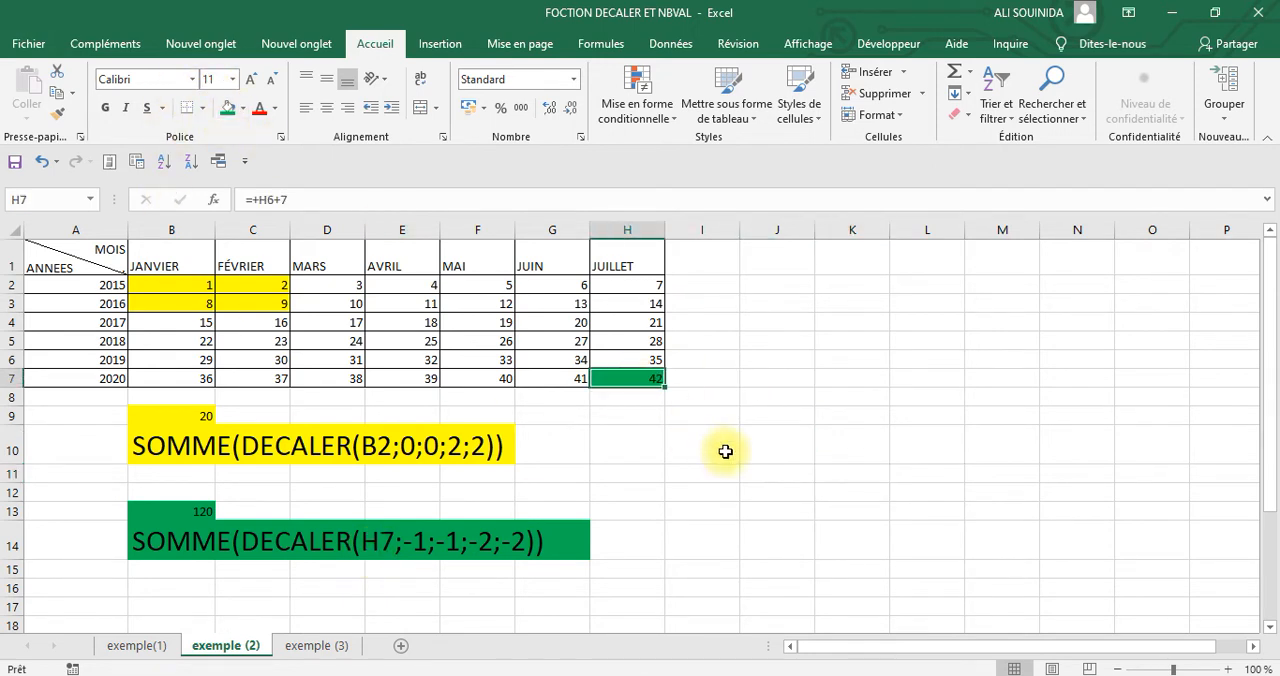
click(628, 357)
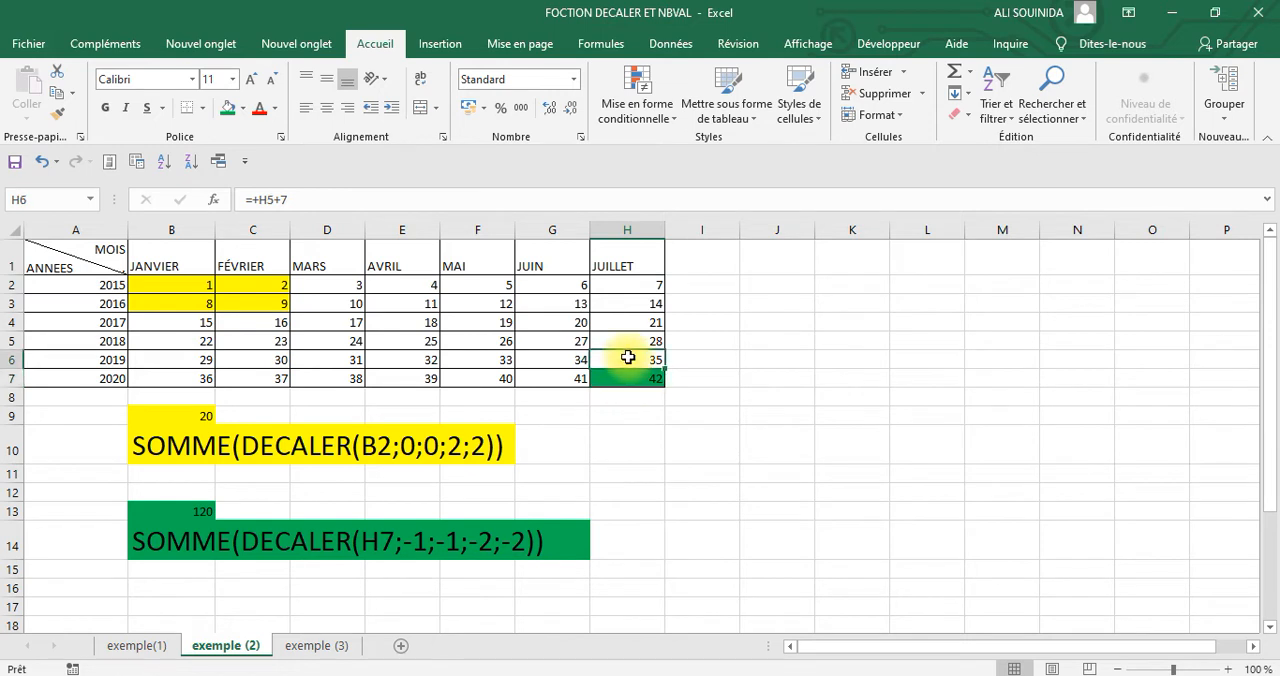
click(227, 108)
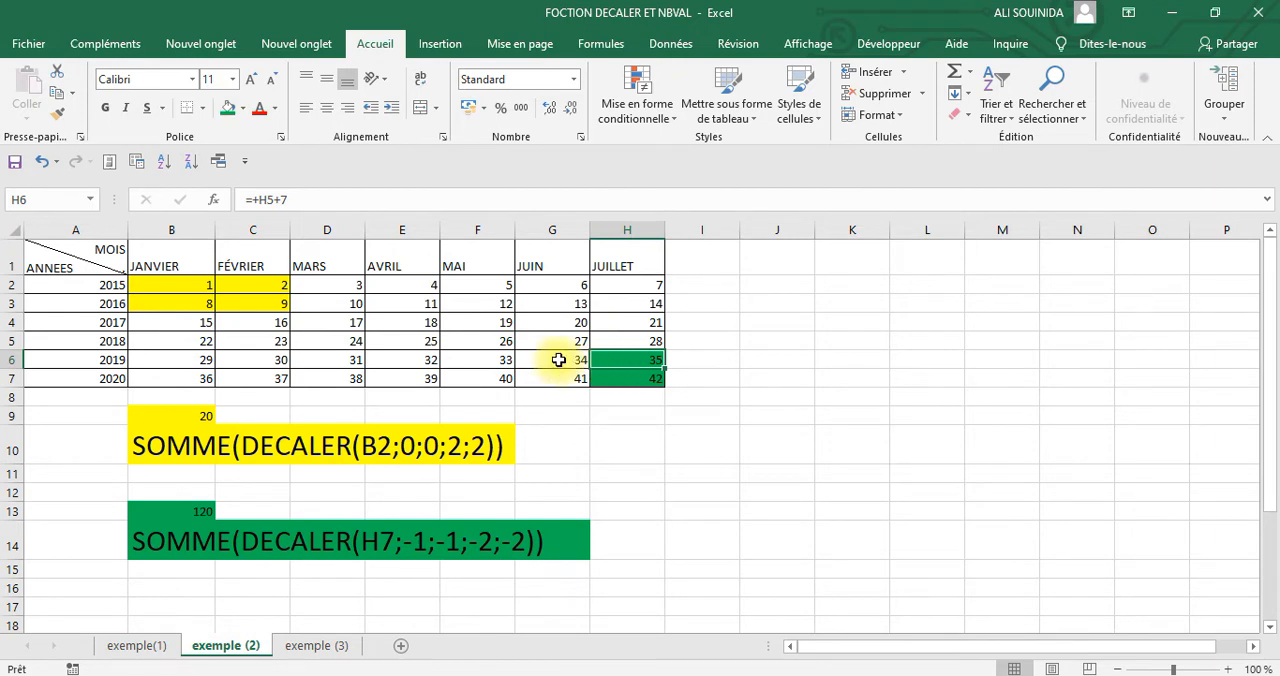
Fill G6 and then the whole two-by-two block F5:G6 with green to mark the range DECALER returns
click(558, 360)
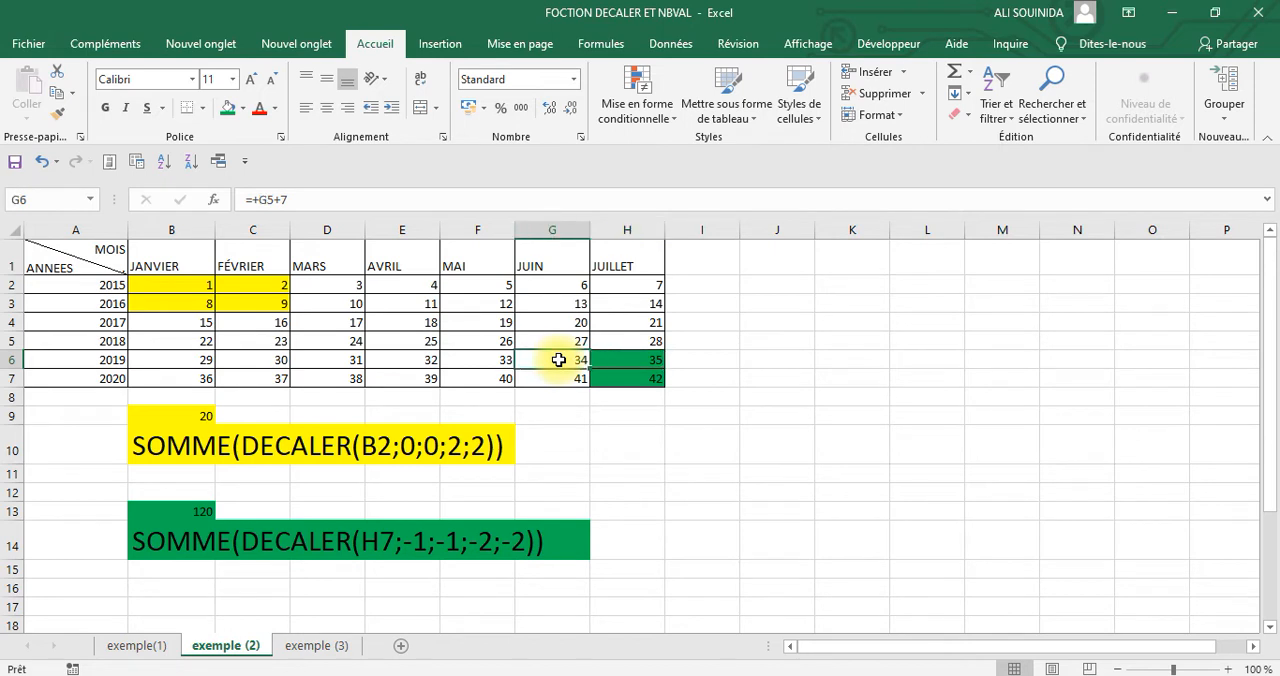
click(230, 108)
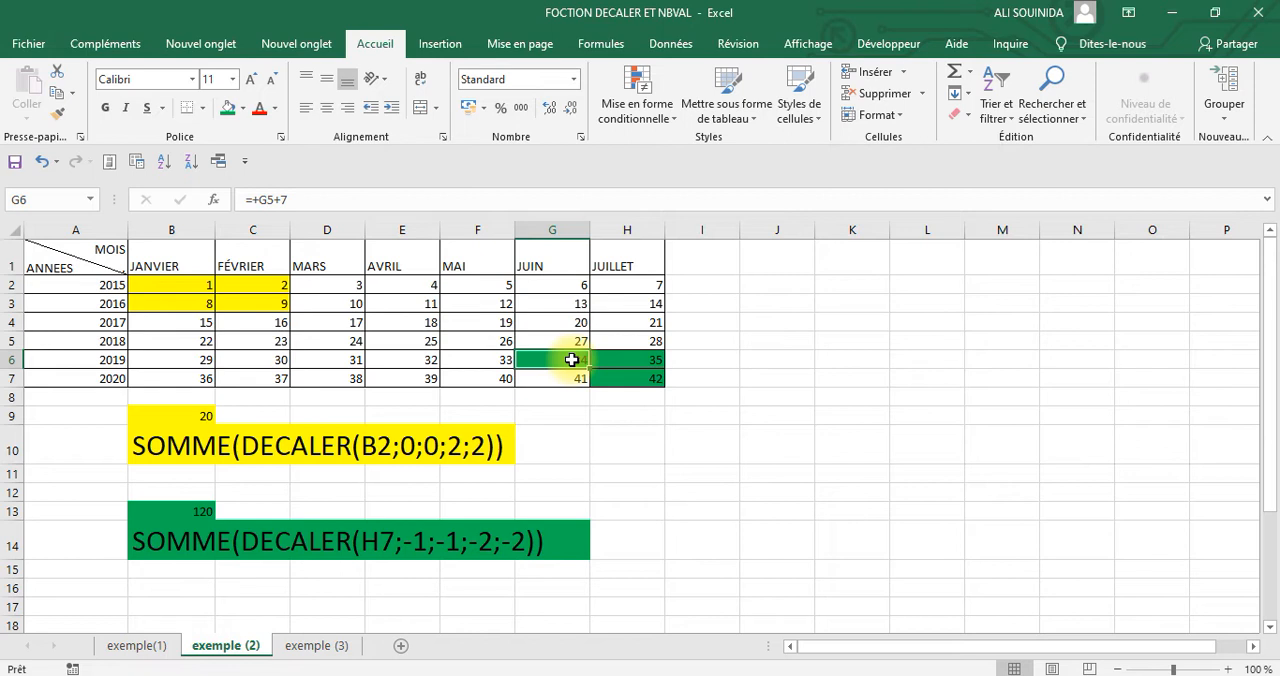
drag(571, 359, 571, 341)
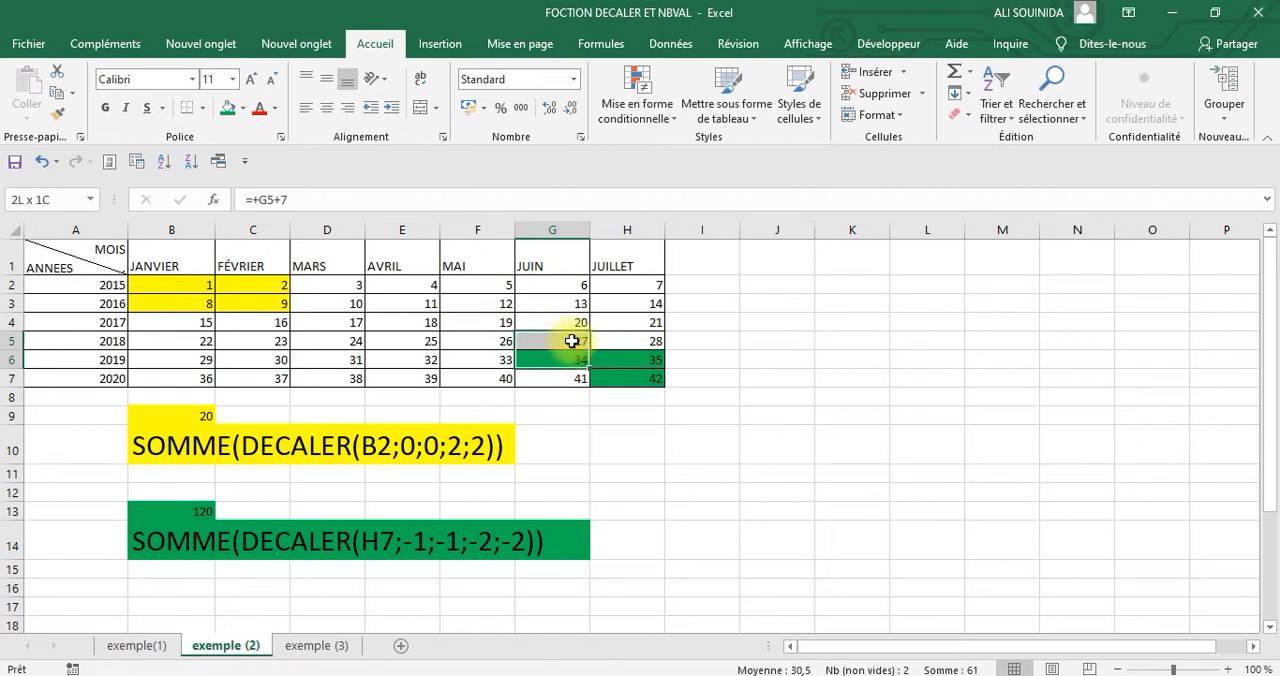
drag(571, 341, 462, 342)
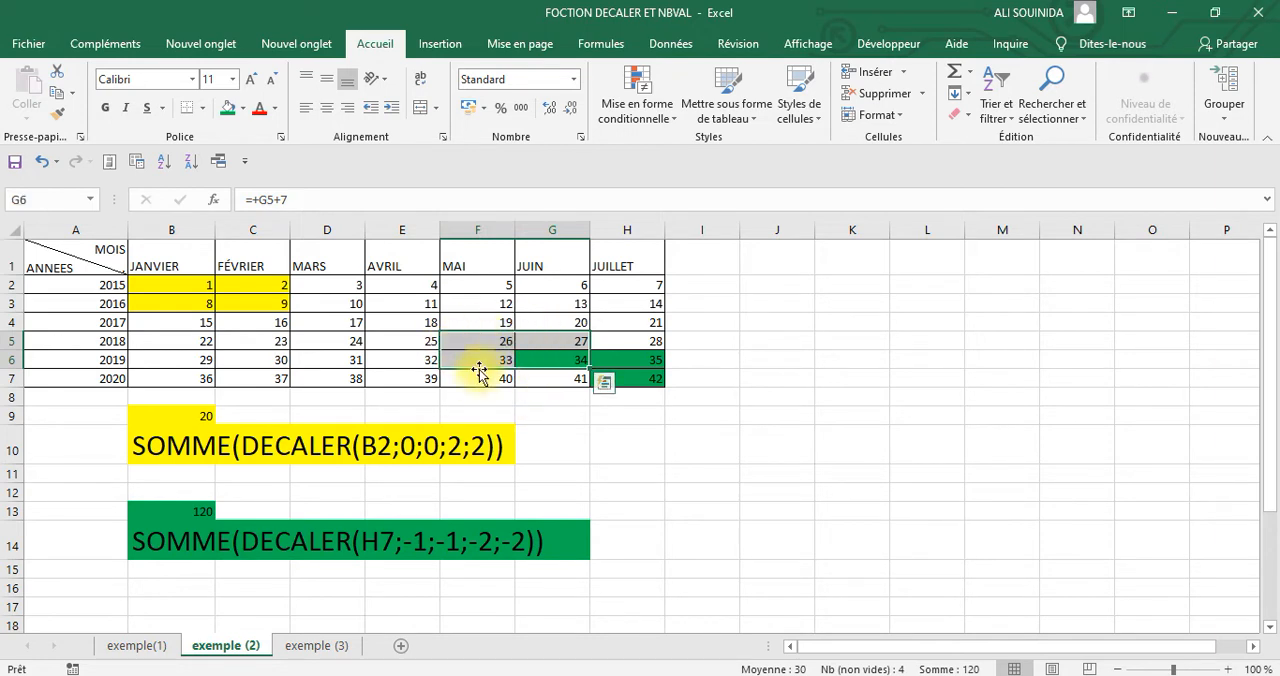
click(230, 109)
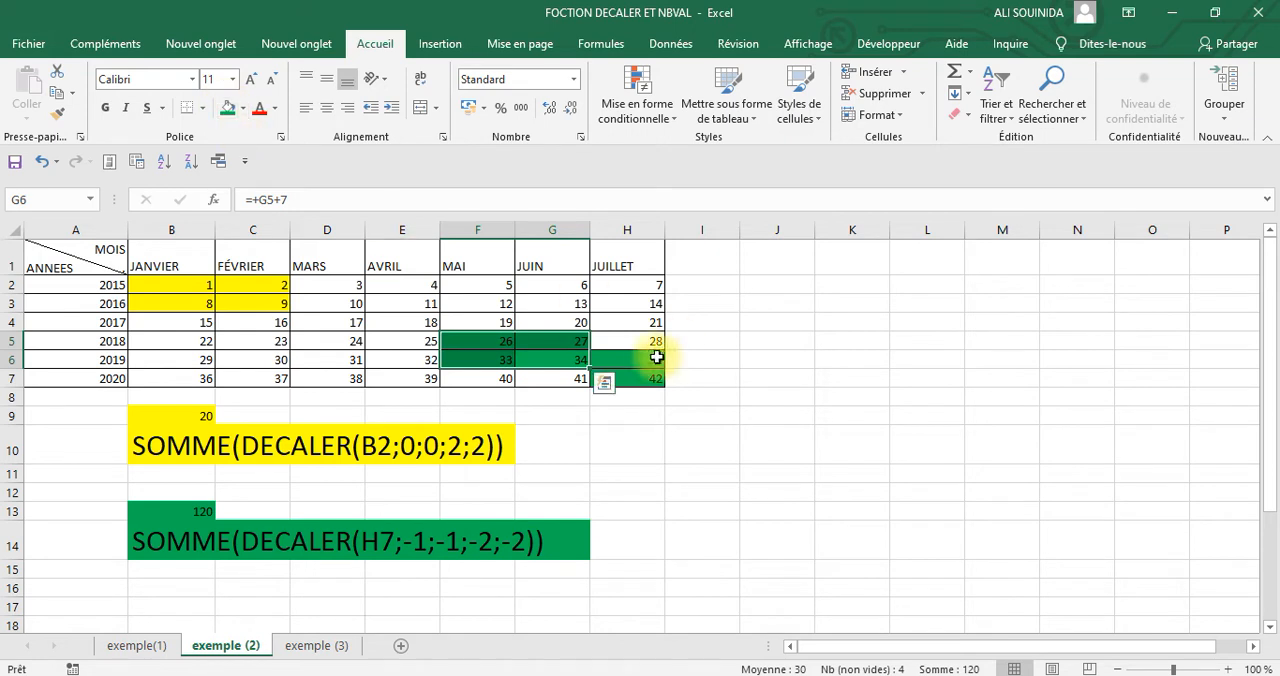
Remove the fill colour from H6:H7
drag(642, 360, 645, 377)
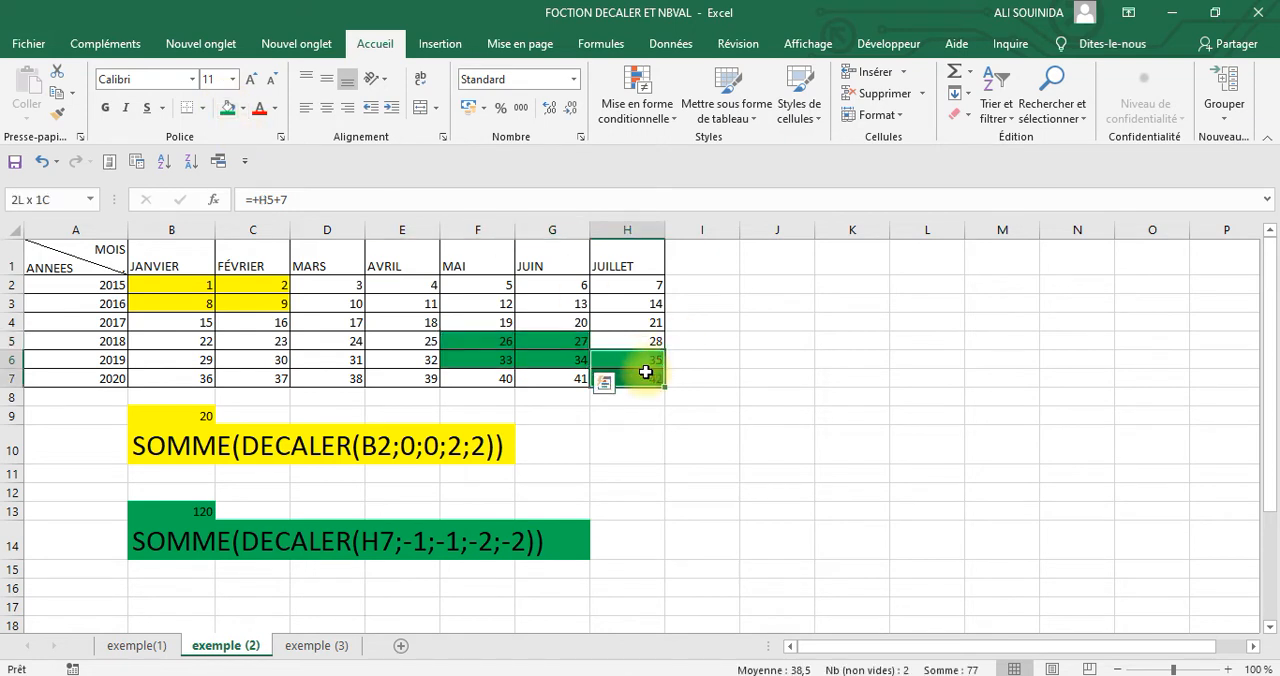
click(242, 109)
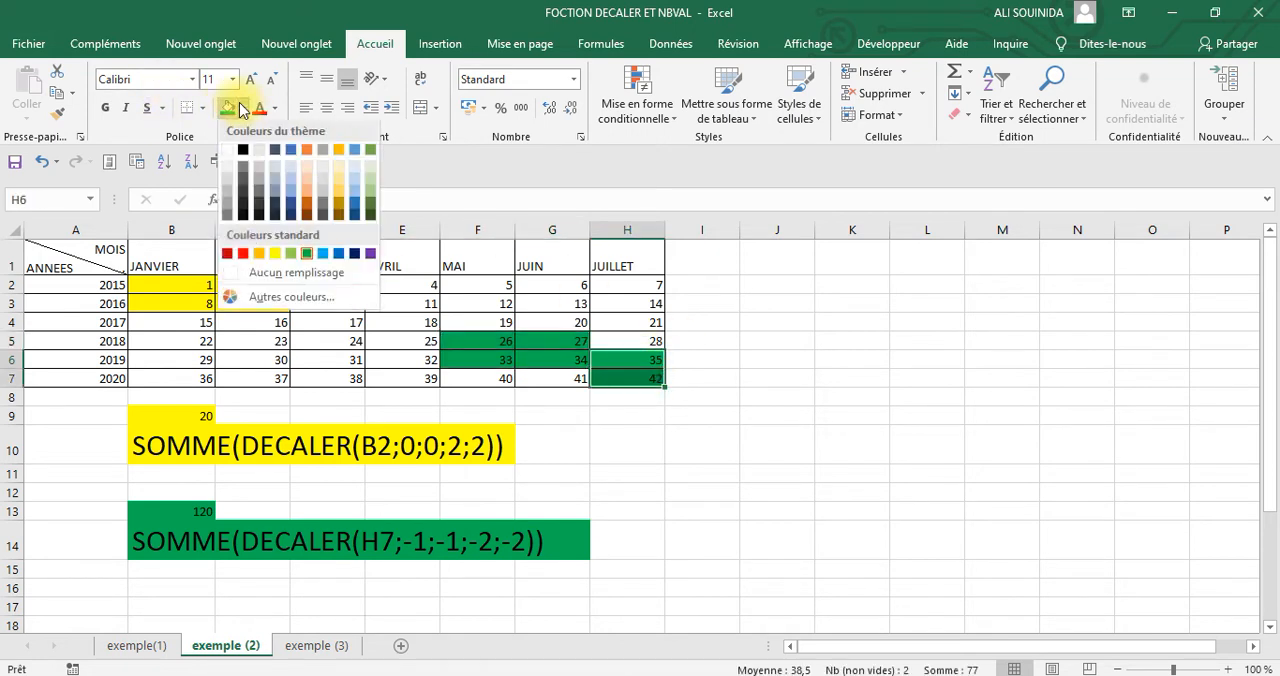
click(270, 281)
drag(900, 491, 850, 491)
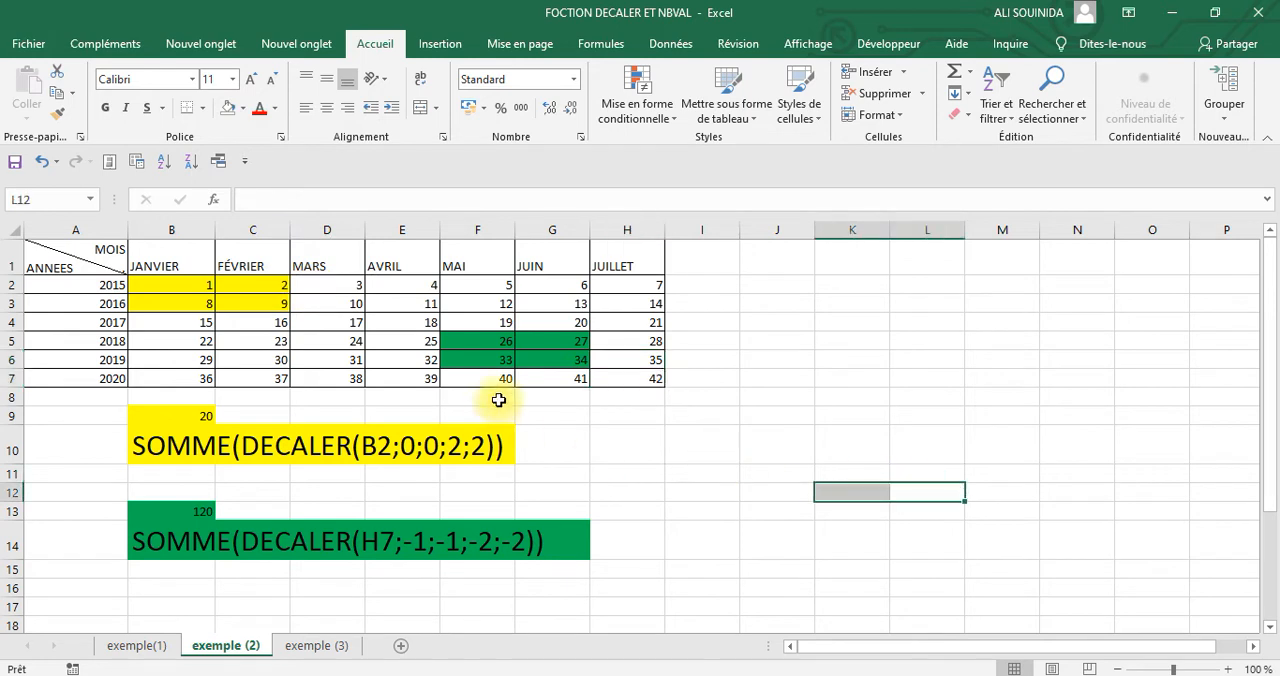
Select F5:G6 to check its sum against the DECALER example, and deselect it
drag(485, 341, 523, 351)
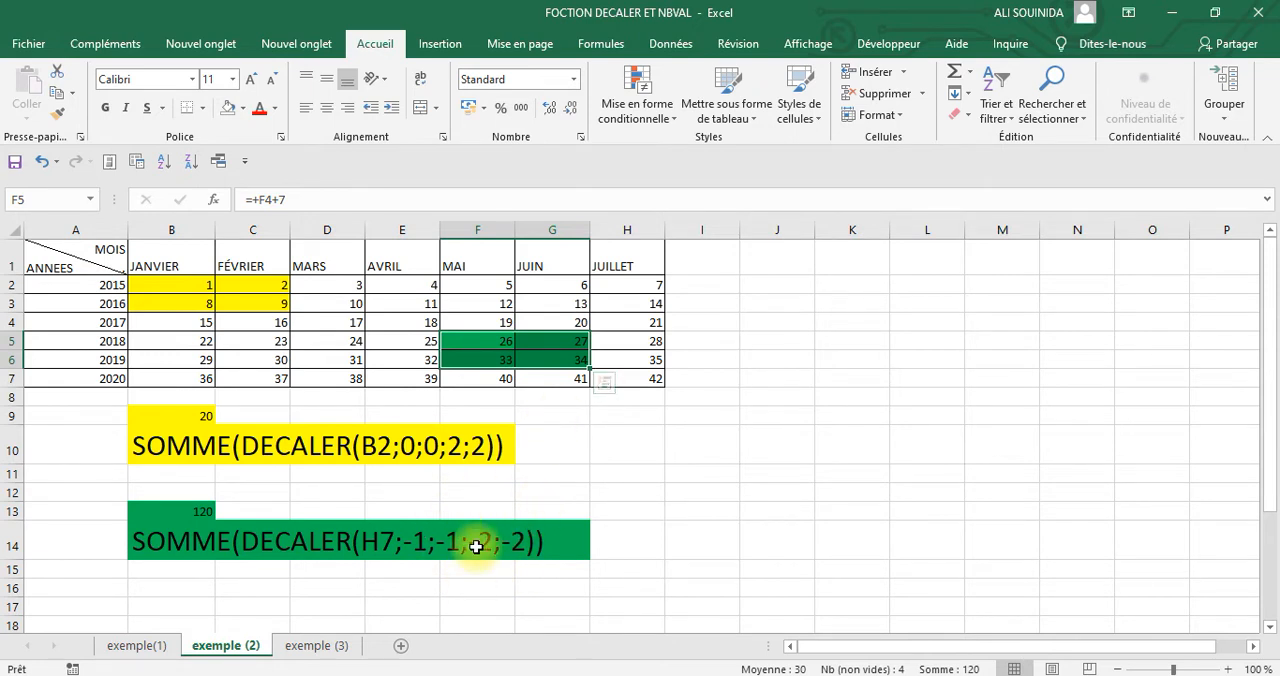
click(826, 436)
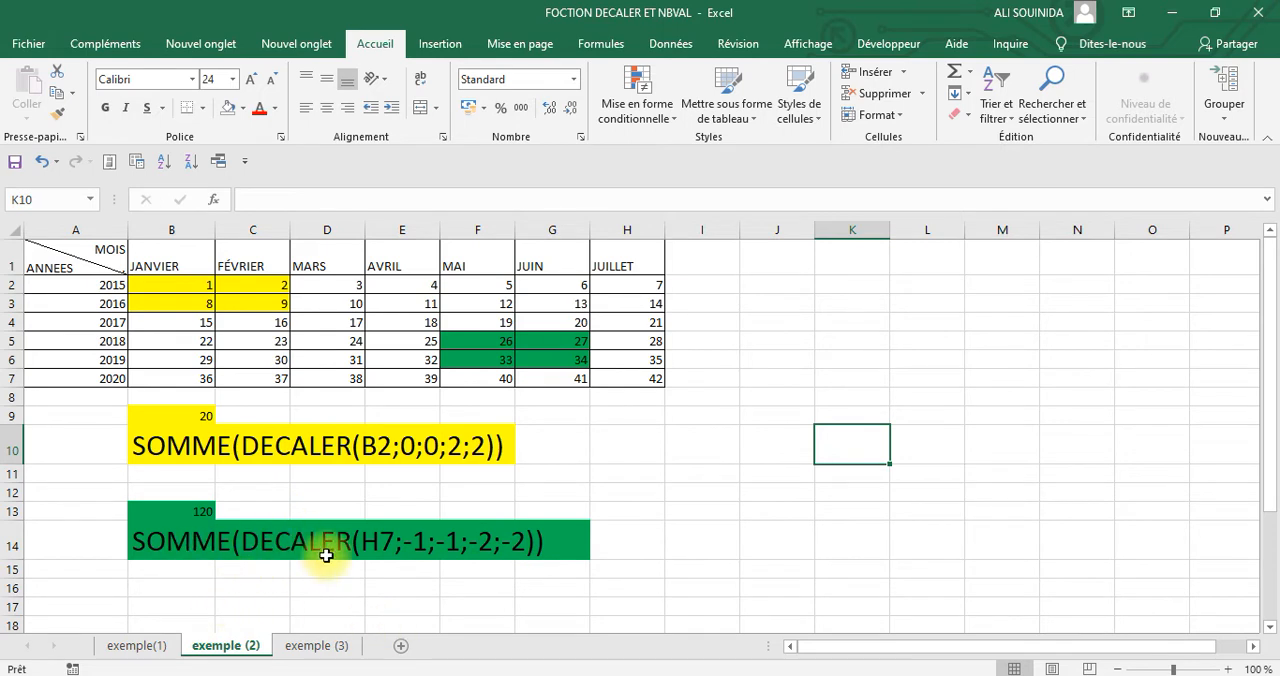
click(920, 416)
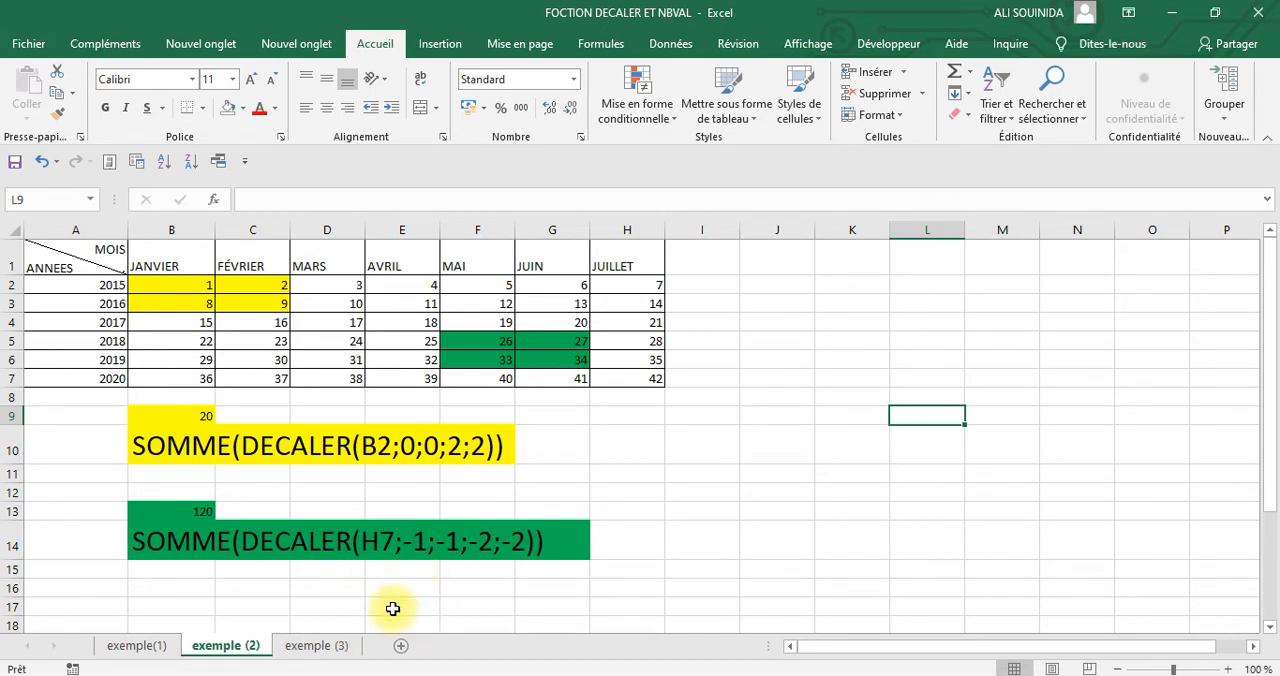
Open the exemple (3) sheet and bring its years-by-months table into view
click(329, 646)
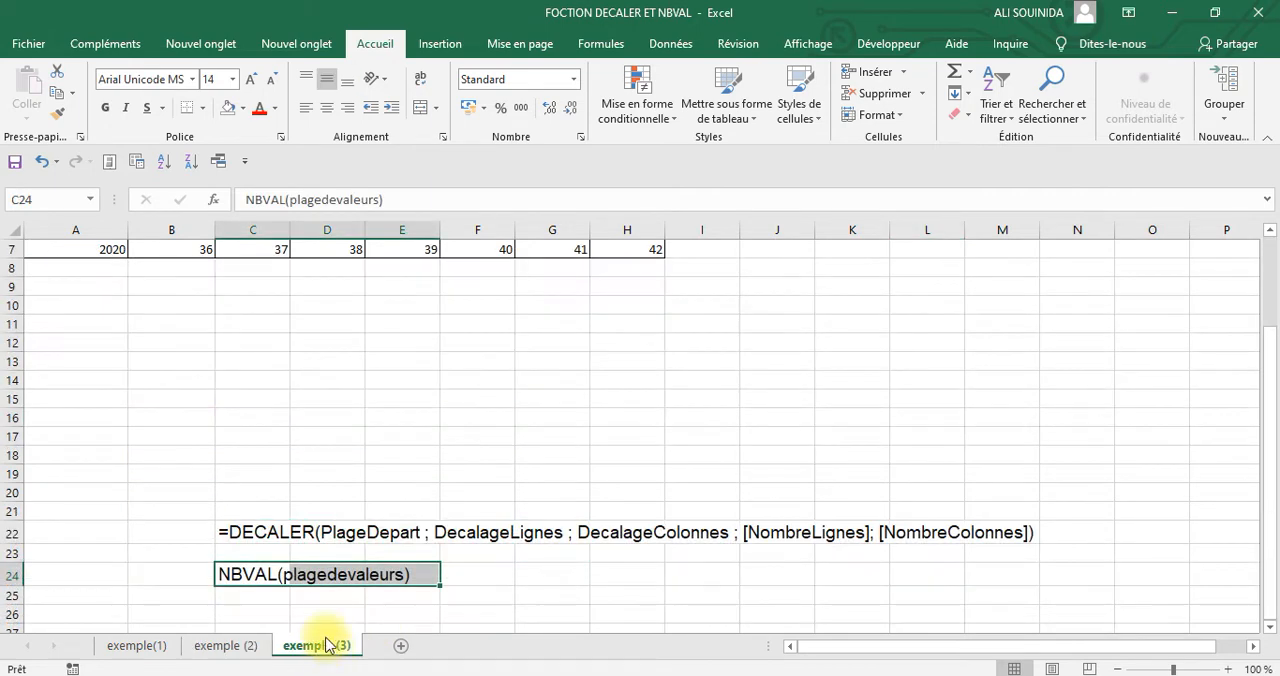
click(527, 425)
scroll(529, 440, up, 2)
scroll(529, 440, down, 4)
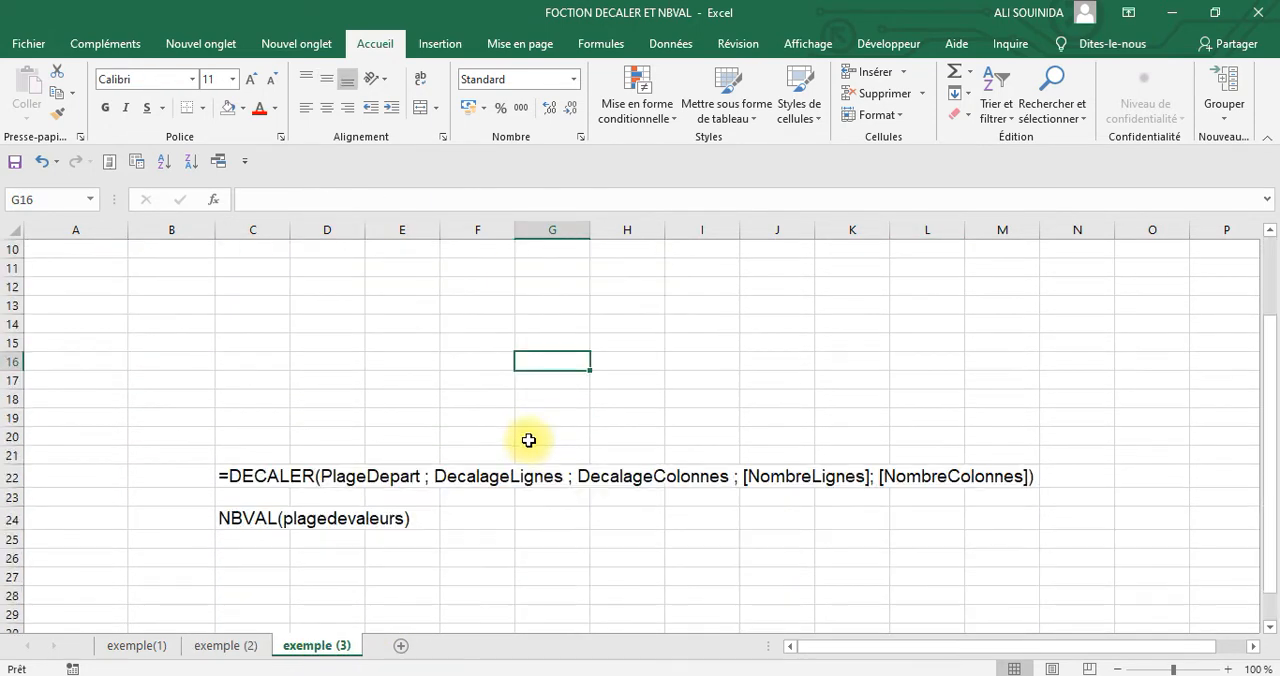
scroll(529, 440, up, 4)
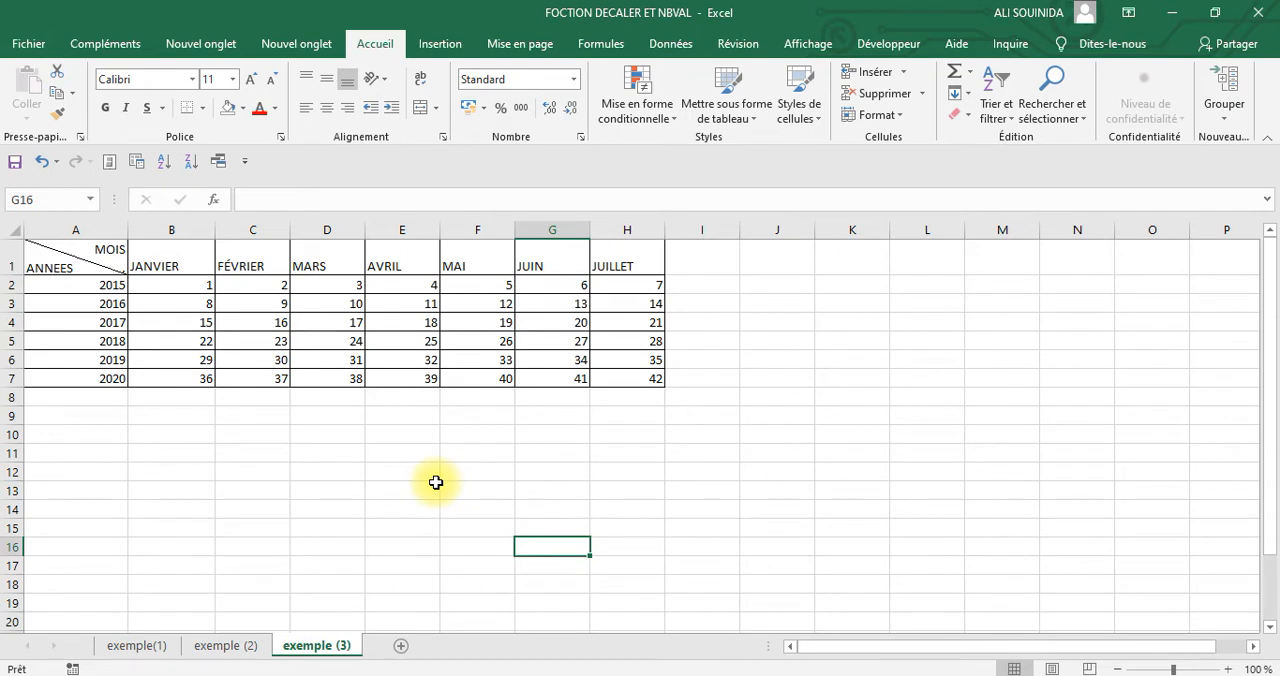
click(840, 414)
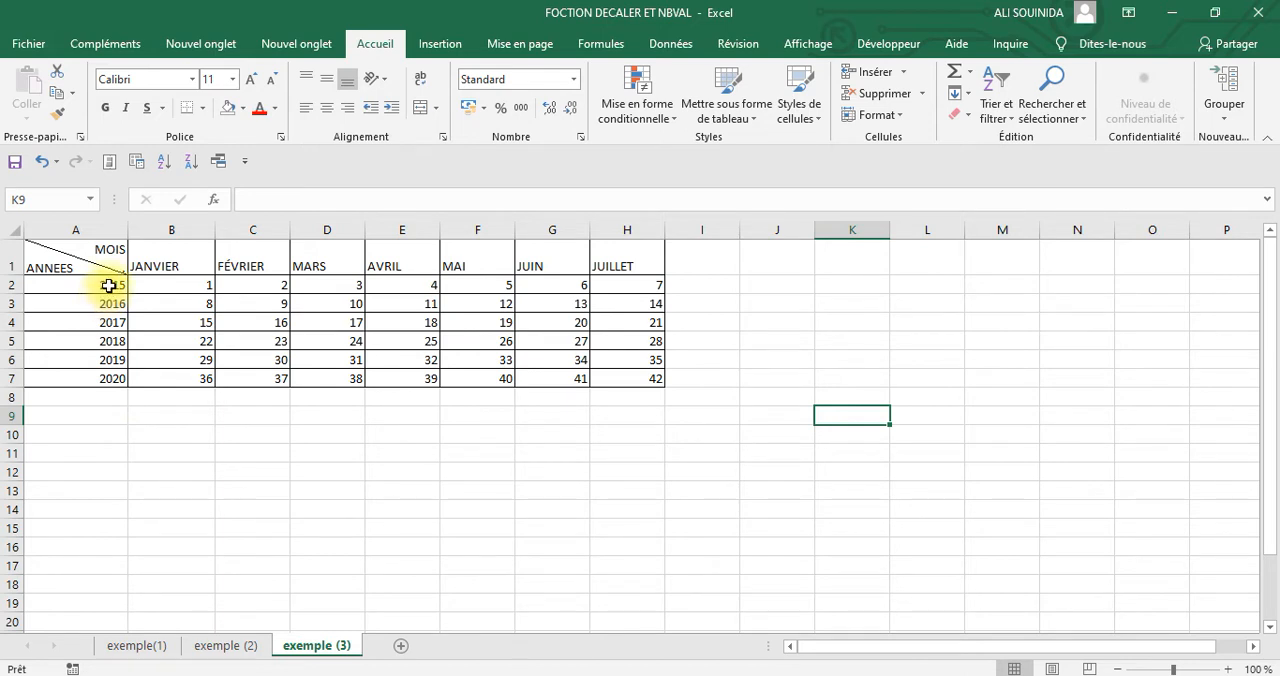
Name the range of years A2:A7 annee
drag(108, 286, 109, 372)
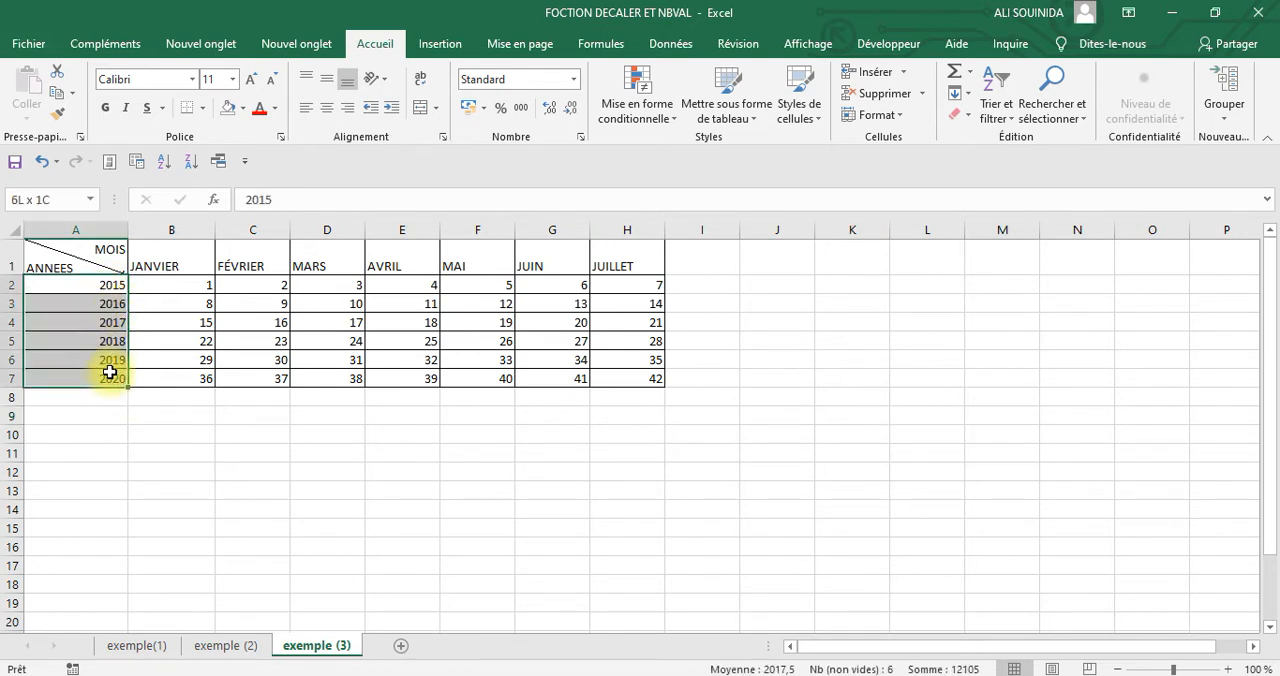
click(68, 197)
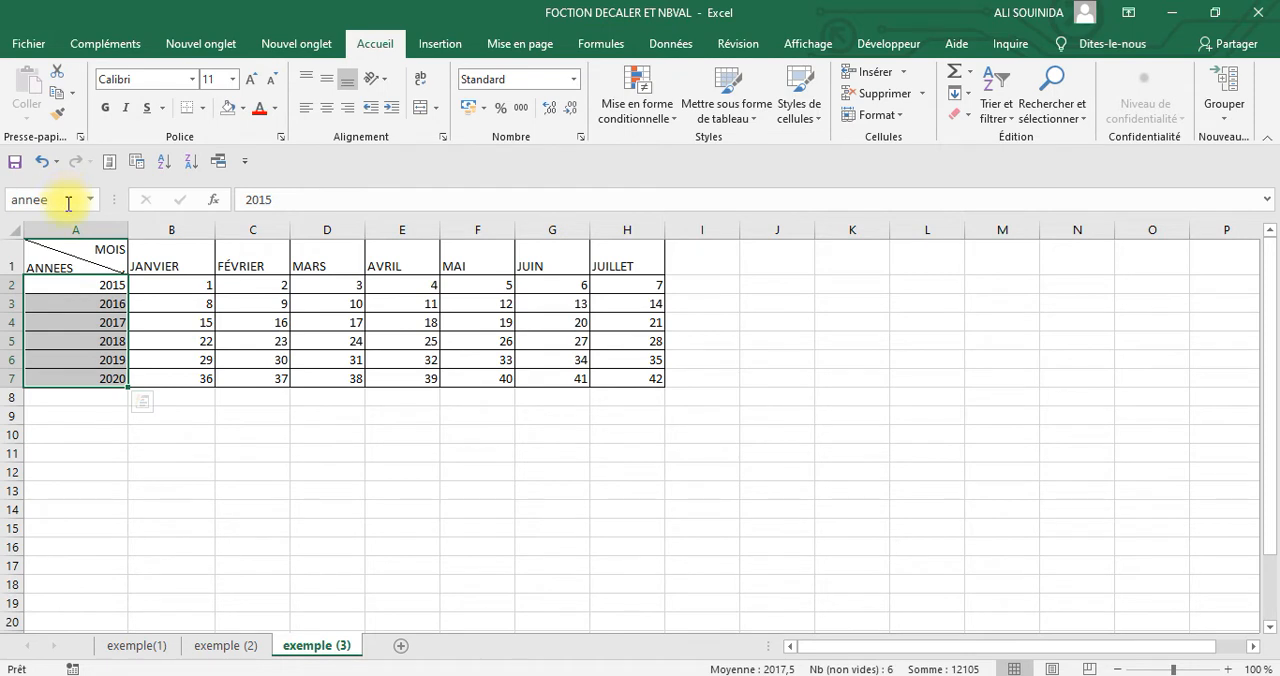
click(912, 486)
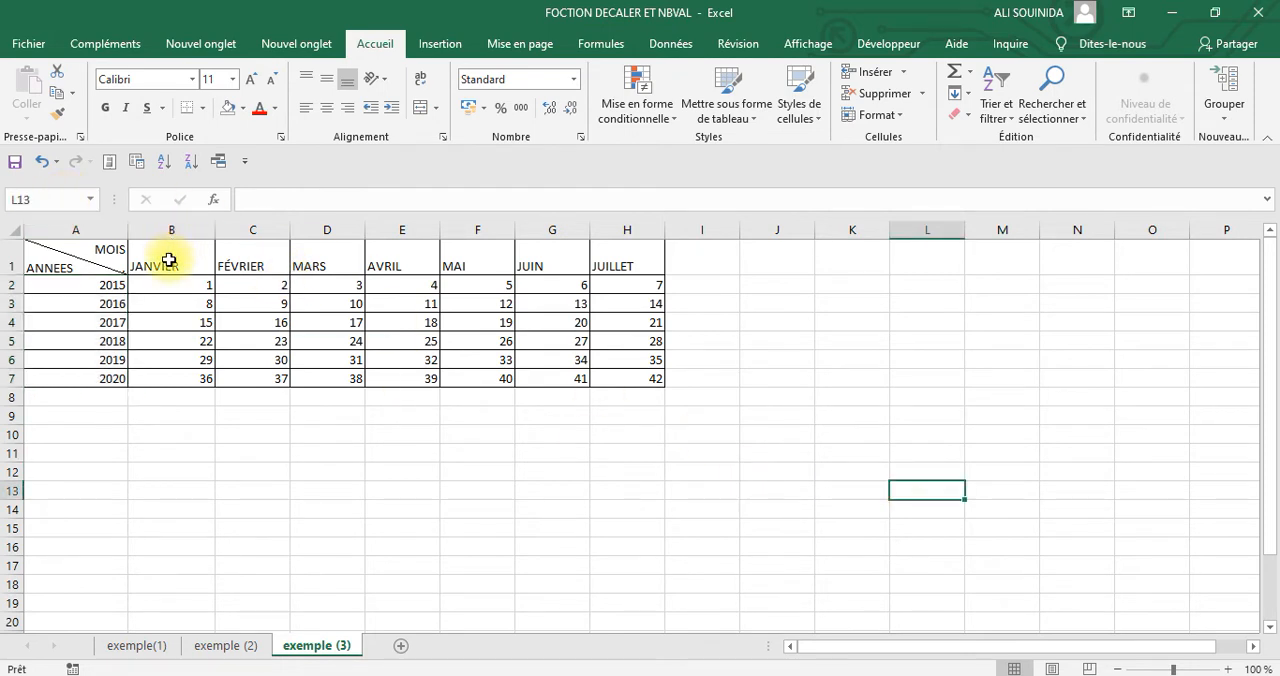
Name the range of month headings B1:H1 mois
drag(169, 260, 594, 268)
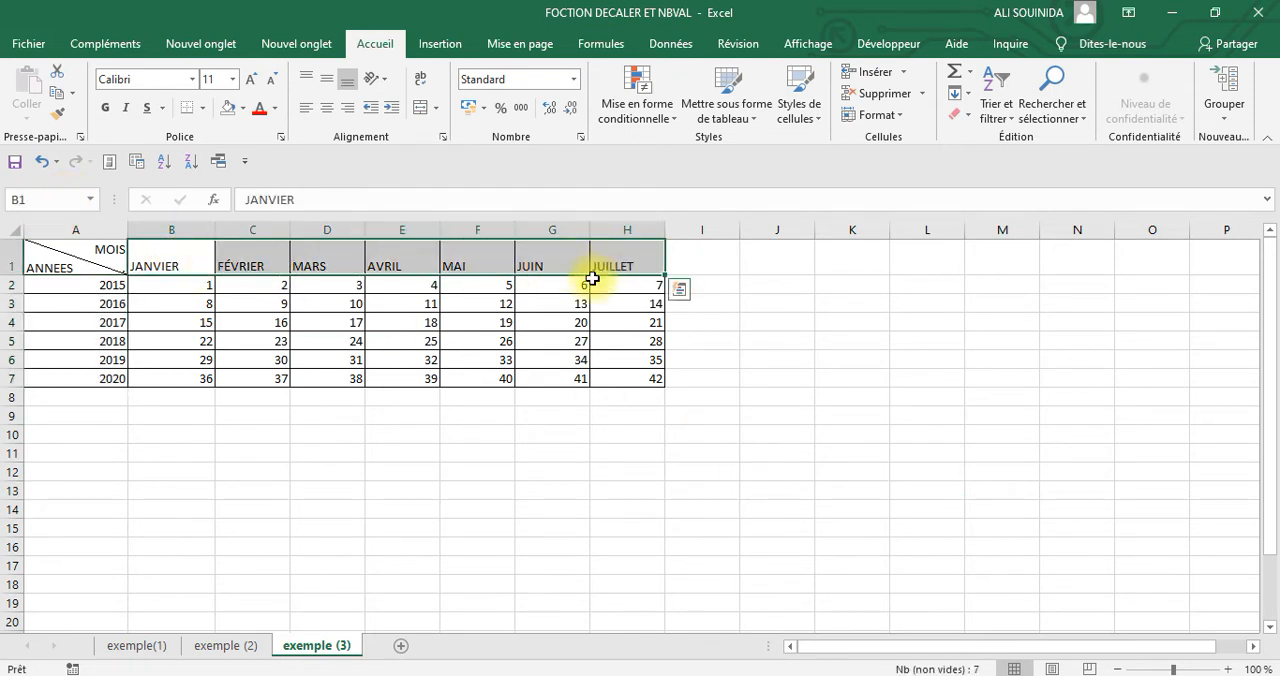
click(40, 199)
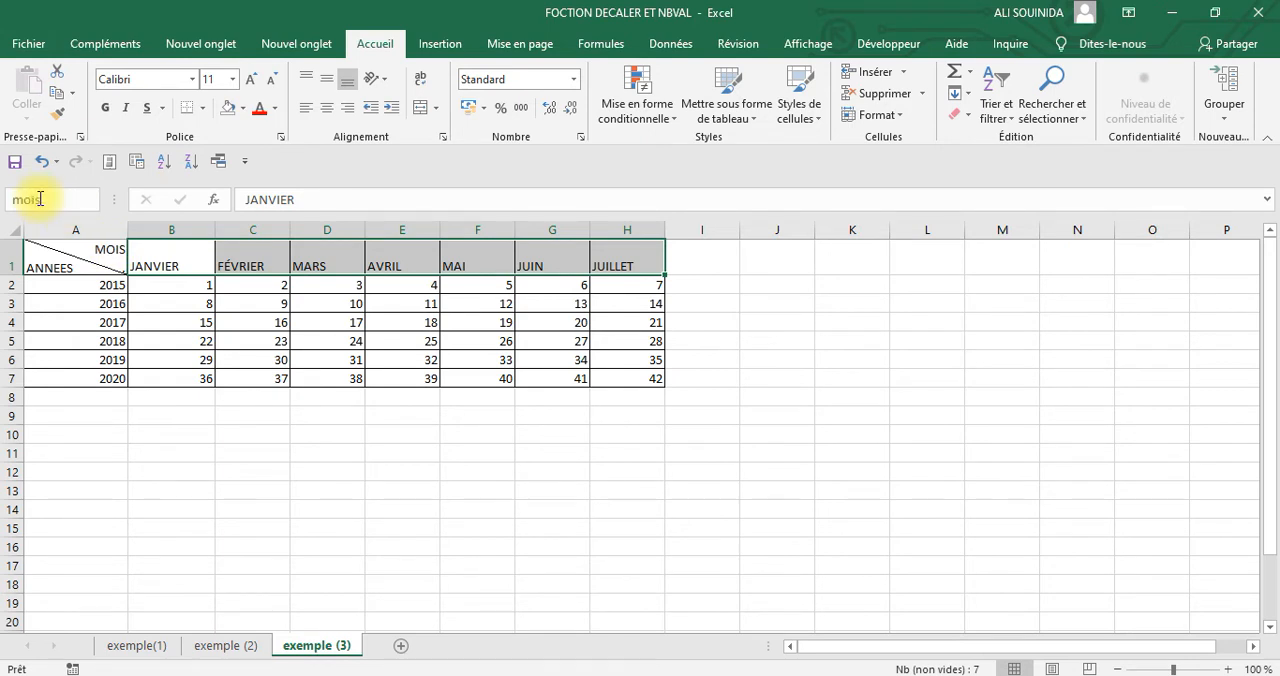
text(mois)
key(Return)
click(829, 506)
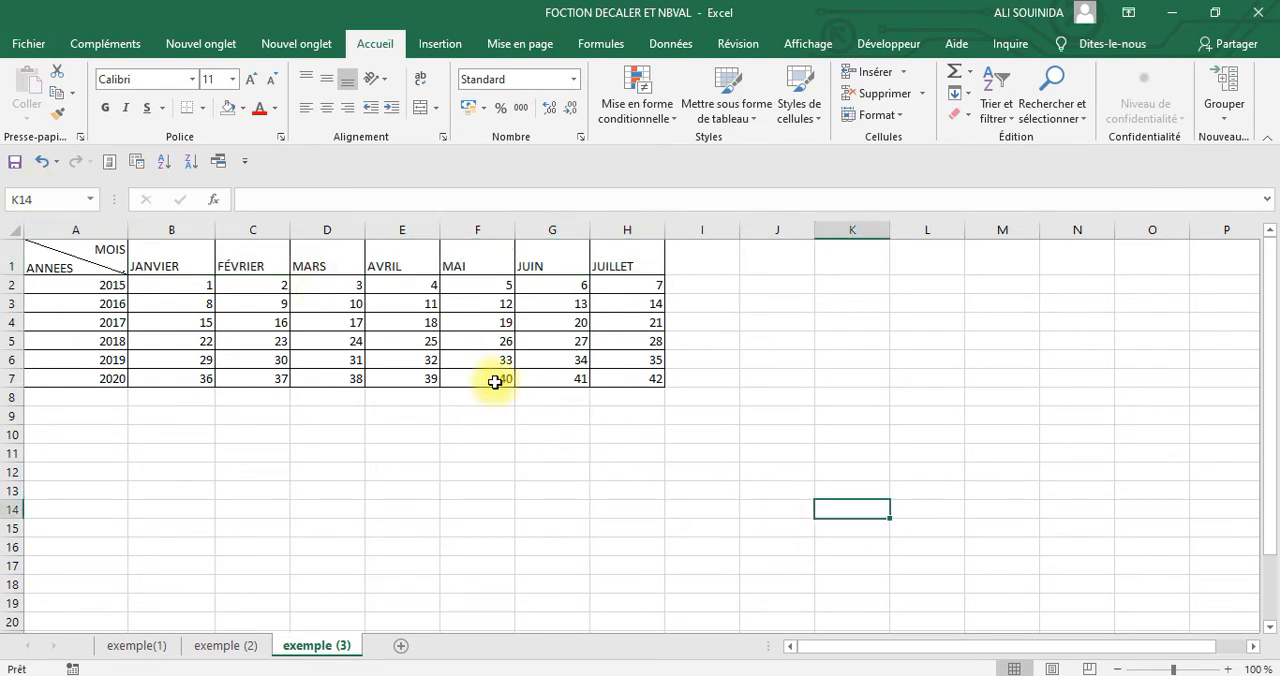
Name the block of table values B2:H7 chiffre
click(175, 289)
drag(175, 289, 616, 377)
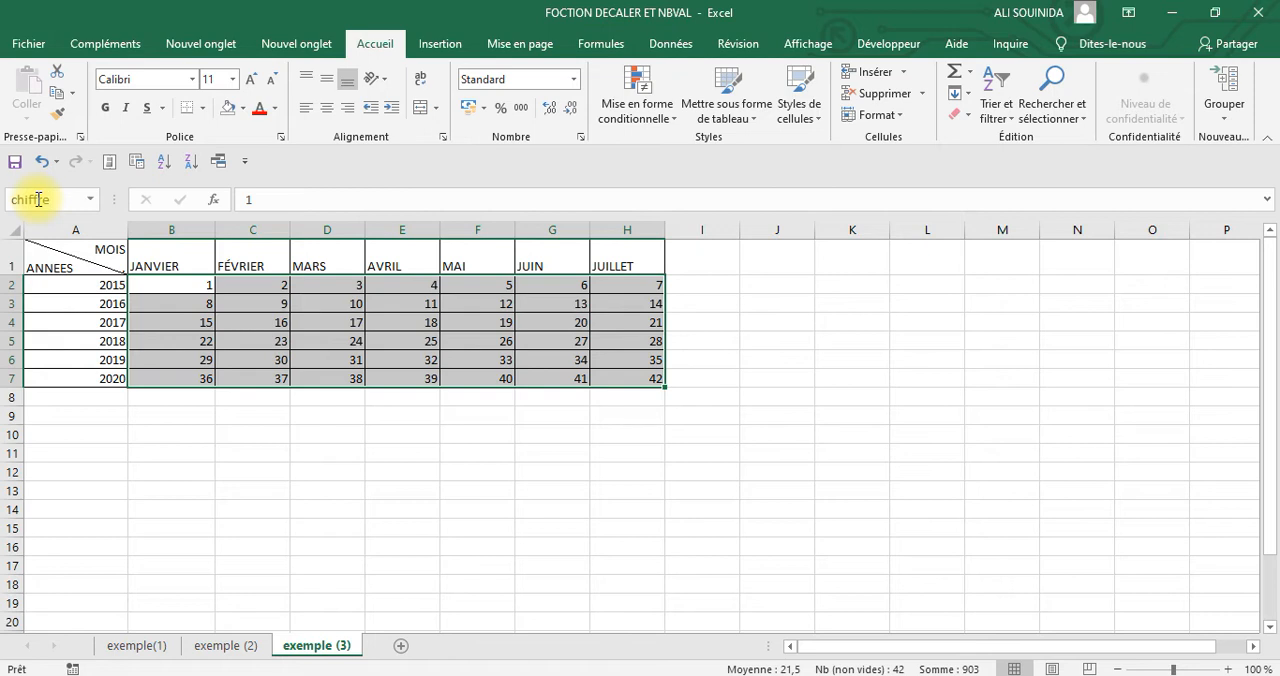
click(758, 396)
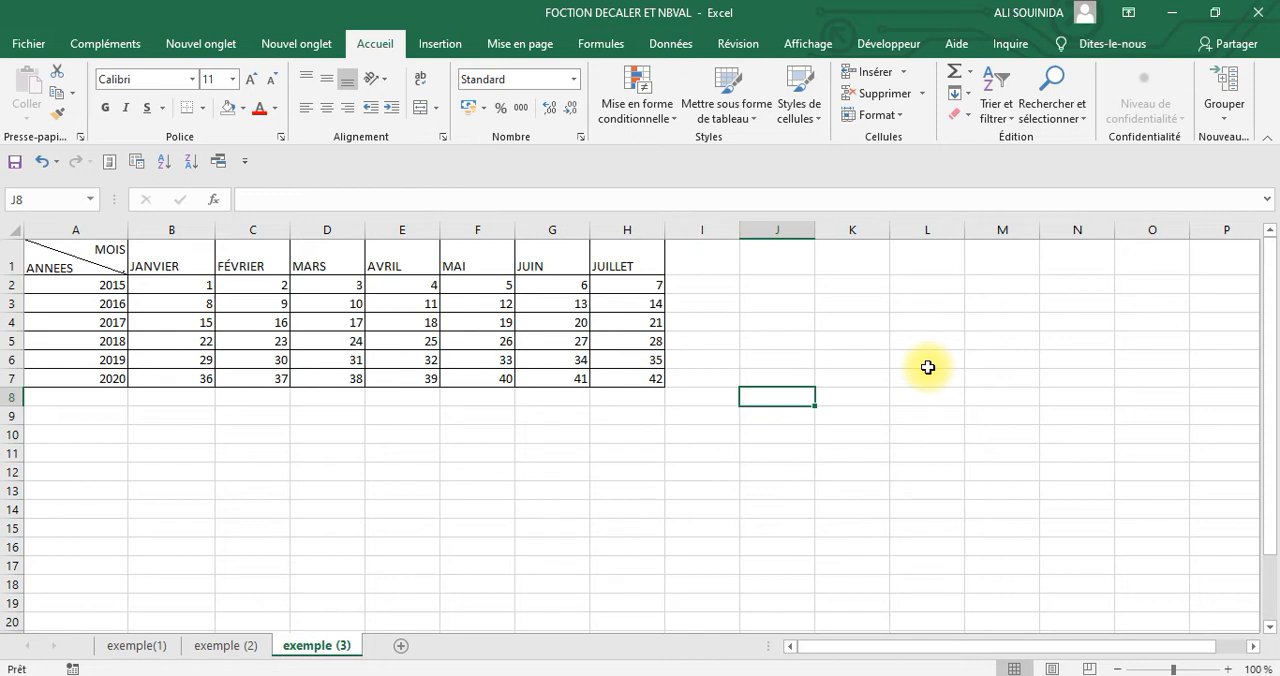
Insert an NBVAL formula in cell K2 that counts the non-empty cells of column A
click(855, 287)
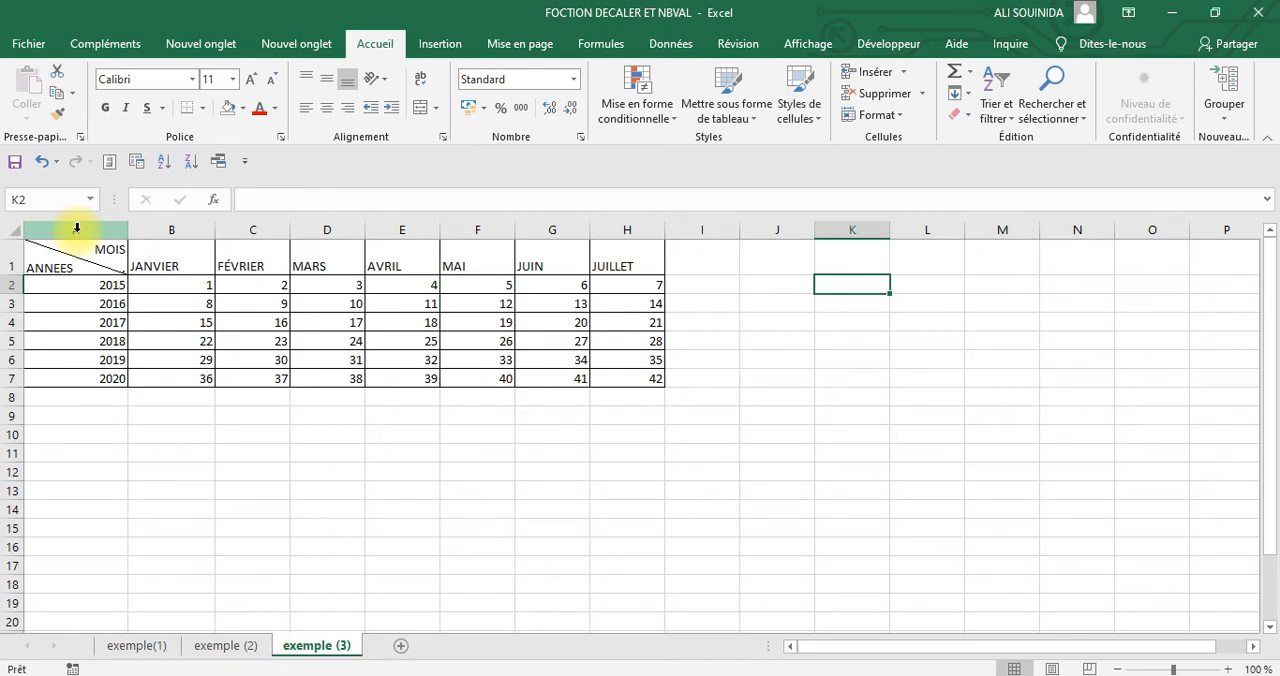
click(213, 200)
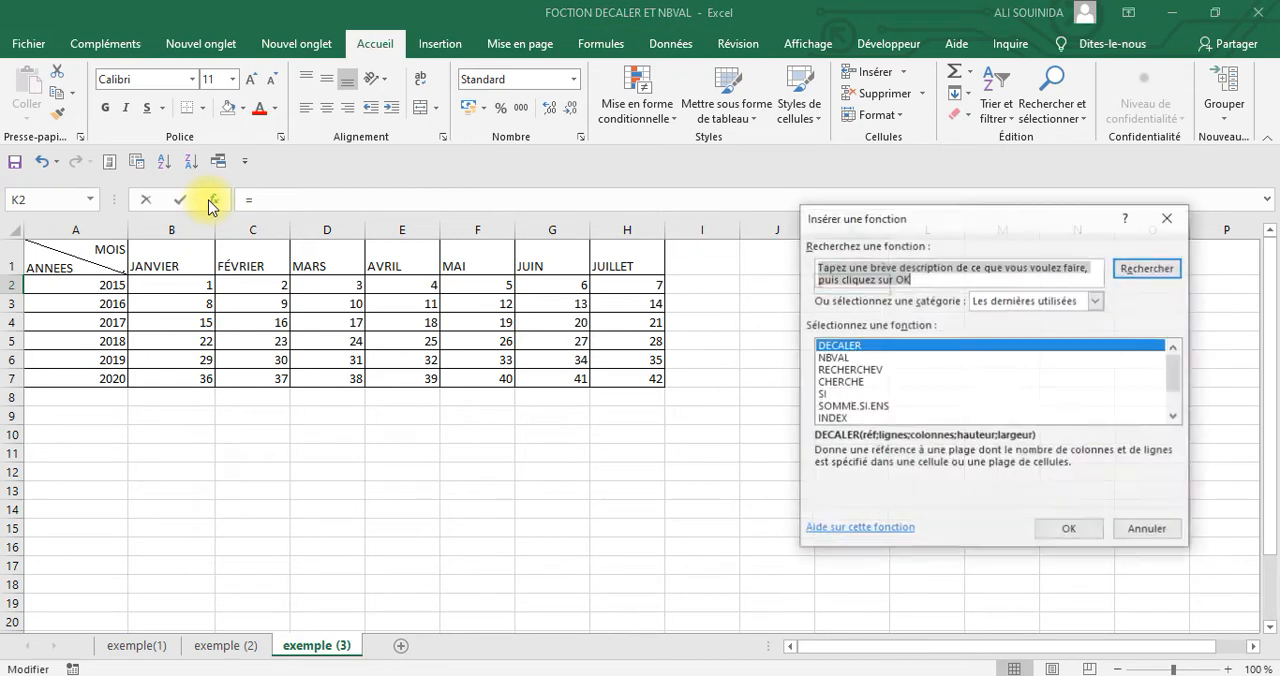
click(843, 360)
click(1066, 540)
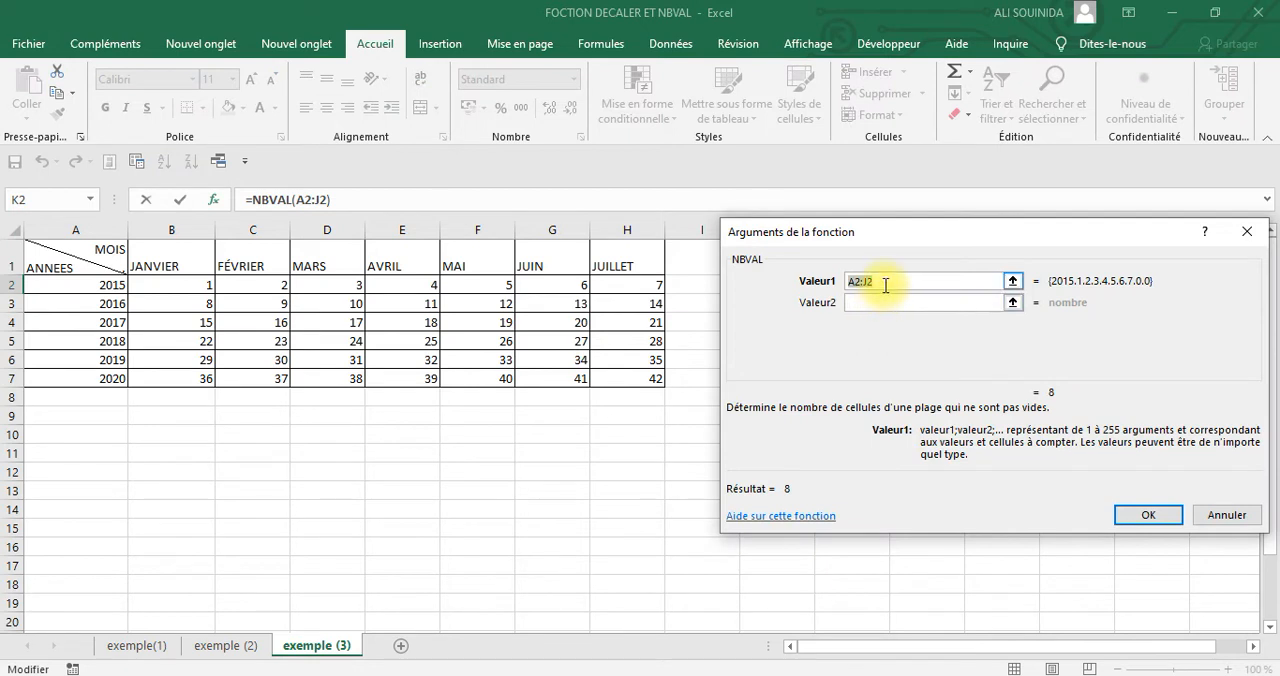
click(62, 229)
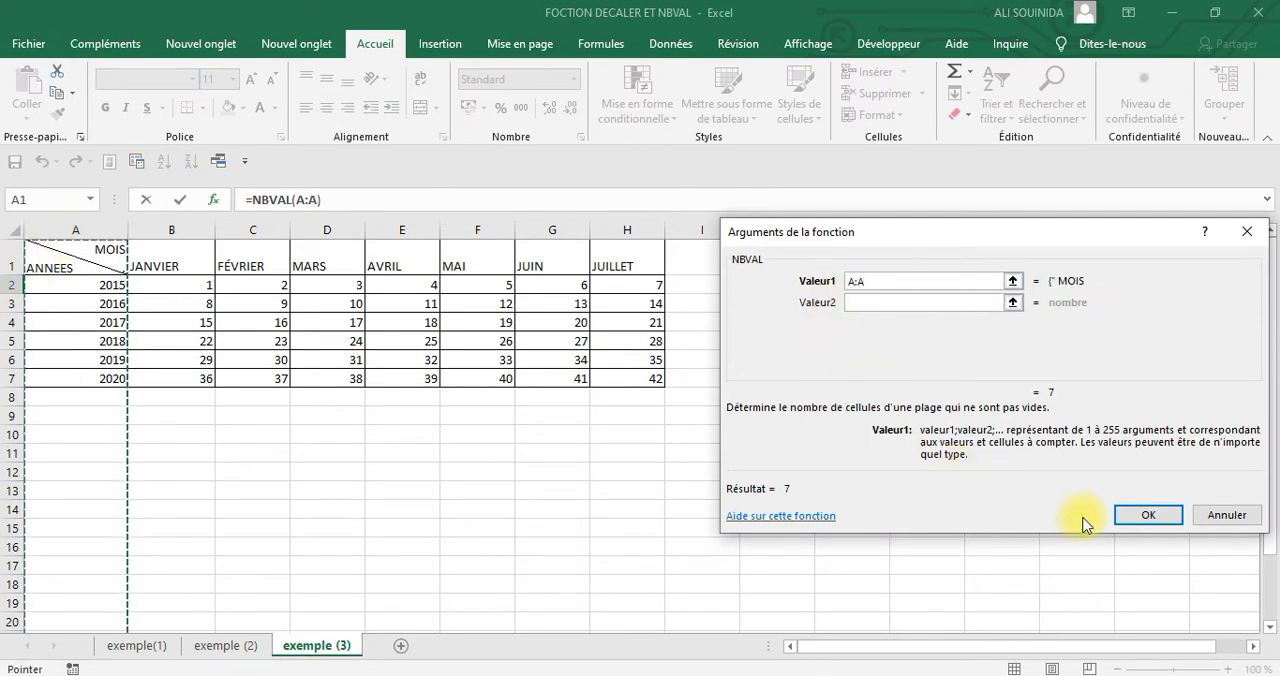
click(1140, 516)
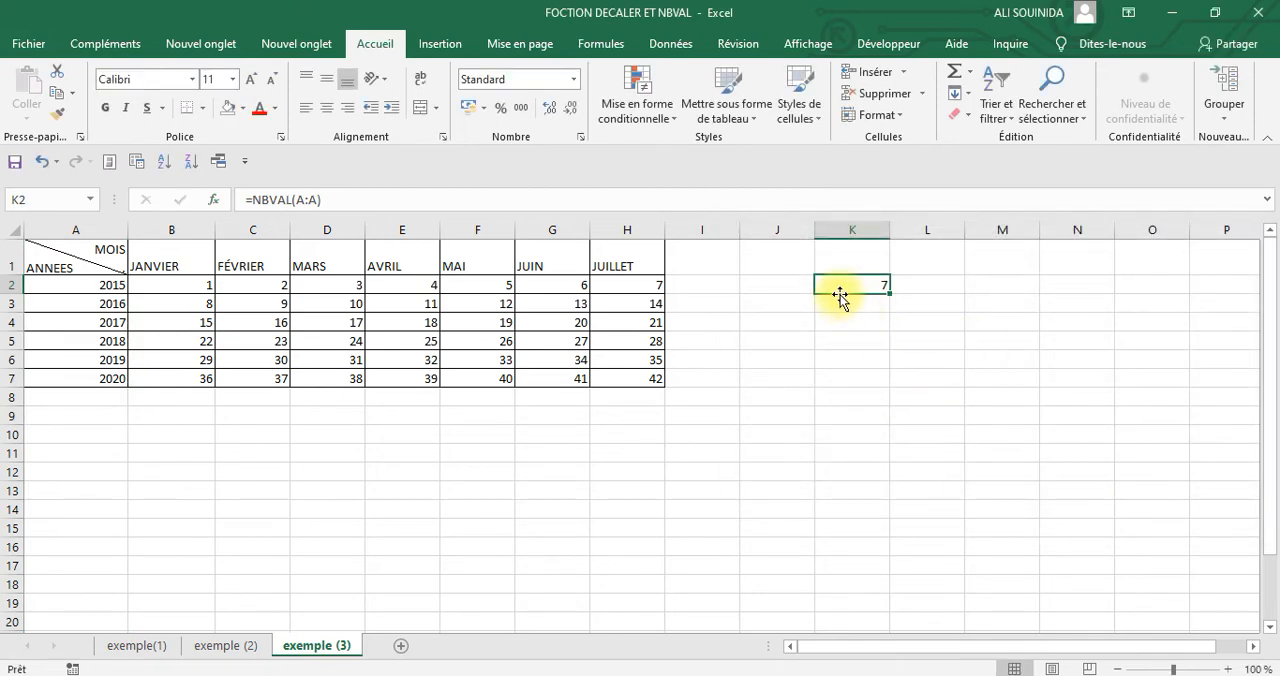
click(990, 322)
Copy cell K2 and paste only its value into K3 with Paste Special
click(870, 285)
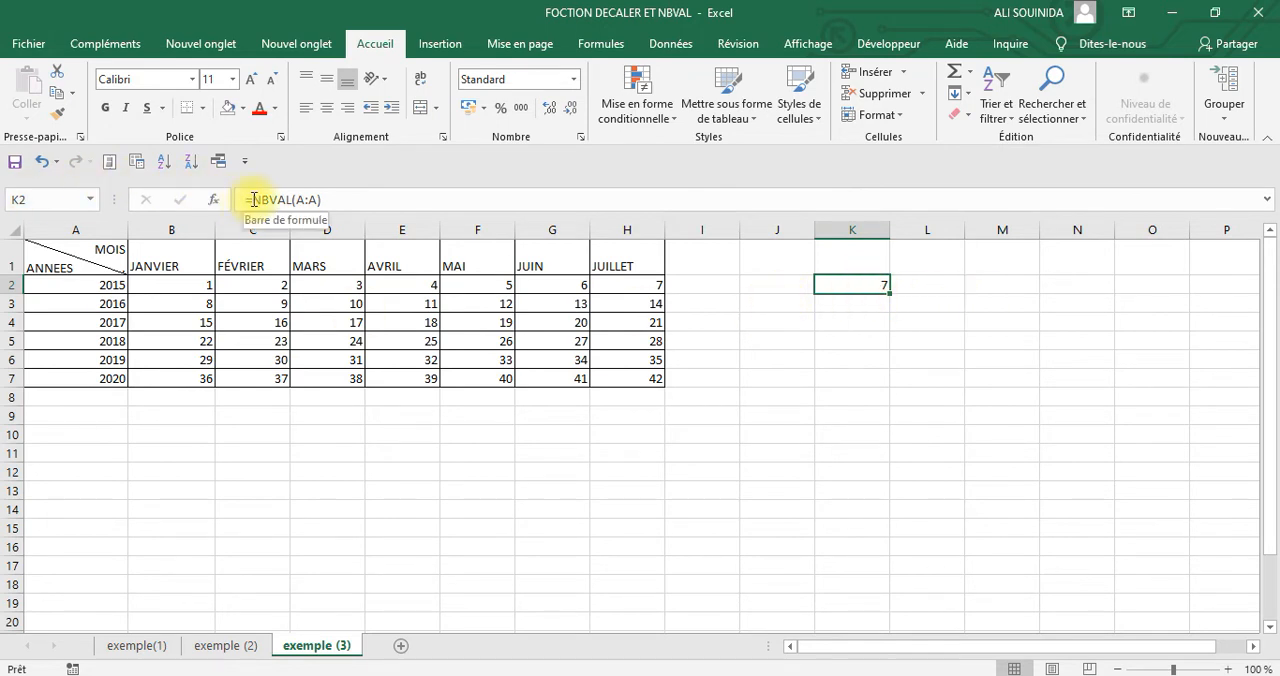
right_click(866, 281)
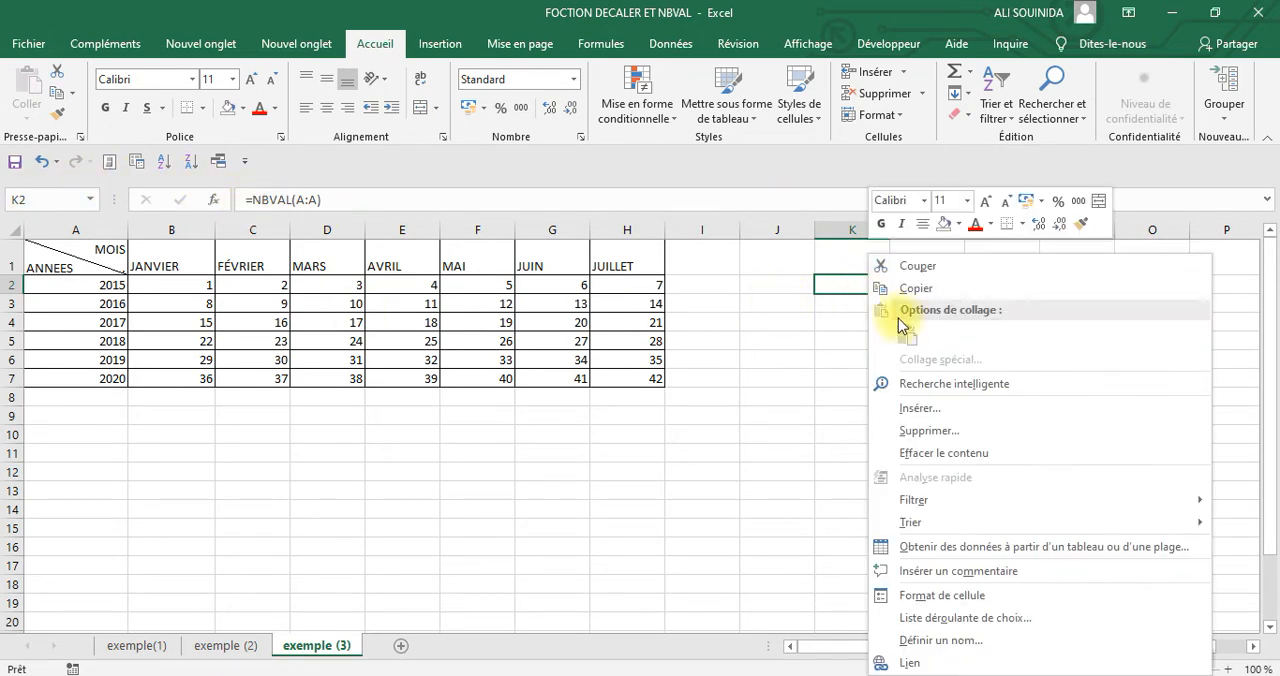
click(897, 287)
click(845, 307)
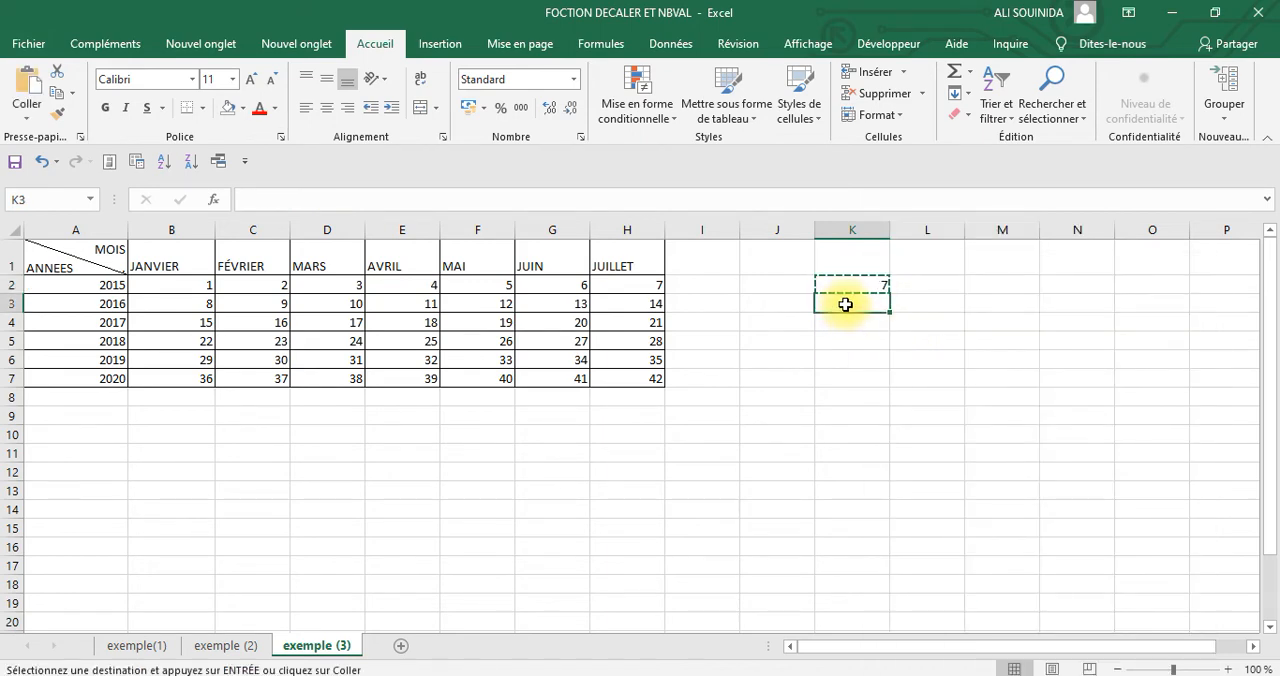
right_click(848, 303)
click(928, 362)
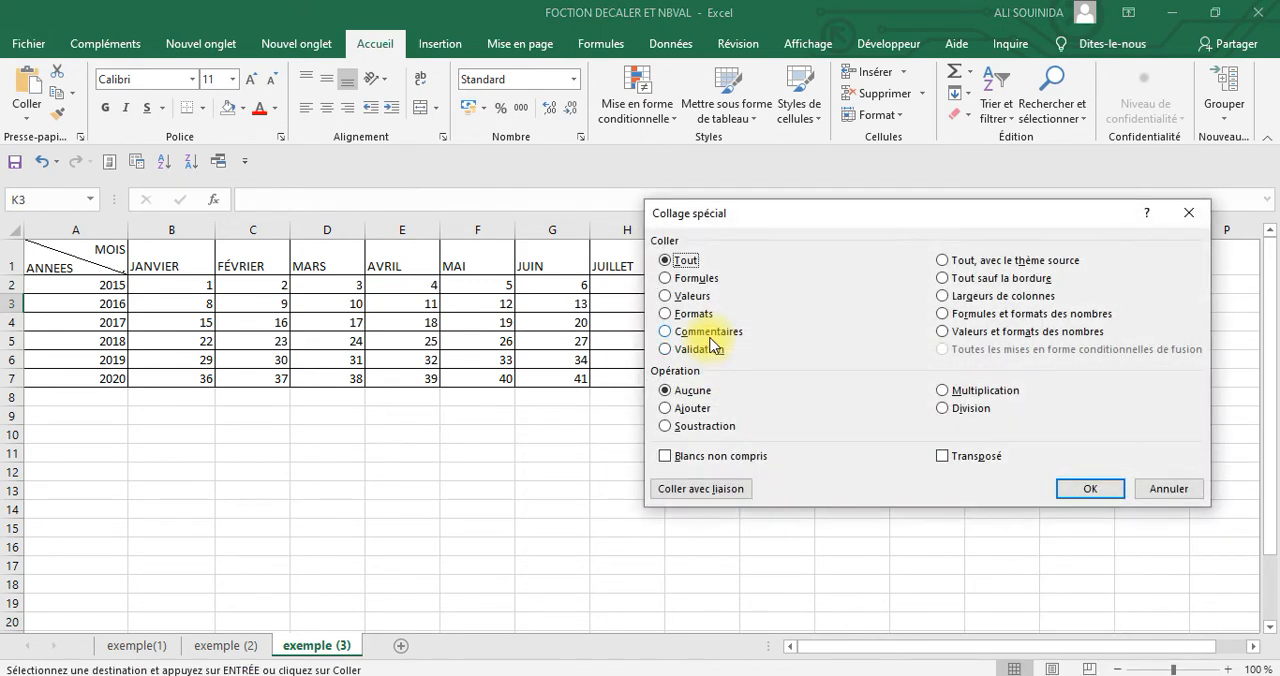
click(666, 296)
click(1090, 489)
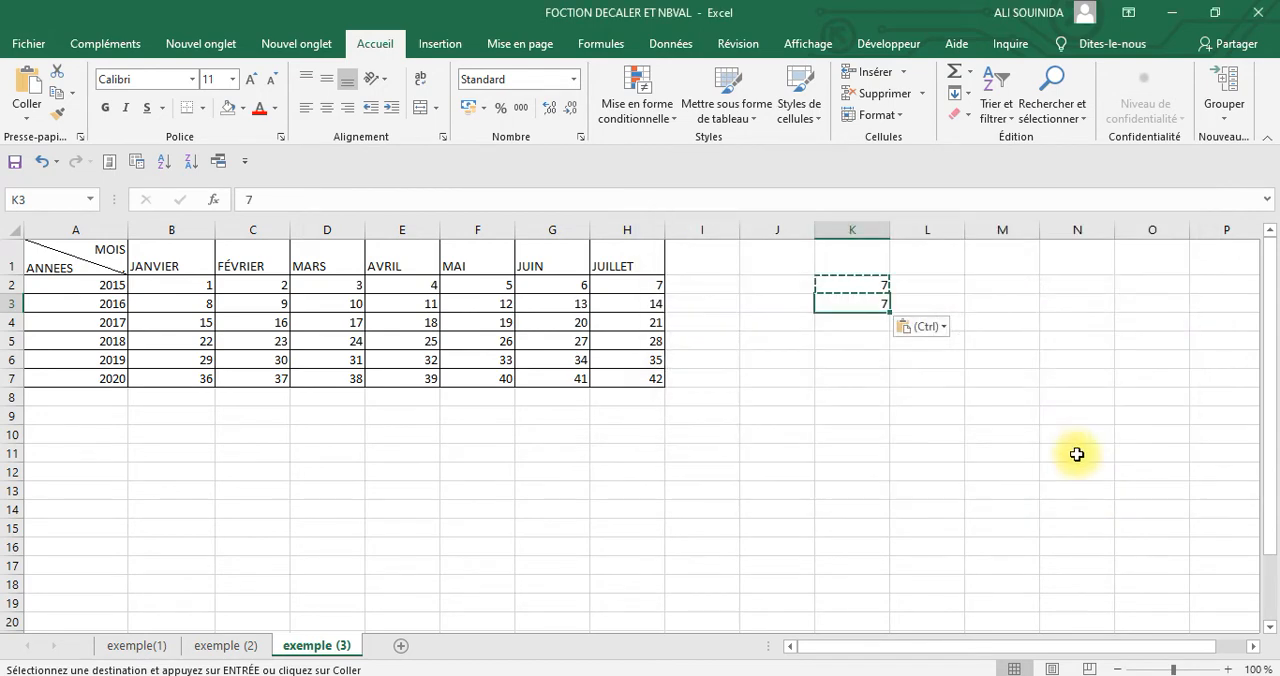
click(1080, 434)
Remove the equals sign from the formula in K2 so the cell holds the text NBVAL(A:A)
click(849, 284)
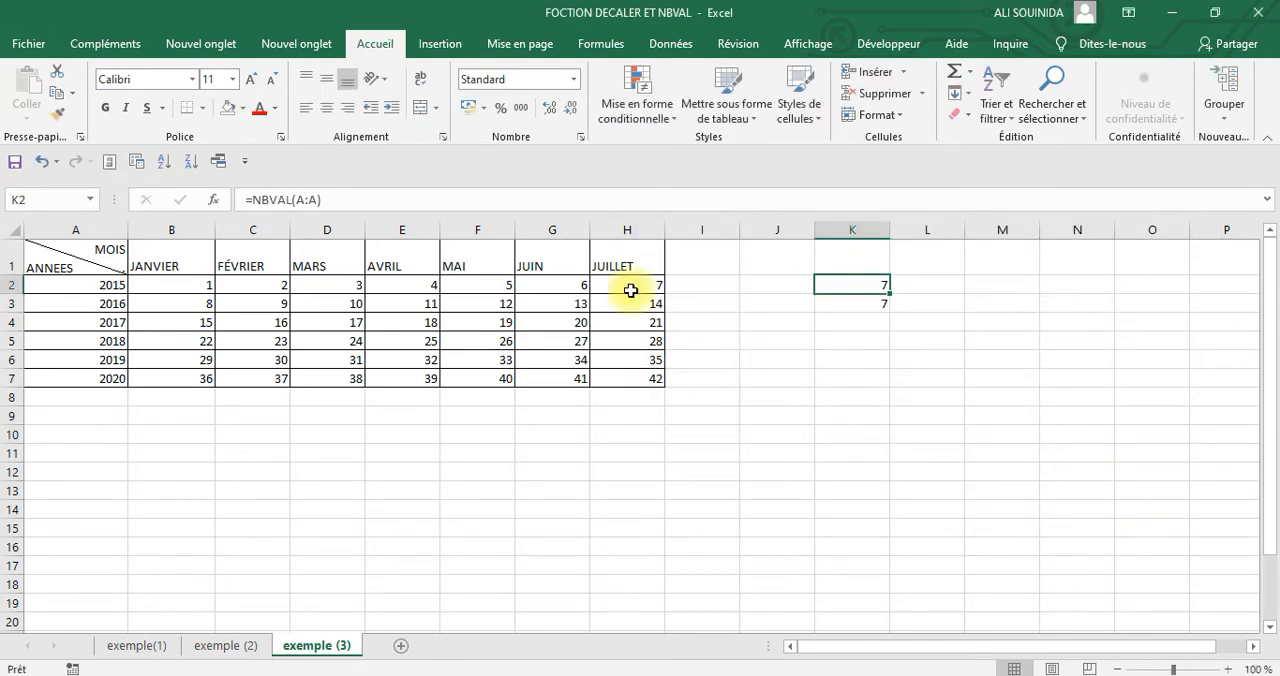
click(256, 198)
key(BackSpace)
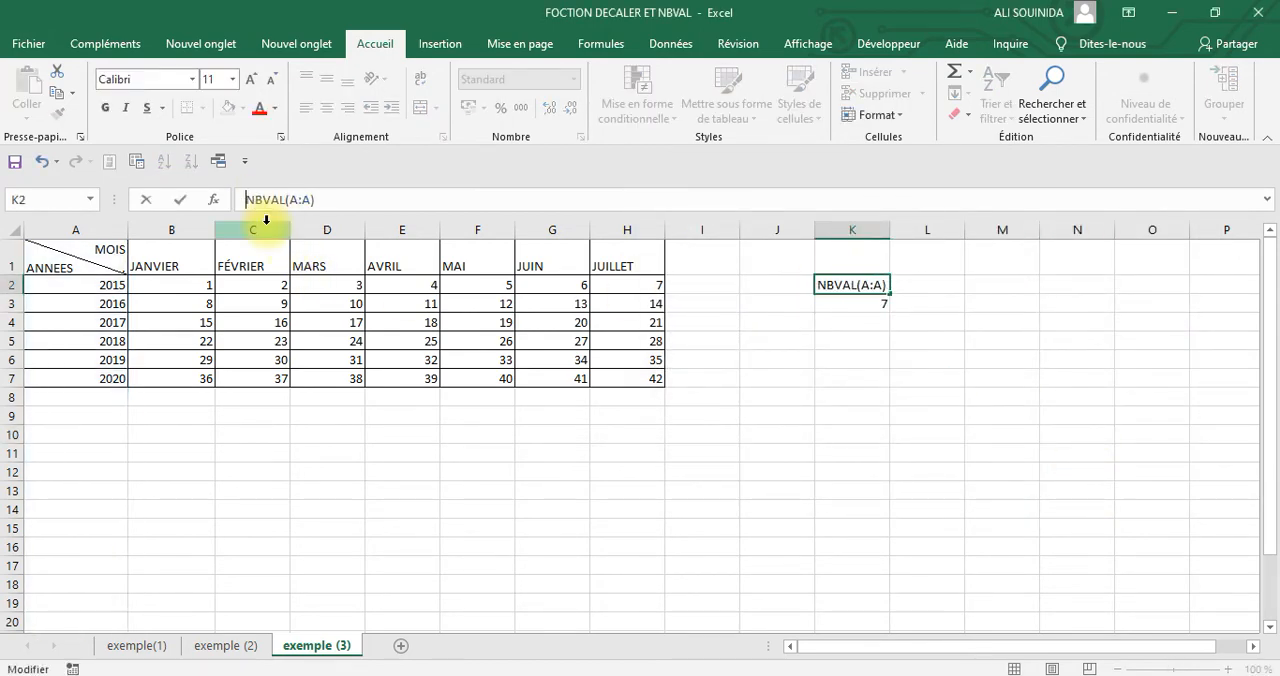
key(Return)
click(1152, 356)
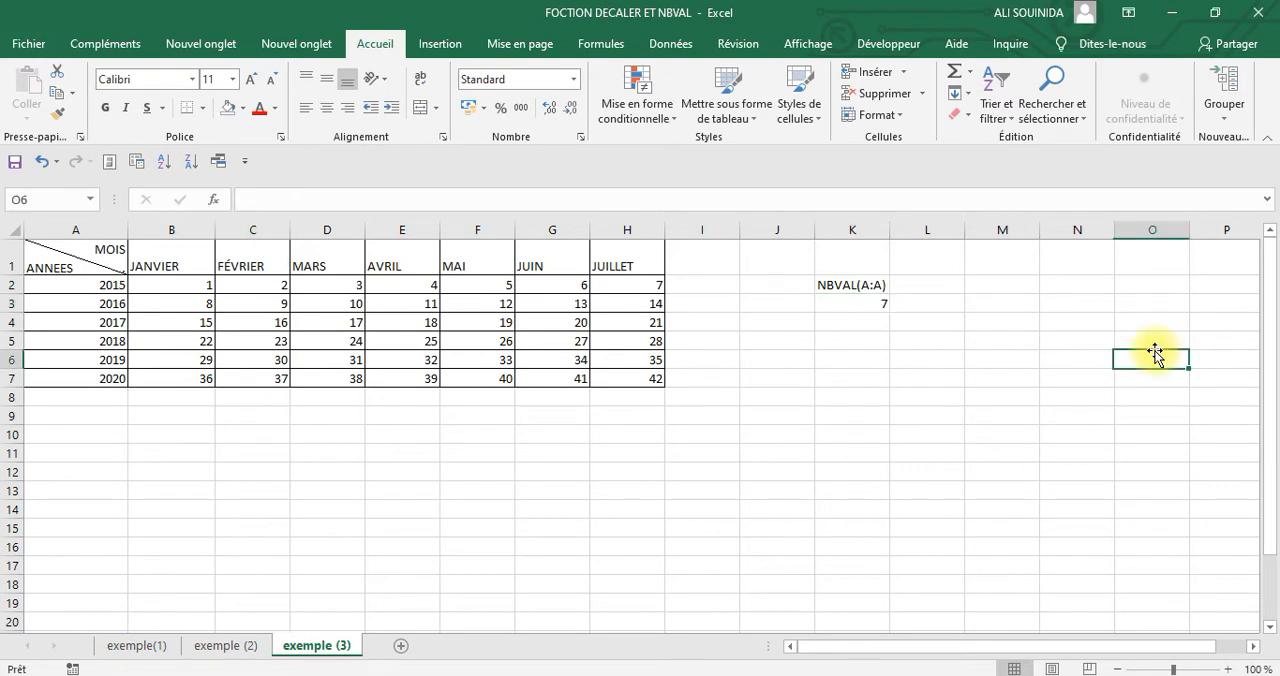
click(825, 286)
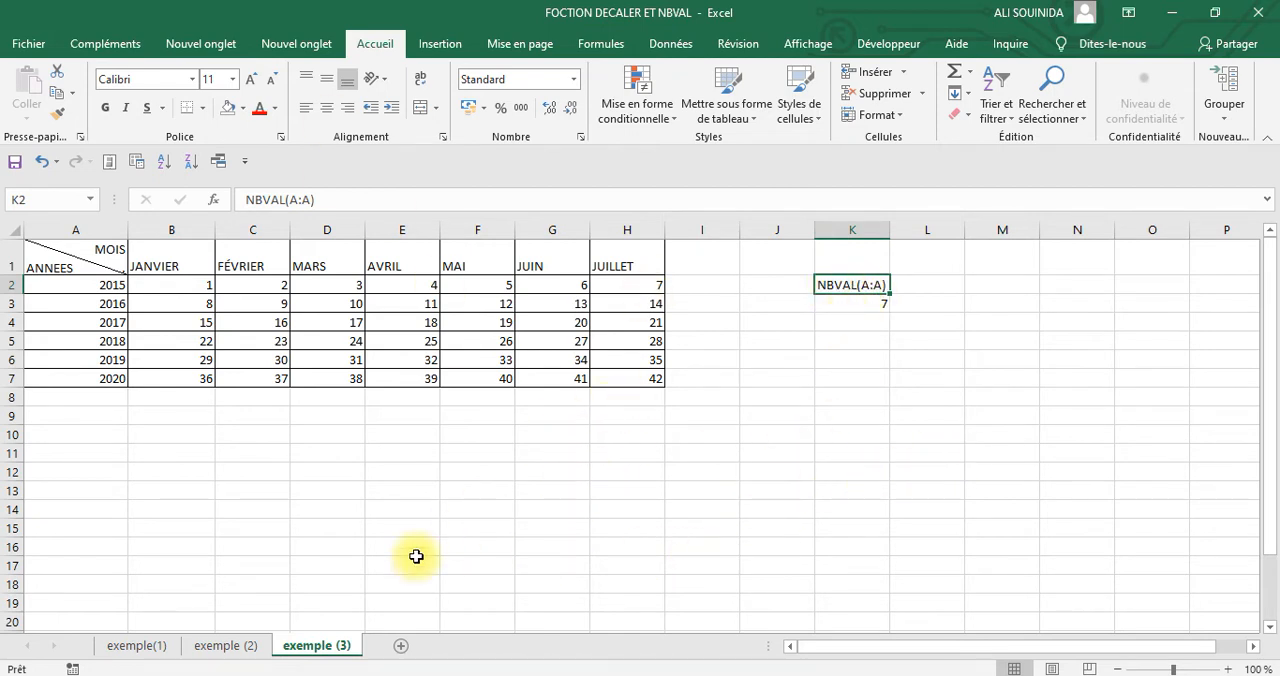
Add a list-type data validation to cell B9 with the named range annee as its source
click(140, 416)
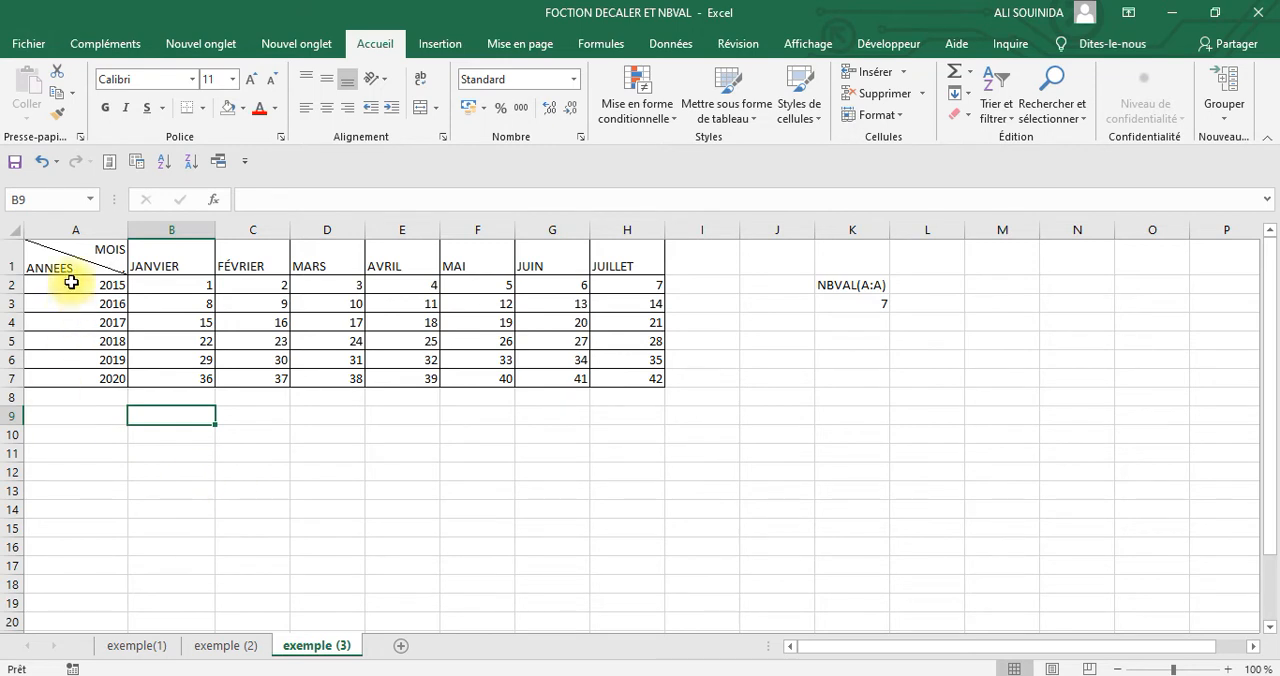
drag(73, 285, 73, 371)
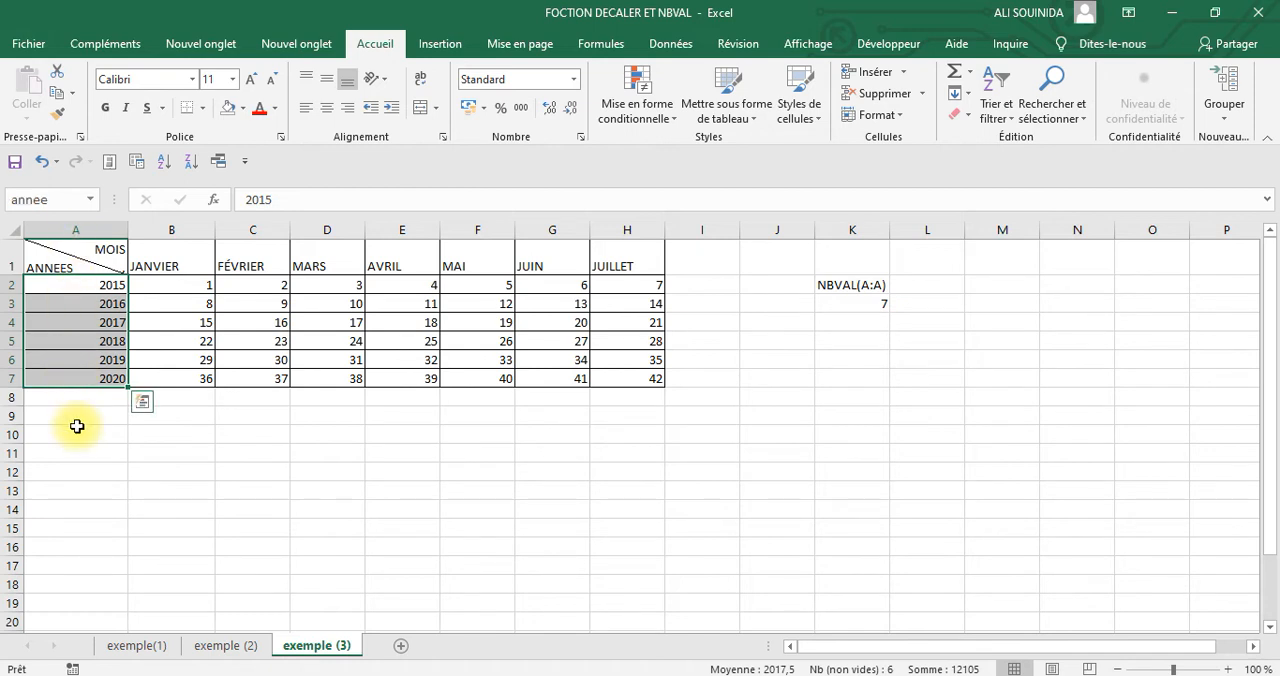
click(196, 419)
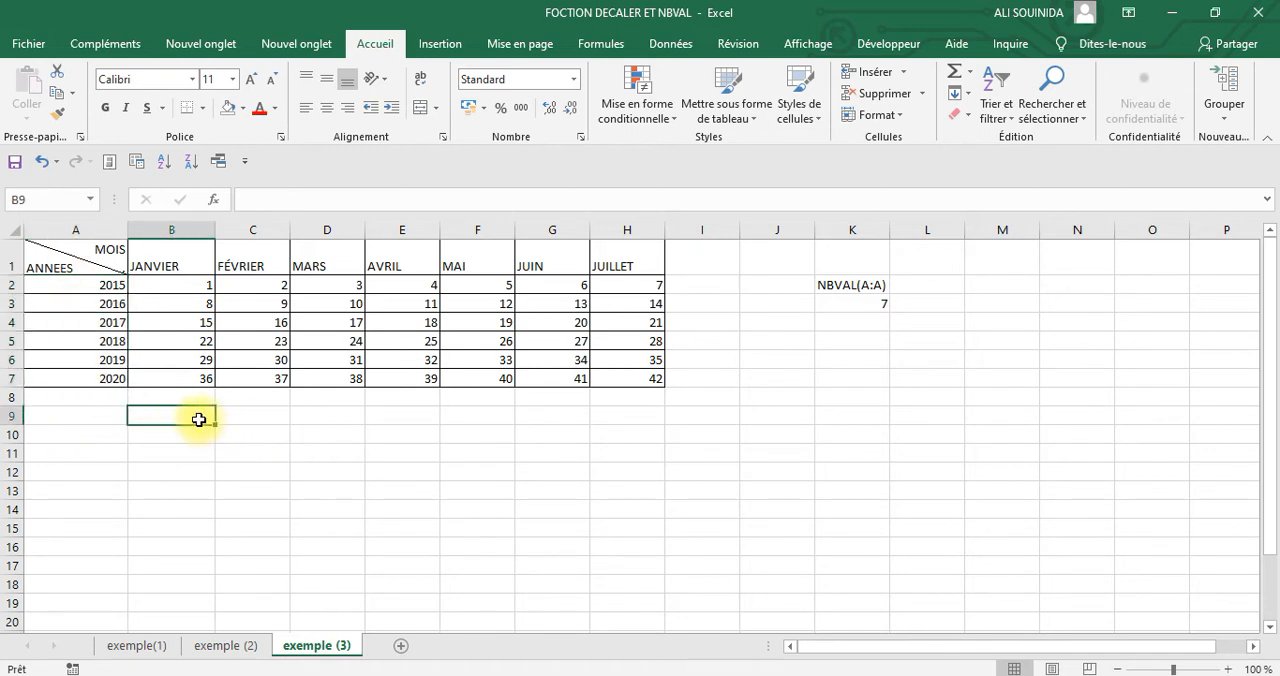
click(682, 46)
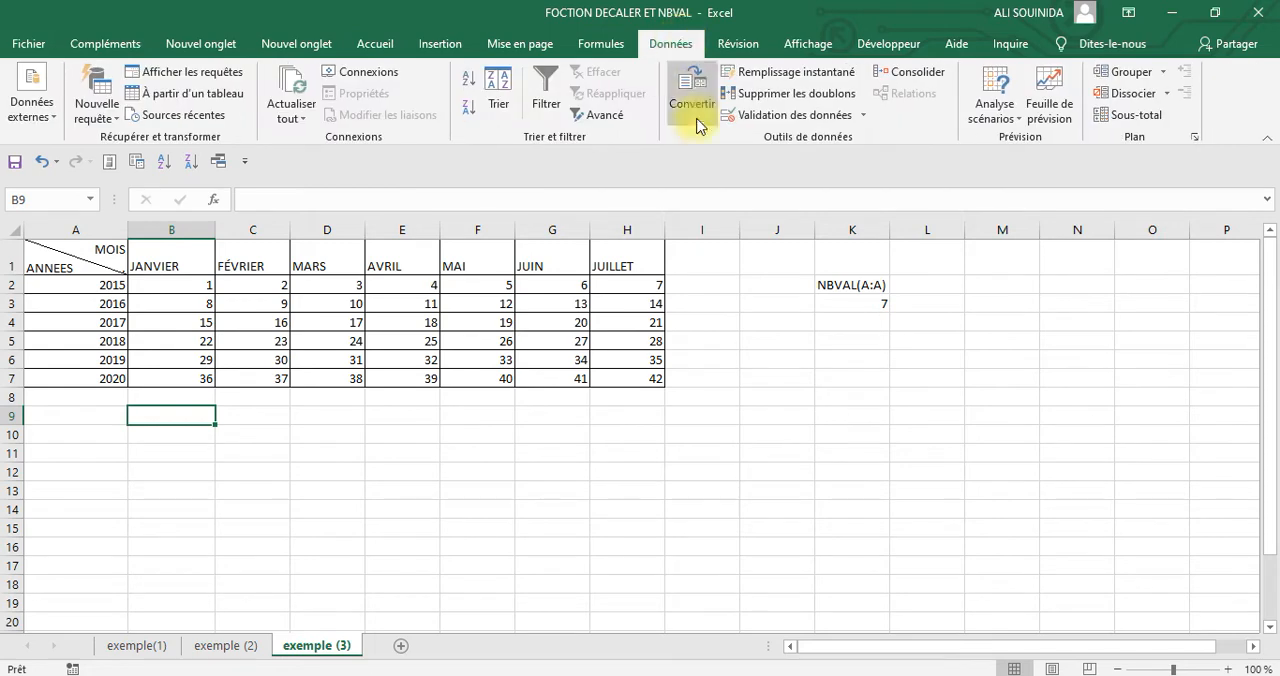
click(757, 117)
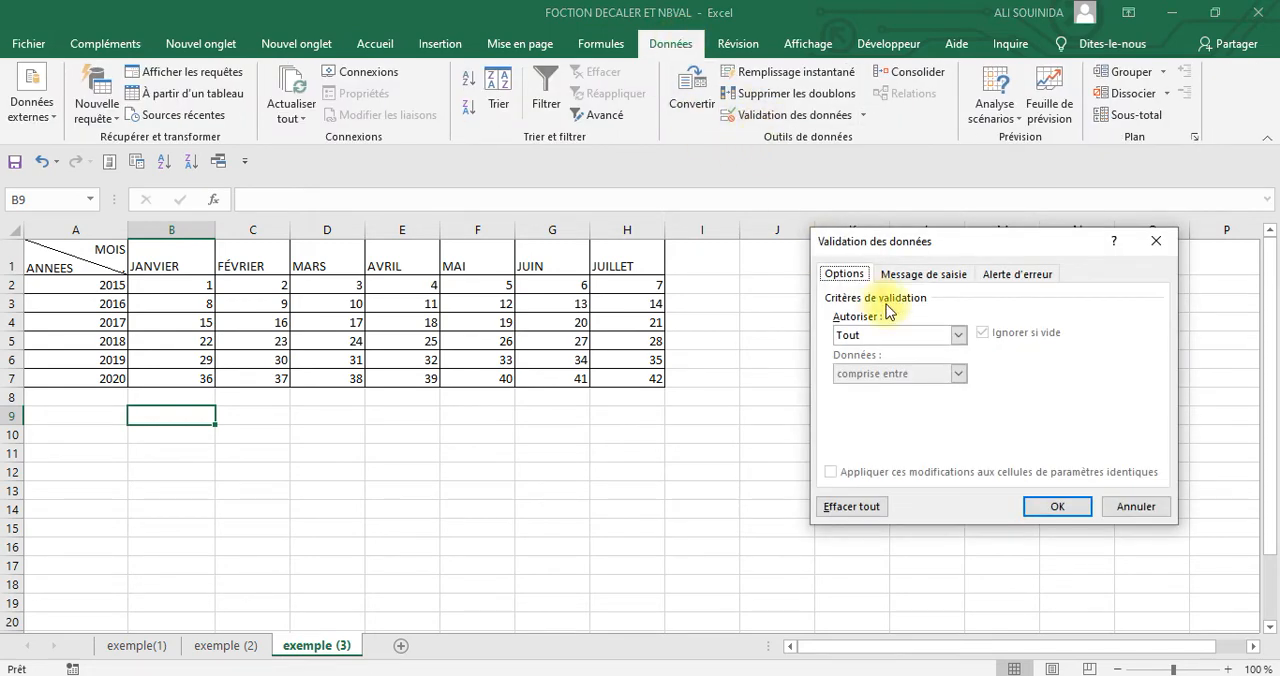
click(958, 335)
click(848, 388)
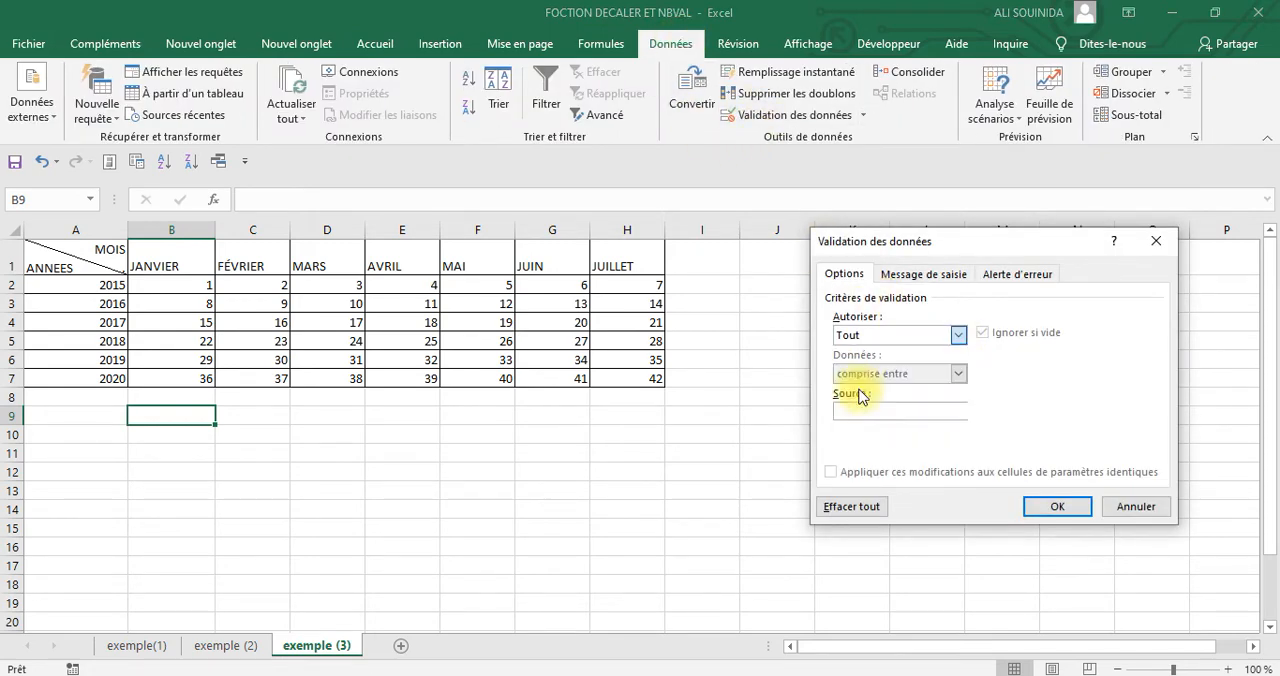
click(868, 410)
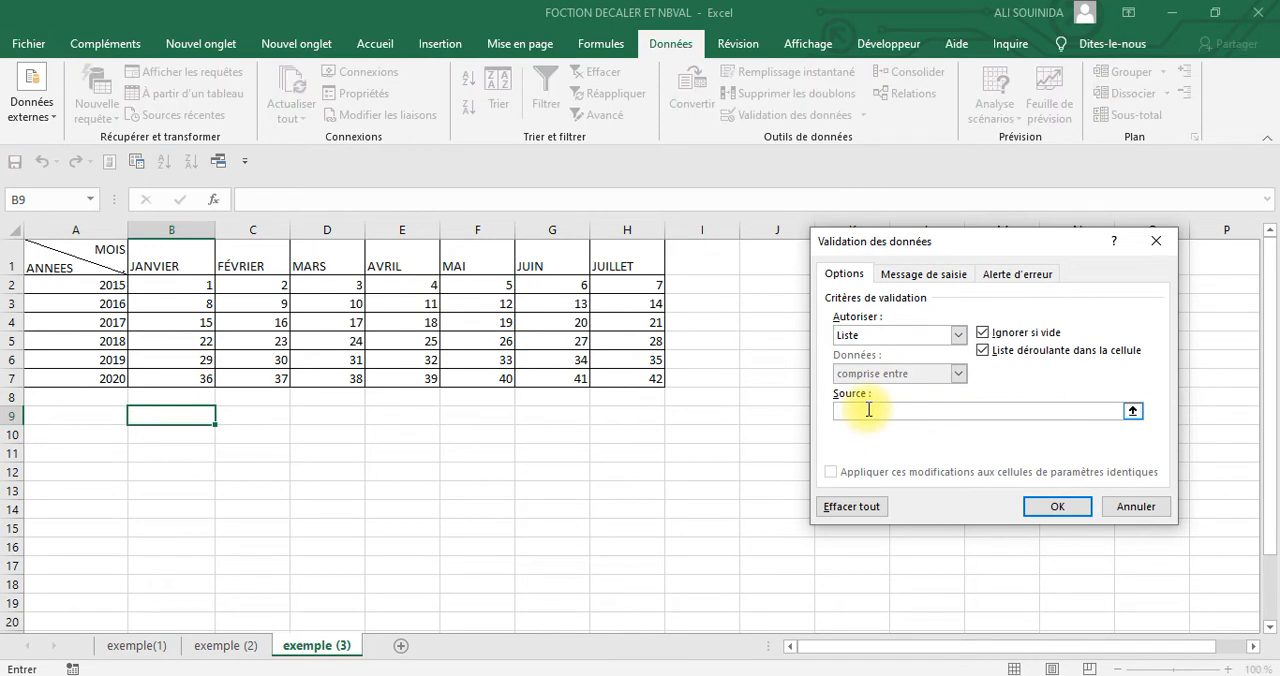
key(F3)
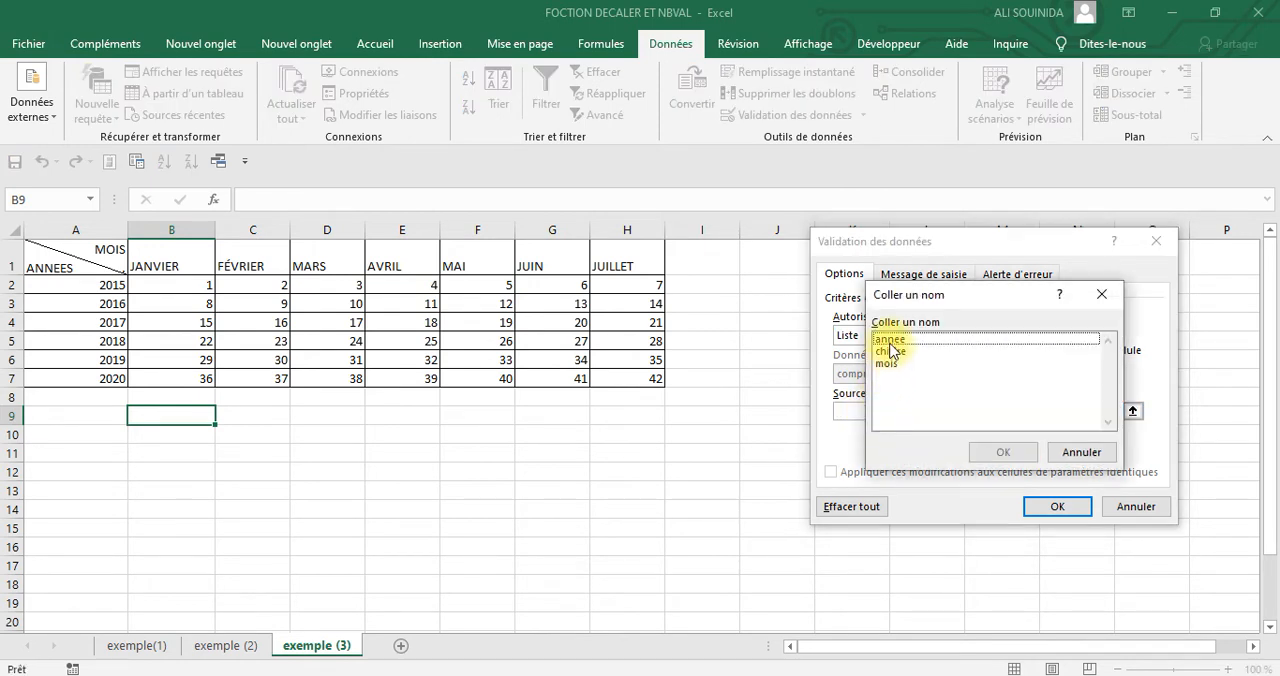
click(889, 340)
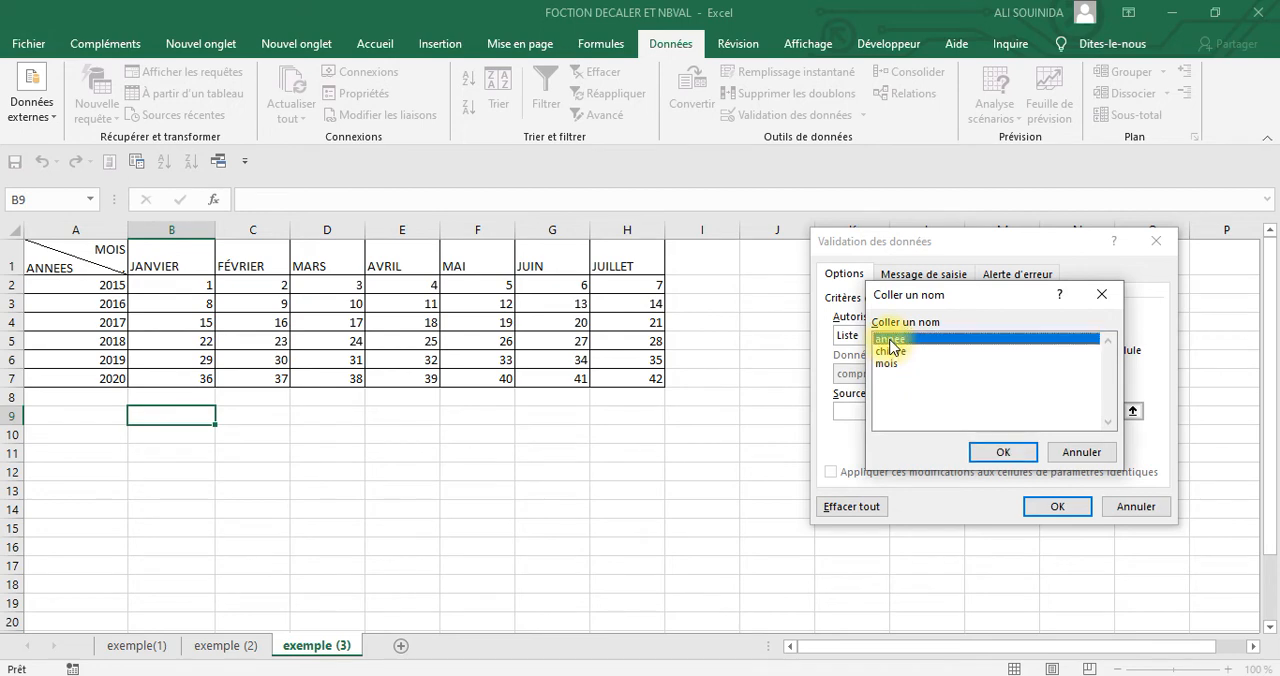
click(1001, 452)
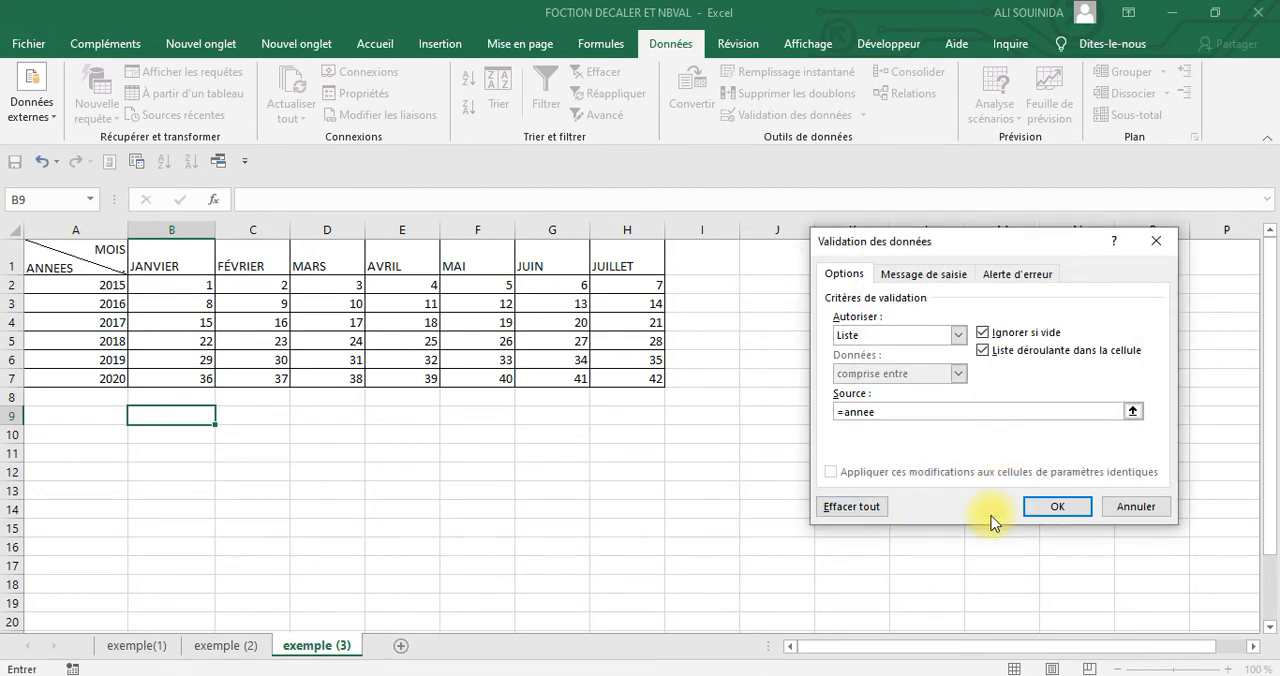
click(1051, 507)
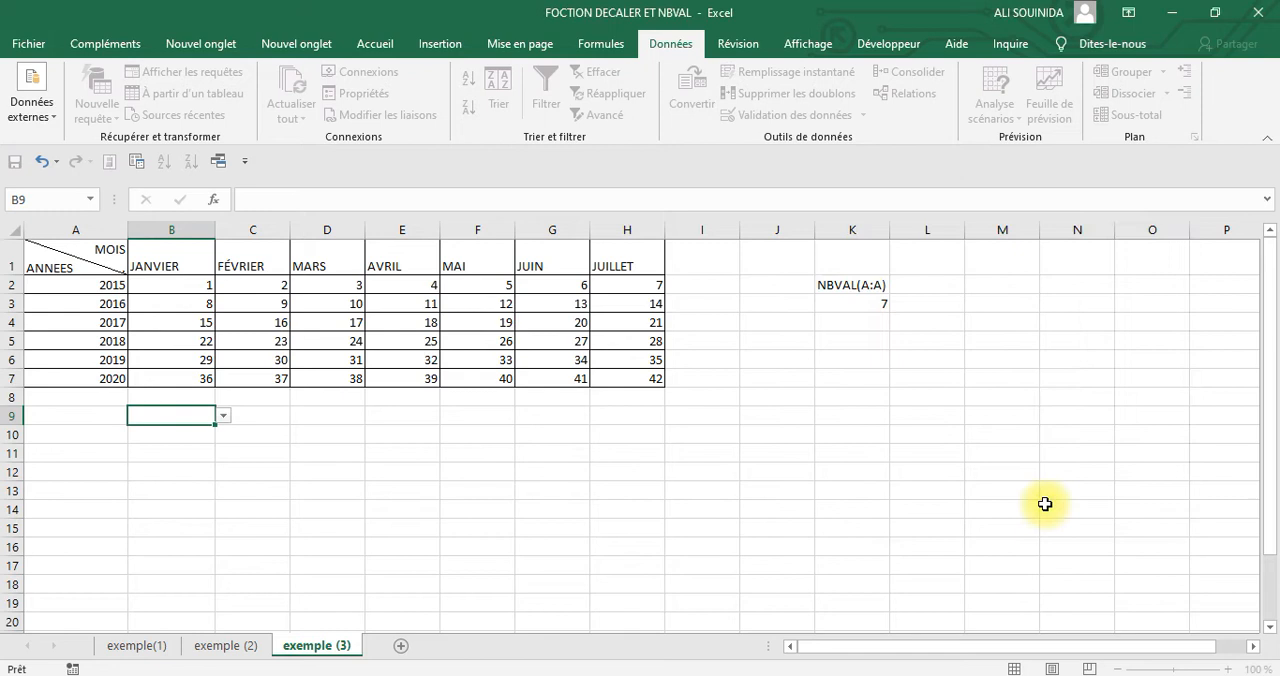
click(975, 489)
Review the choices in B9's drop-down list against the years in A2:A7
click(178, 411)
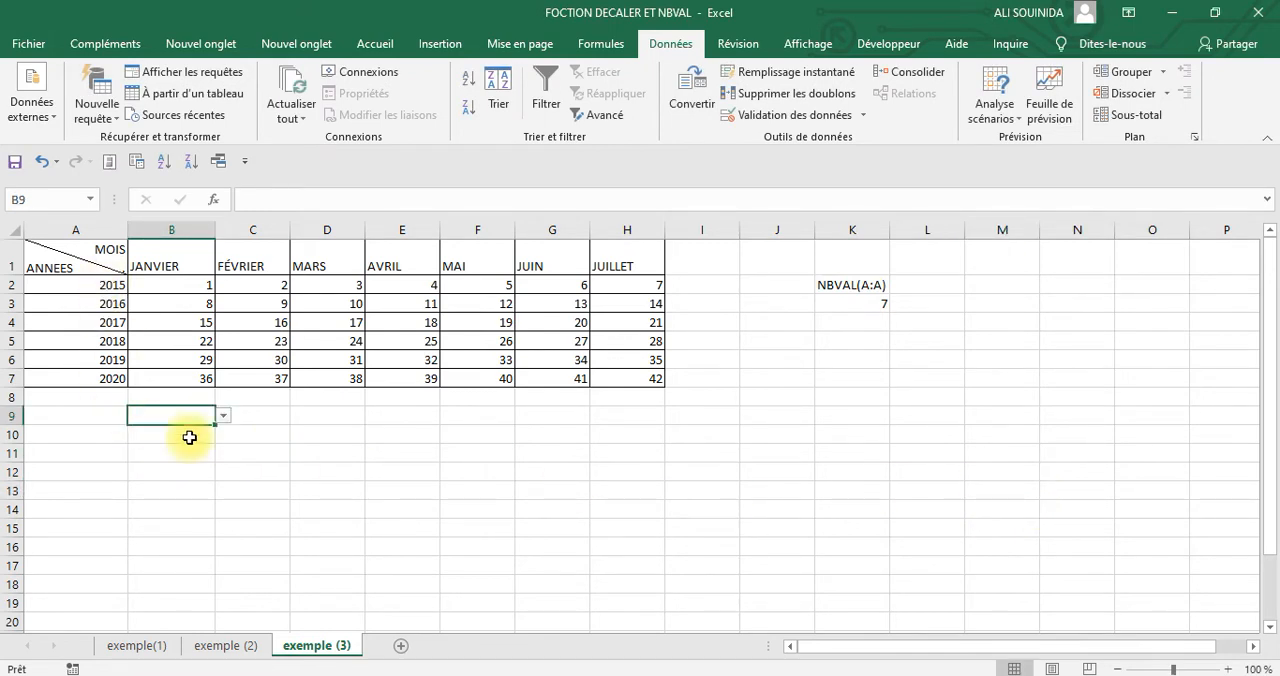
click(225, 414)
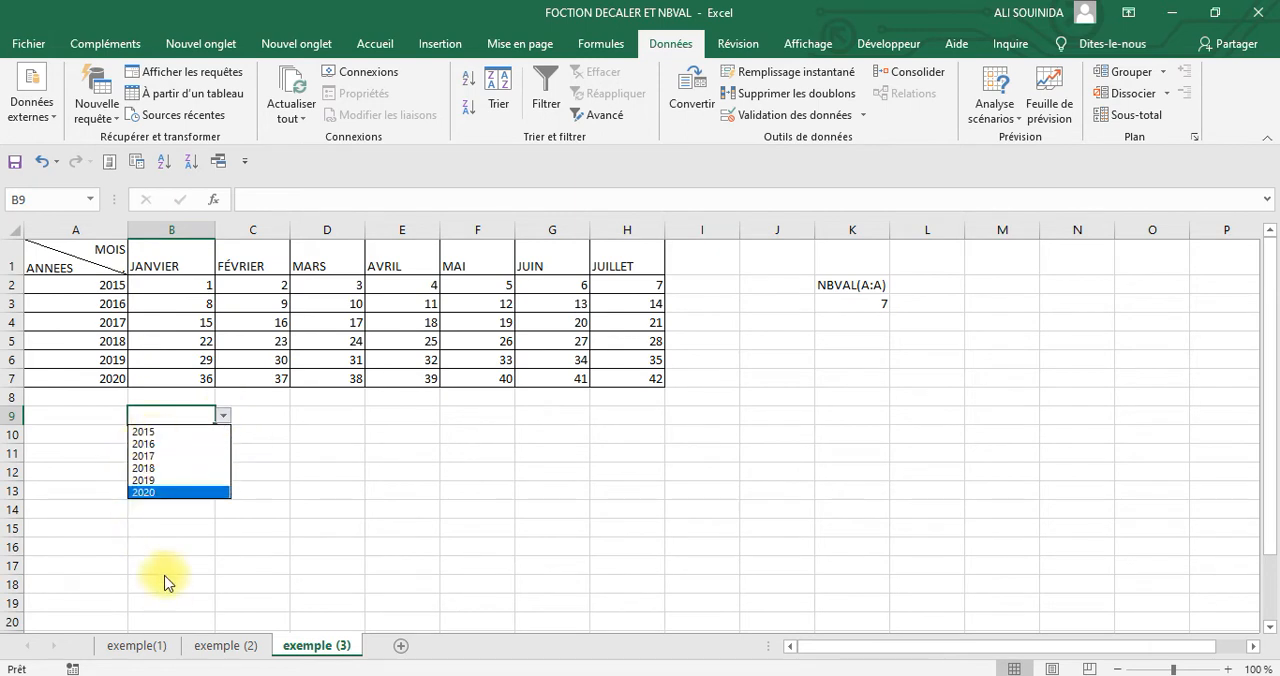
click(167, 413)
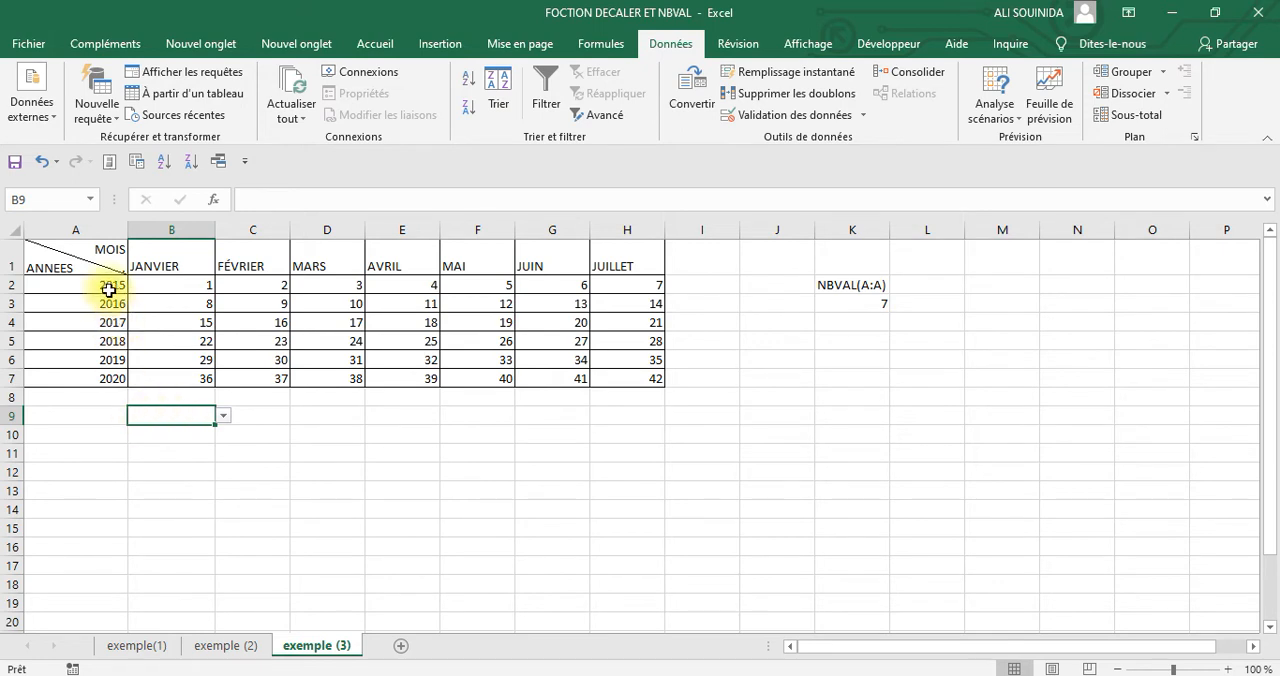
drag(107, 288, 113, 375)
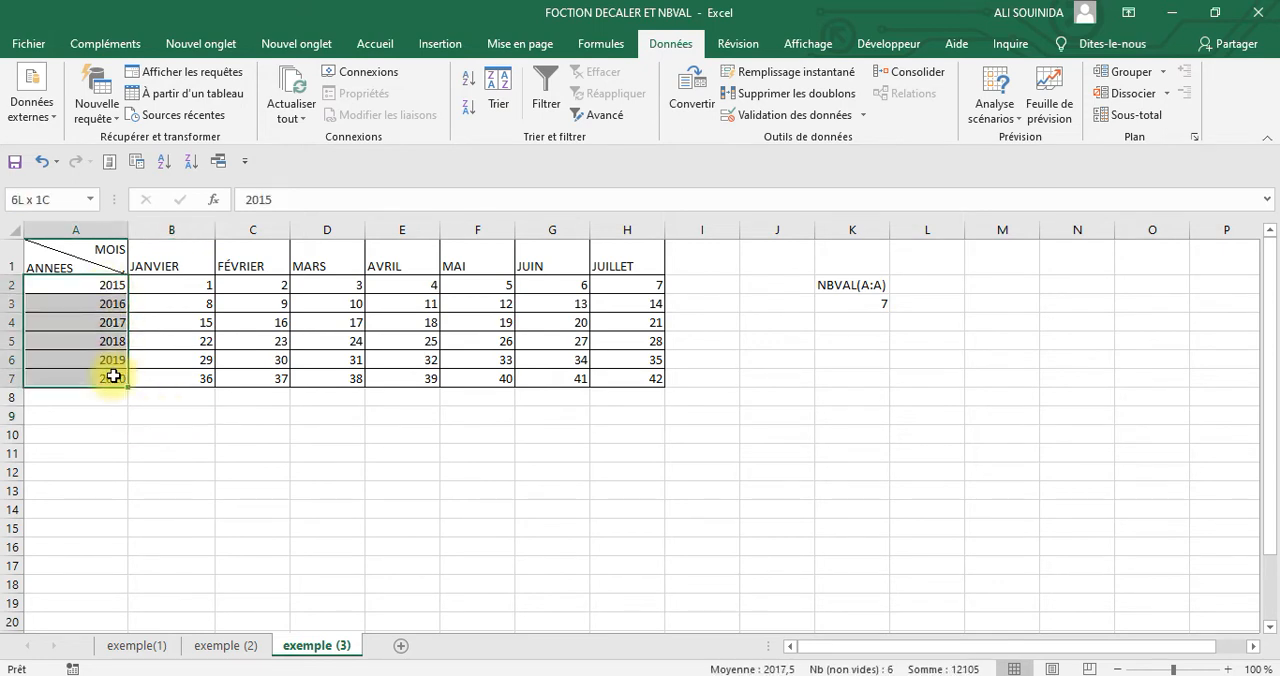
Fill the drop-down cell B9 with standard yellow
click(190, 422)
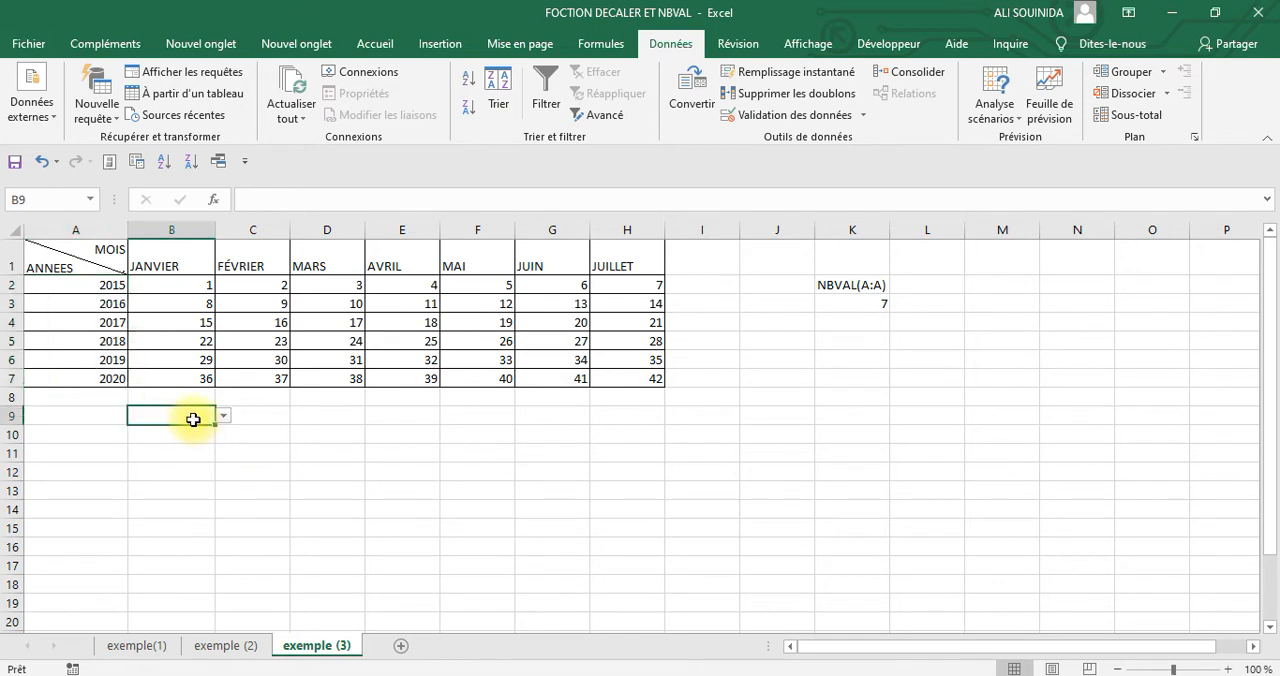
click(374, 44)
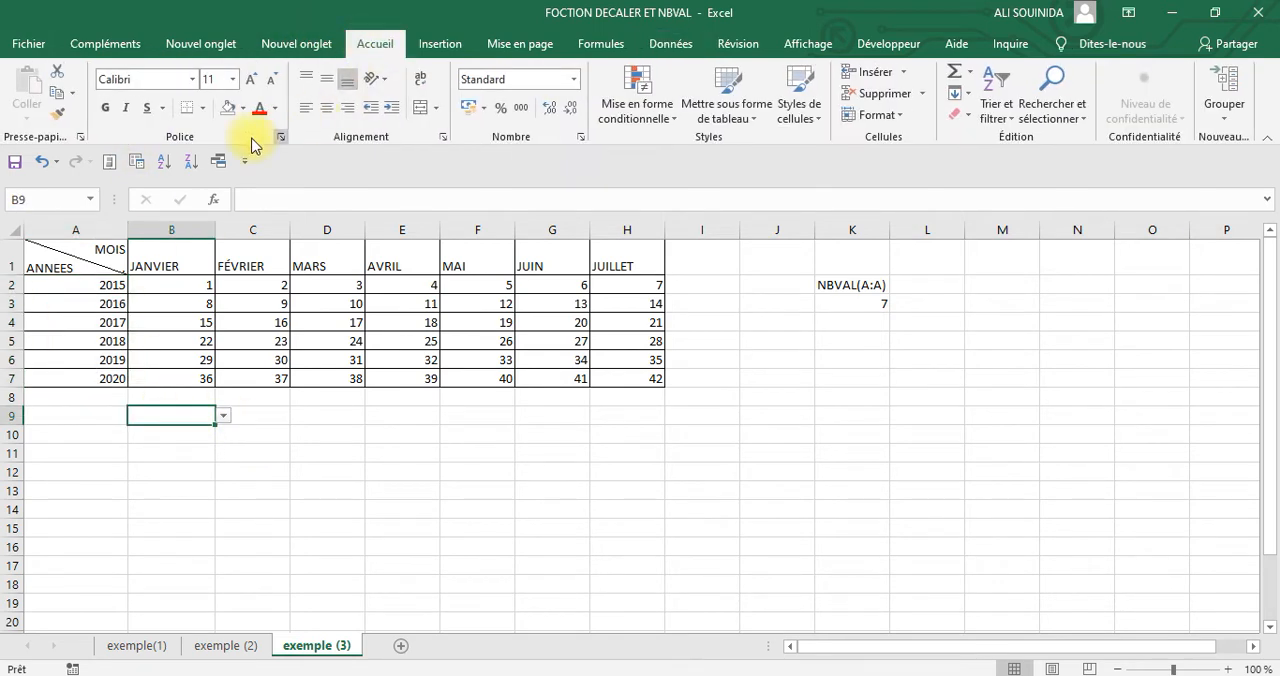
click(242, 108)
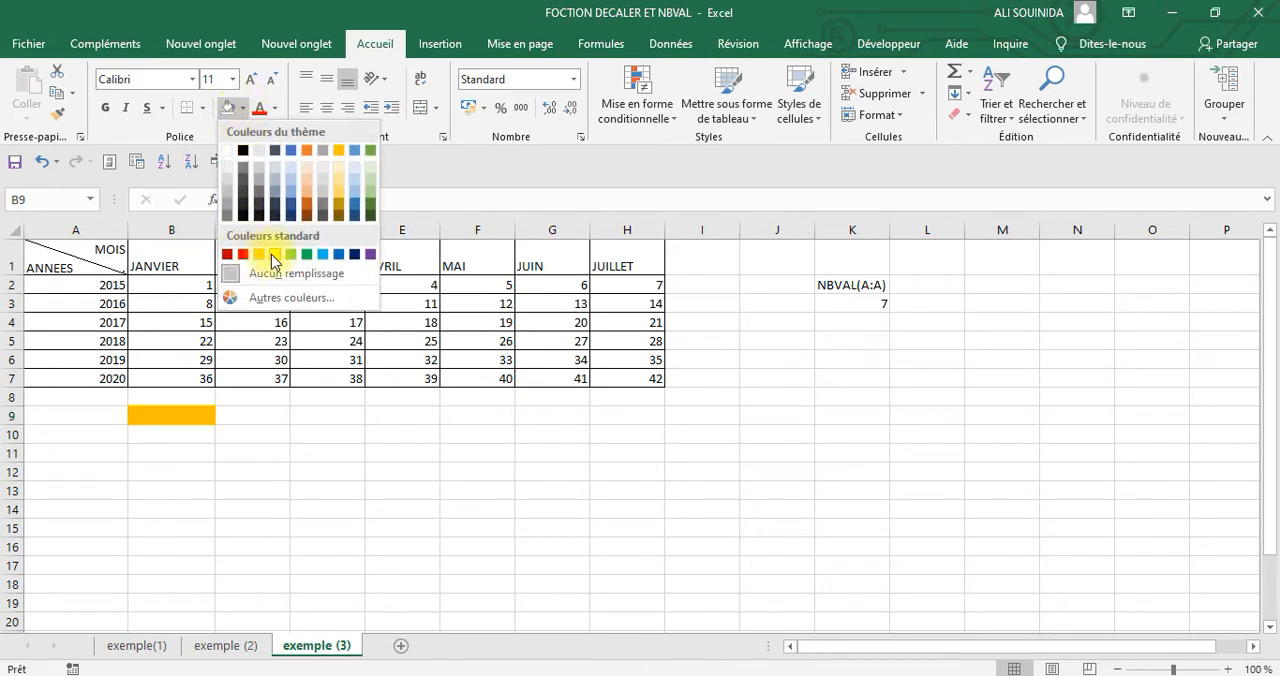
click(274, 255)
click(414, 490)
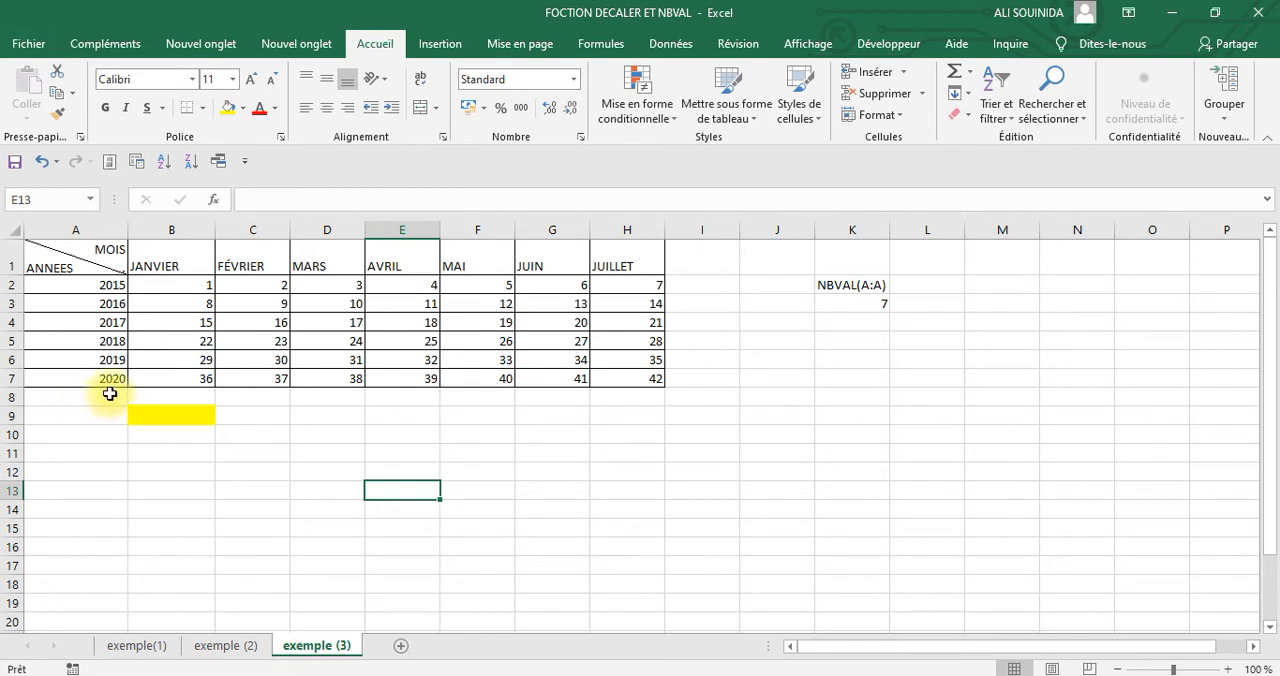
Examine the years offered by the yellow cell's drop-down list, without choosing one
click(204, 417)
click(224, 416)
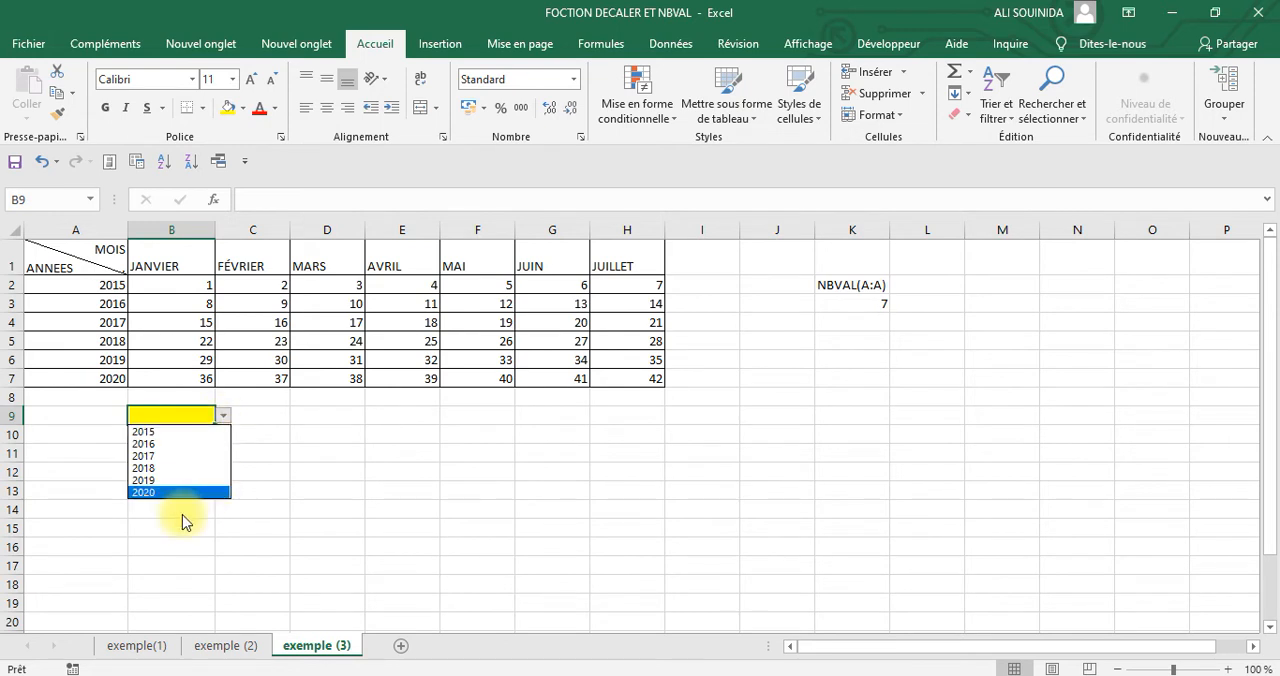
click(91, 398)
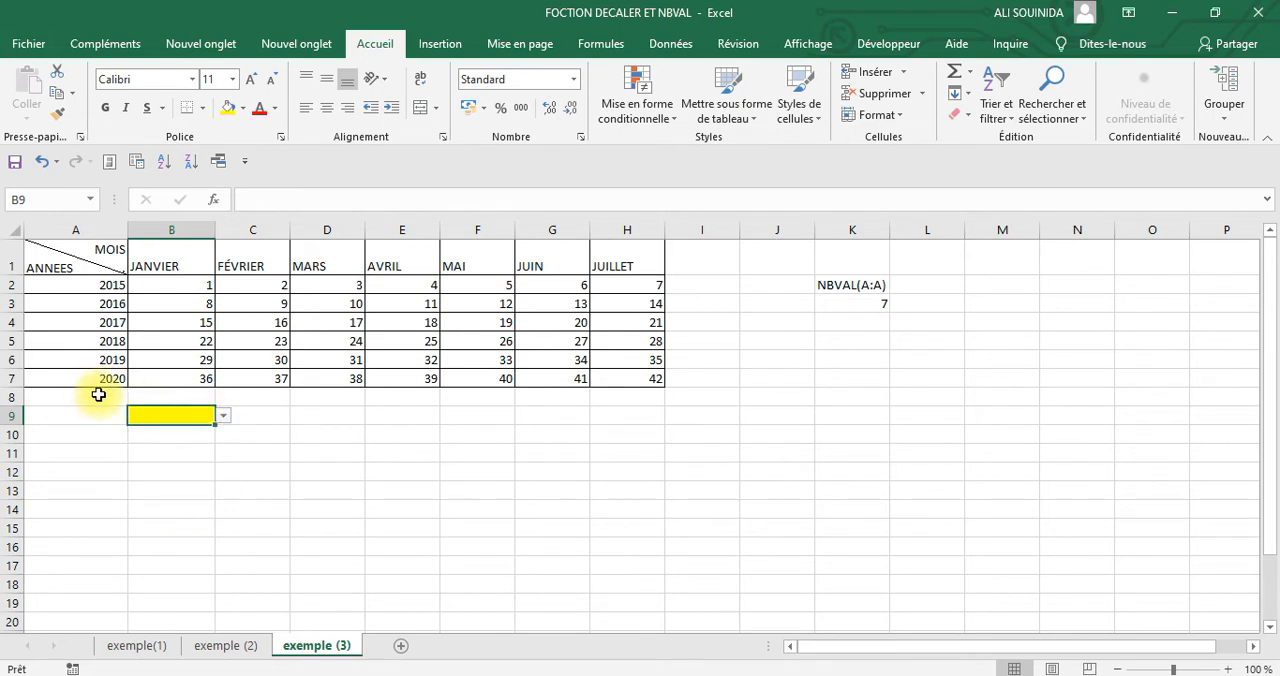
Compare the choices in B9's drop-down list with the last year entered in A7, leaving B9 empty
click(224, 416)
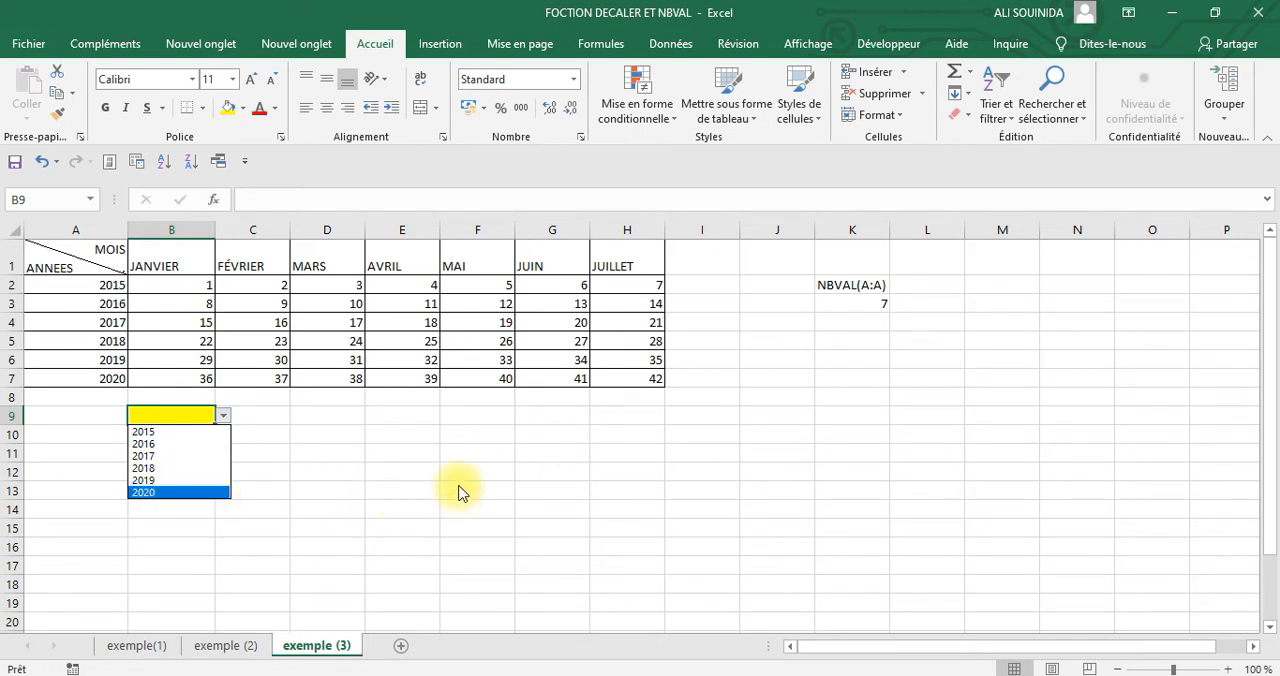
click(224, 415)
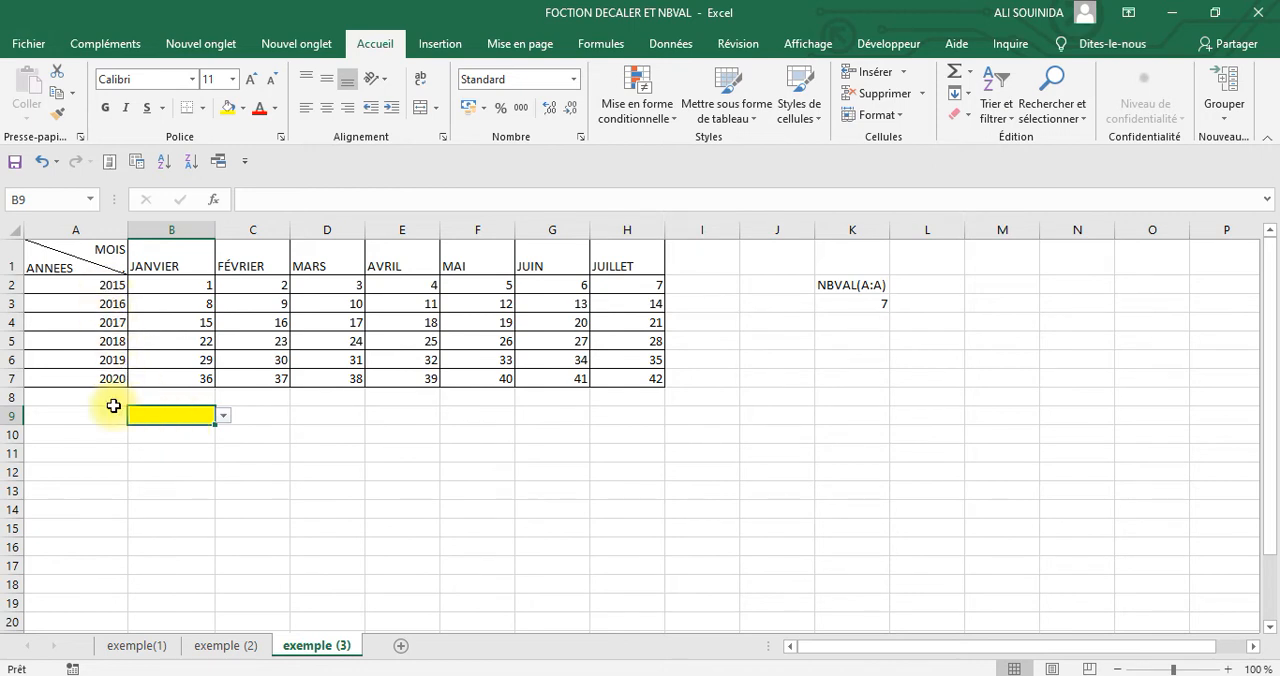
click(340, 475)
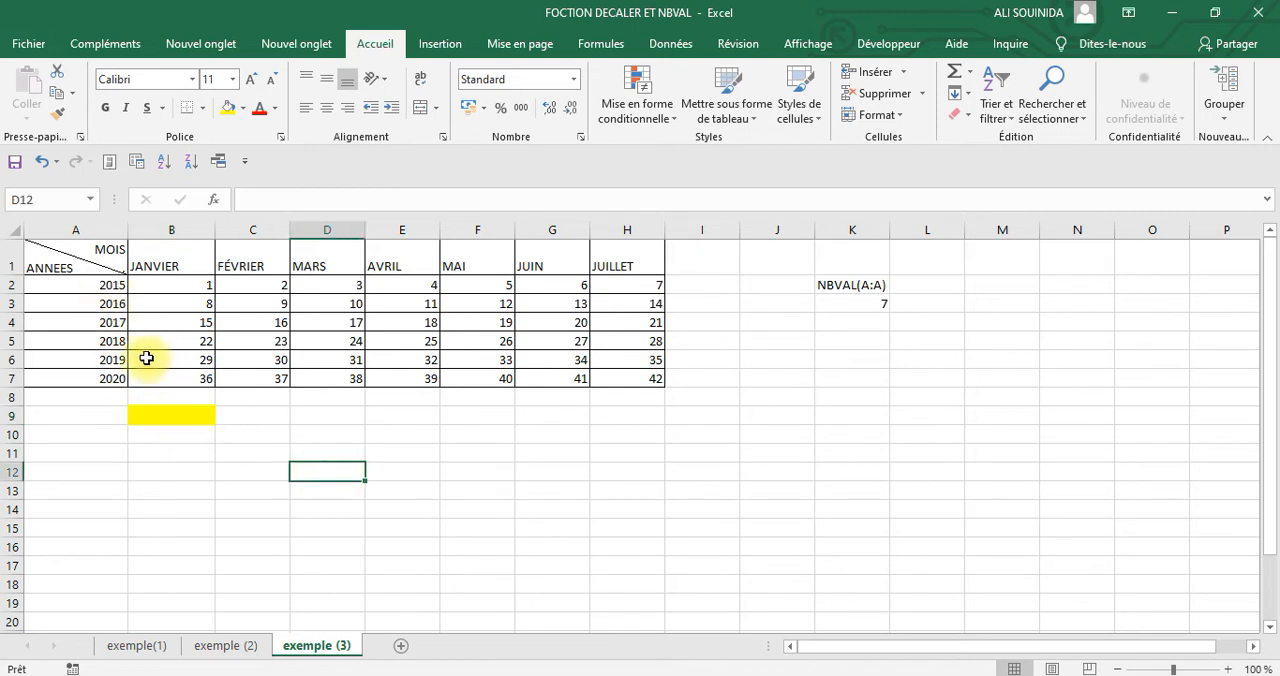
click(101, 378)
click(166, 414)
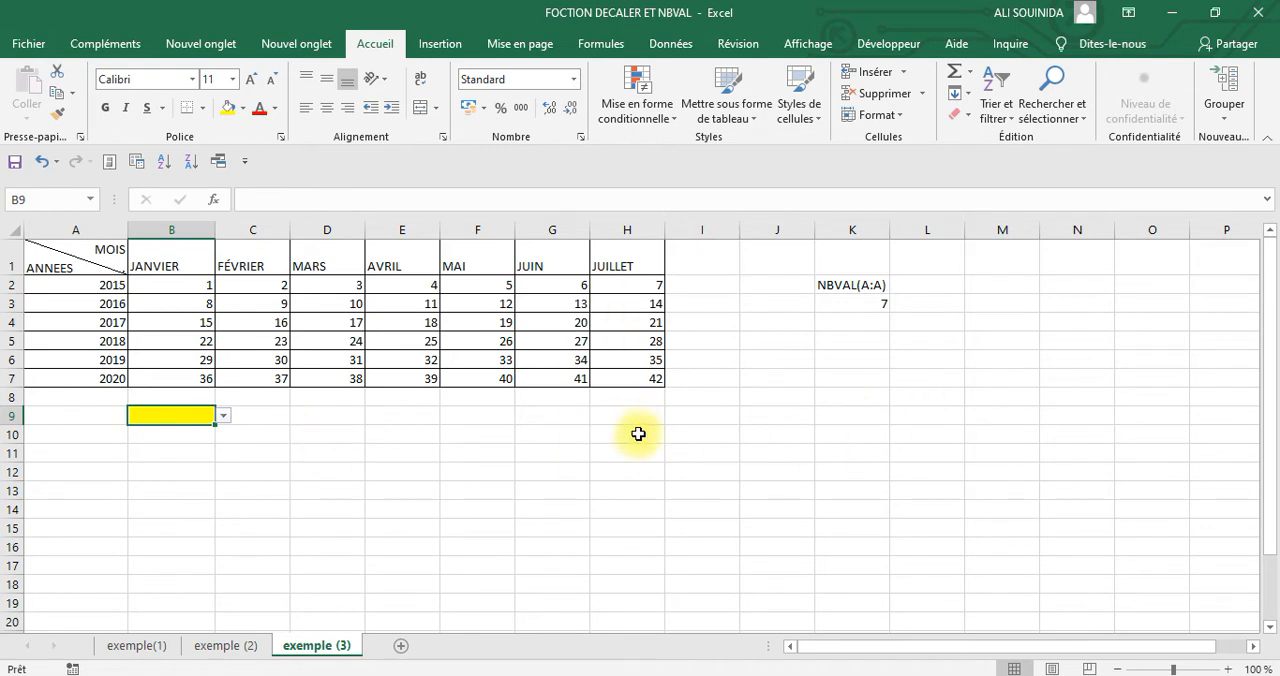
click(780, 455)
Open the defined names for editing and clear the fixed range from the reference of annee, keeping the equals sign
click(602, 46)
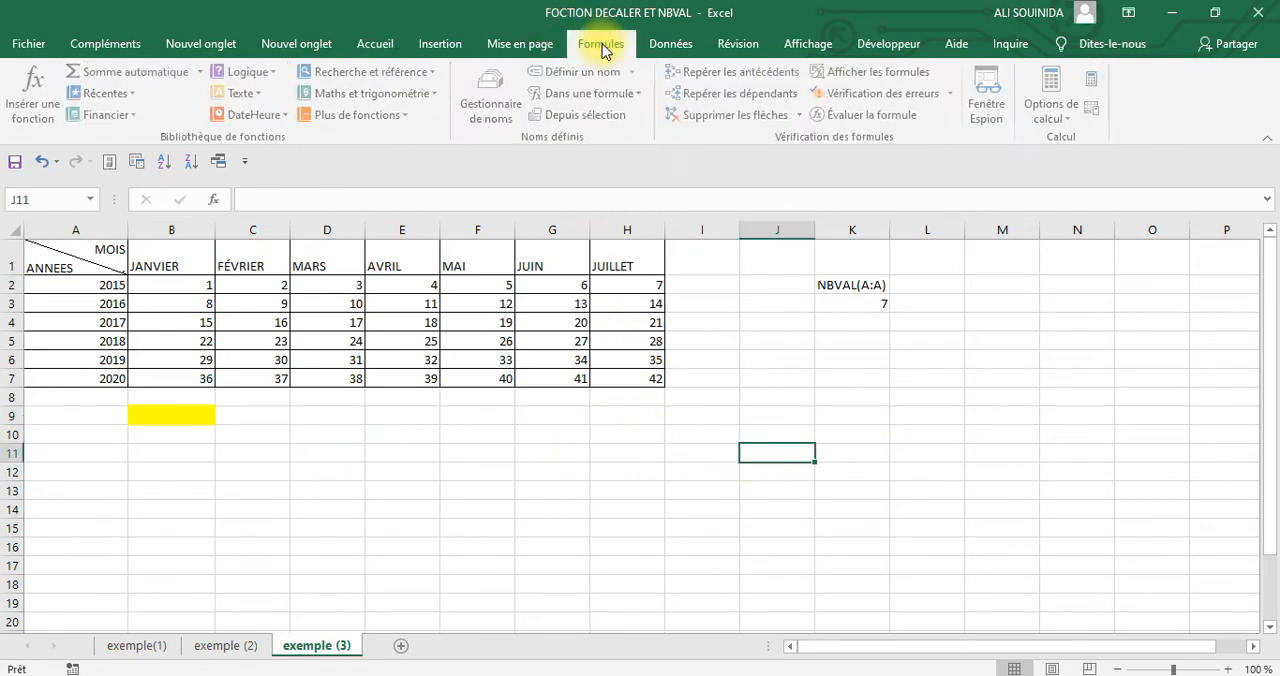
click(495, 110)
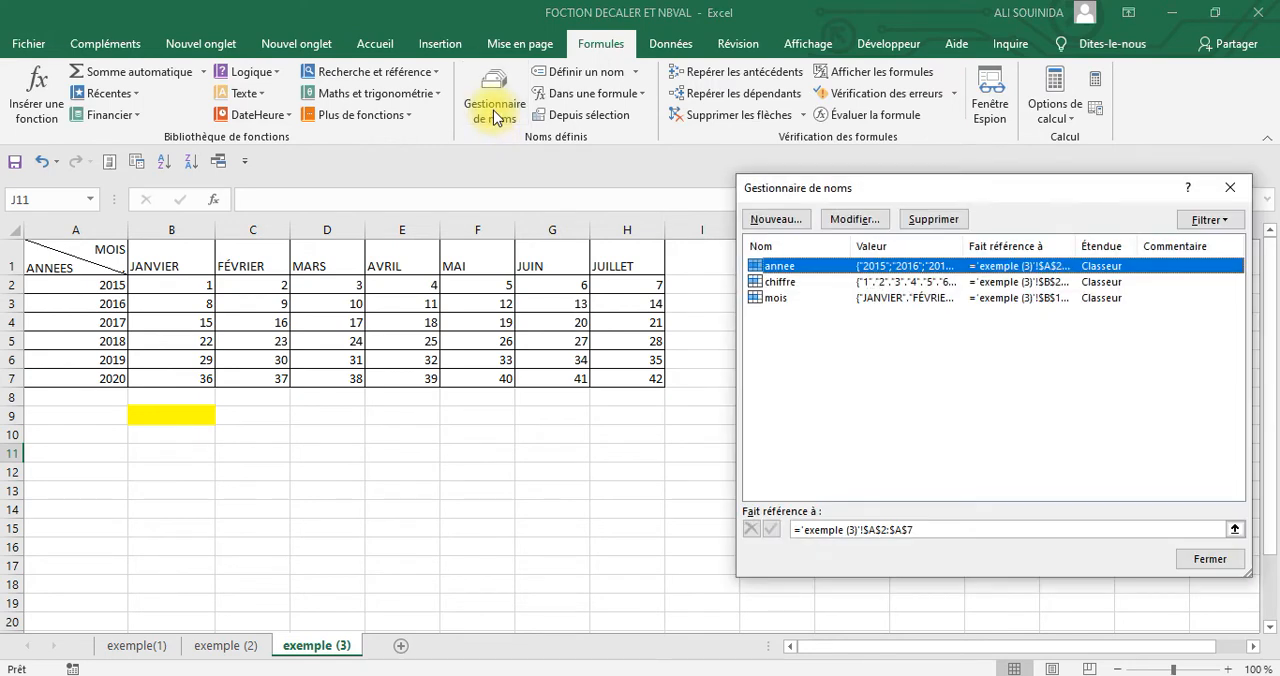
click(929, 528)
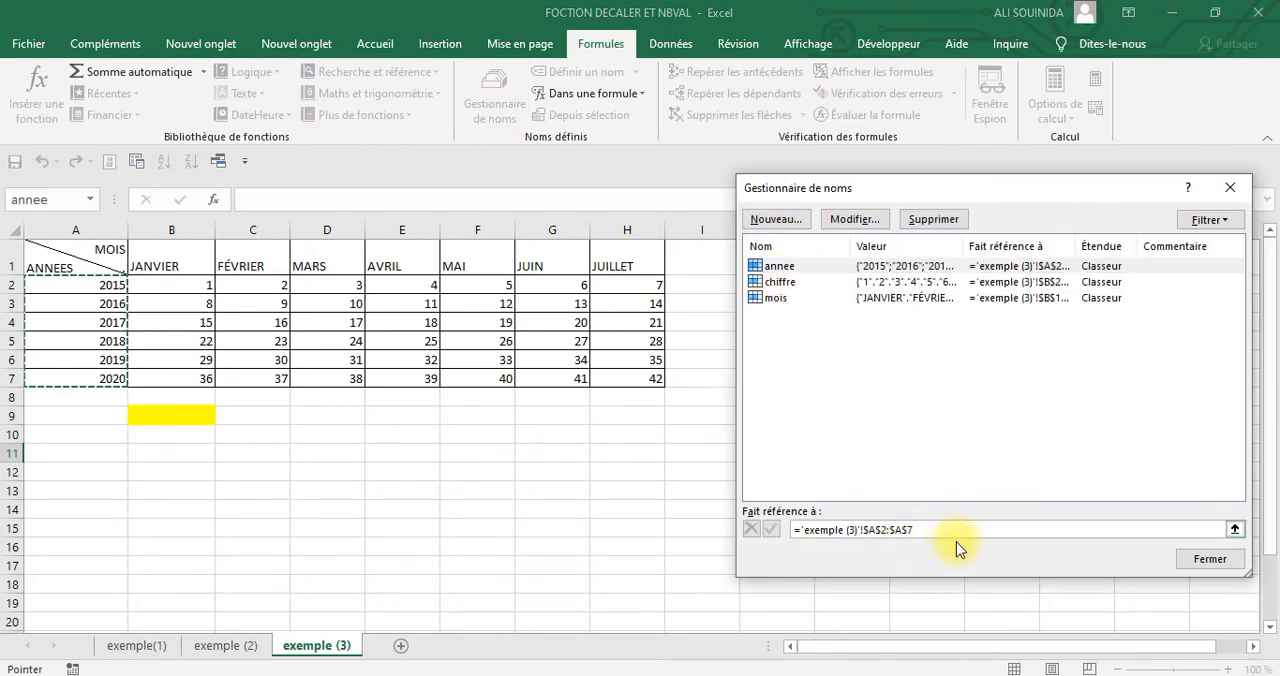
key(BackSpace)
key(BackSpace)
key(BackSpace)
key(BackSpace)
key(BackSpace)
key(BackSpace)
key(BackSpace)
key(BackSpace)
key(BackSpace)
key(BackSpace)
key(BackSpace)
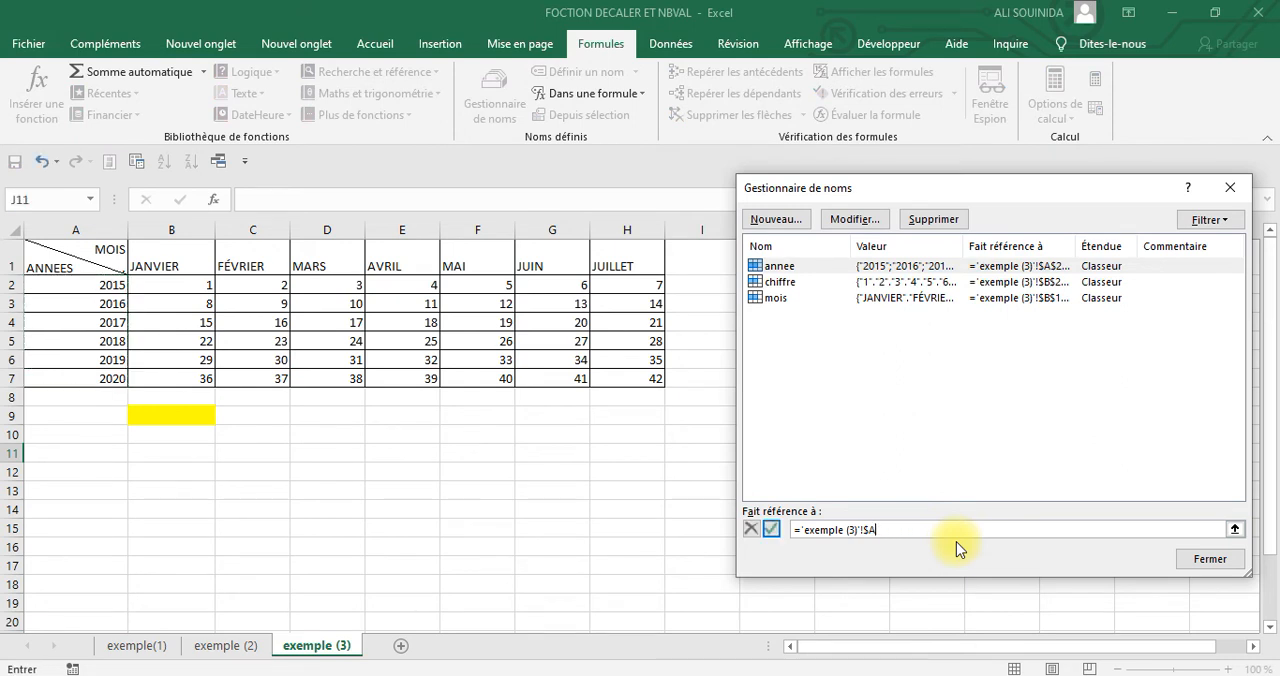
key(BackSpace)
key(BackSpace)
key(BackSpace)
key(BackSpace)
key(BackSpace)
key(BackSpace)
key(BackSpace)
key(BackSpace)
key(BackSpace)
key(BackSpace)
key(BackSpace)
key(BackSpace)
Begin annee's new reference as a DECALER formula with $A$2 of the exemple (3) sheet as its first argument
text(decaler)
click(83, 285)
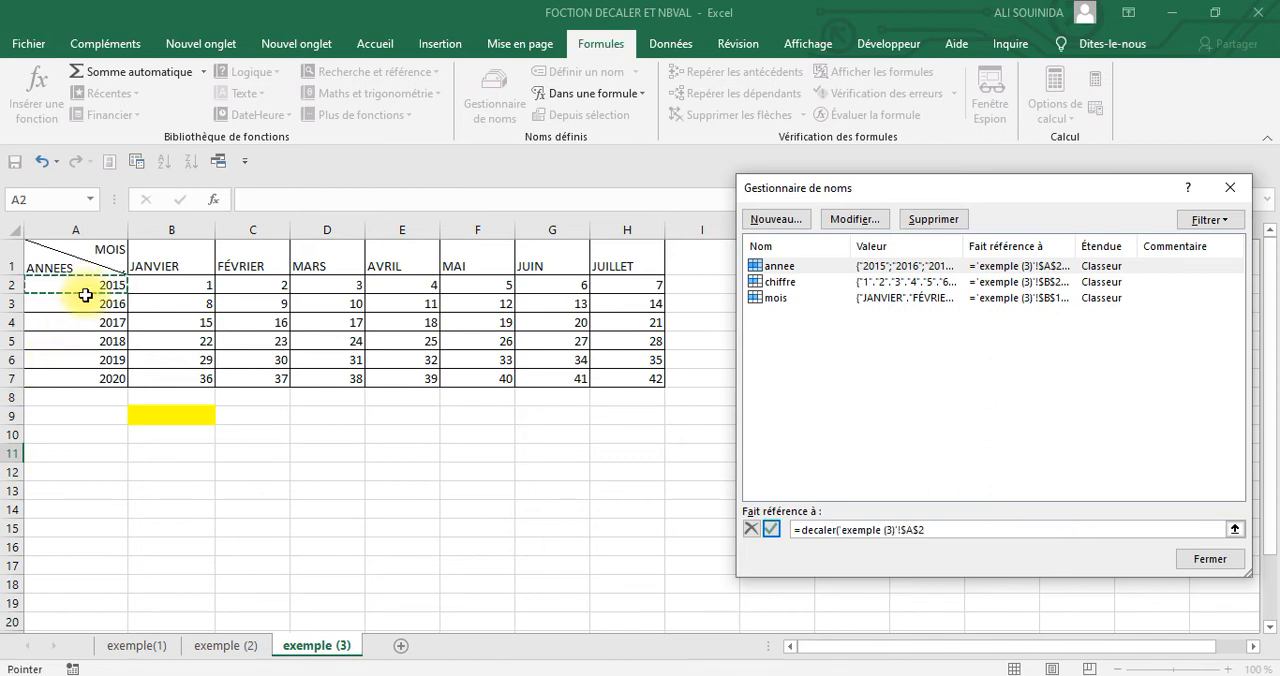
text(;0;0;nbval()
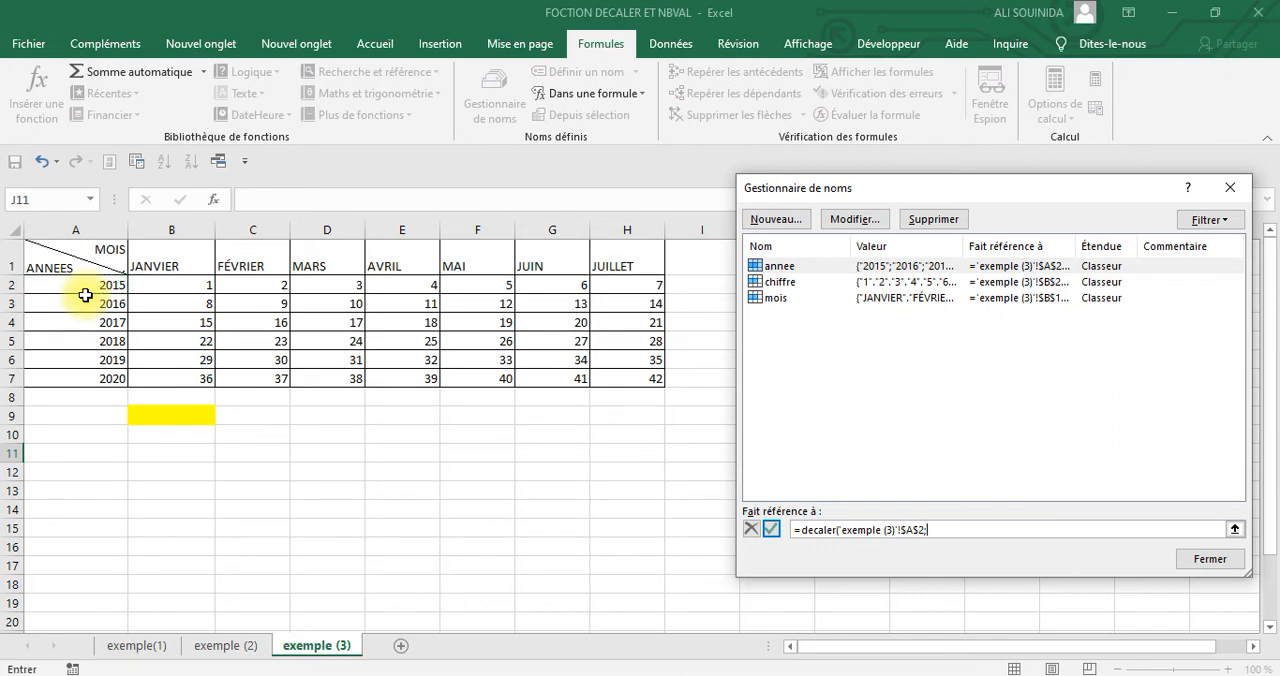
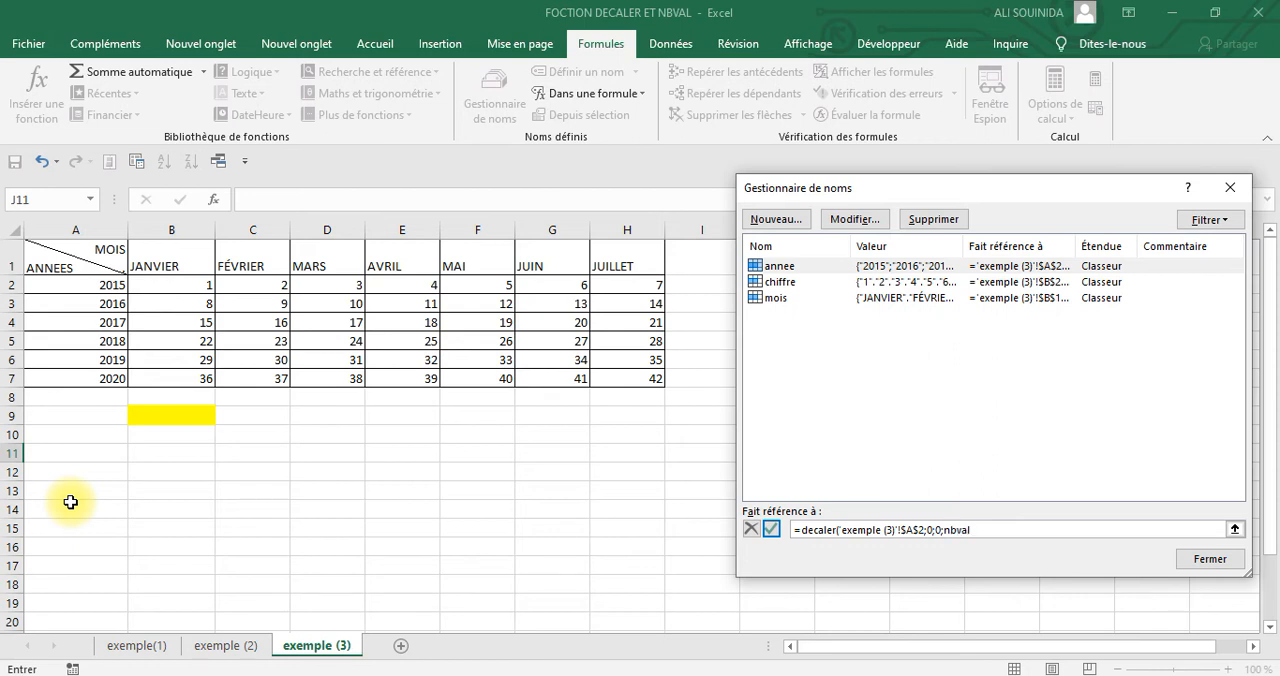
Complete annee's DECALER formula with an NBVAL count of column A as its height, save it and check the range it covers
click(78, 228)
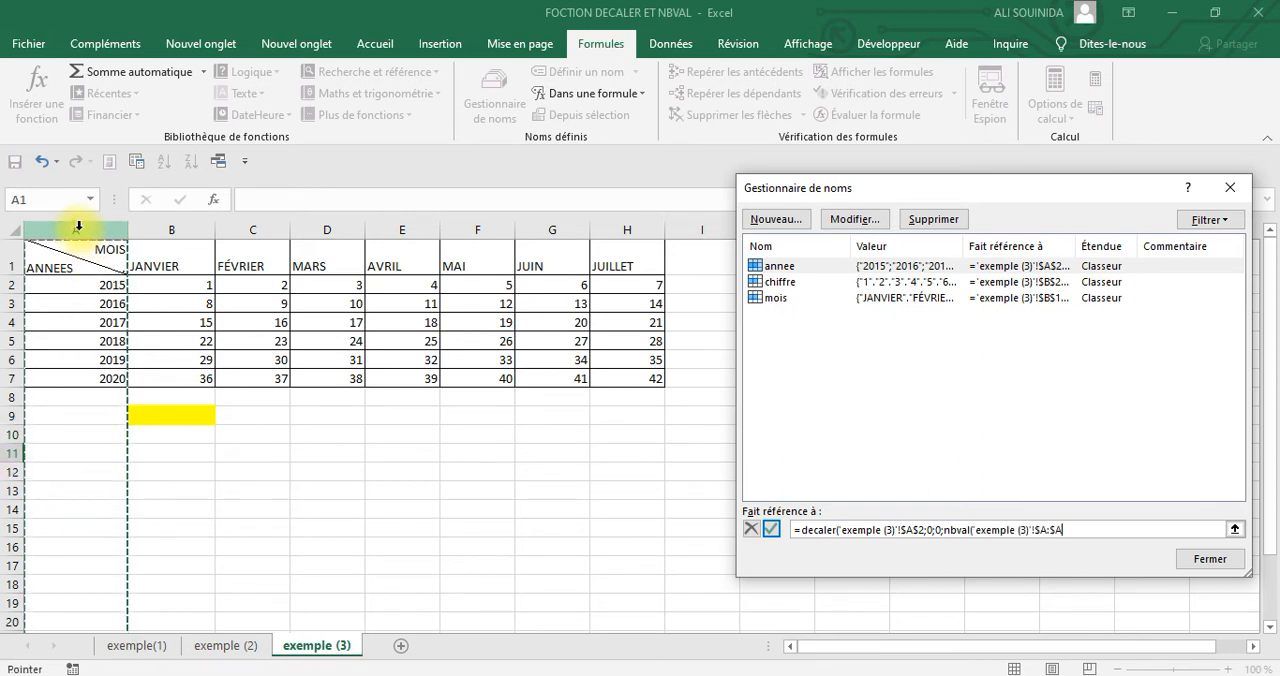
text())
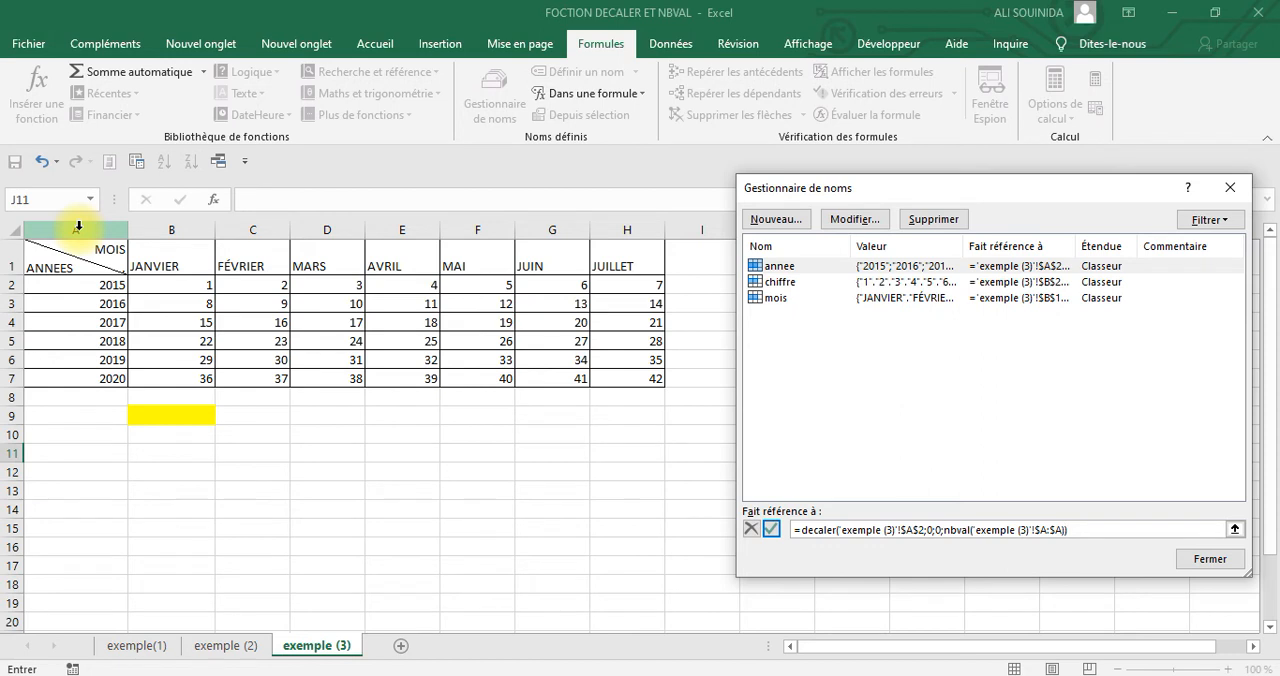
click(771, 530)
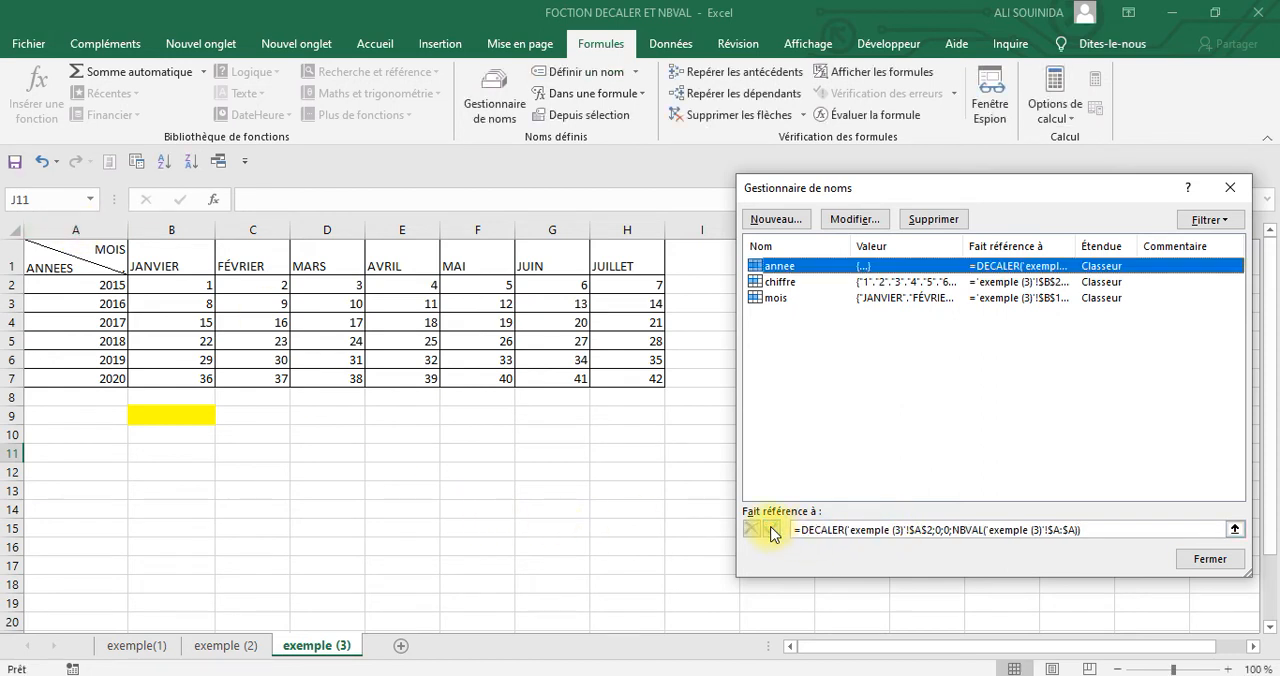
click(934, 530)
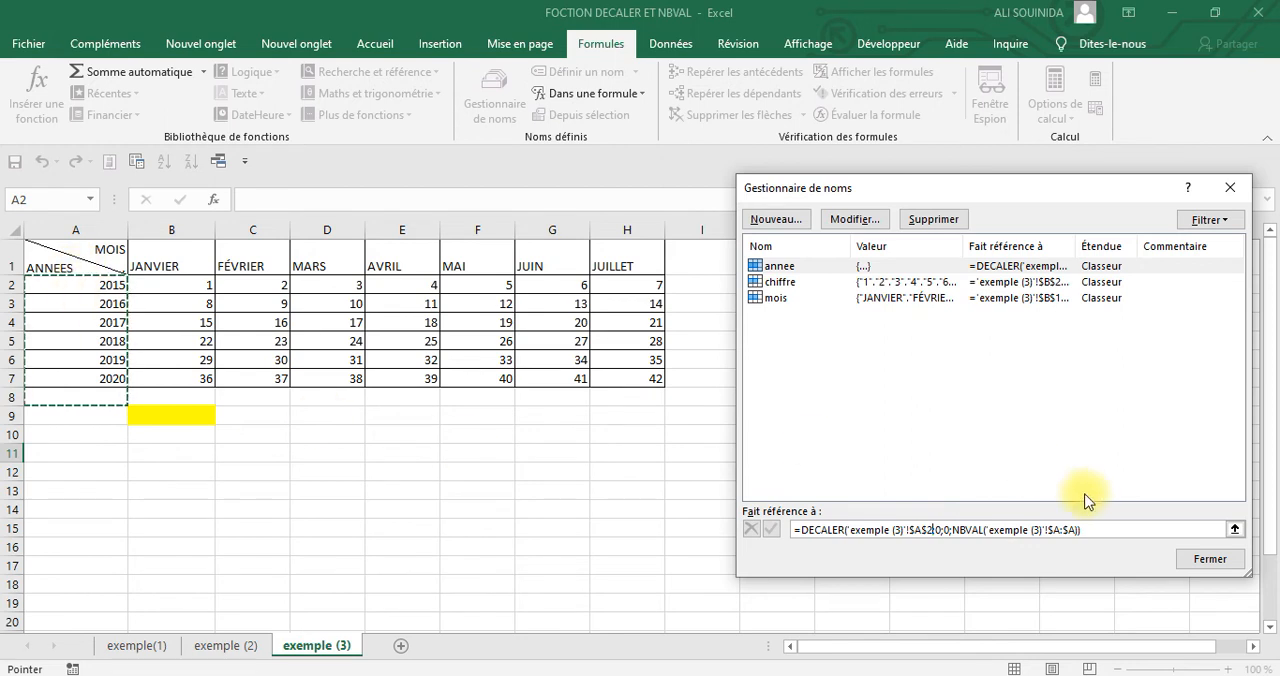
Subtract 1 from the NBVAL count in annee's reference, save it, check the covered range and close the name definitions
click(1077, 534)
text())
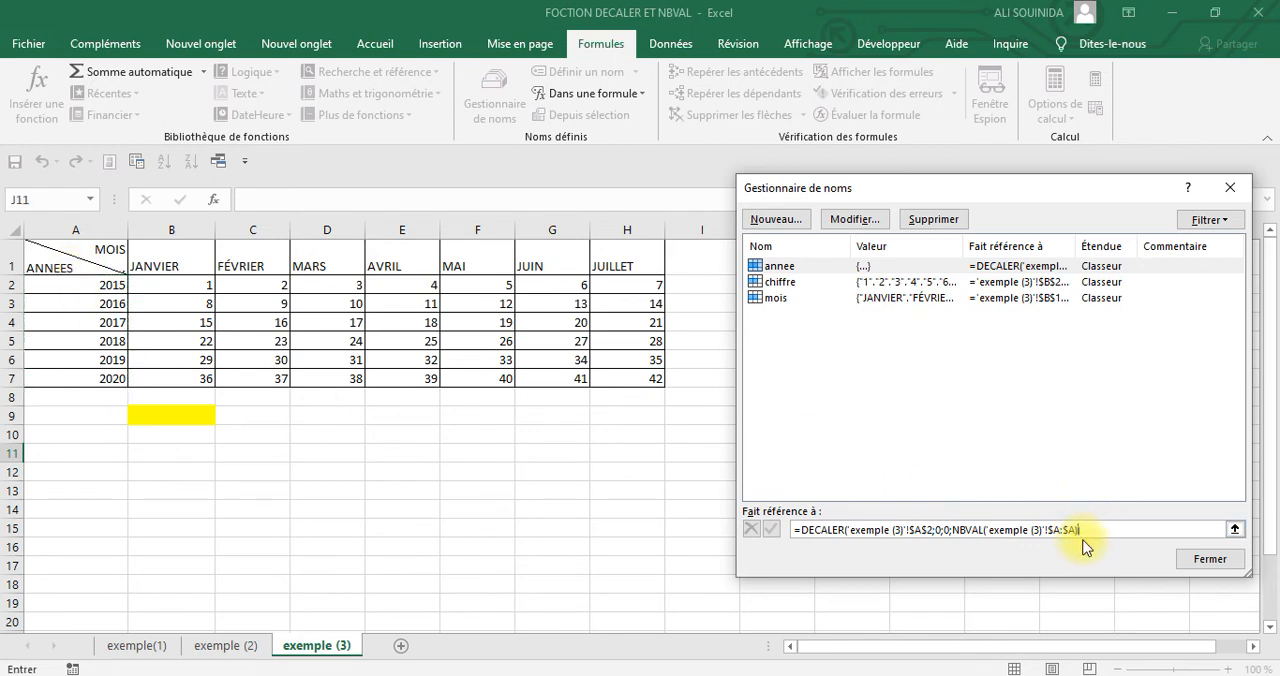
text(-1))
click(771, 529)
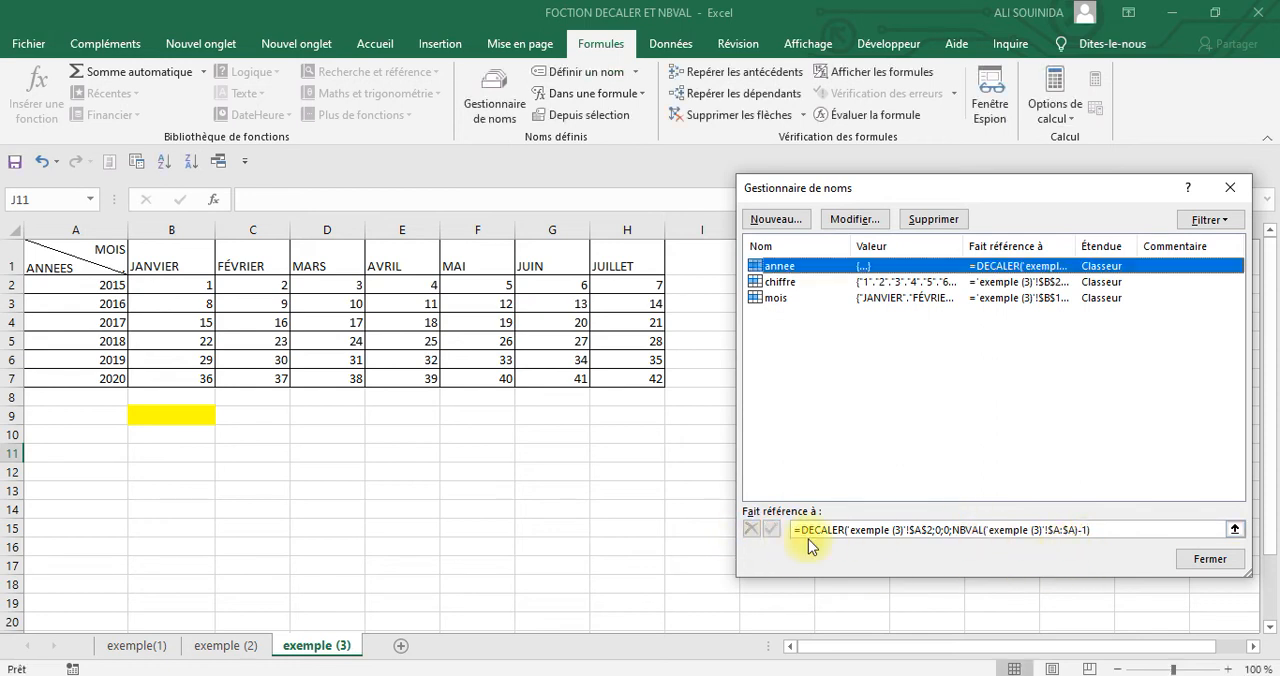
click(915, 530)
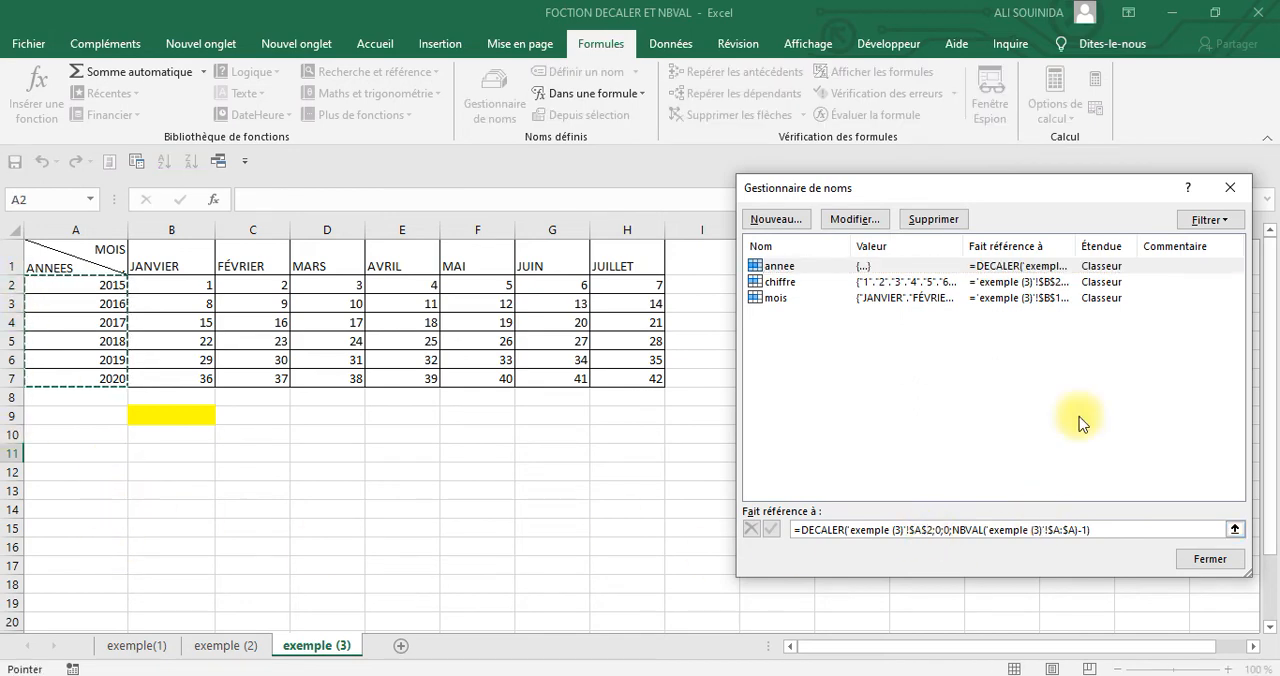
click(1229, 186)
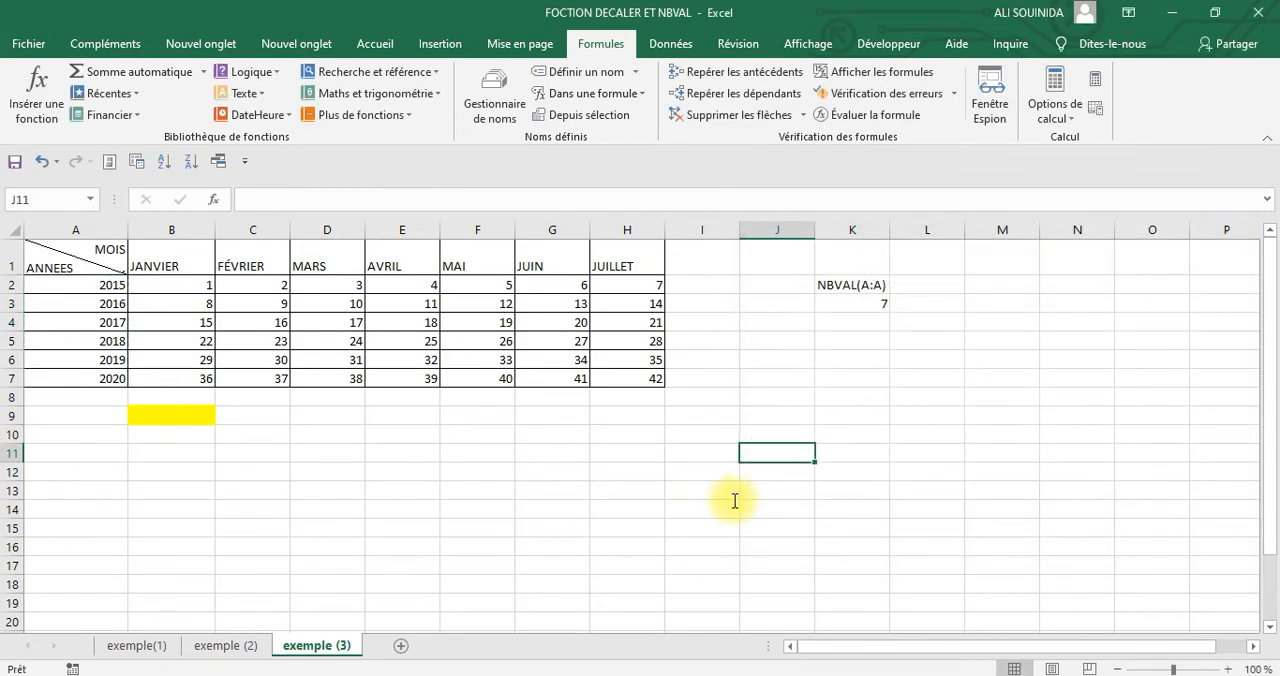
Add the year 2021 in A8, below the last year of the table
click(730, 506)
click(101, 397)
text(2021)
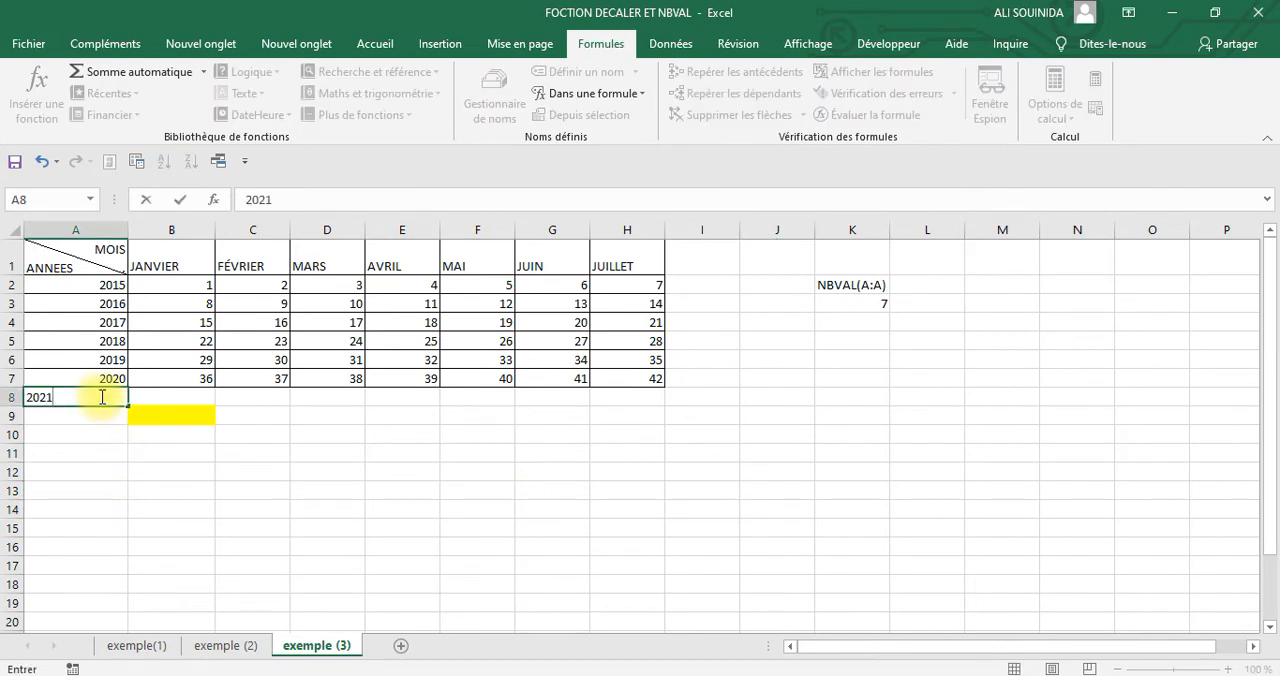
key(Return)
Examine the years offered by the yellow cell B9's drop-down list, without choosing one
click(229, 466)
click(194, 416)
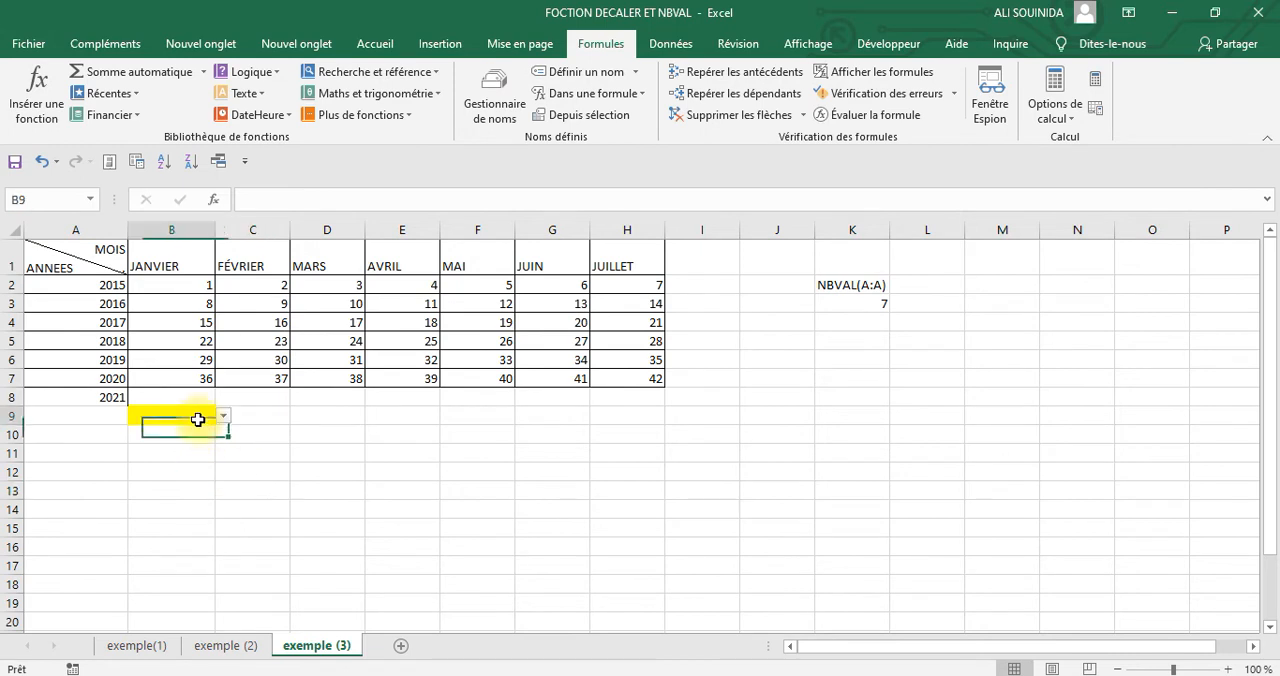
click(222, 418)
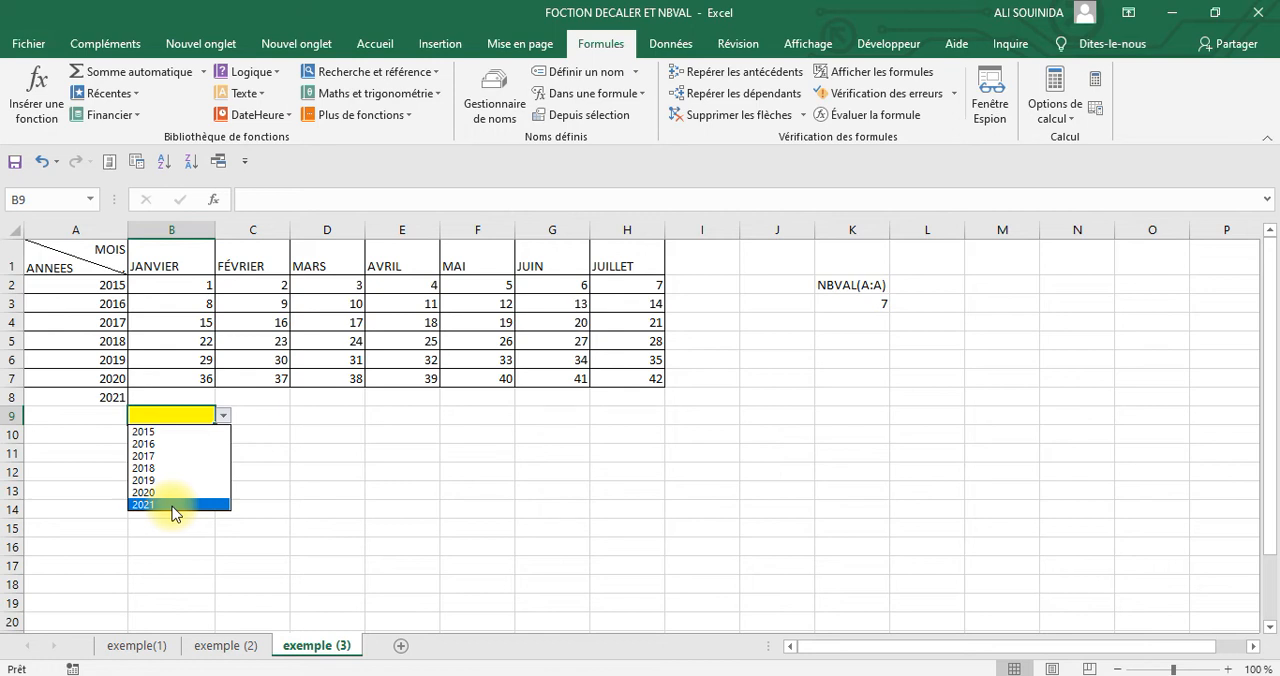
click(734, 484)
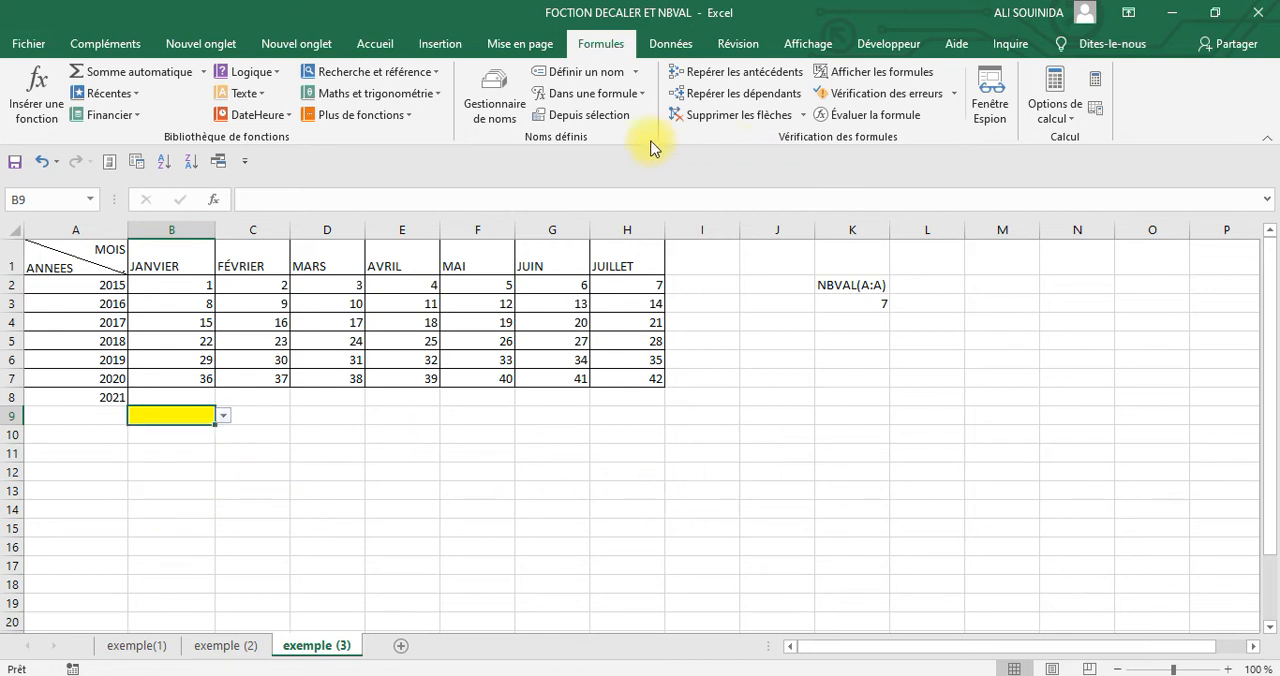
Display the range covered by the defined name annee and compare it with the years in column A
click(515, 110)
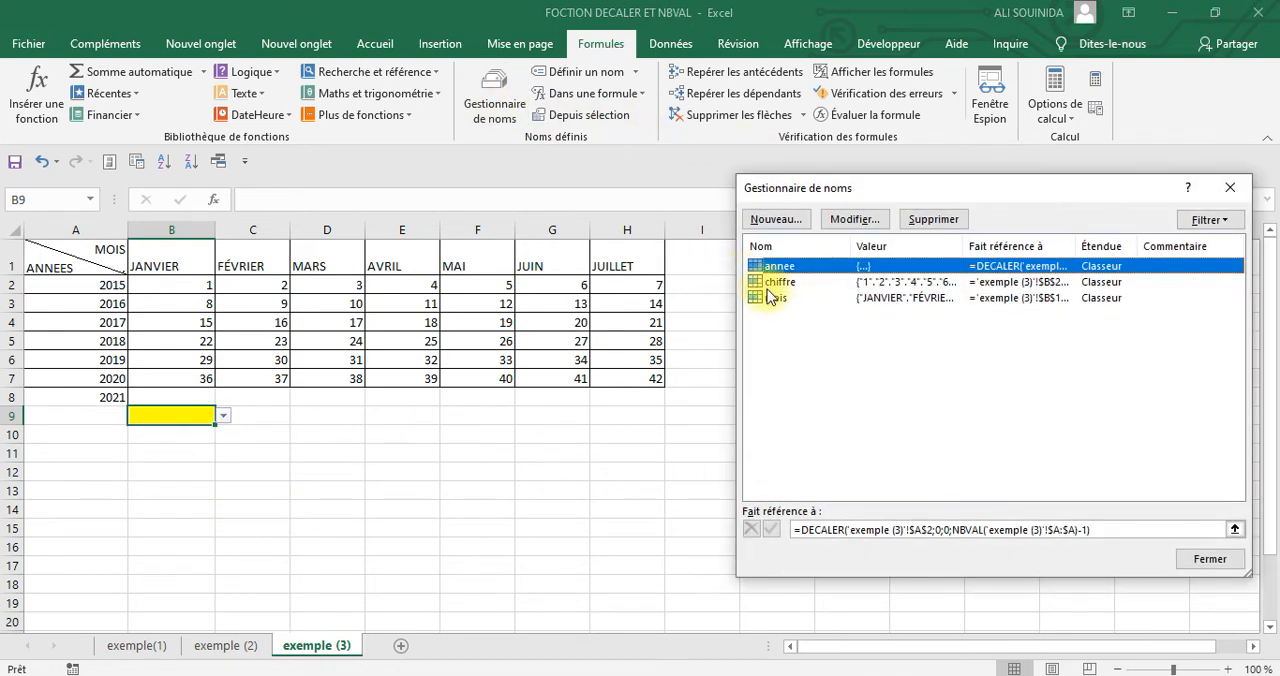
click(866, 531)
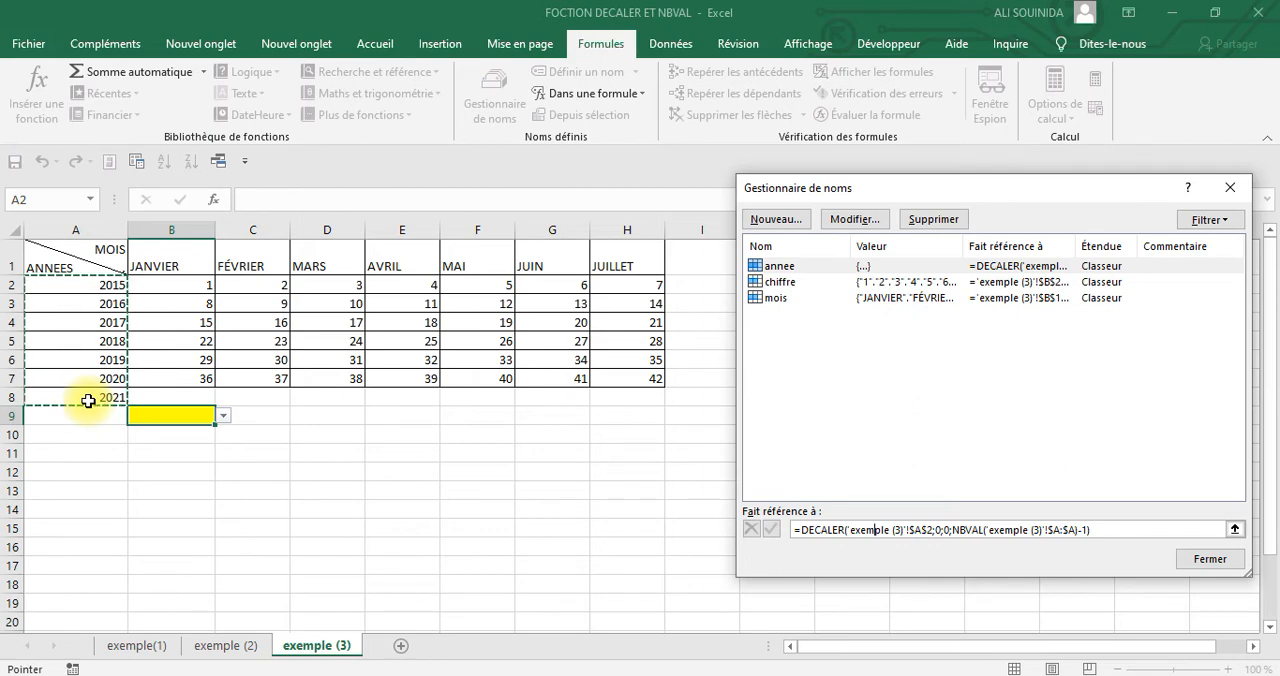
click(1232, 187)
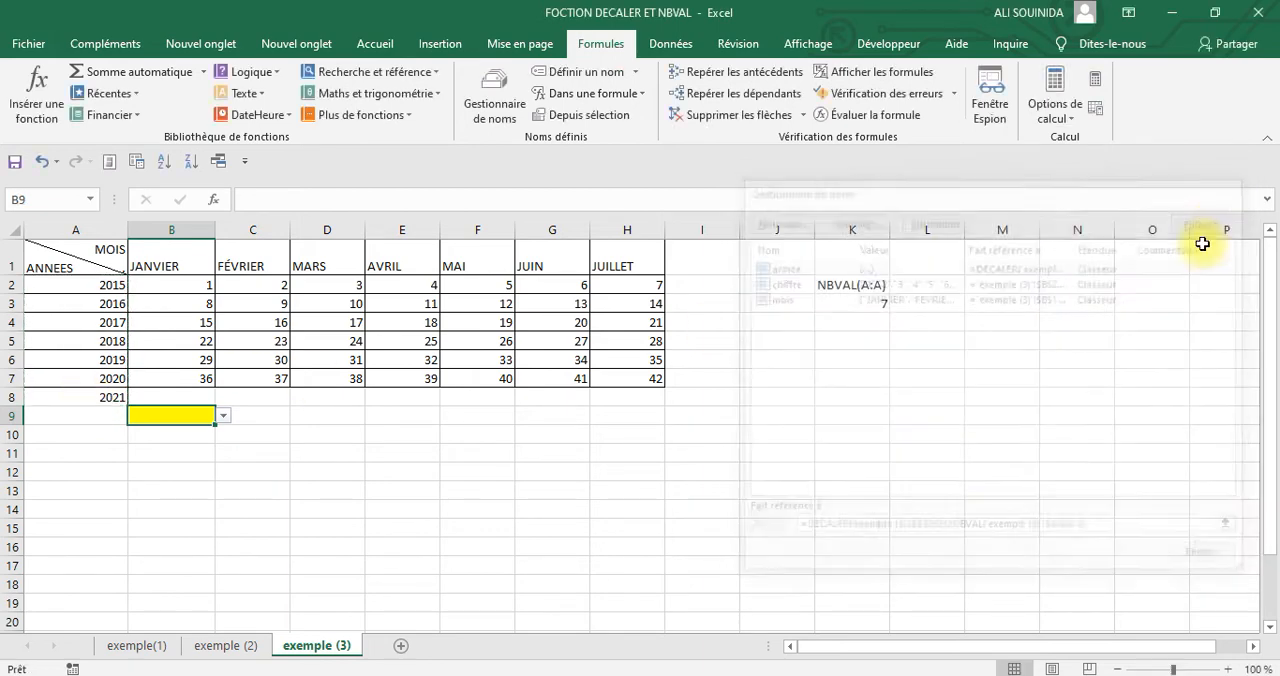
click(972, 467)
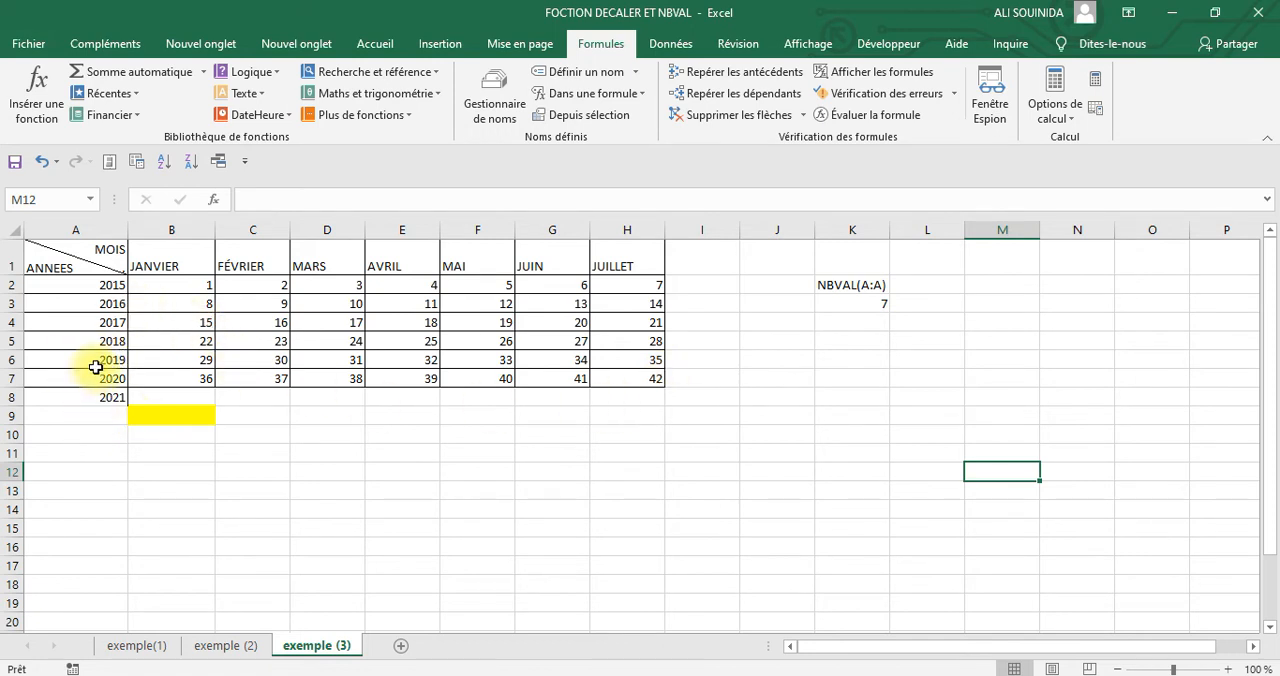
drag(100, 288, 108, 373)
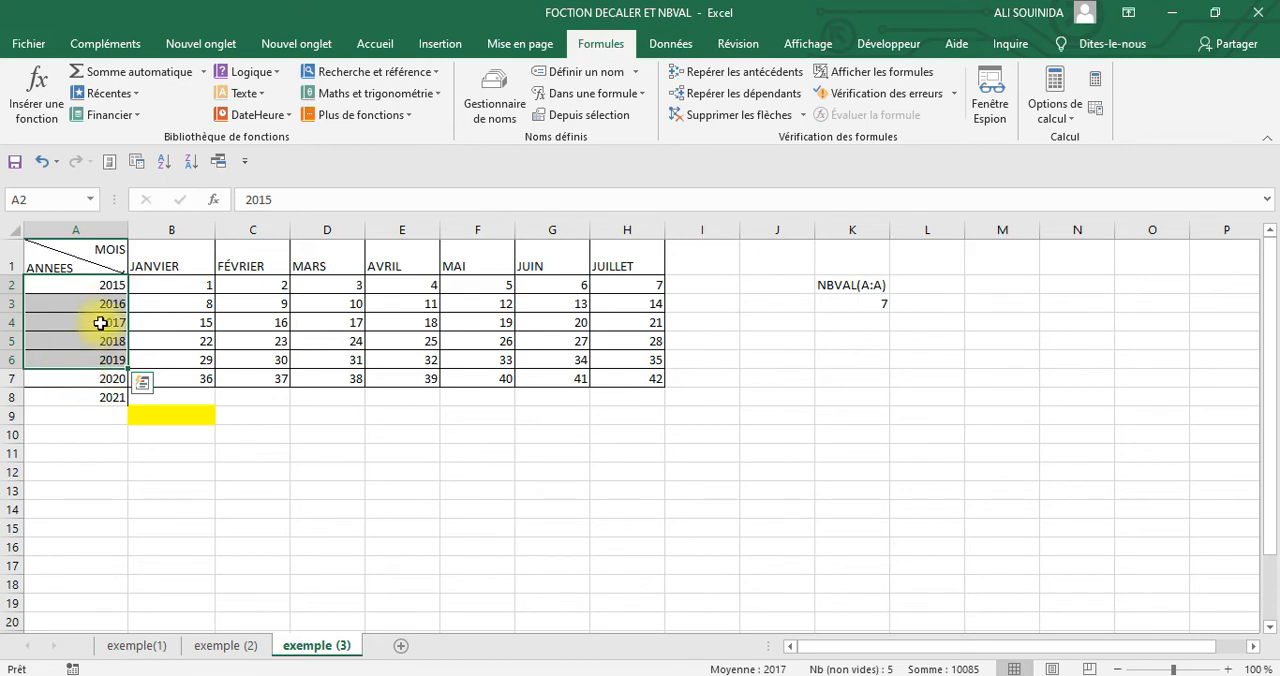
click(958, 472)
Label the yellow drop-down cell by entering annee in A9, and enter mois in D9
click(146, 418)
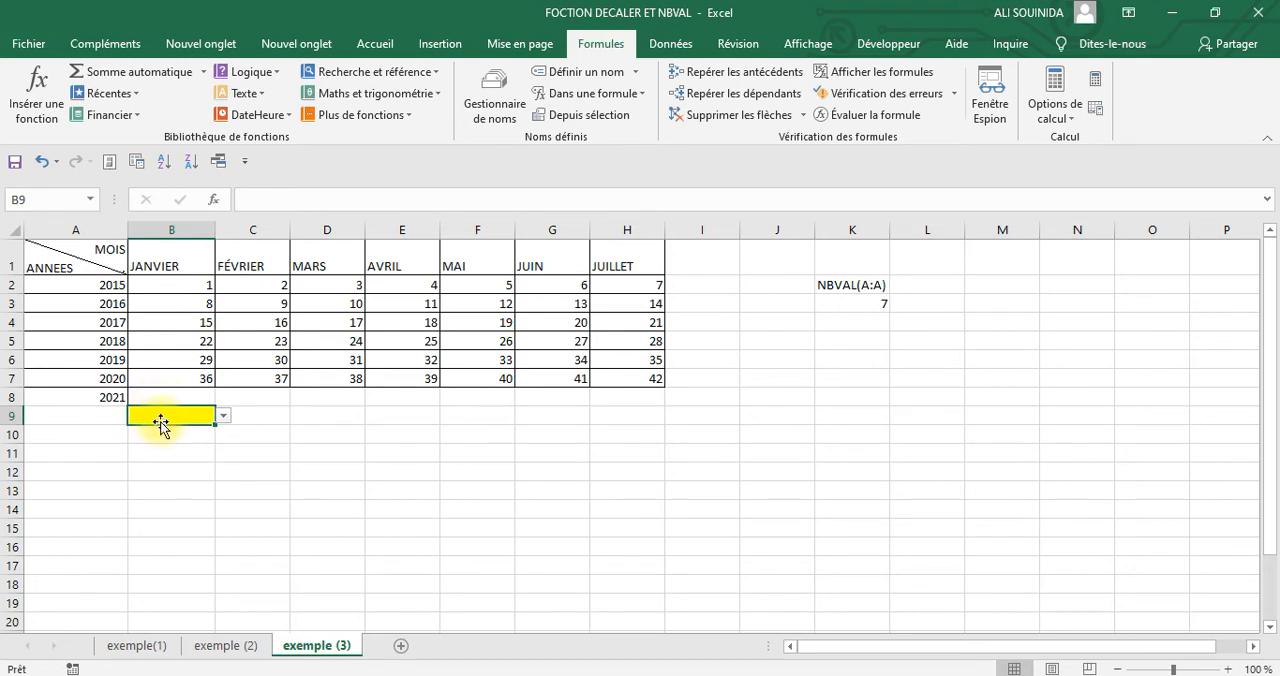
click(107, 416)
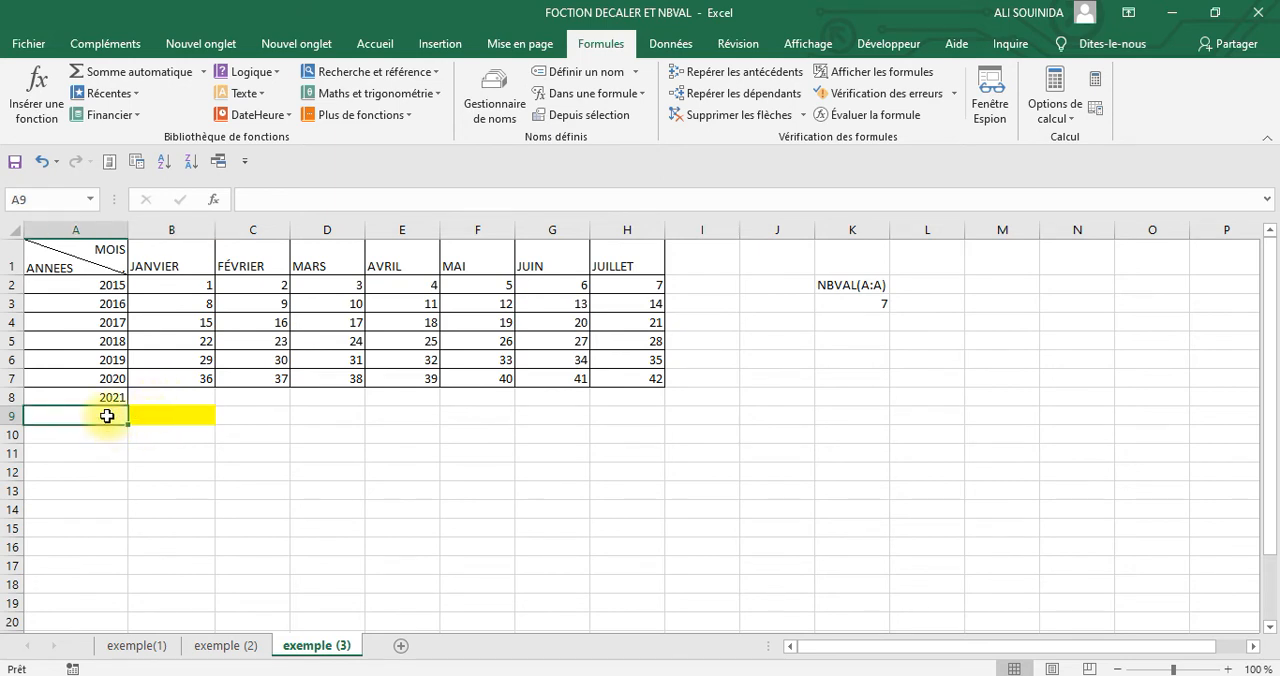
text(a)
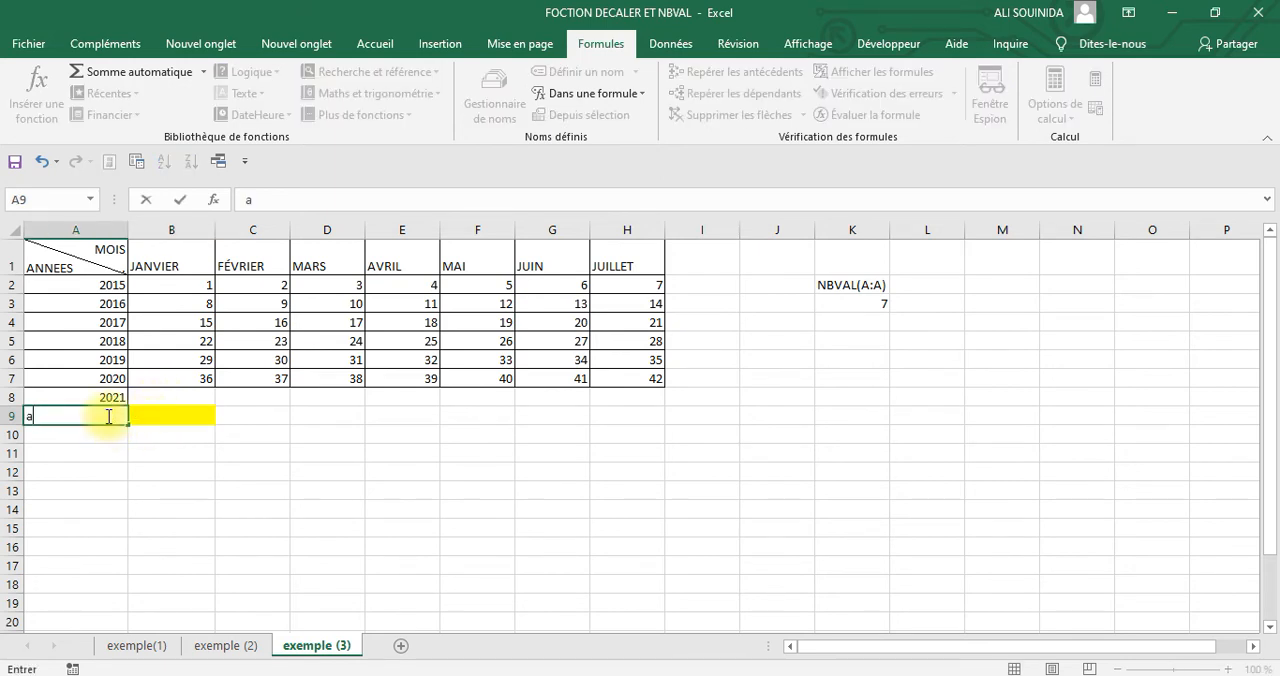
text(nnee)
click(323, 418)
text(mois)
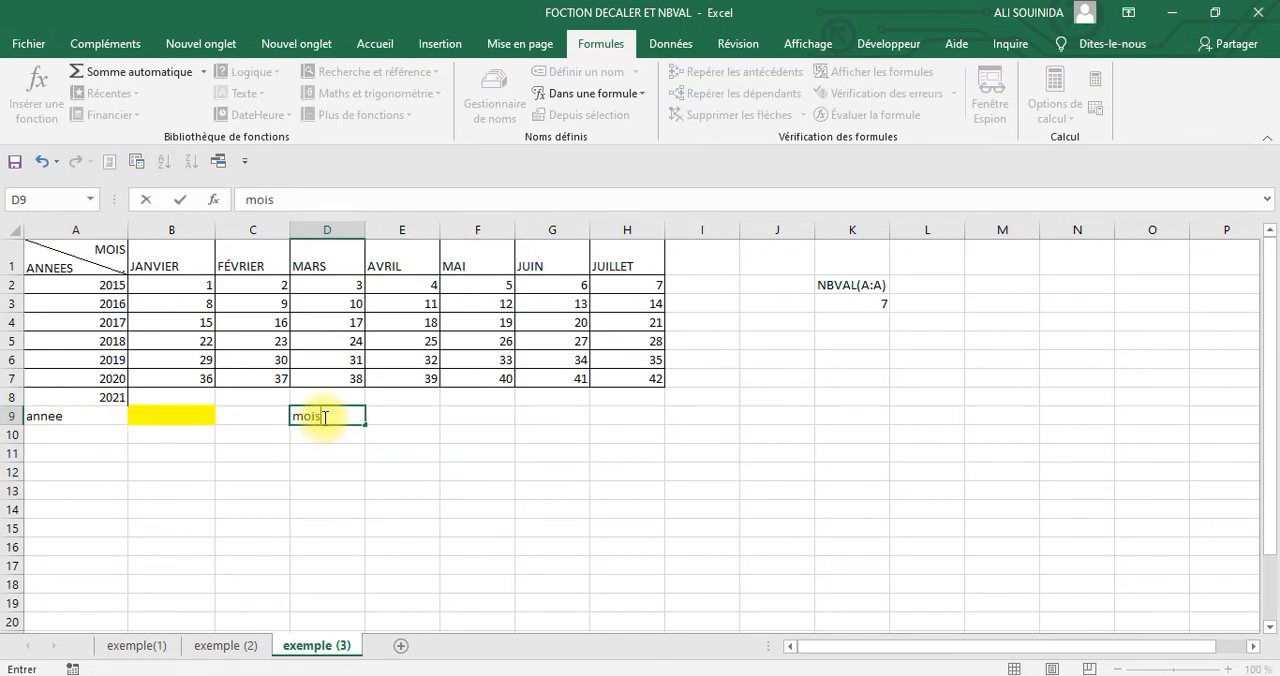
click(460, 488)
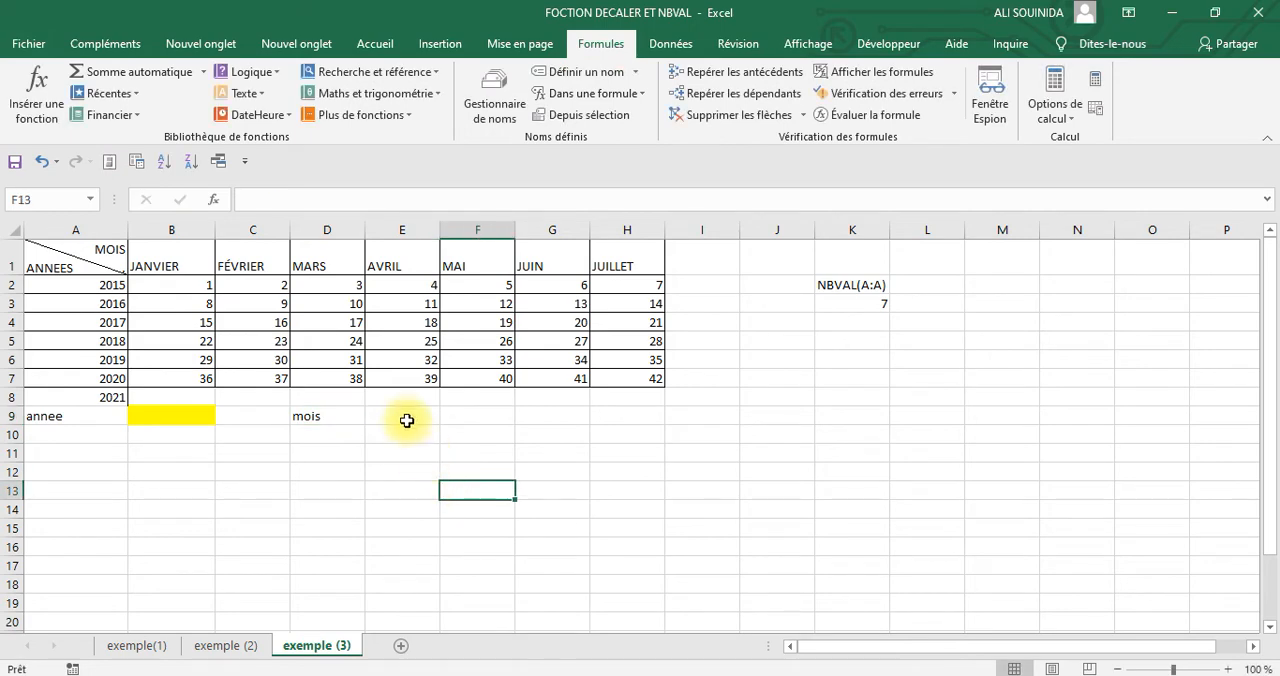
Fill cell E9, beside the mois label, with blue
click(406, 418)
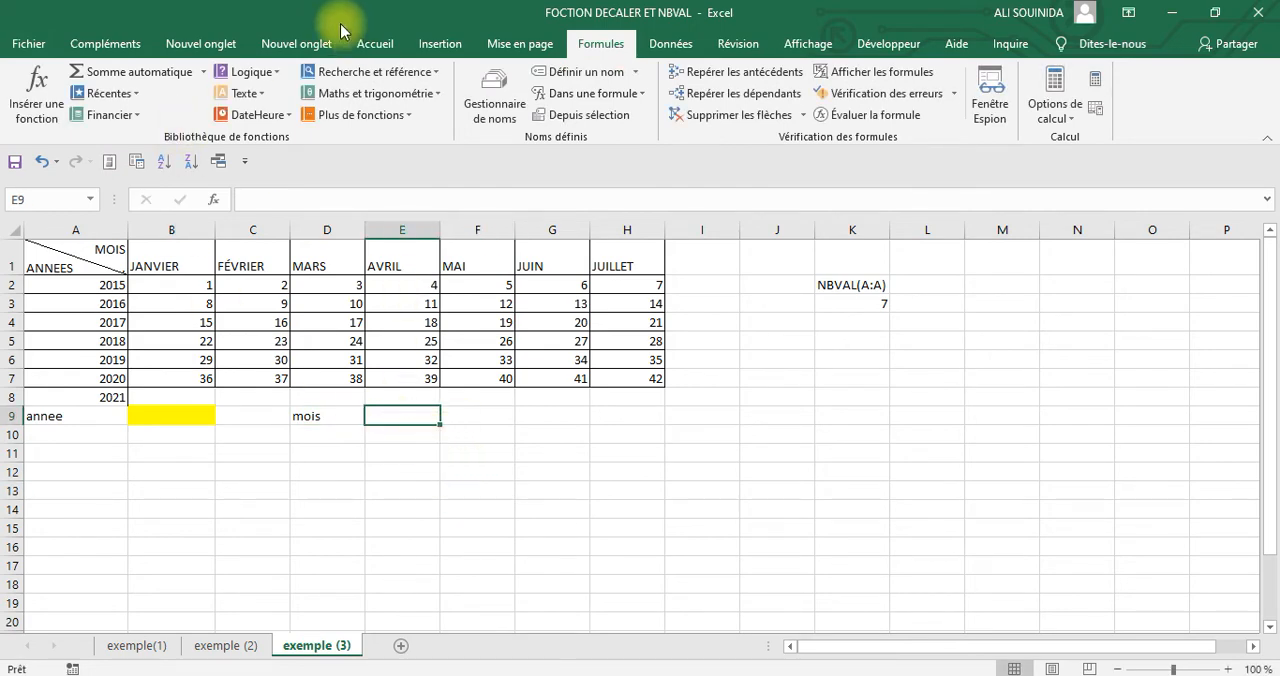
click(401, 46)
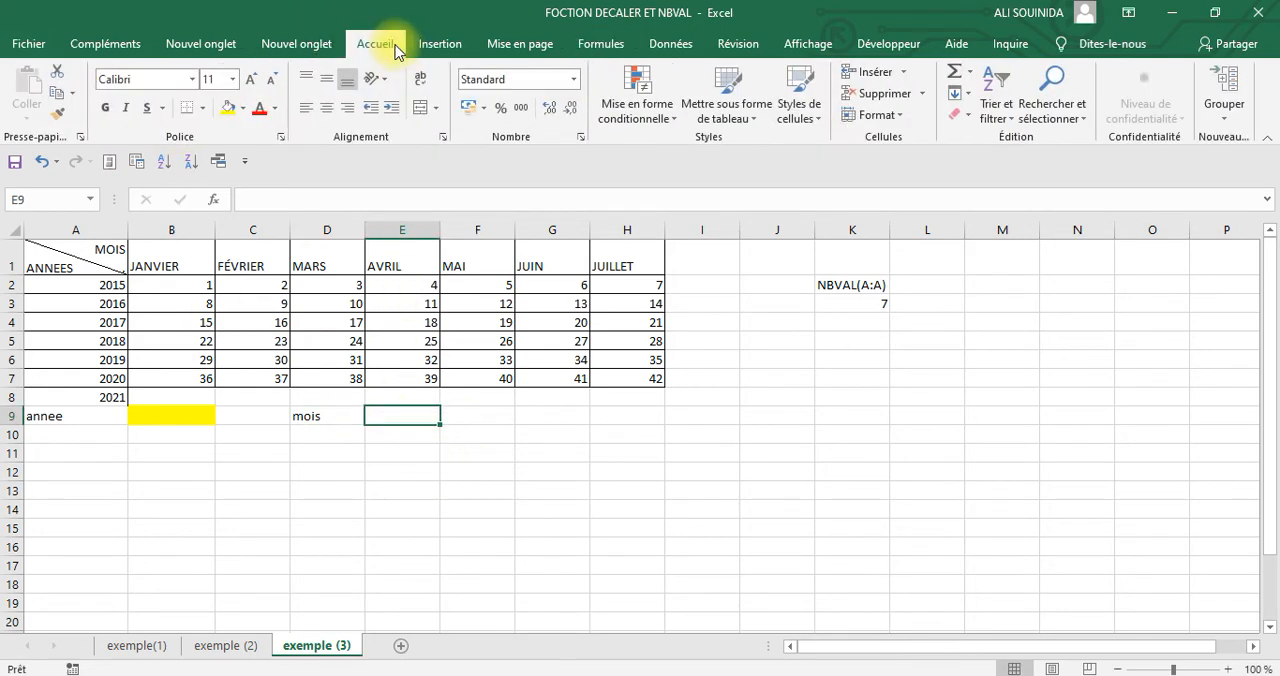
click(242, 108)
click(322, 254)
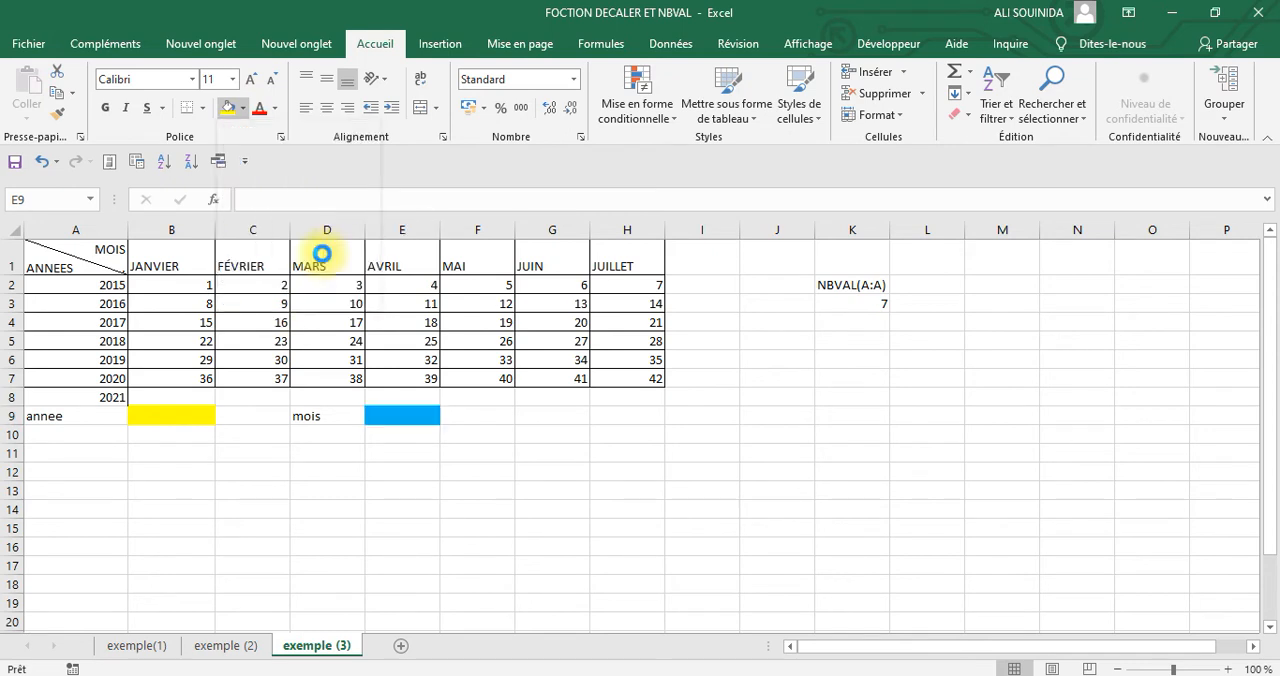
click(757, 490)
Add a Liste data validation to the blue cell E9 with the named range mois as its source
click(398, 416)
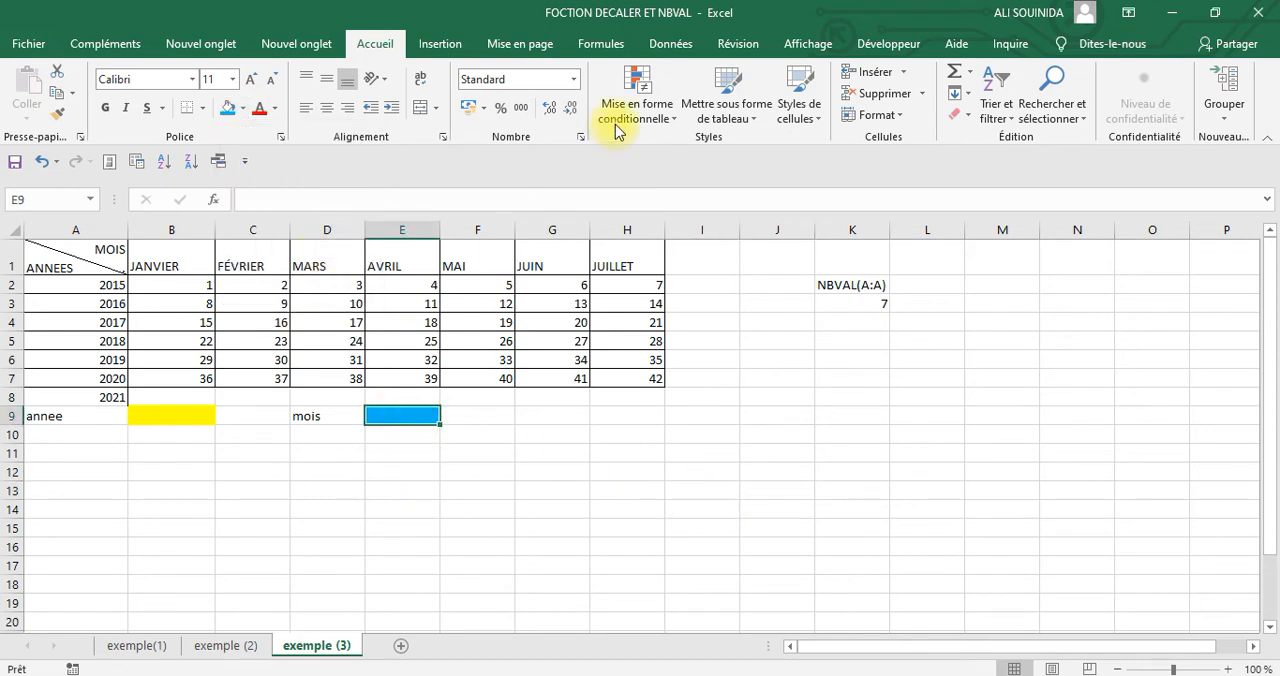
click(660, 44)
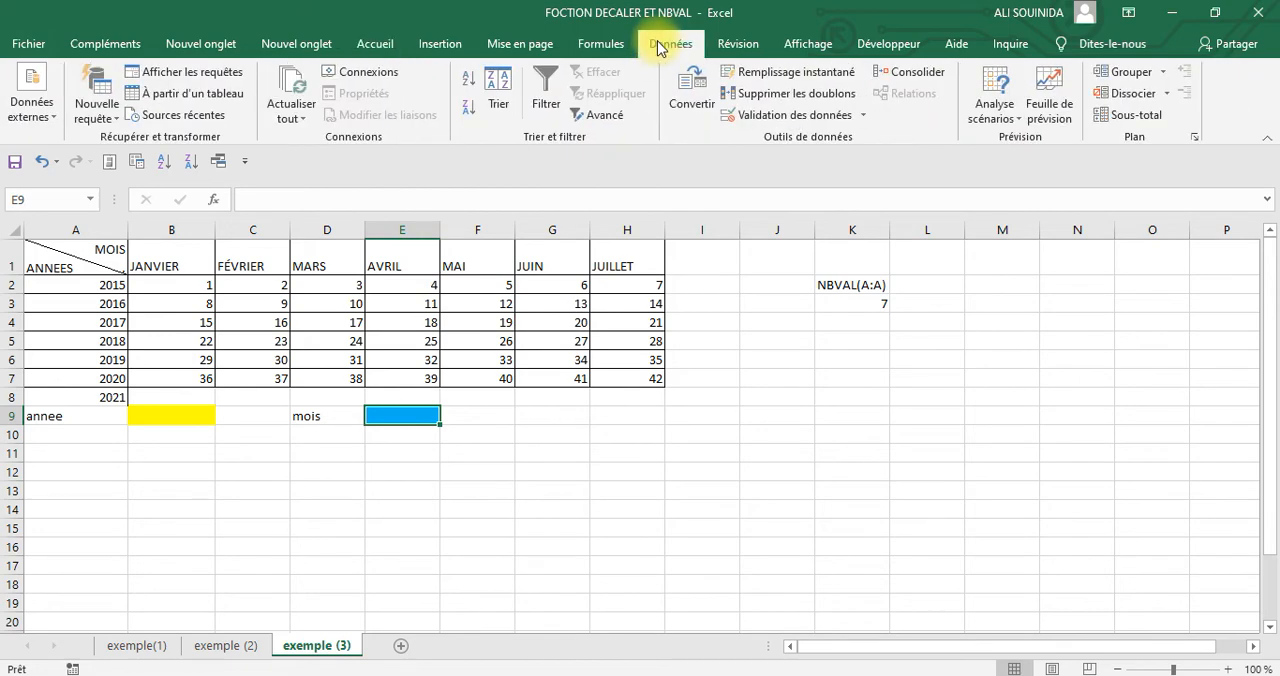
click(770, 114)
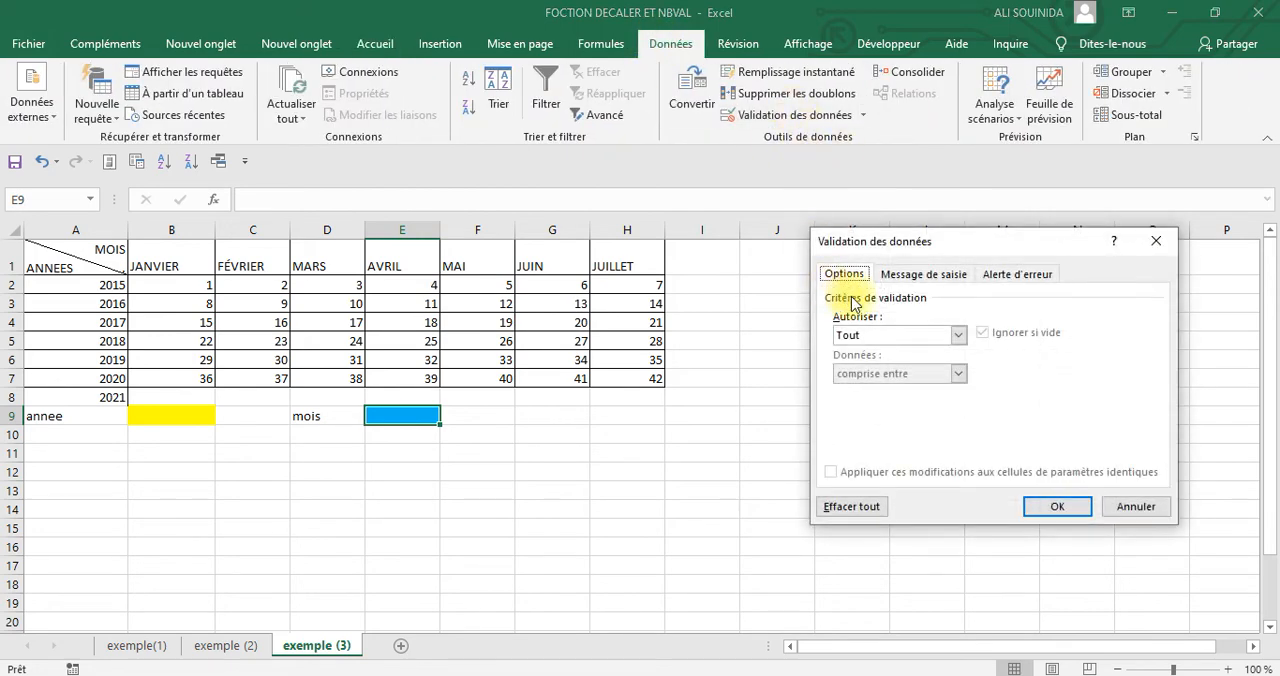
click(957, 340)
click(868, 394)
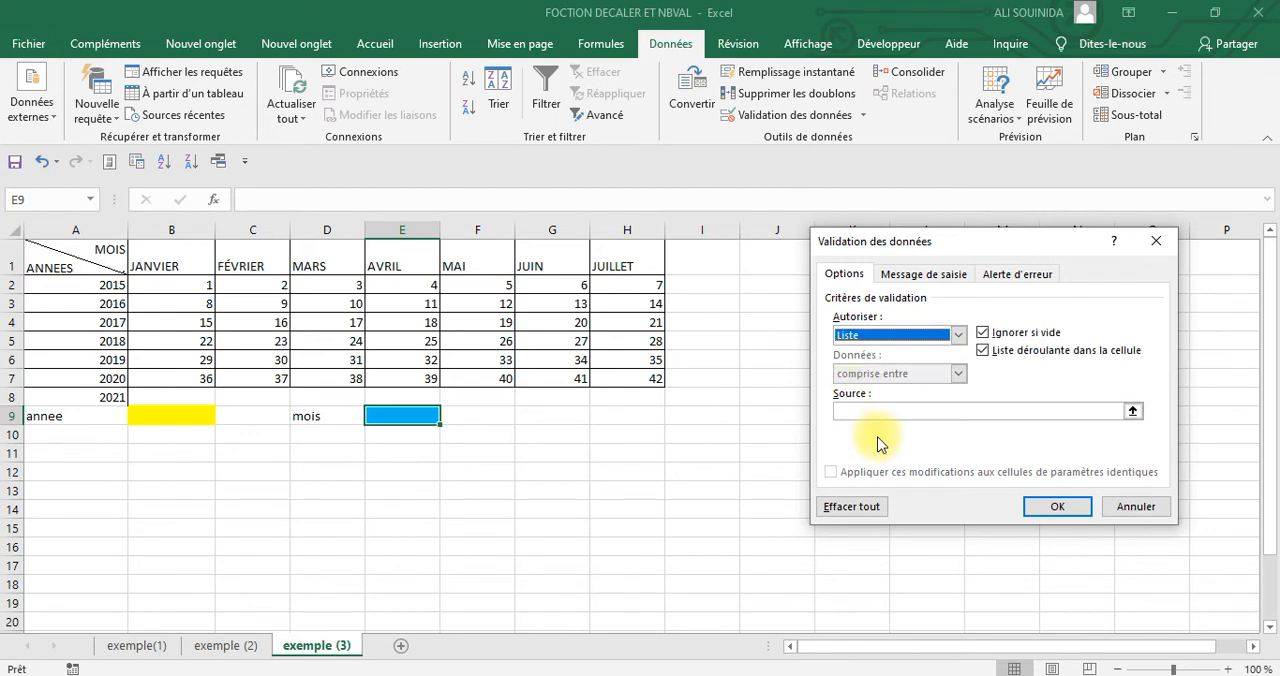
click(872, 407)
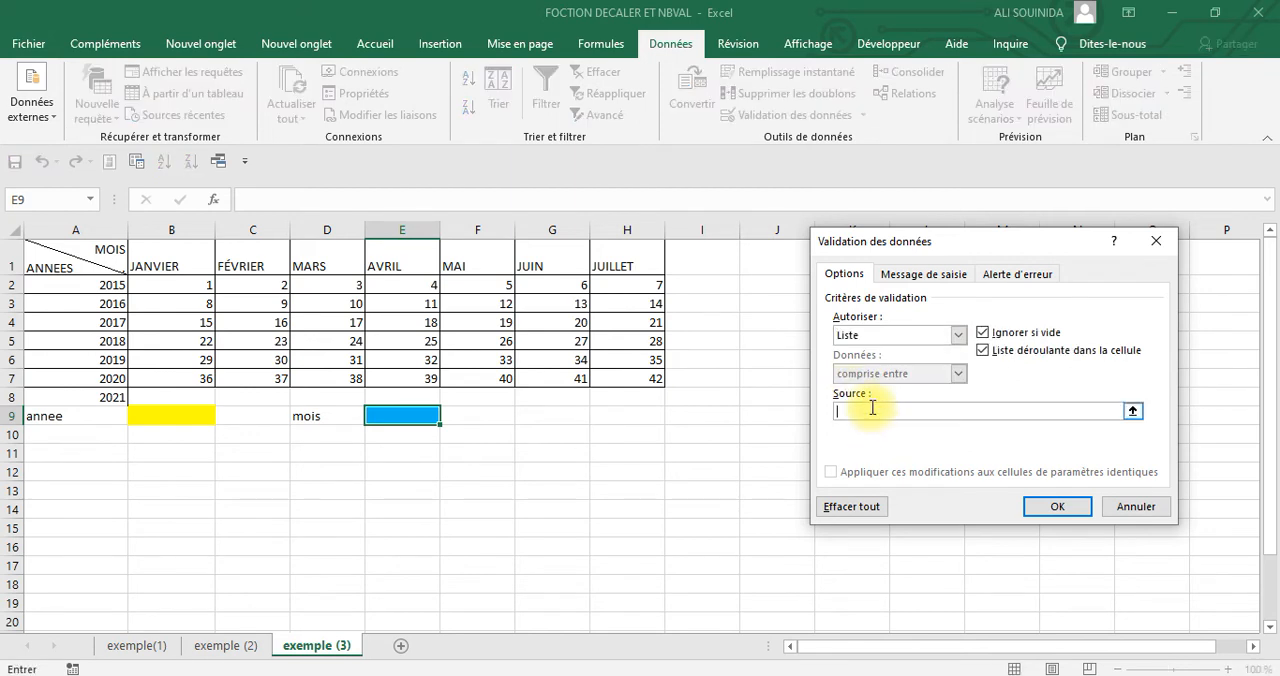
key(F3)
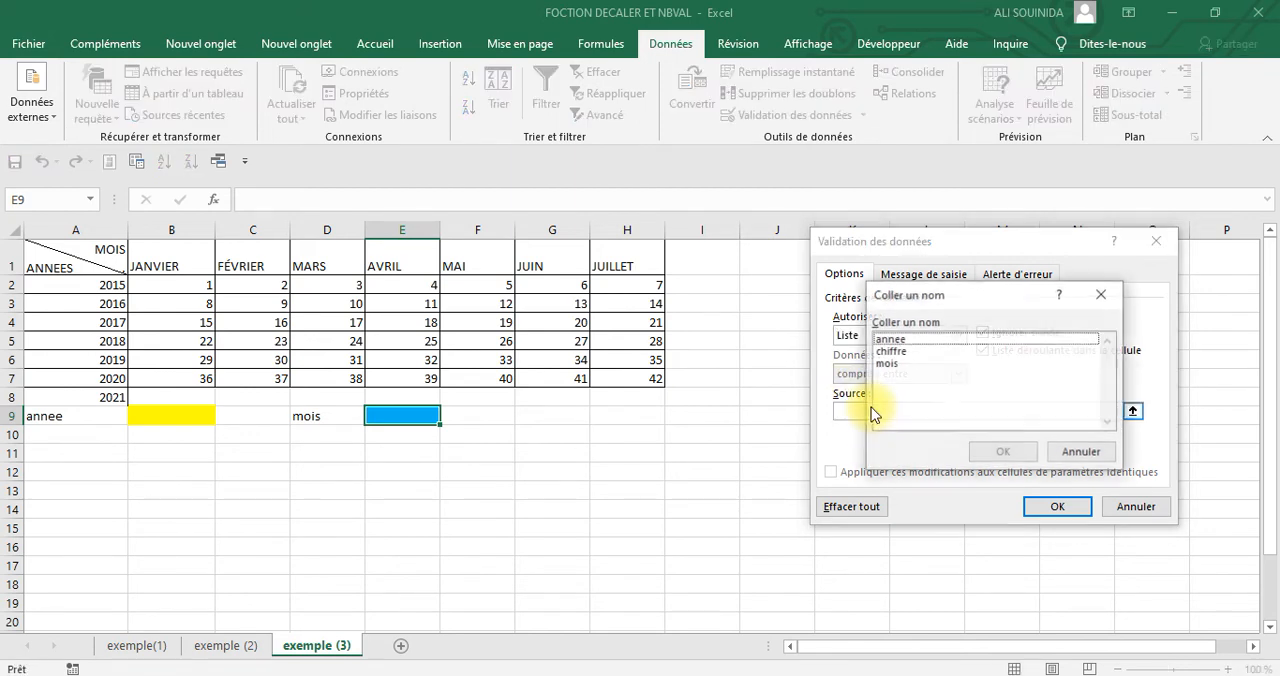
click(888, 363)
click(1003, 453)
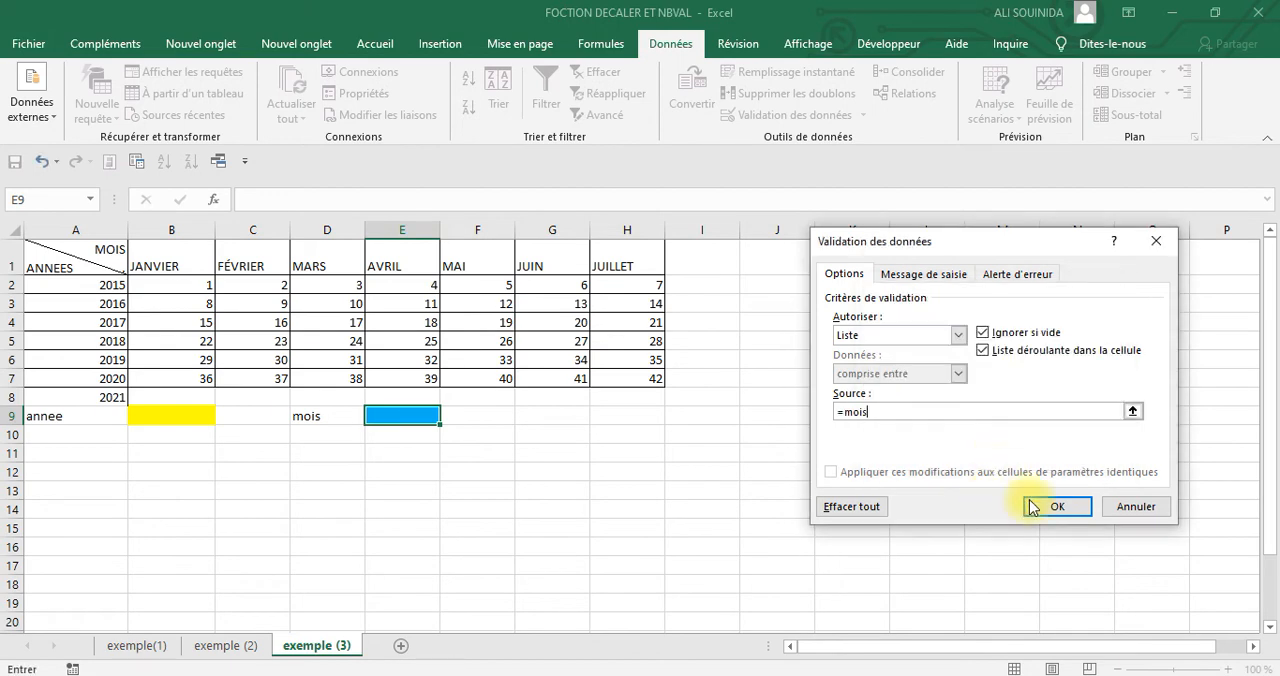
click(1057, 507)
click(791, 493)
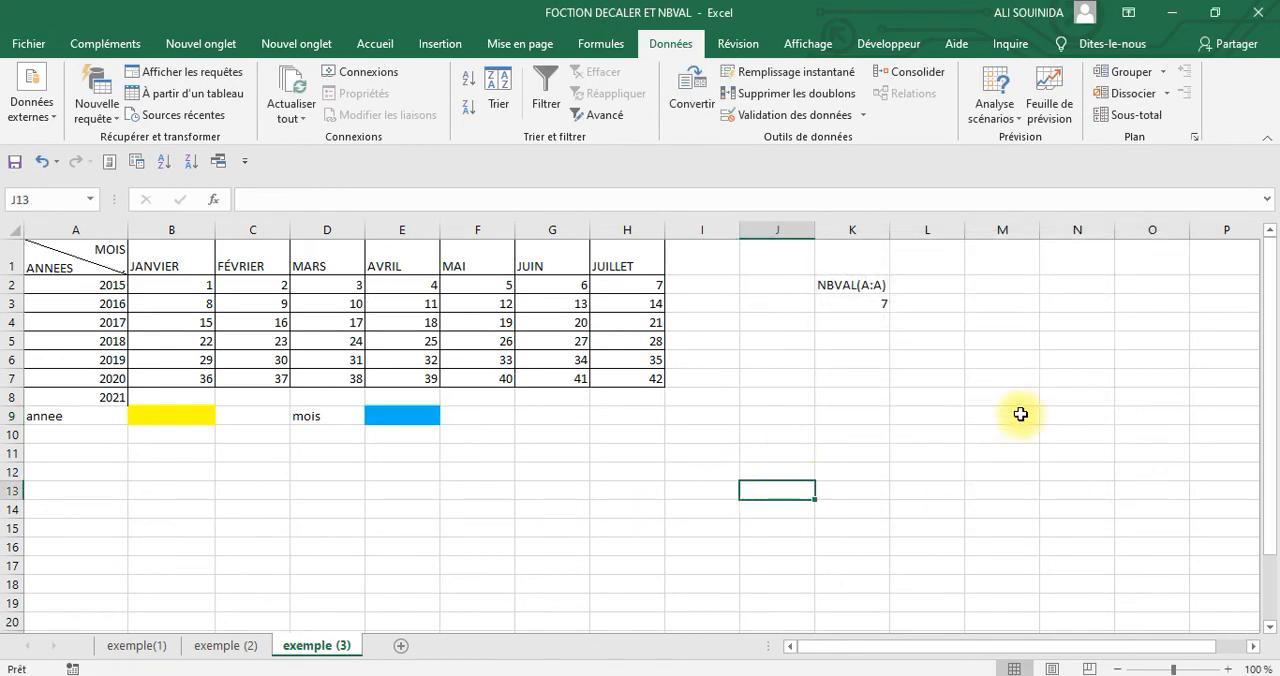
Extend the month headings in row 1 by filling from JUILLET into I1 with AOÛT
click(416, 418)
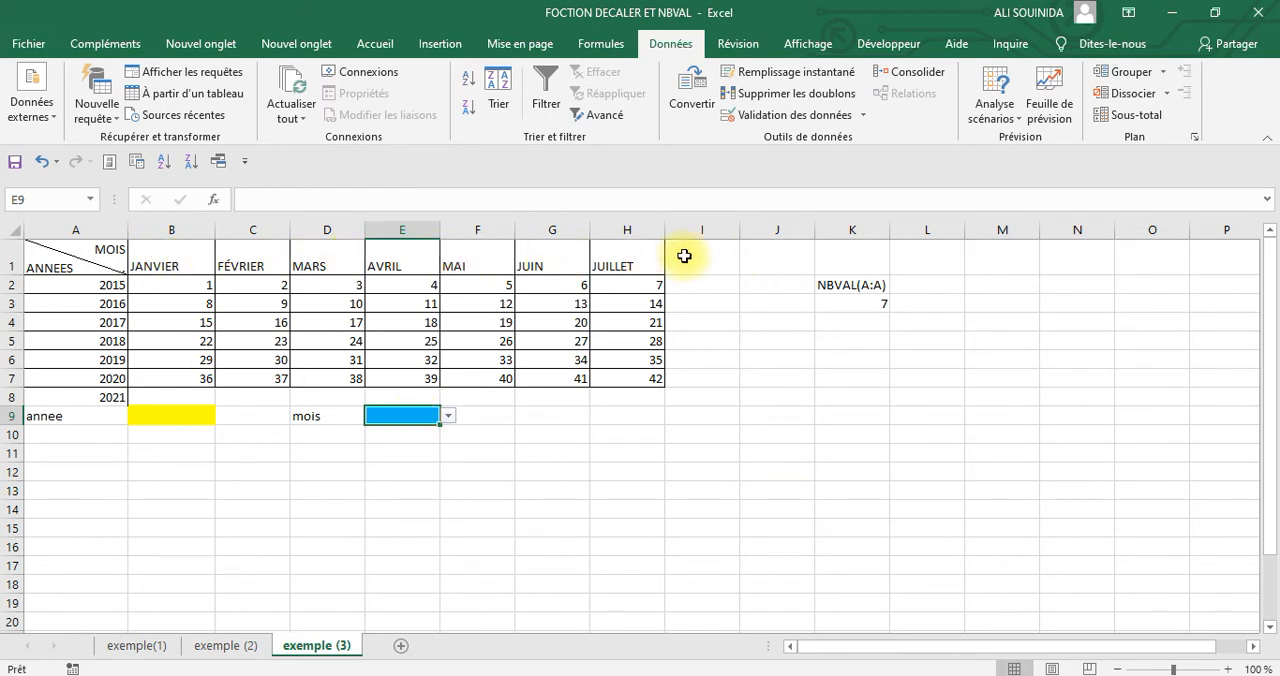
click(705, 260)
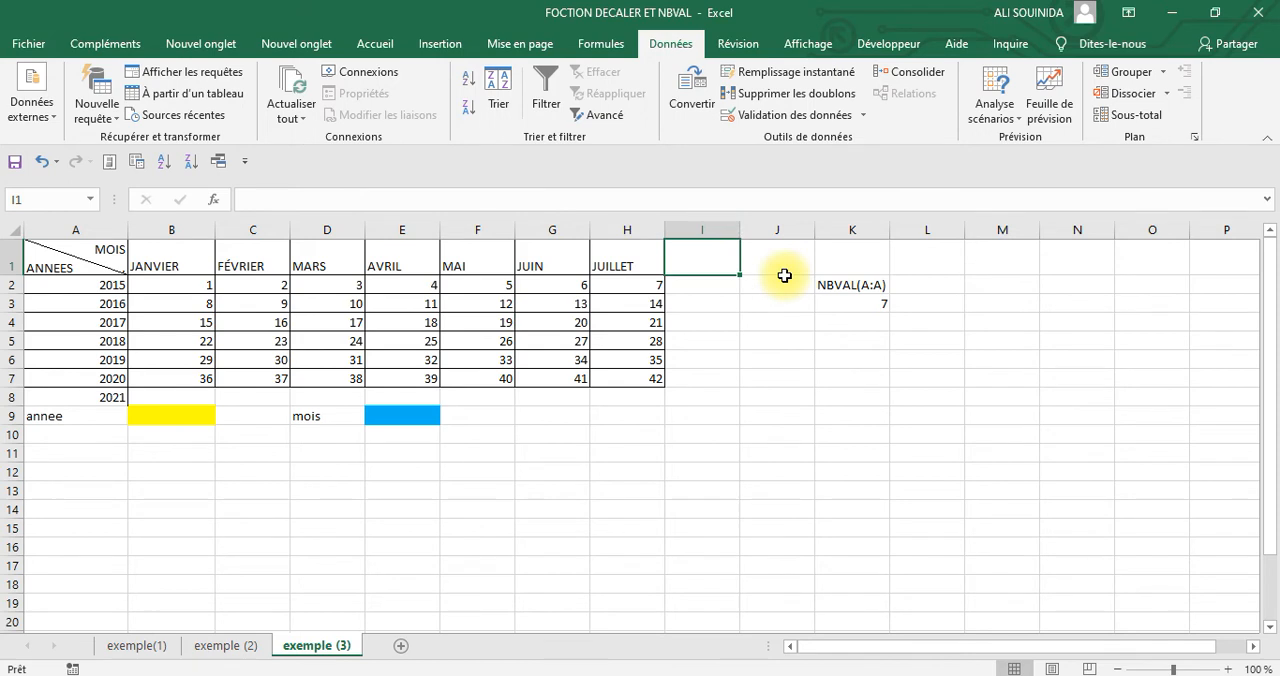
text(a)
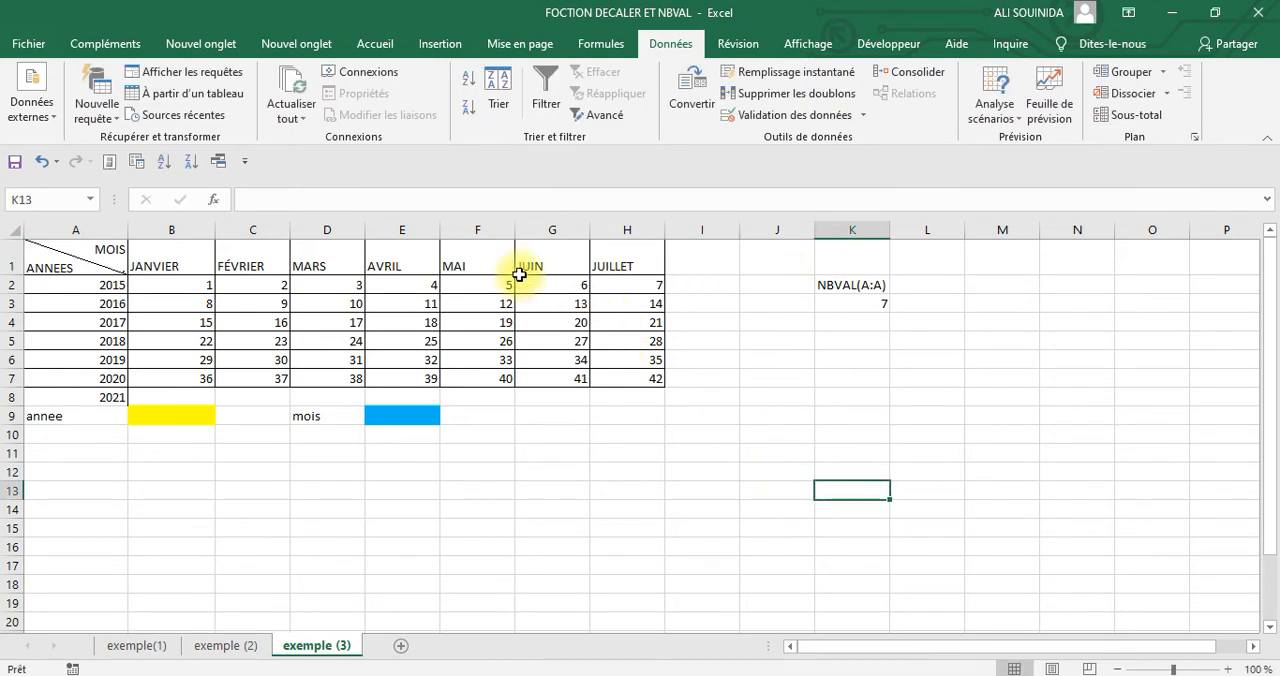
drag(526, 263, 712, 276)
click(905, 418)
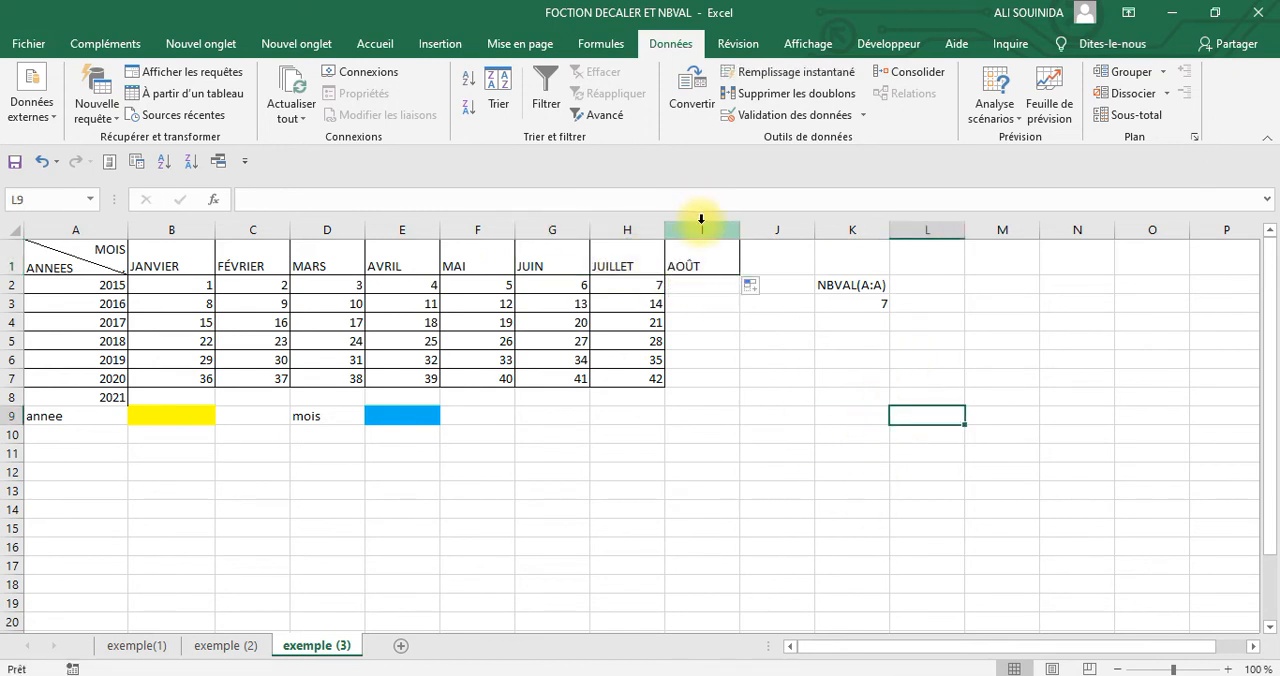
Check the month drop-down list in the blue cell E9 for the added month AOÛT
click(390, 416)
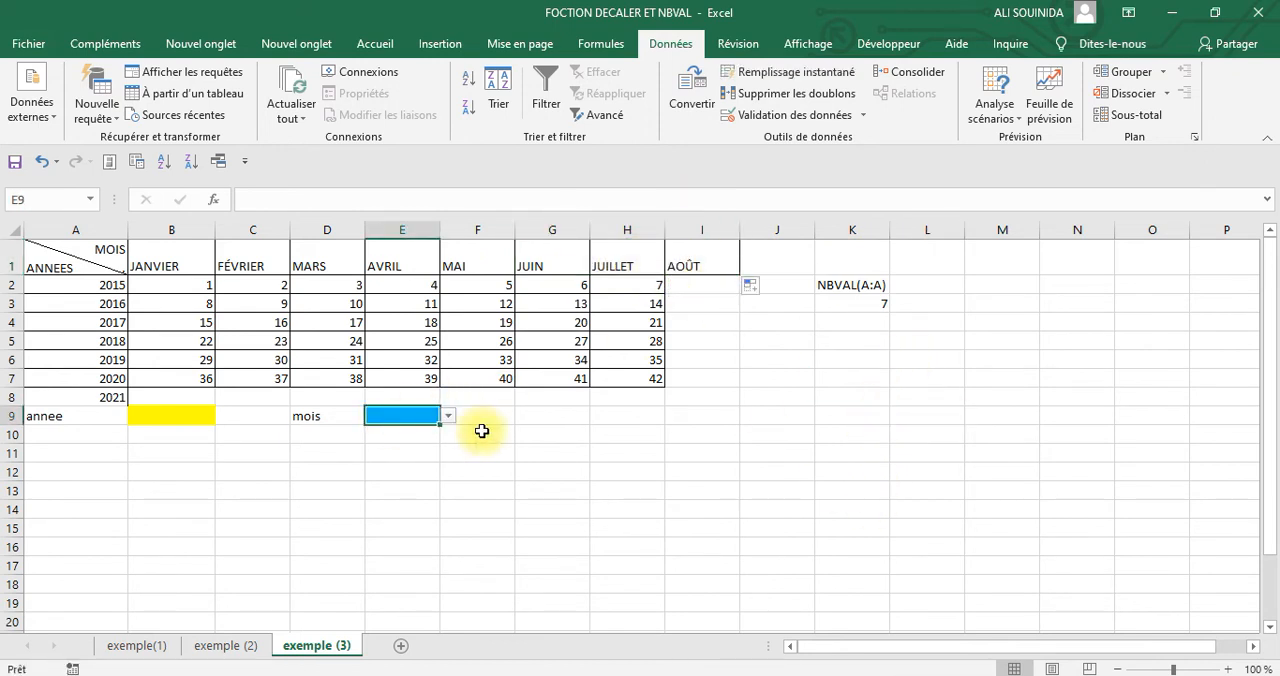
click(449, 416)
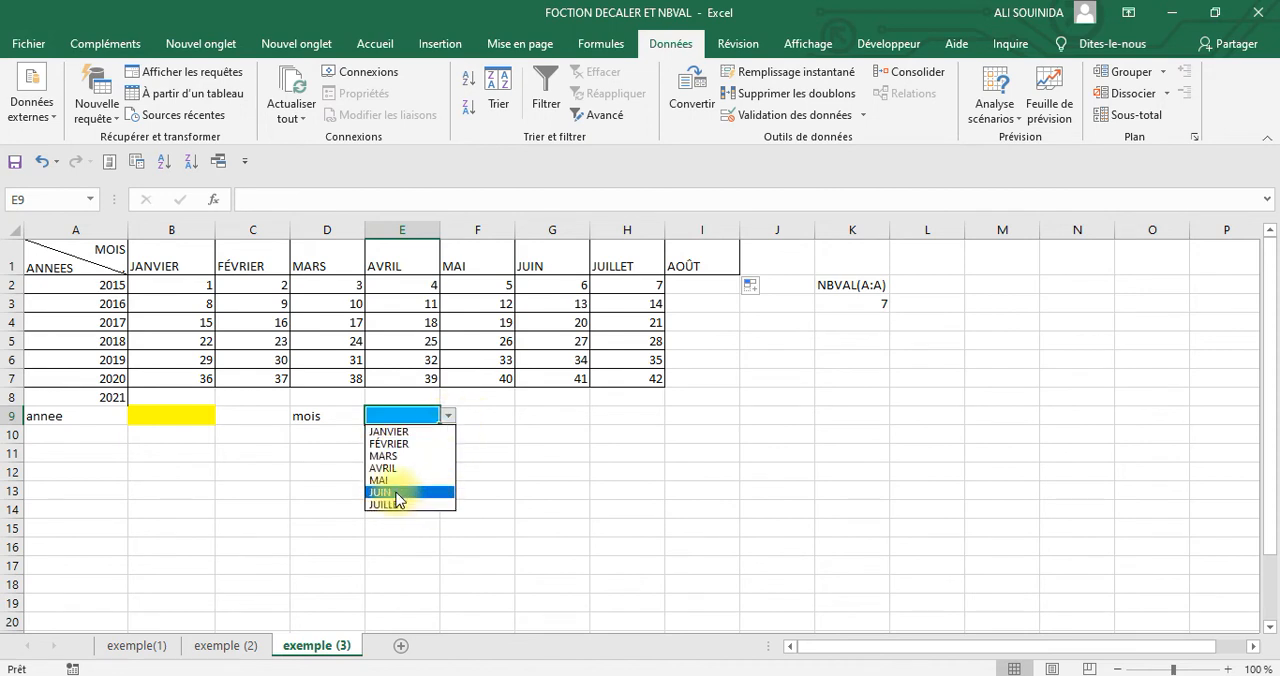
click(742, 480)
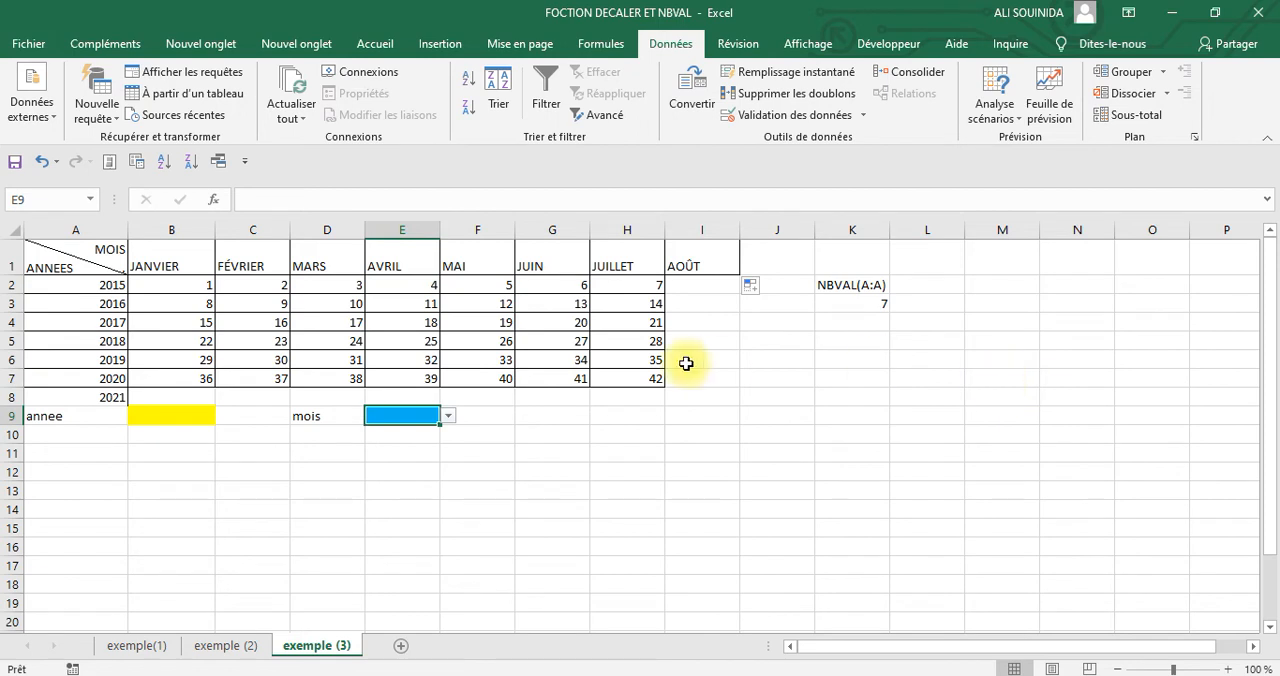
click(1072, 378)
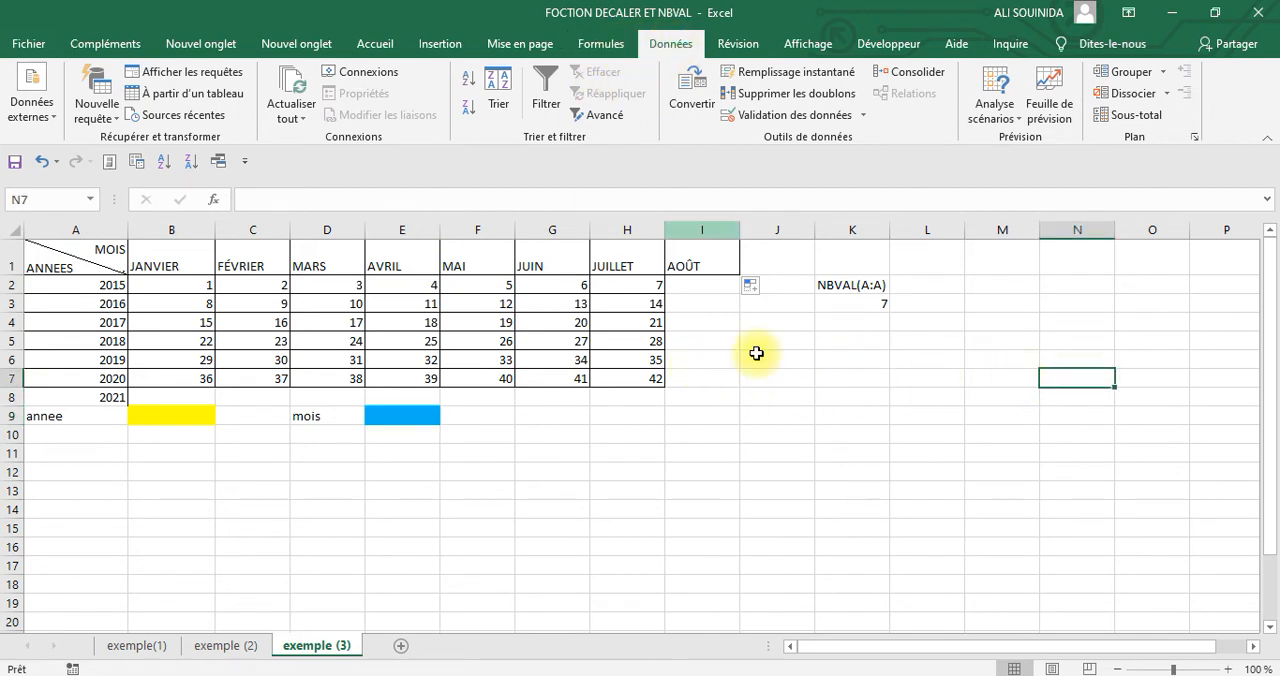
click(850, 433)
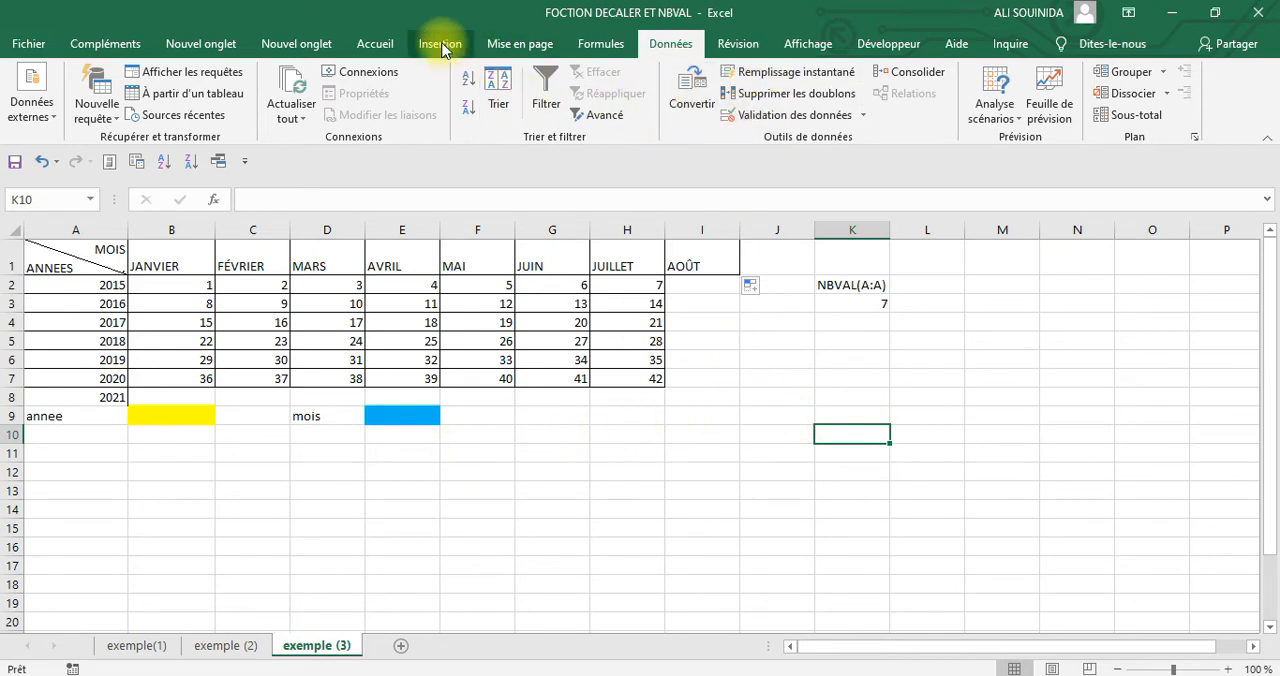
Redefine the name mois as =DECALER('exemple (3)'!$B$1;0;0;;NBVAL('exemple (3)'!$1:$1))
click(603, 46)
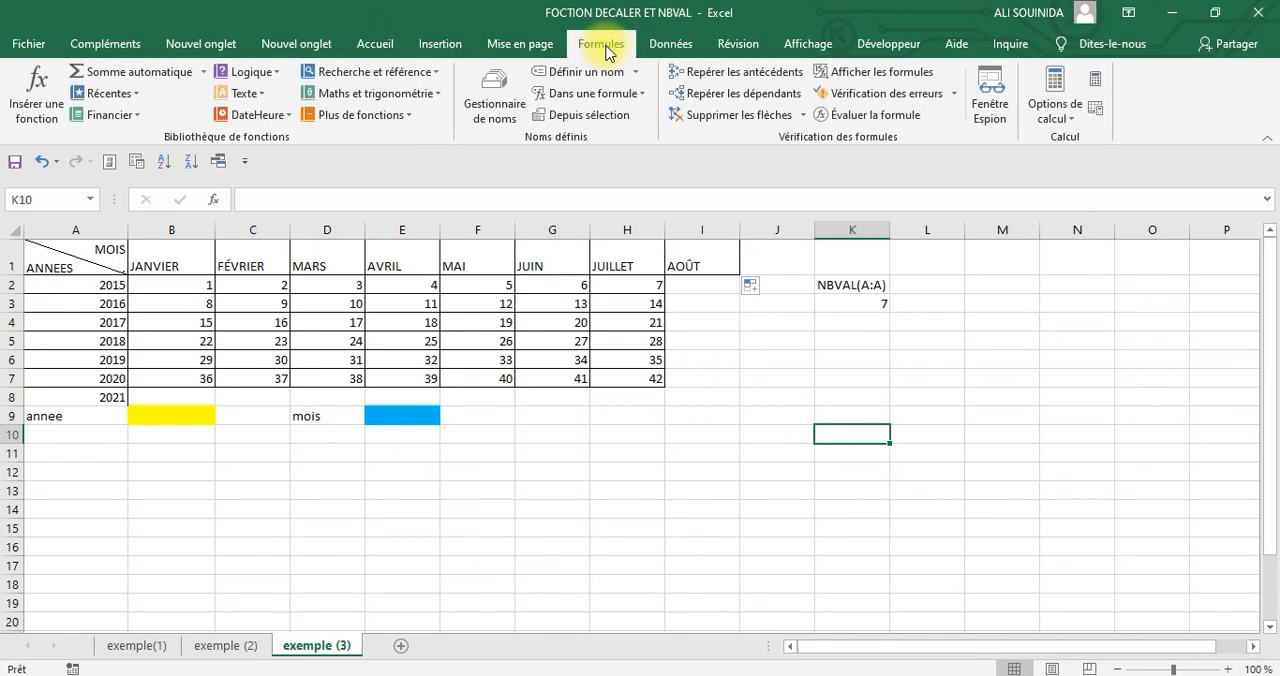
click(479, 112)
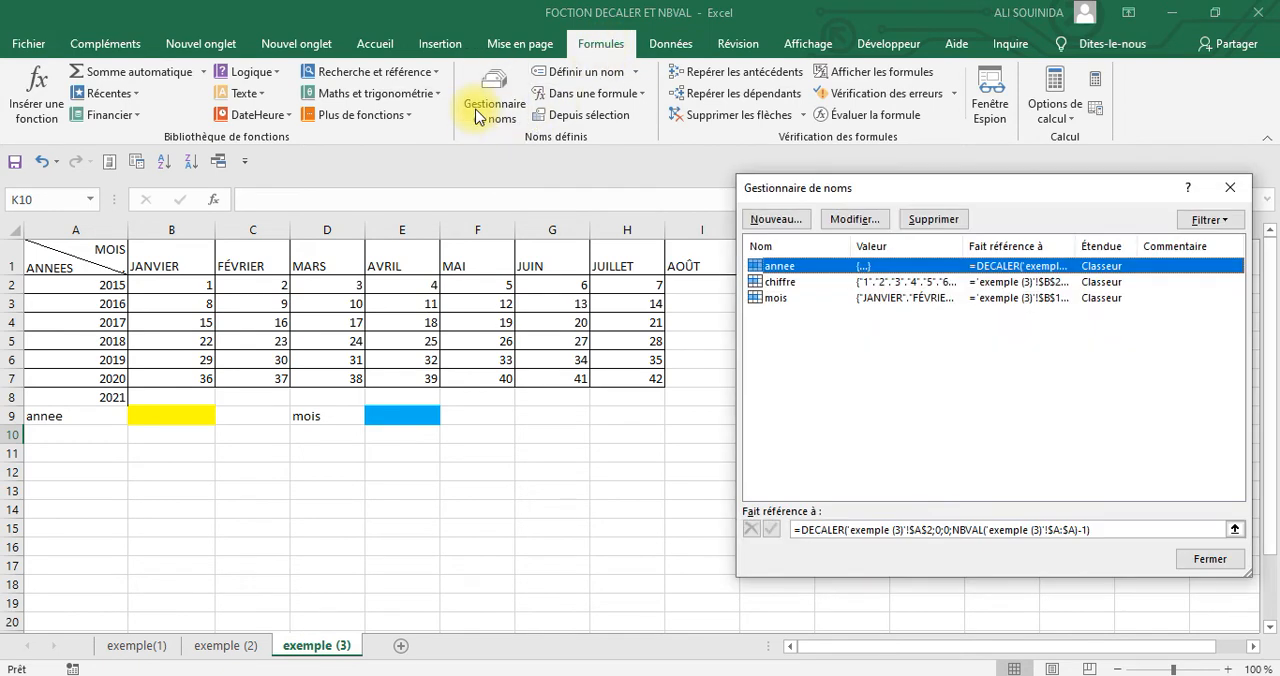
click(775, 298)
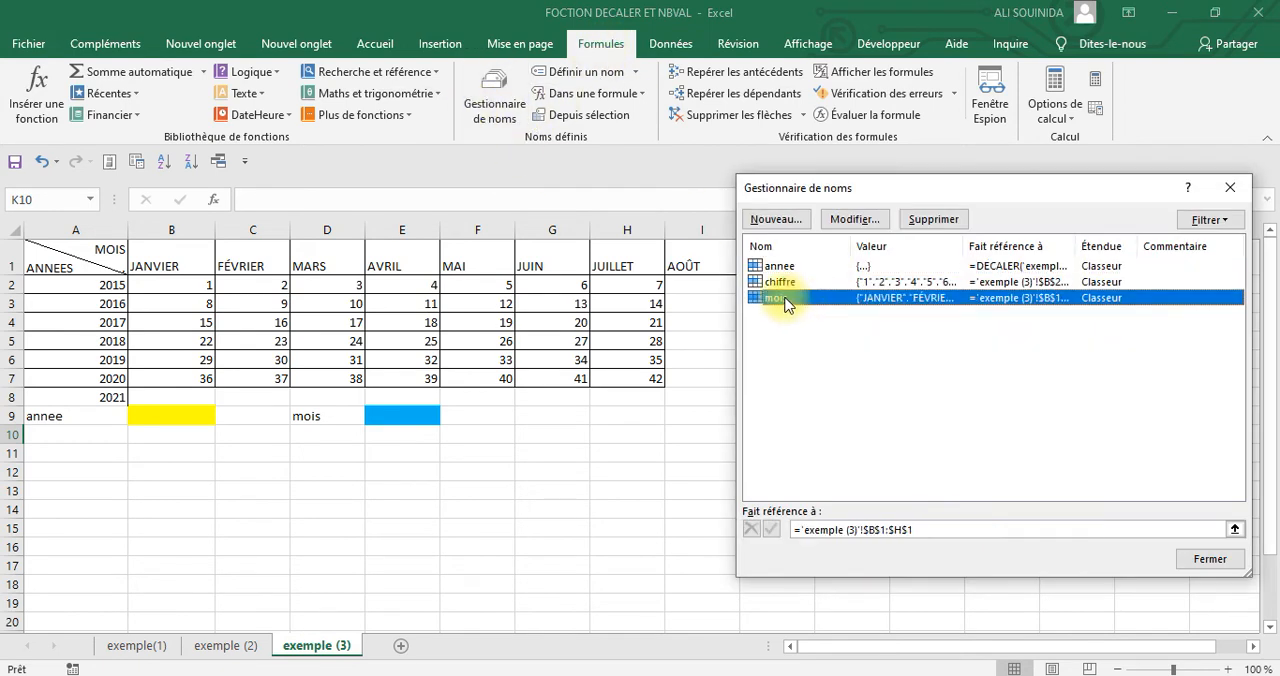
click(930, 531)
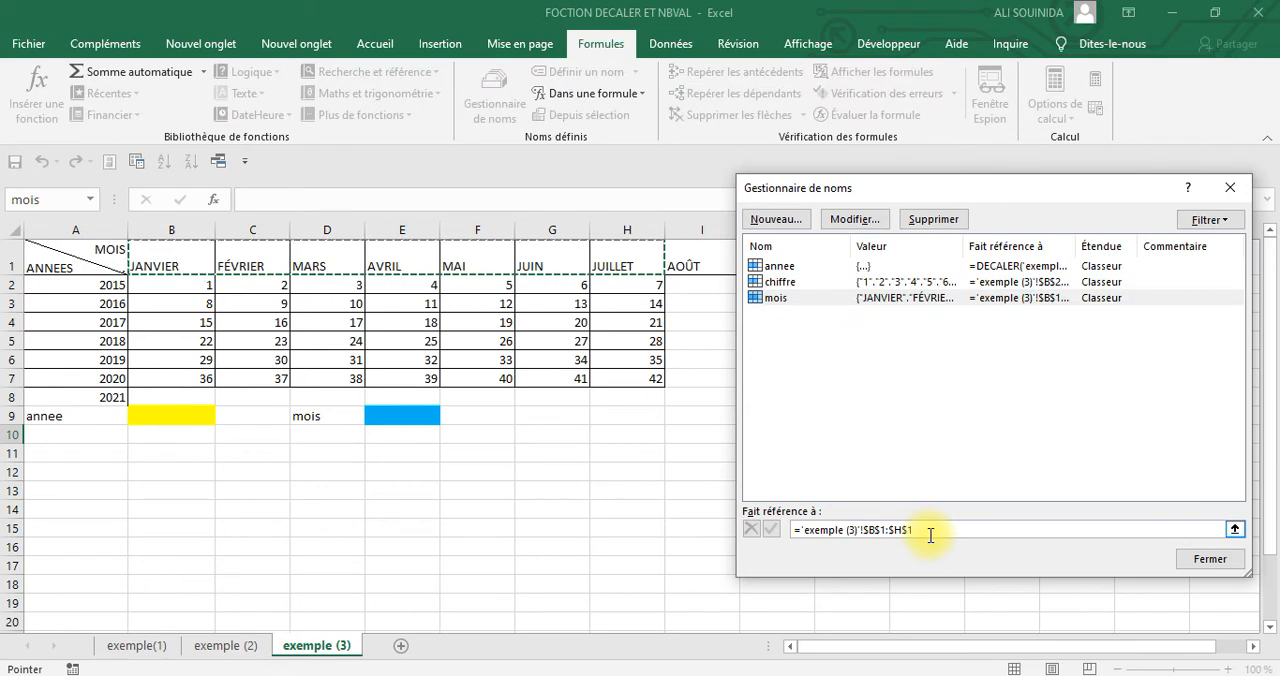
key(BackSpace)
key(BackSpace)
key(BackSpace)
key(BackSpace)
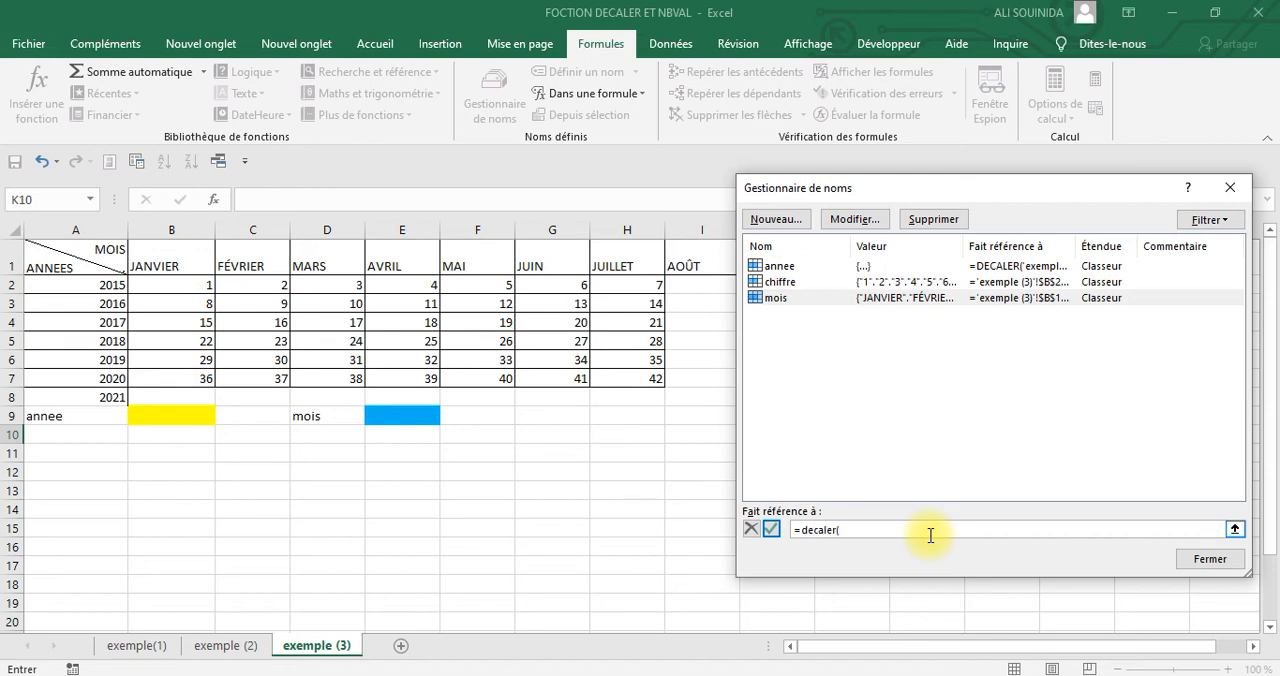
click(178, 258)
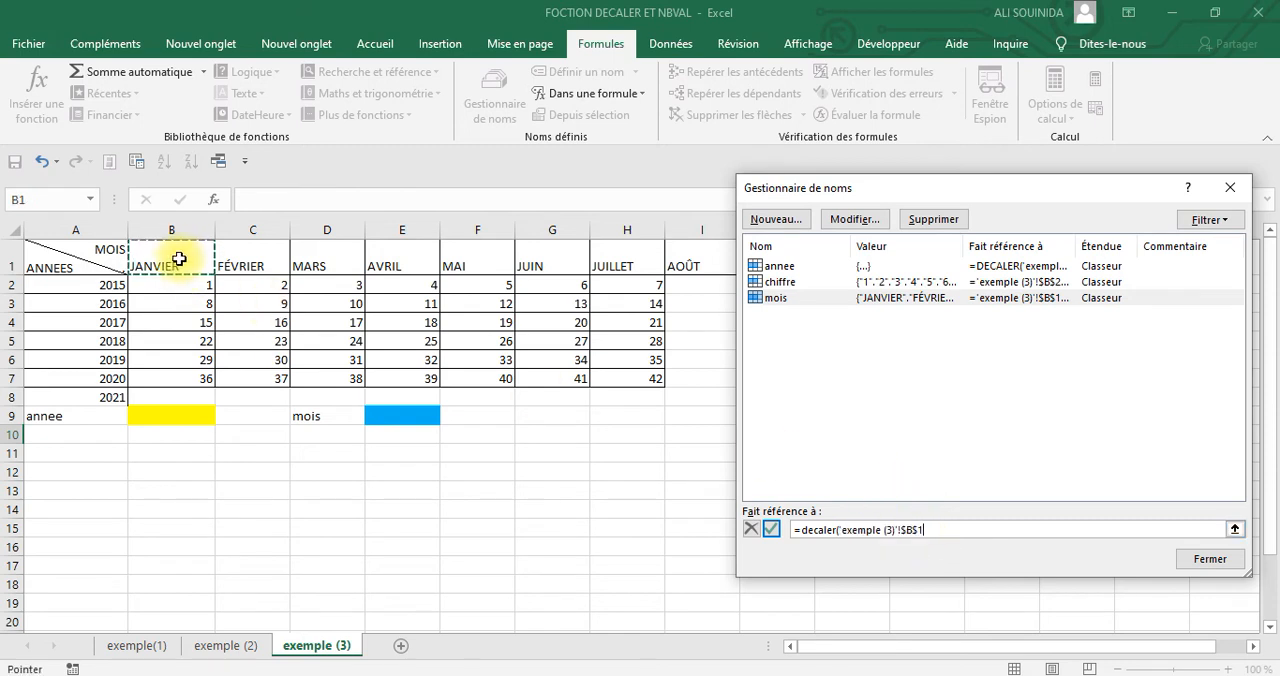
text(;0;0;;nbval()
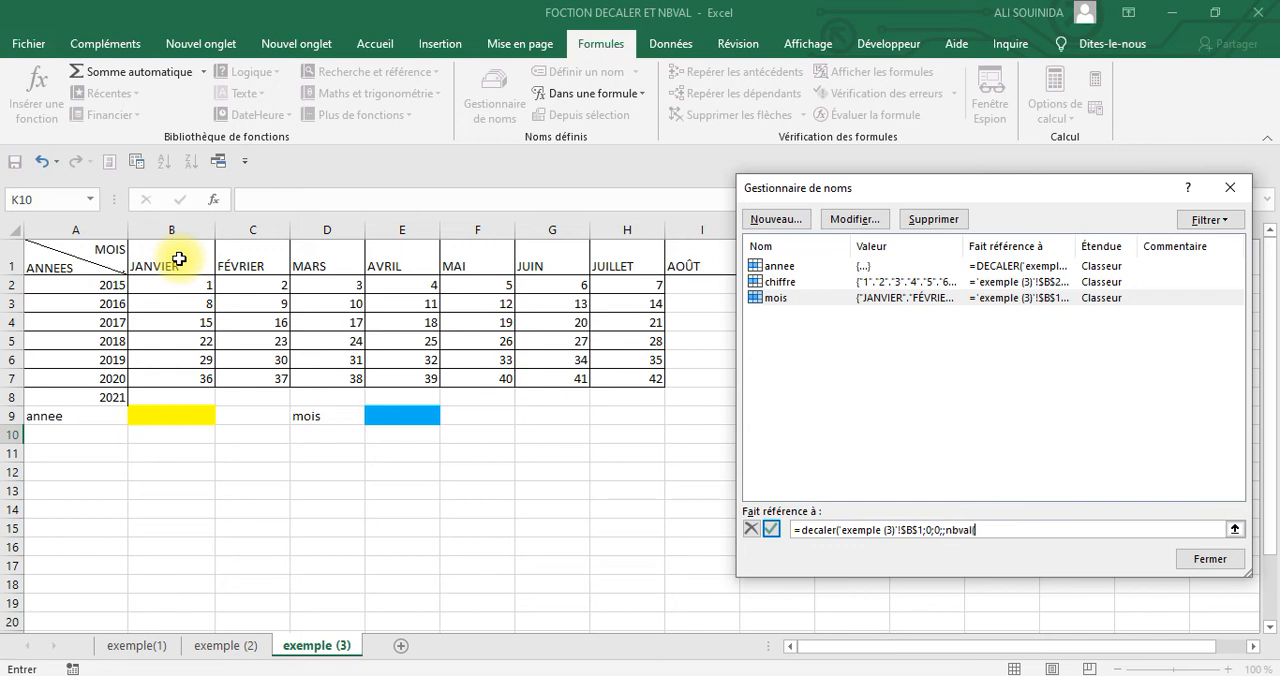
click(14, 262)
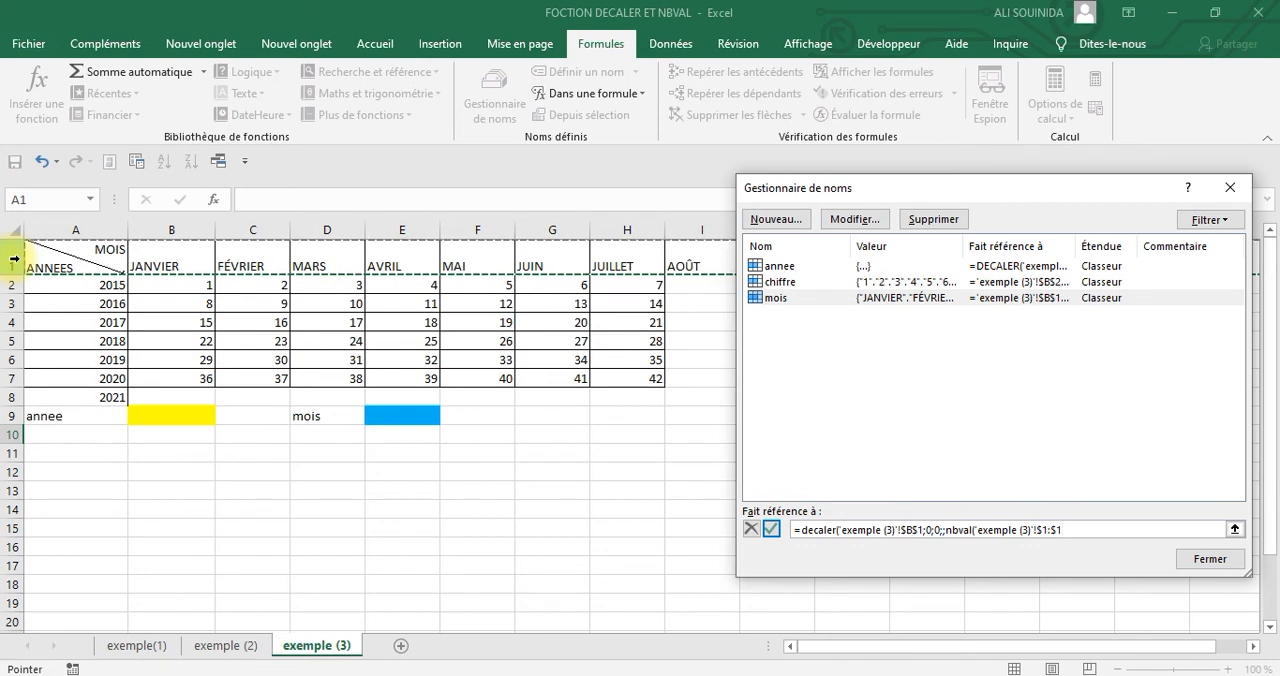
text())
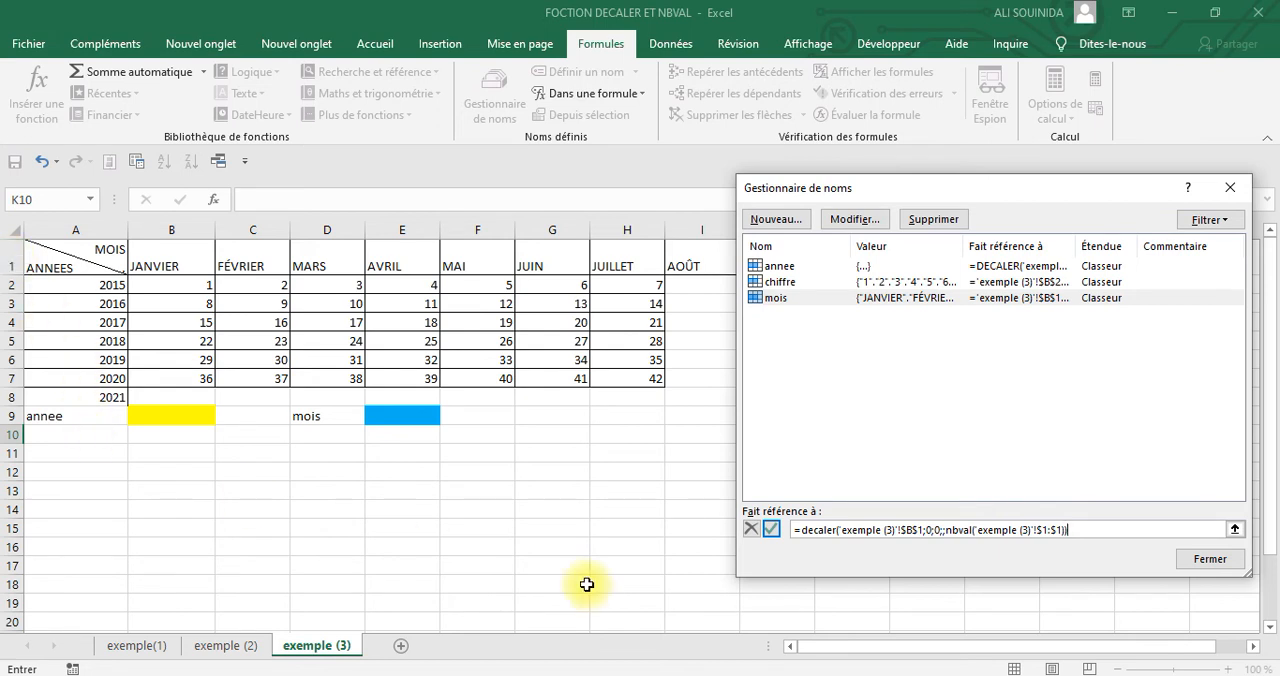
click(770, 530)
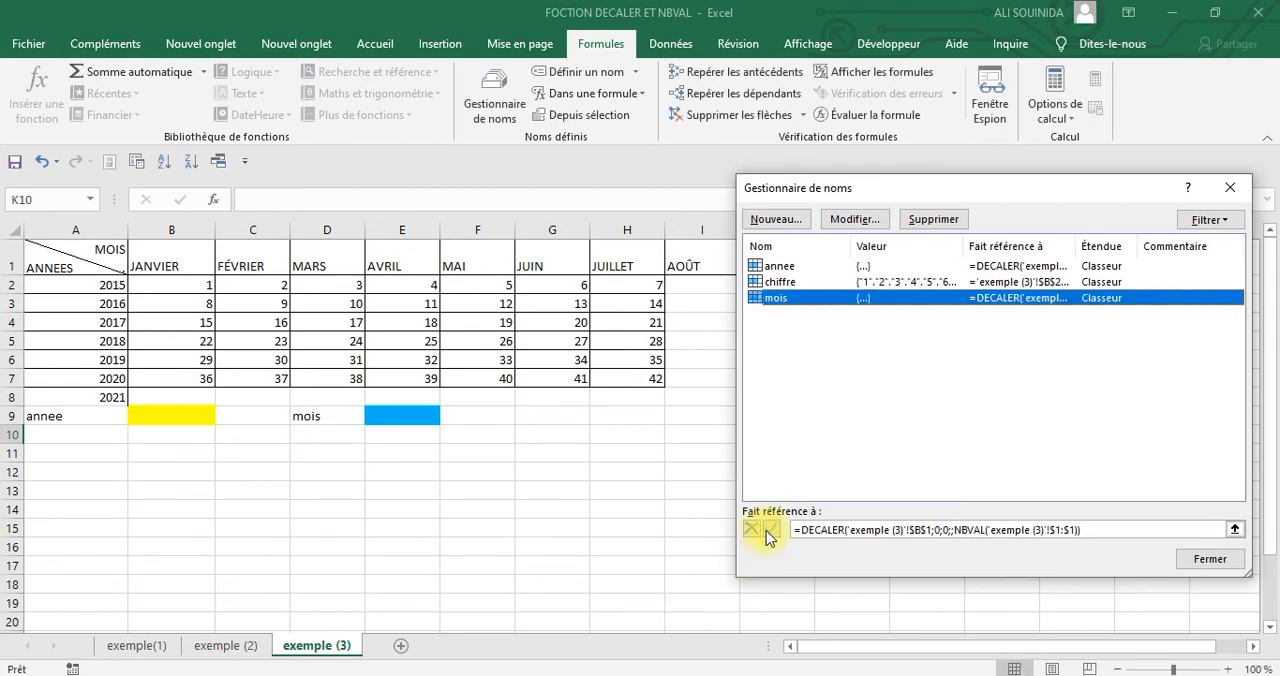
Display the range covered by the name mois and compare it with the month headings in row 1
click(875, 533)
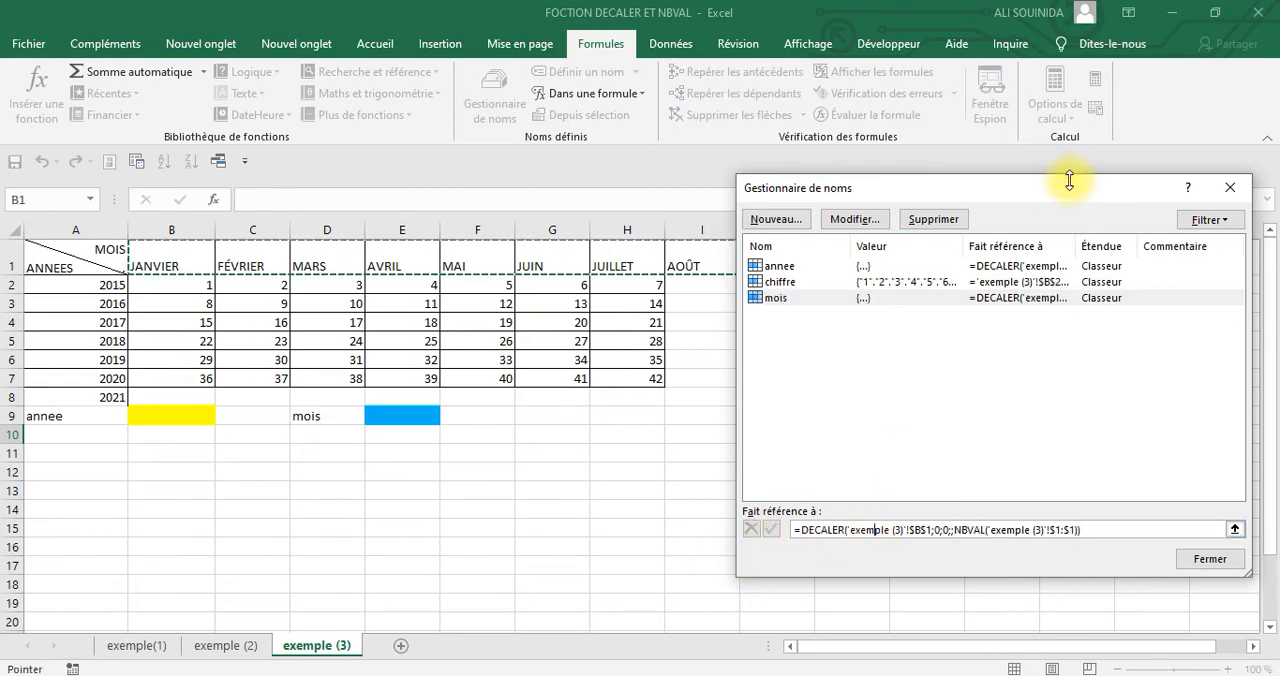
drag(1069, 185, 1043, 355)
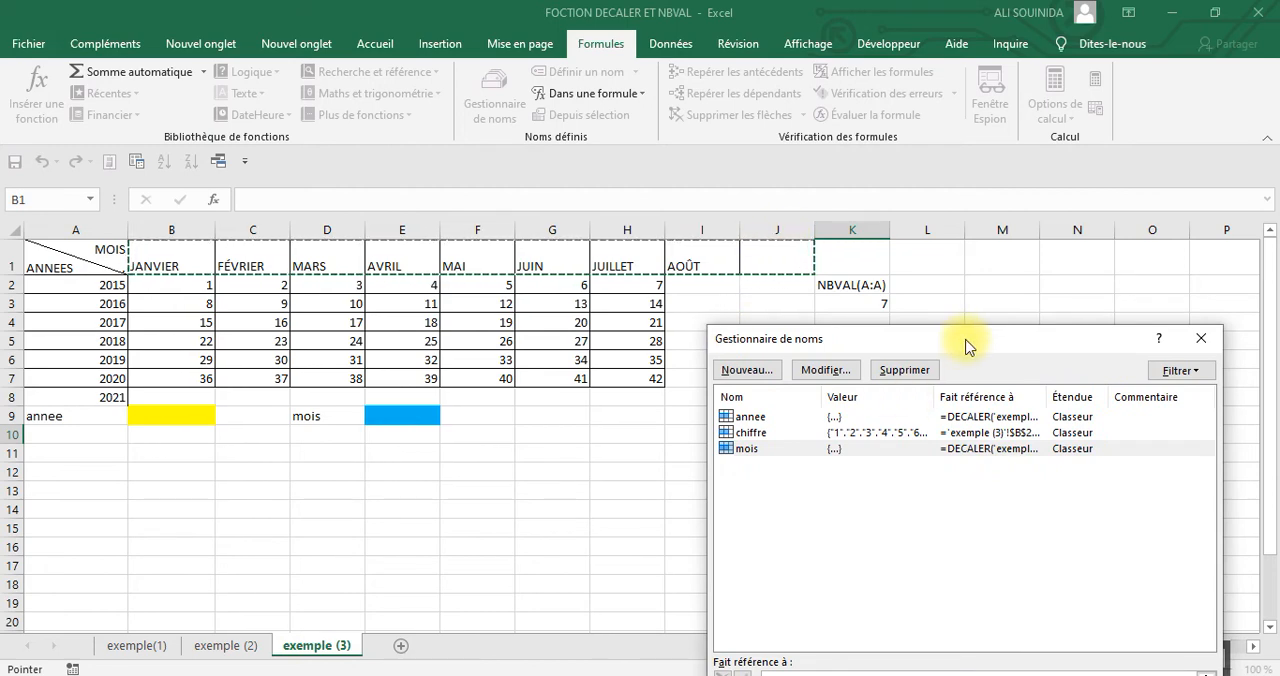
drag(966, 345, 970, 157)
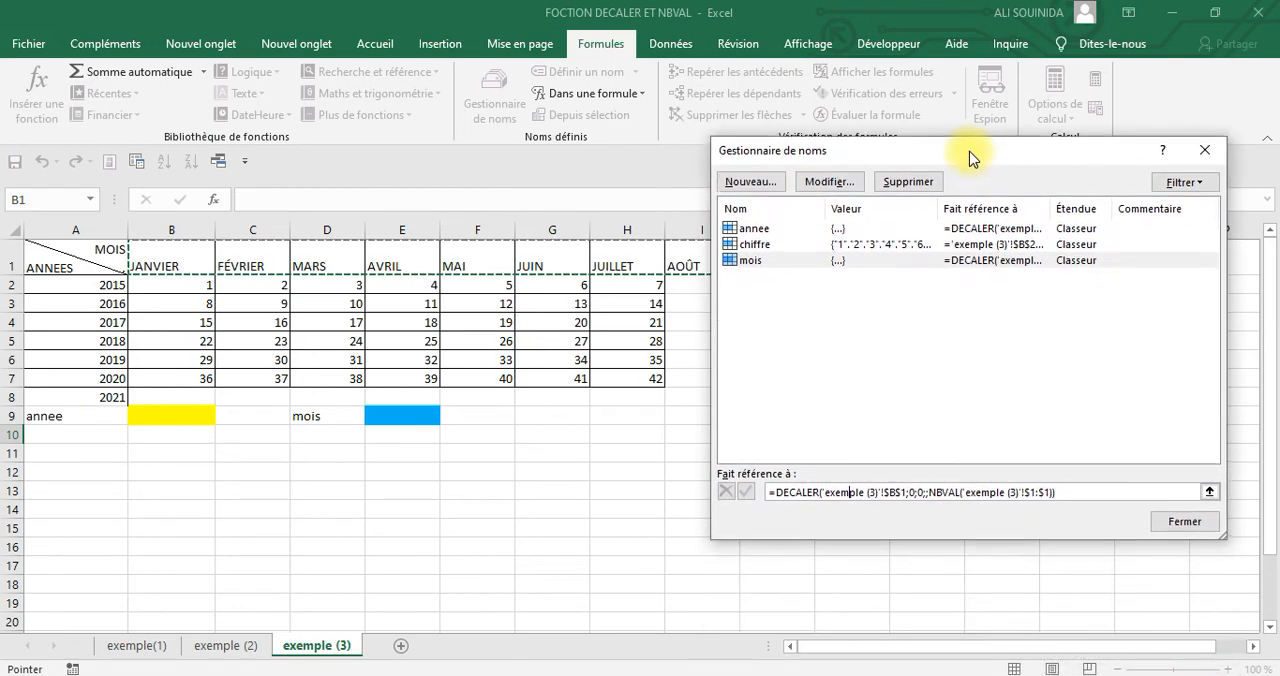
Subtract 1 from the NBVAL('exemple (3)'!$1:$1) width argument in the mois formula
click(1058, 495)
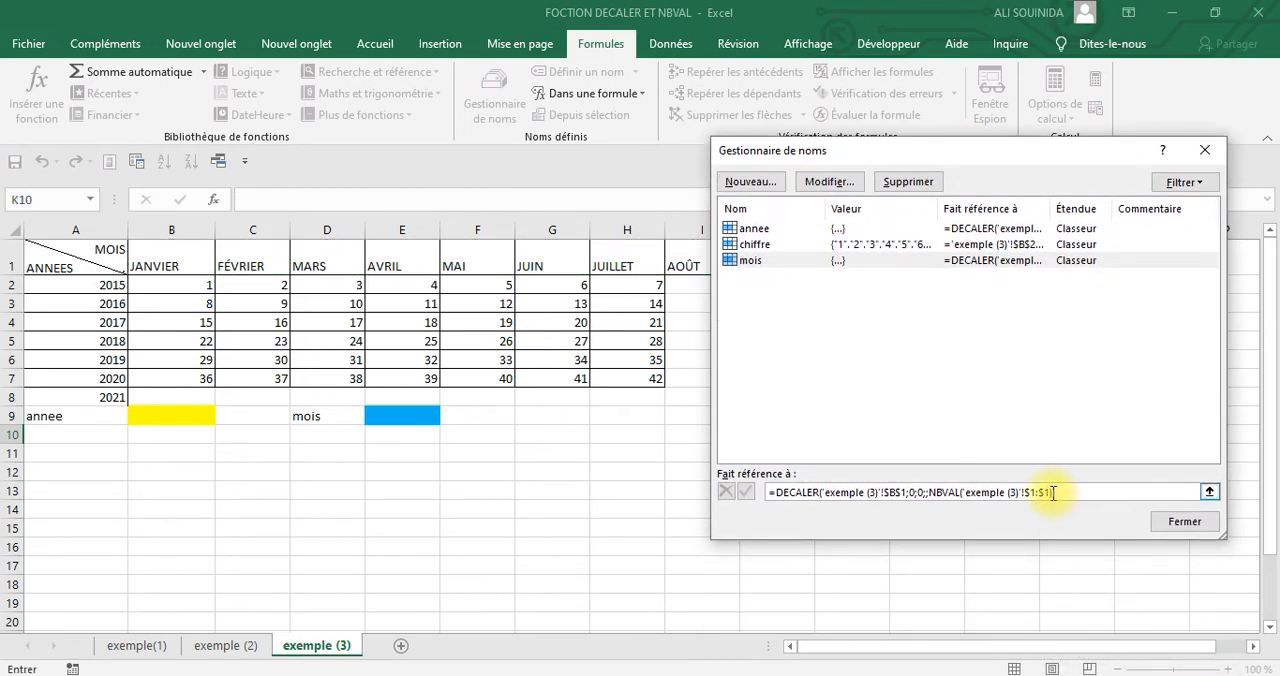
text(-1)
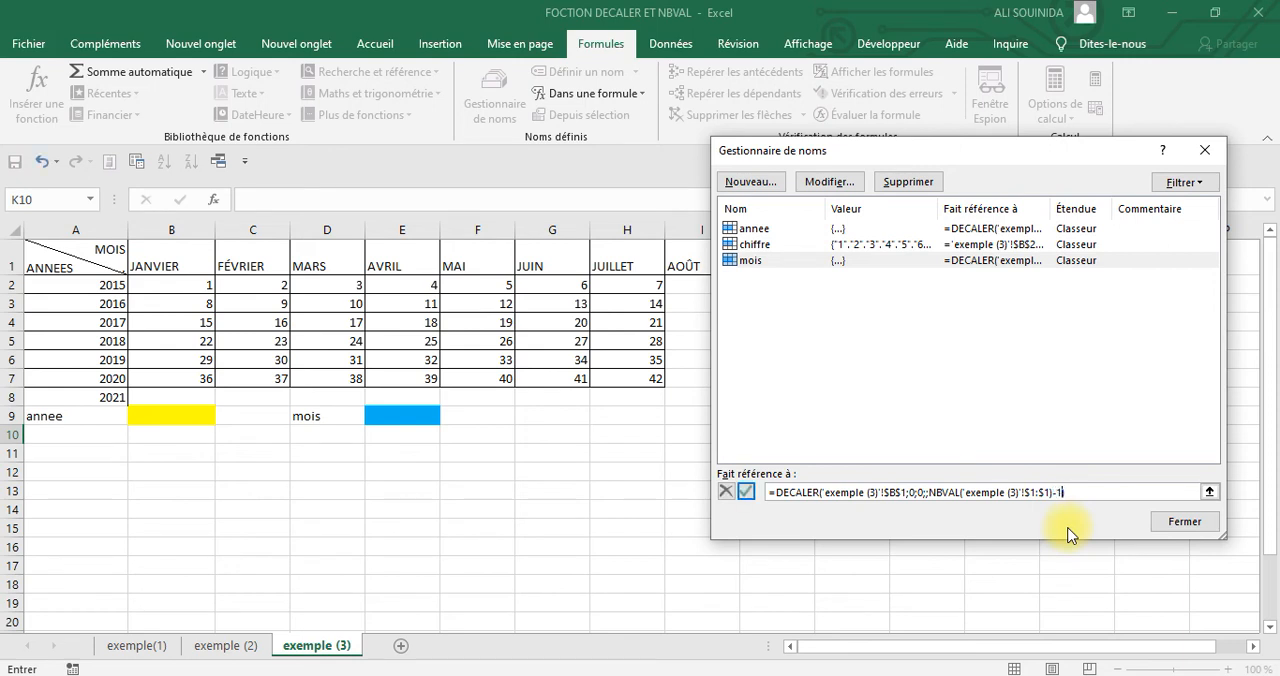
click(746, 491)
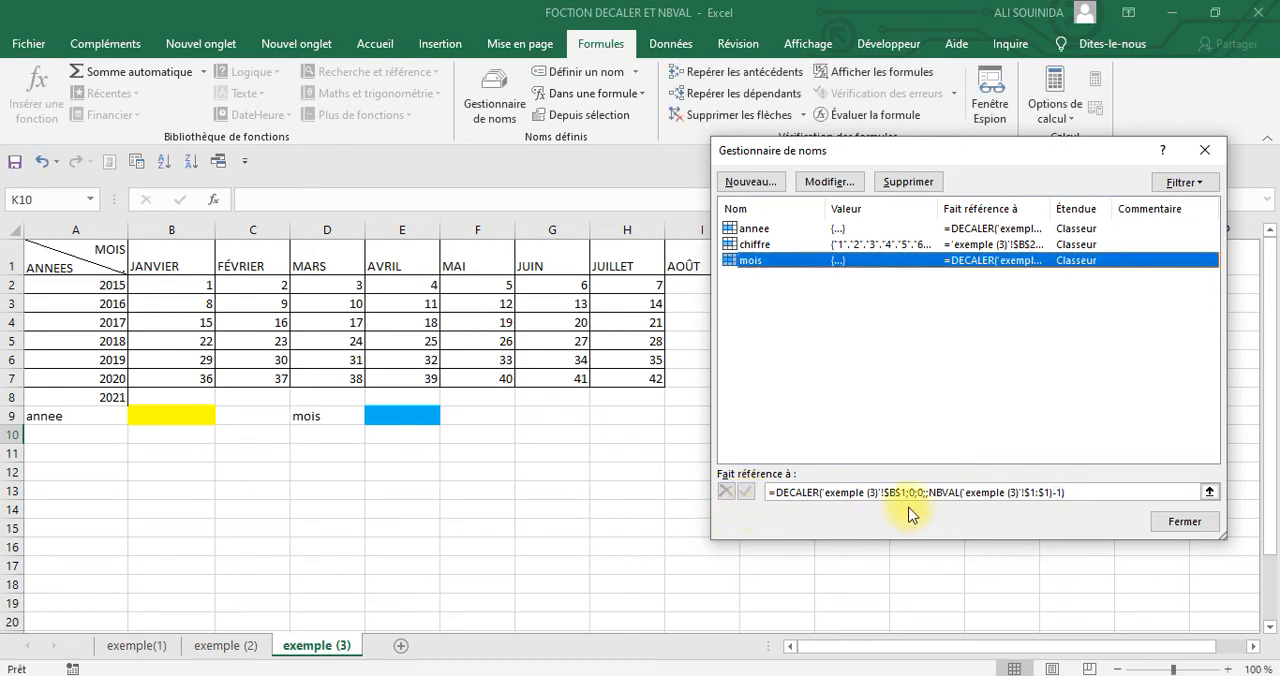
Display the corrected mois range against the headings JANVIER to AOÛT, and close the name manager
click(904, 492)
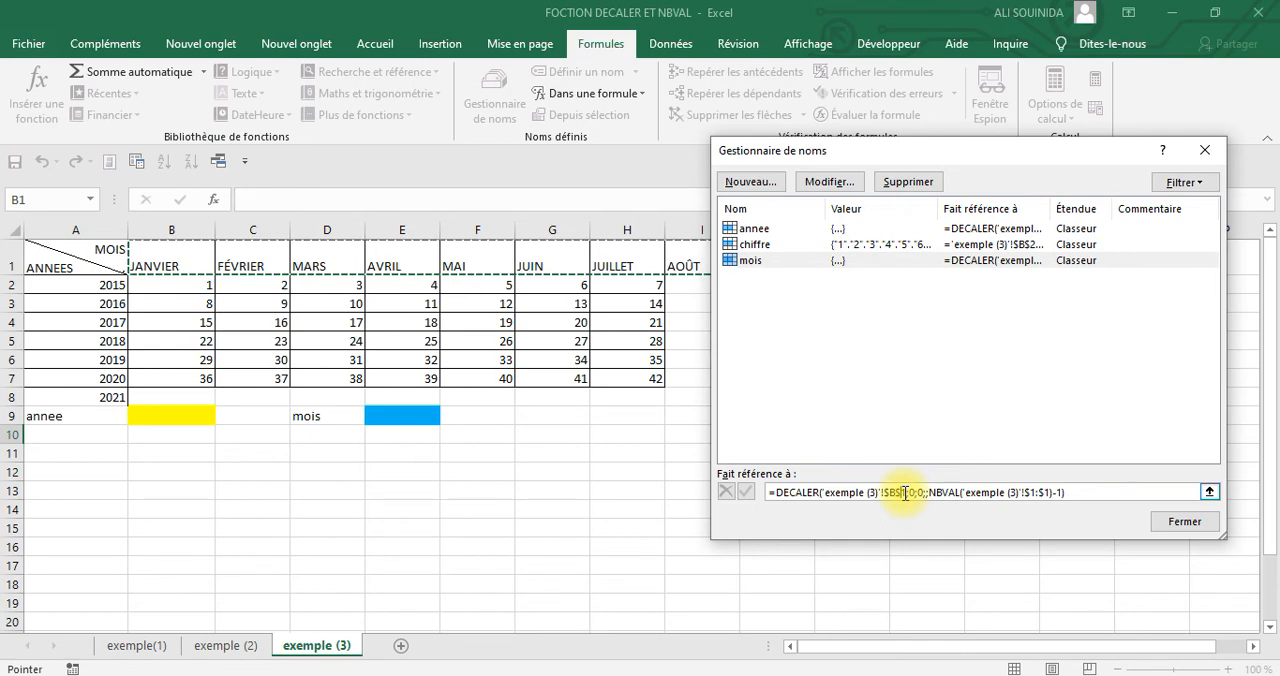
drag(989, 155, 968, 239)
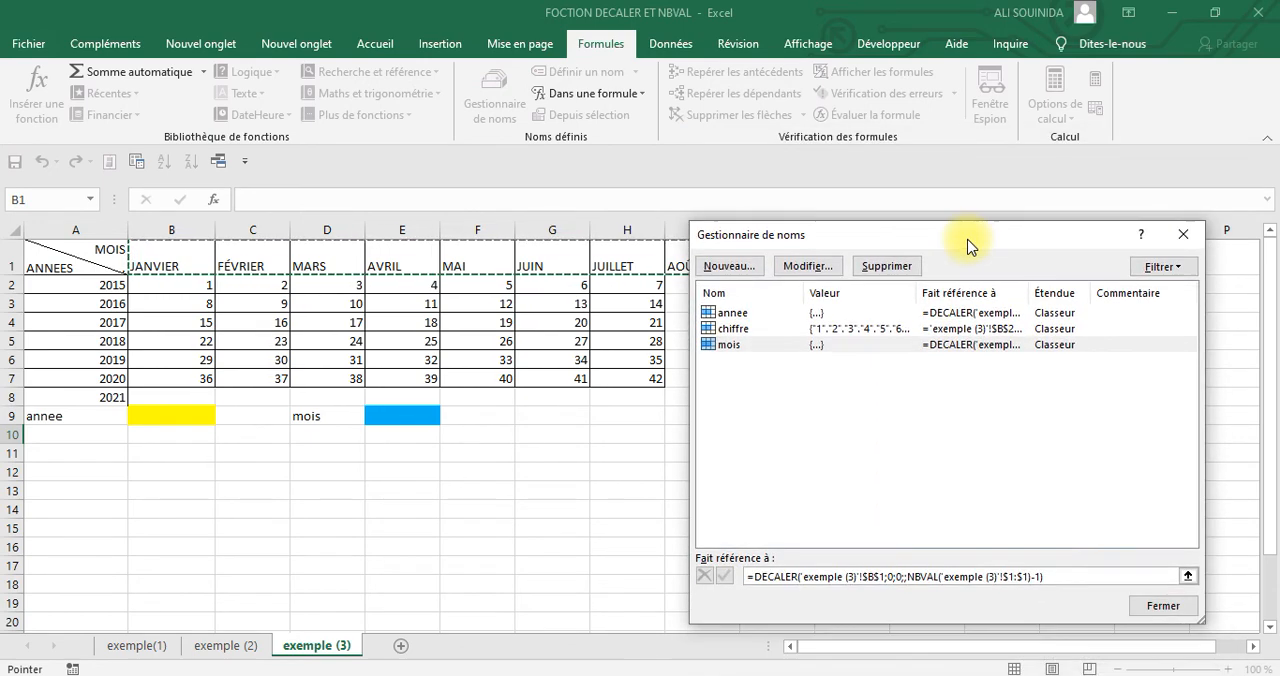
click(1183, 232)
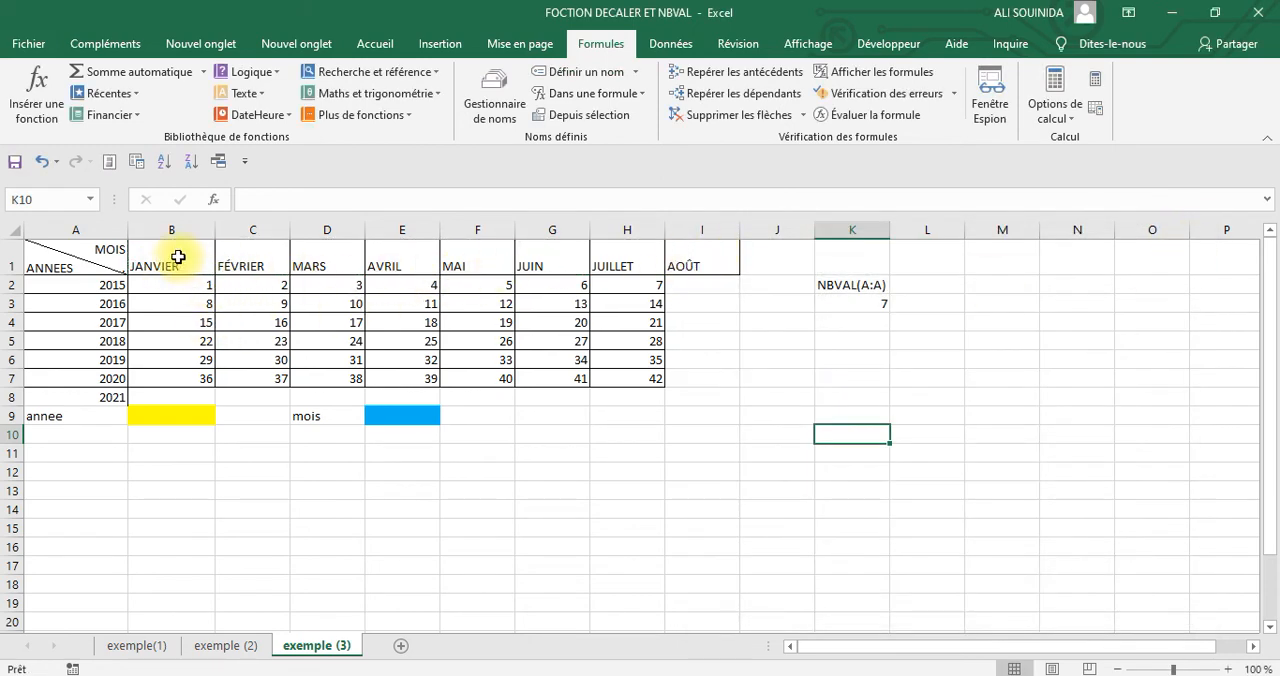
drag(178, 258, 746, 257)
click(975, 432)
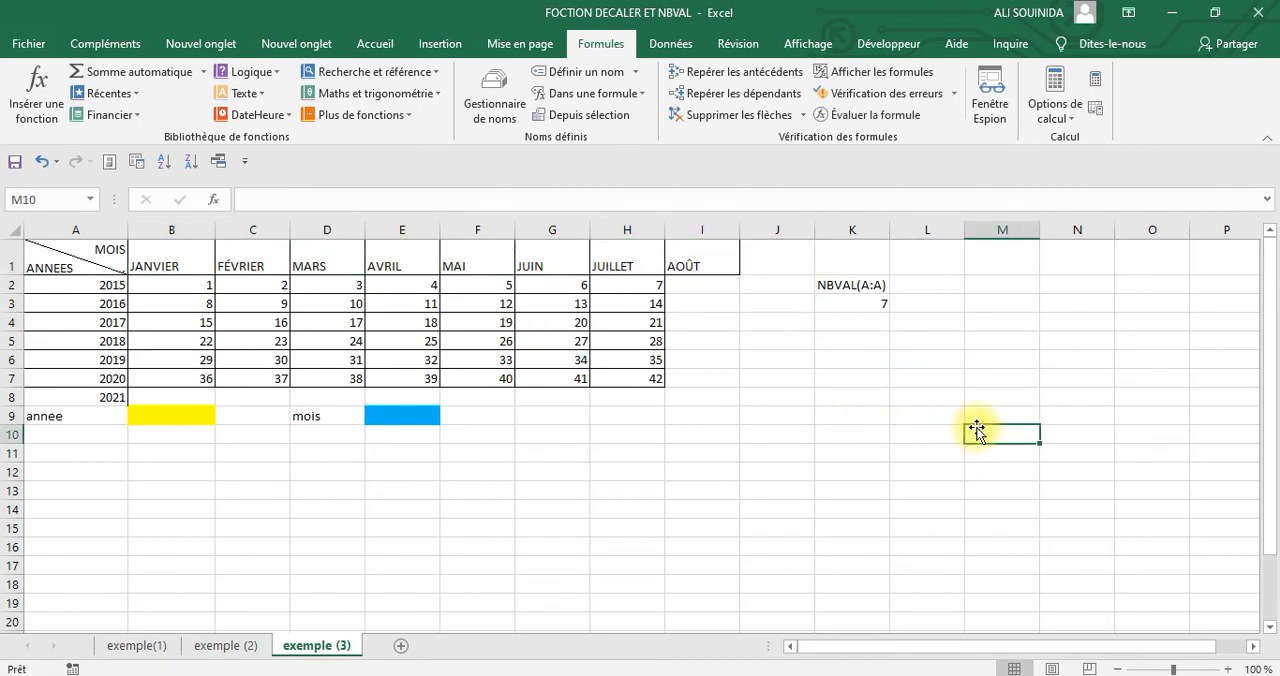
Choose AOÛT from the month drop-down list in the blue cell E9
click(407, 416)
click(449, 416)
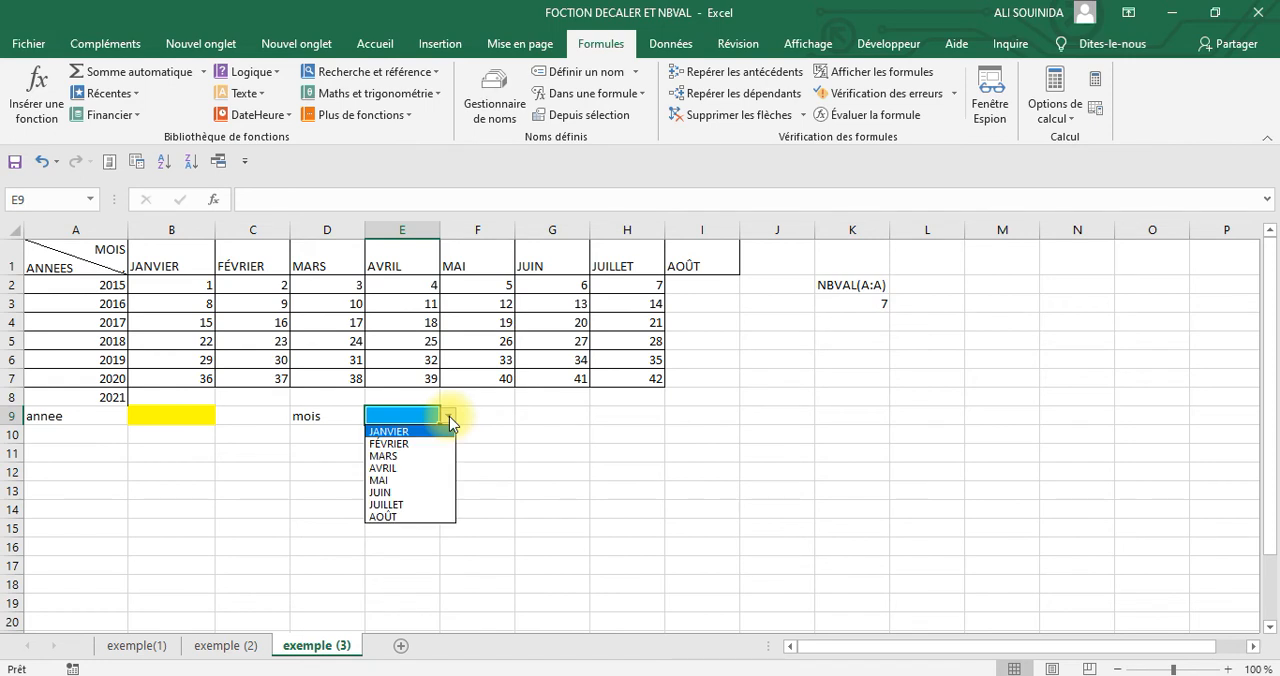
click(398, 517)
click(660, 491)
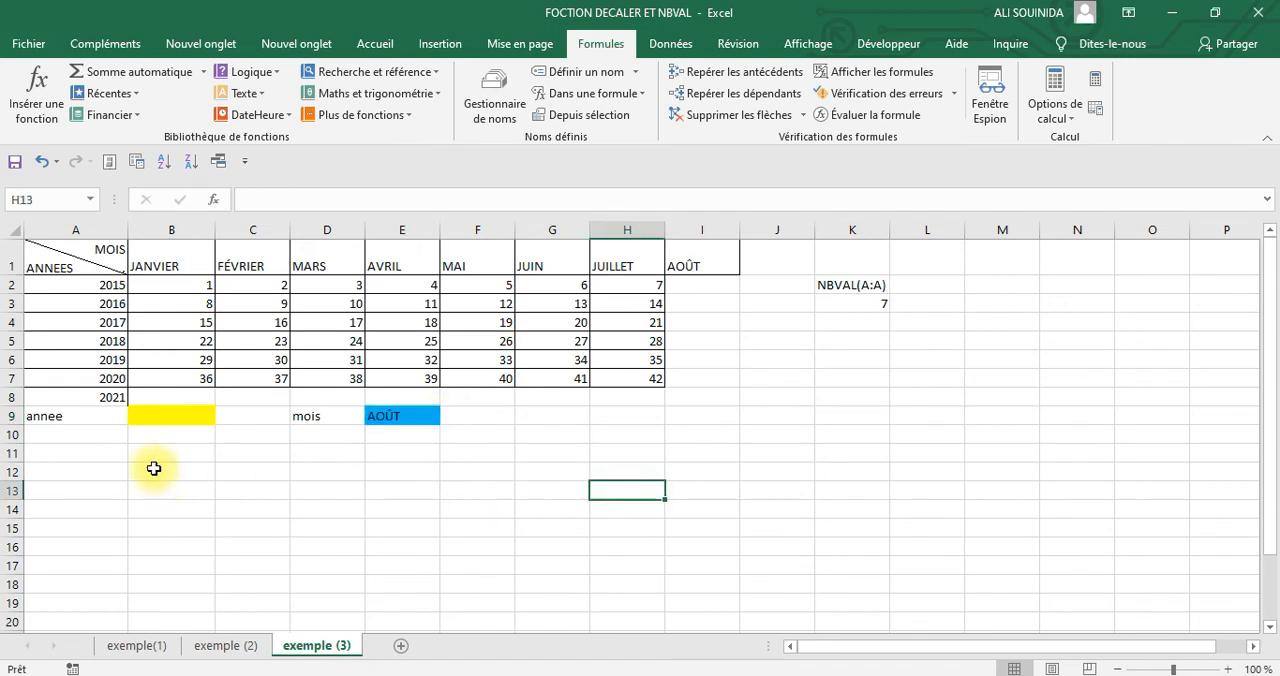
Choose 2021 from the year drop-down list in the yellow cell B9
click(157, 415)
click(223, 416)
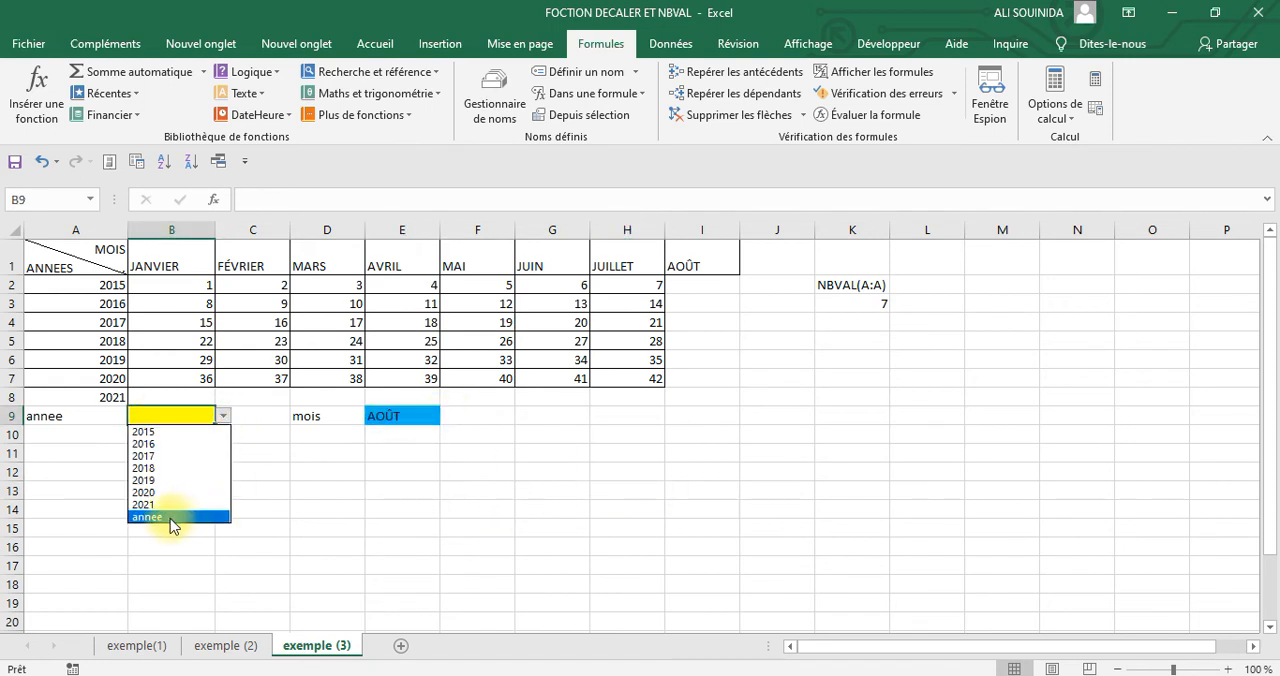
click(156, 505)
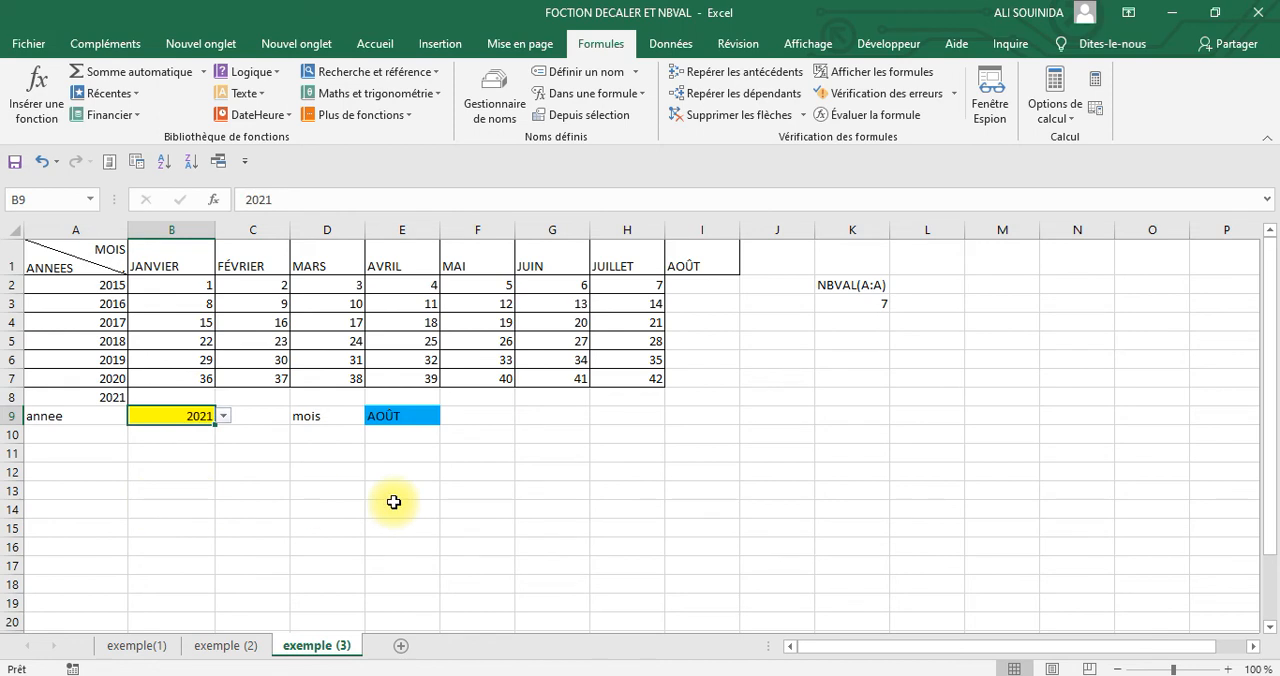
click(836, 492)
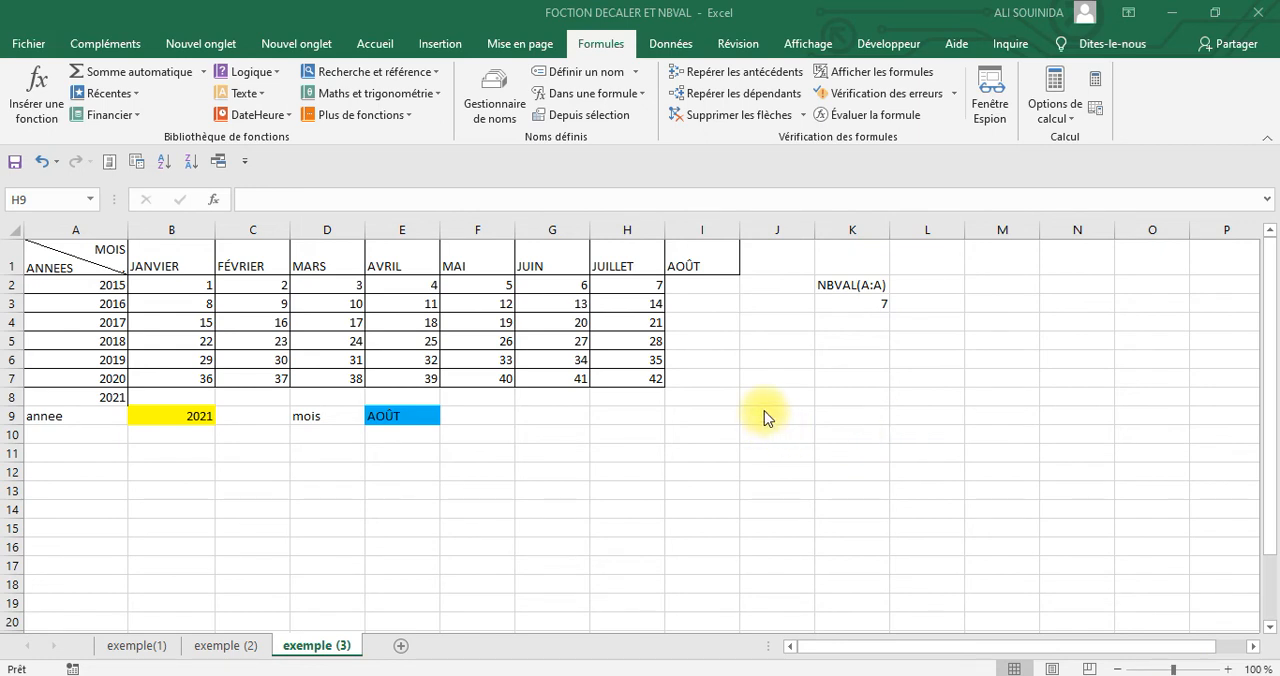
click(764, 407)
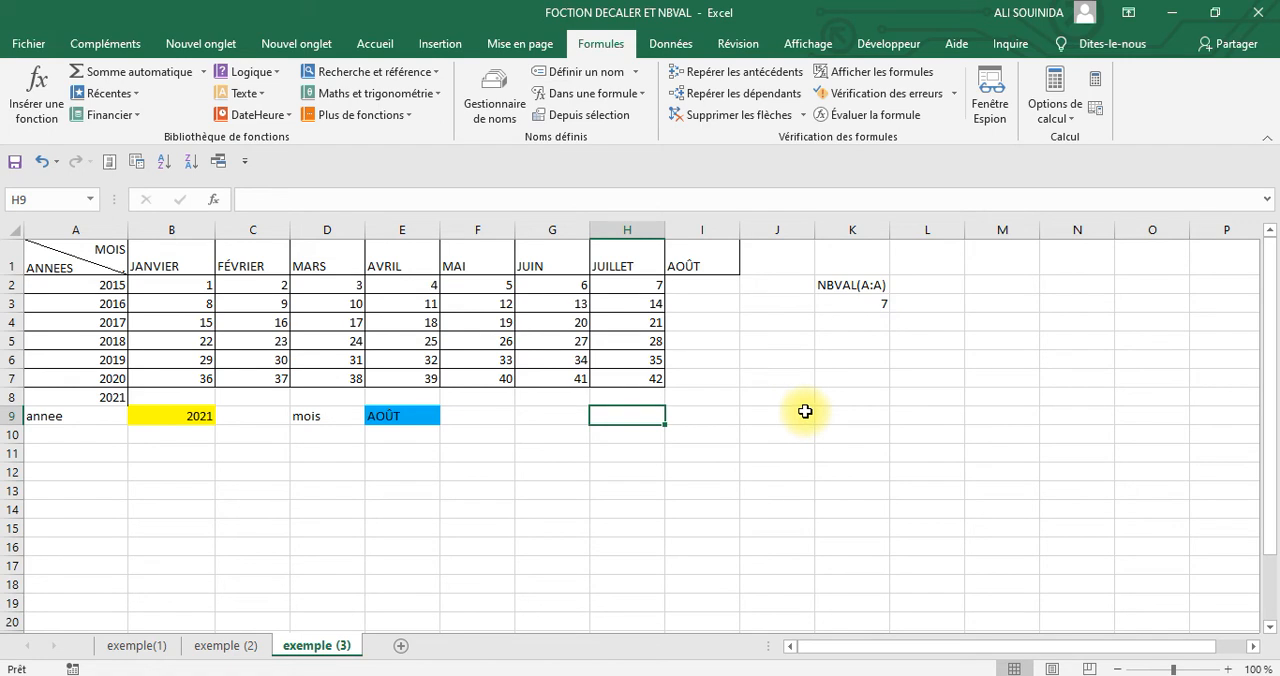
Insert a blank row above row 9, which holds the annee and mois selection cells
click(14, 415)
right_click(14, 415)
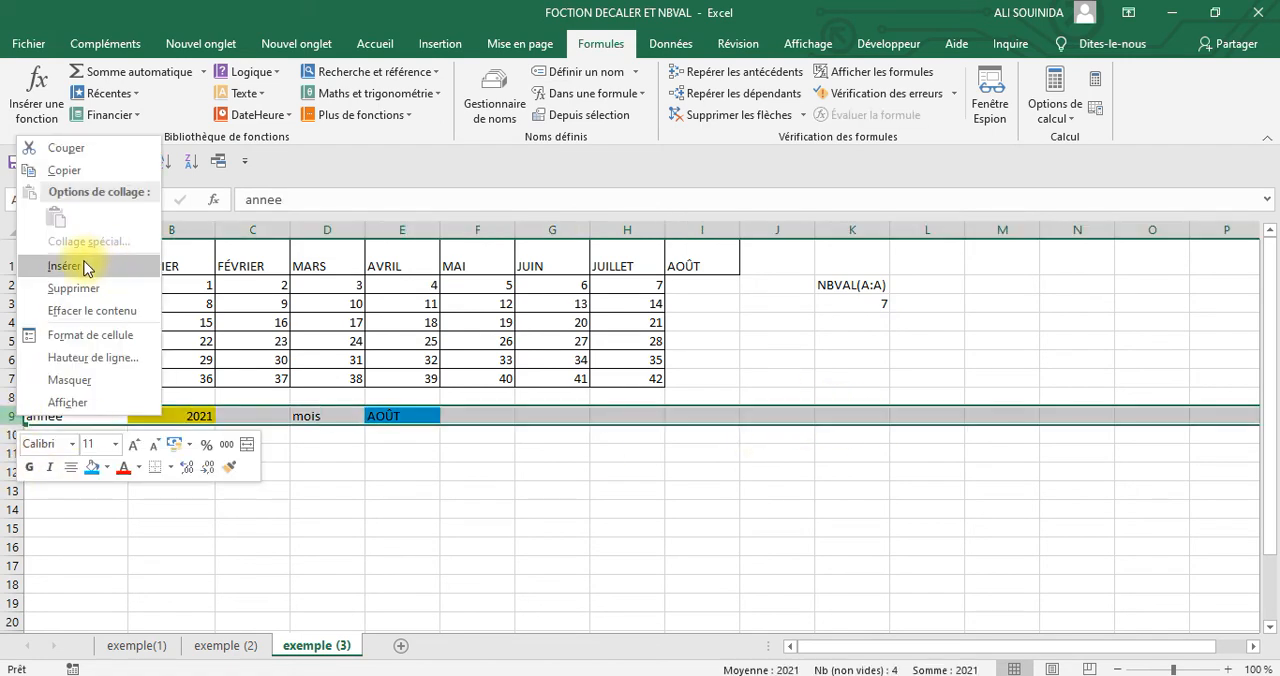
click(84, 261)
click(1003, 460)
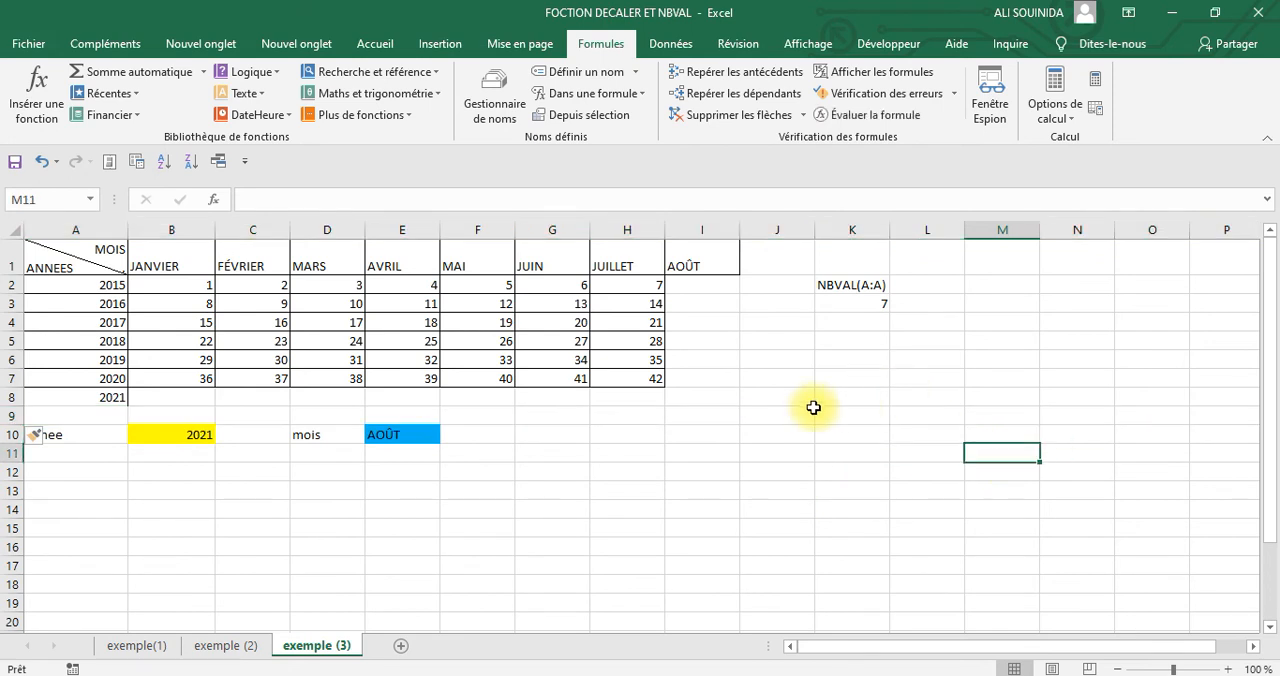
Fill the AOÛT column from the JUILLET values and the 2021 row from the 2020 values by extending the number series
click(689, 289)
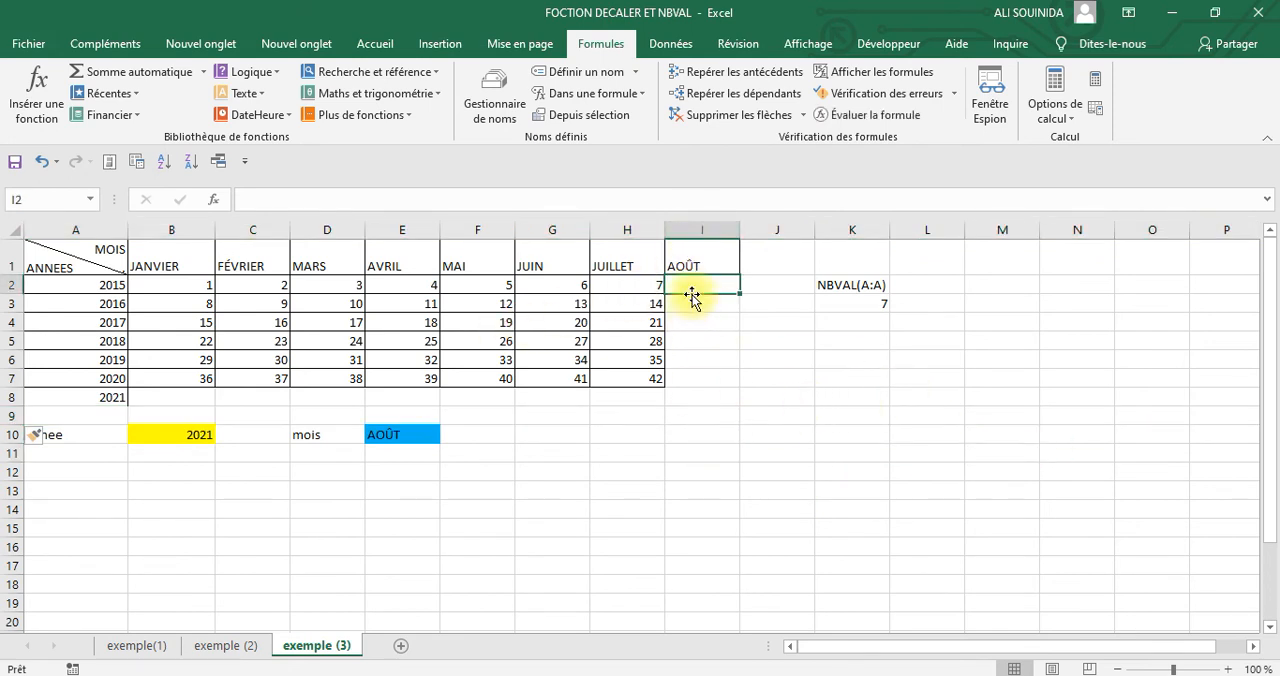
drag(626, 285, 713, 389)
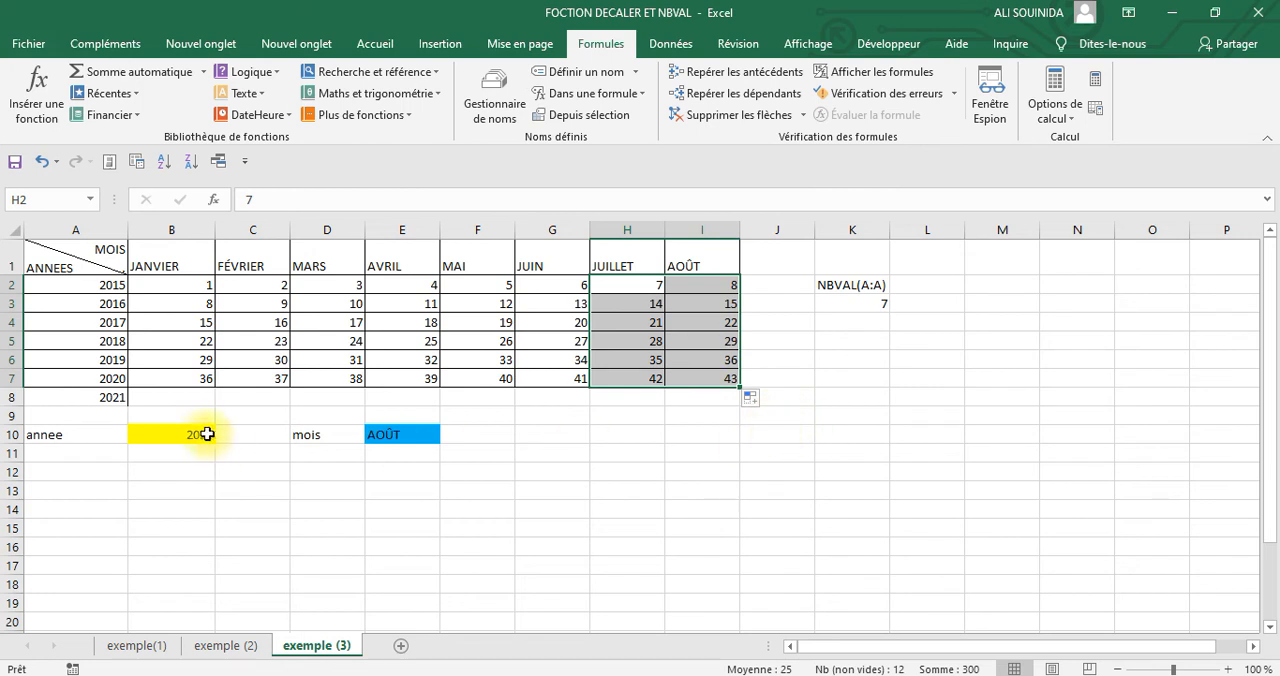
drag(160, 374, 740, 401)
click(975, 416)
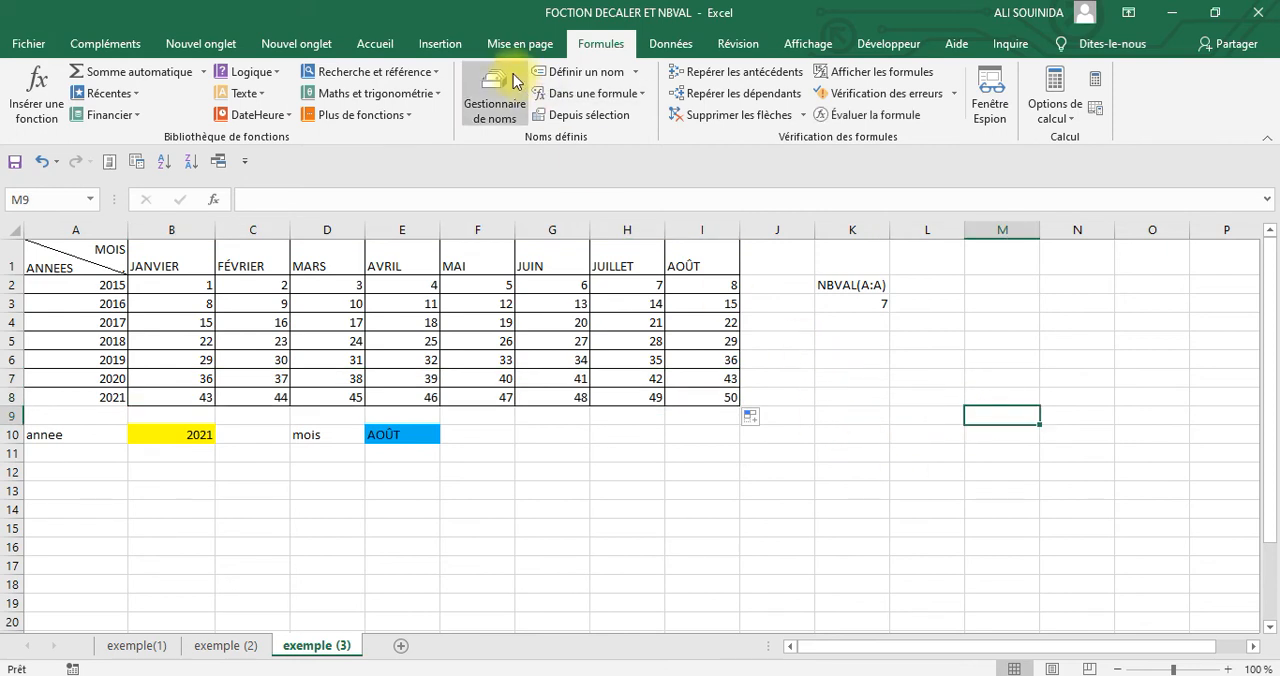
Display the range referenced by the name chiffre in the name manager and compare it with the enlarged table
click(498, 106)
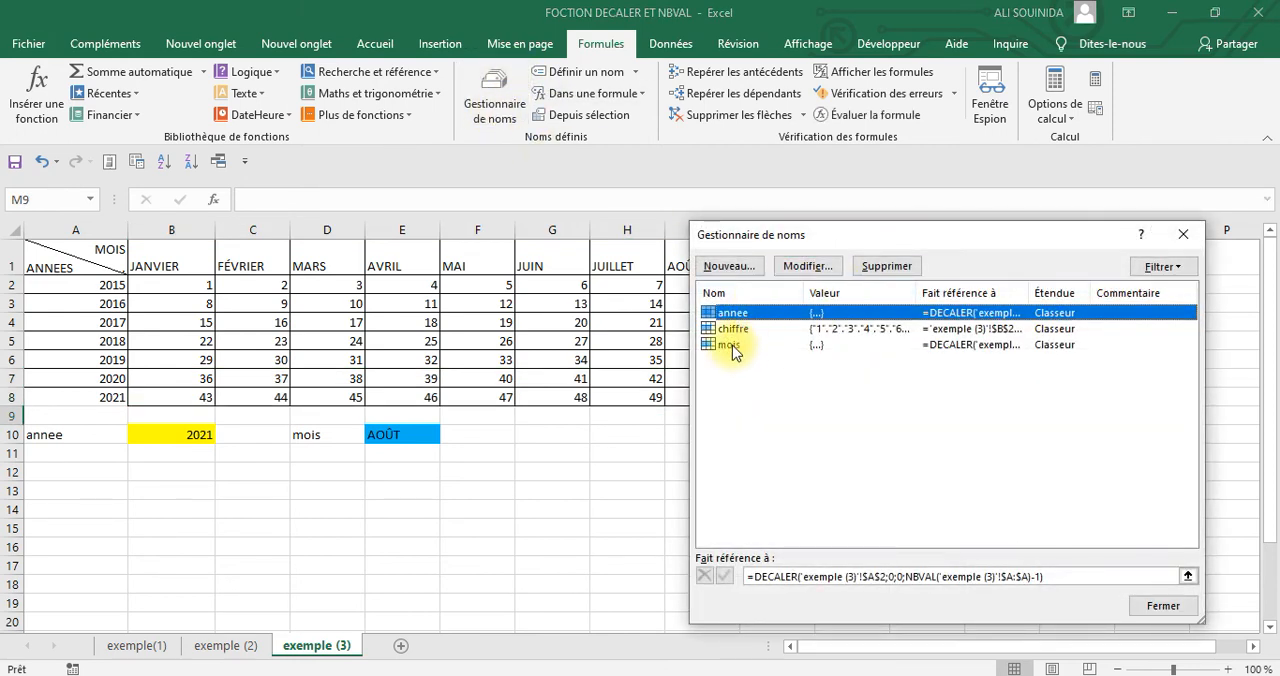
click(728, 330)
click(787, 576)
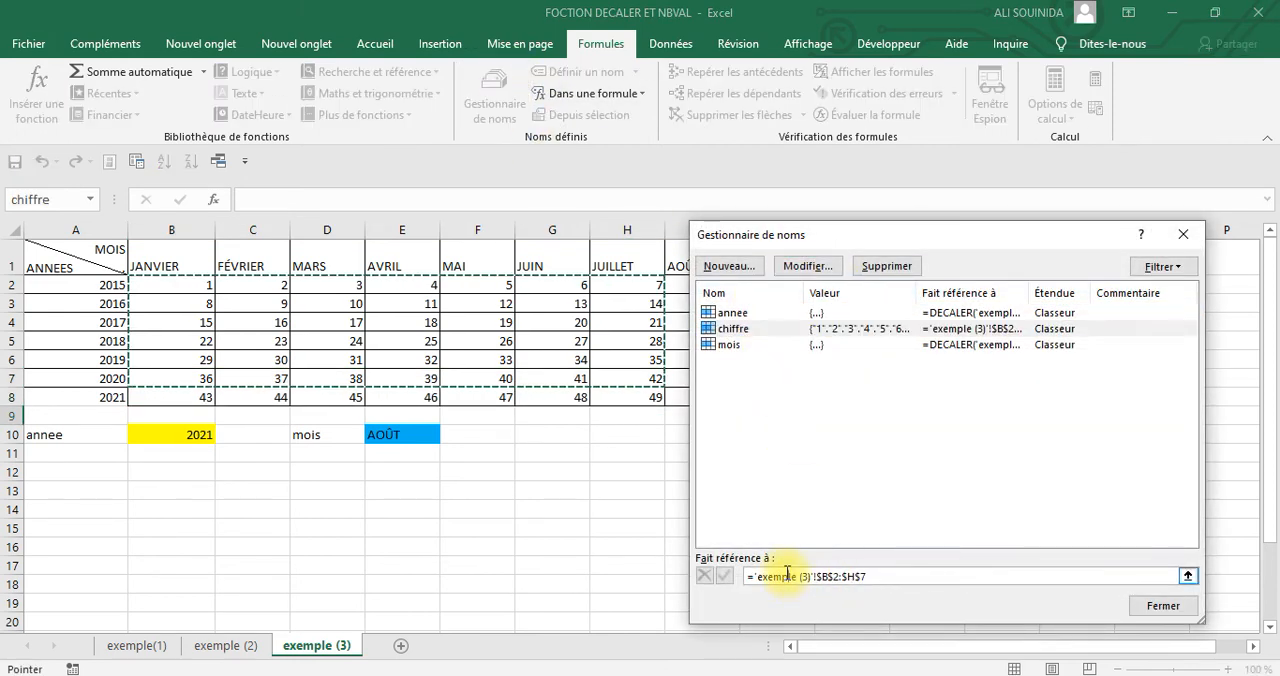
drag(885, 234, 1037, 215)
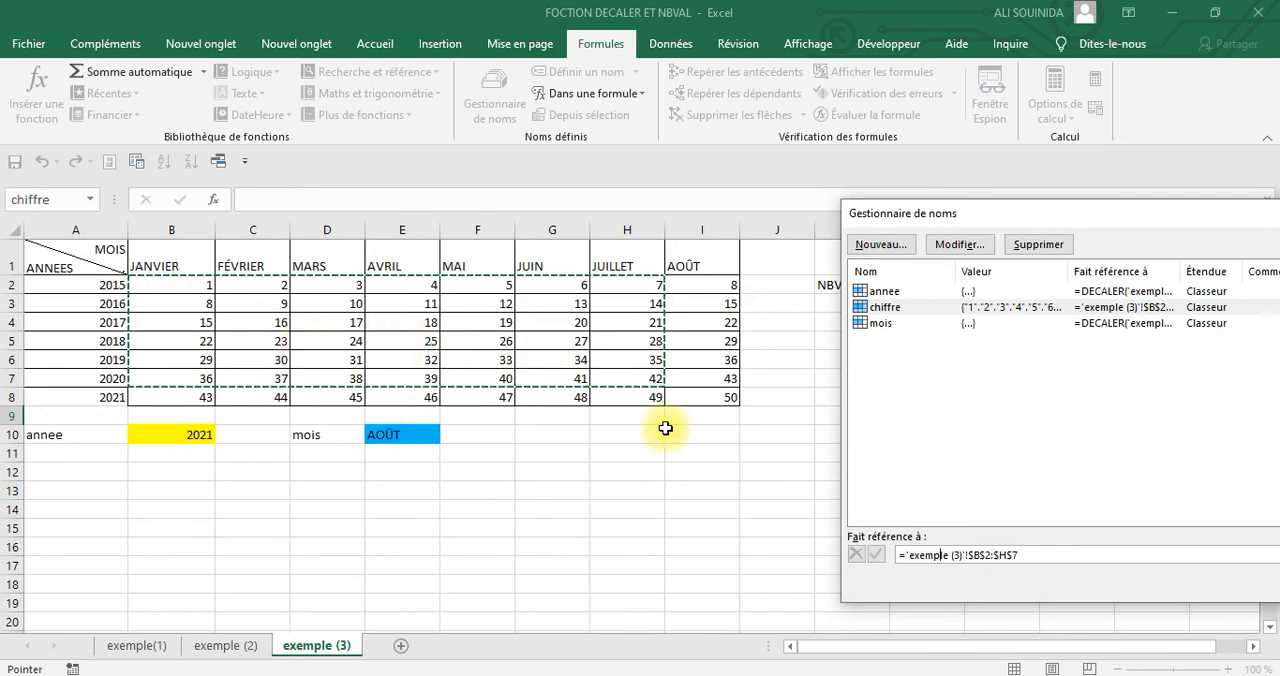
drag(1100, 218, 900, 101)
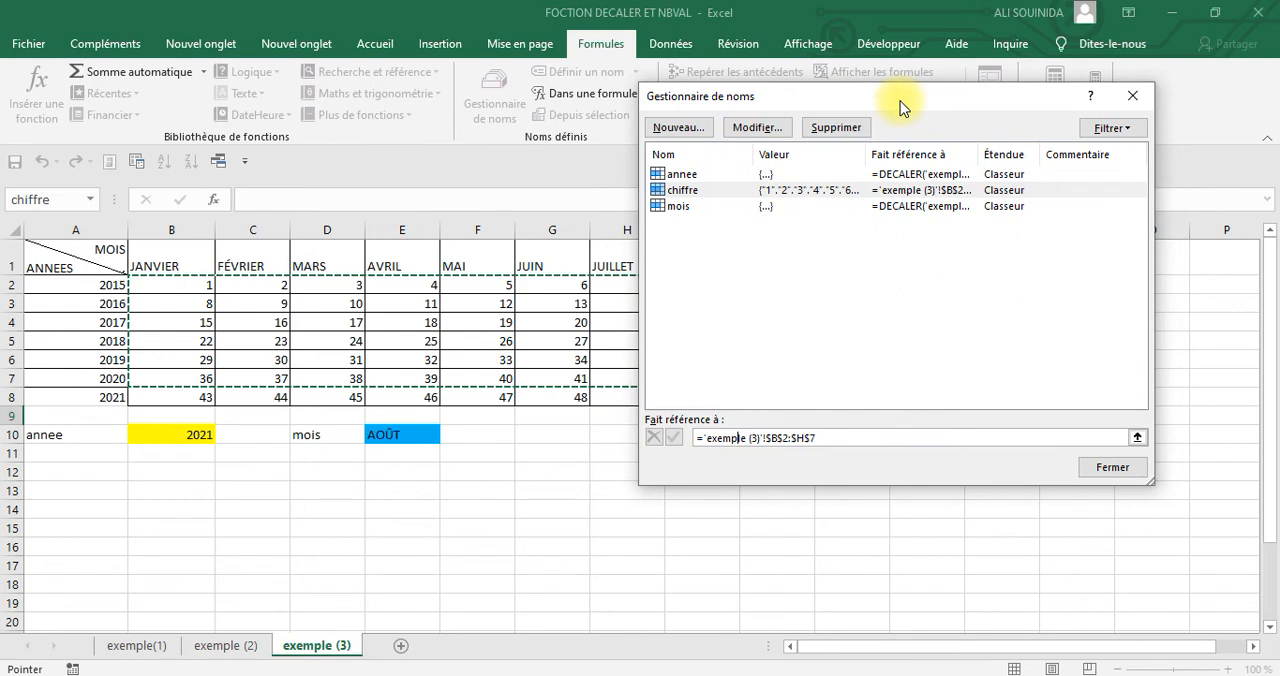
Replace the chiffre reference with a DECALER formula that starts from cell 'exemple (3)'!$B$2
click(826, 436)
key(BackSpace)
key(BackSpace)
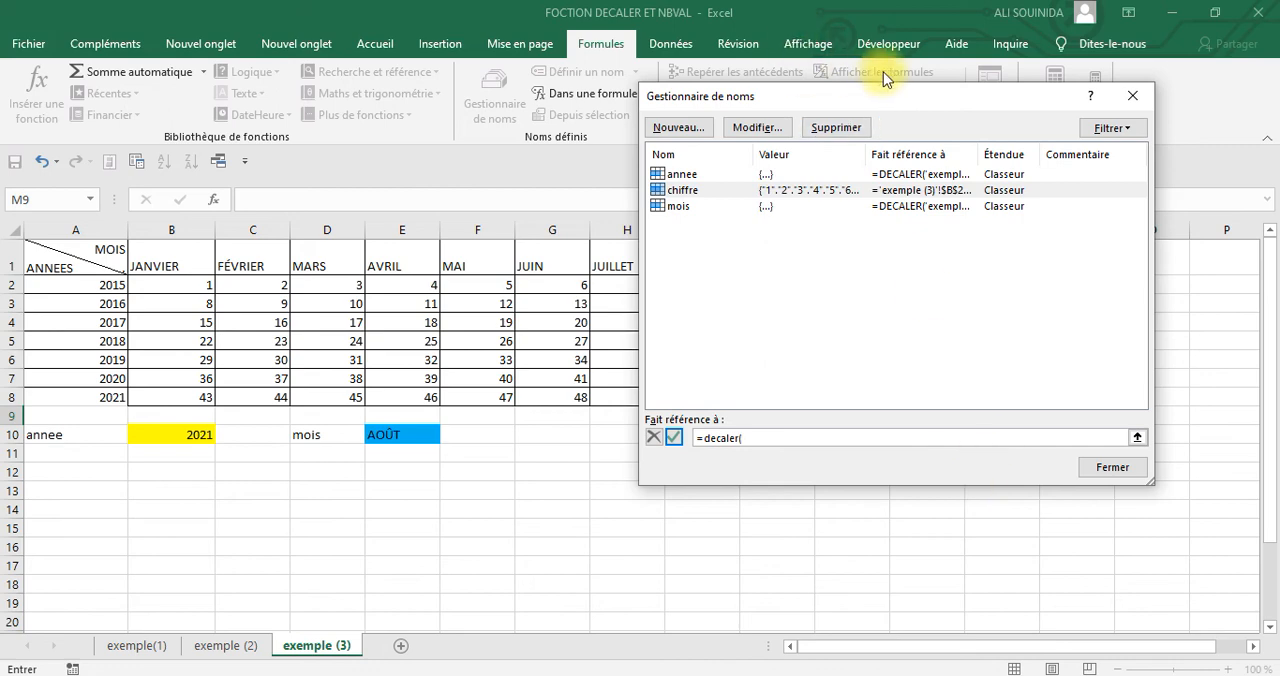
drag(896, 100, 943, 291)
text(()
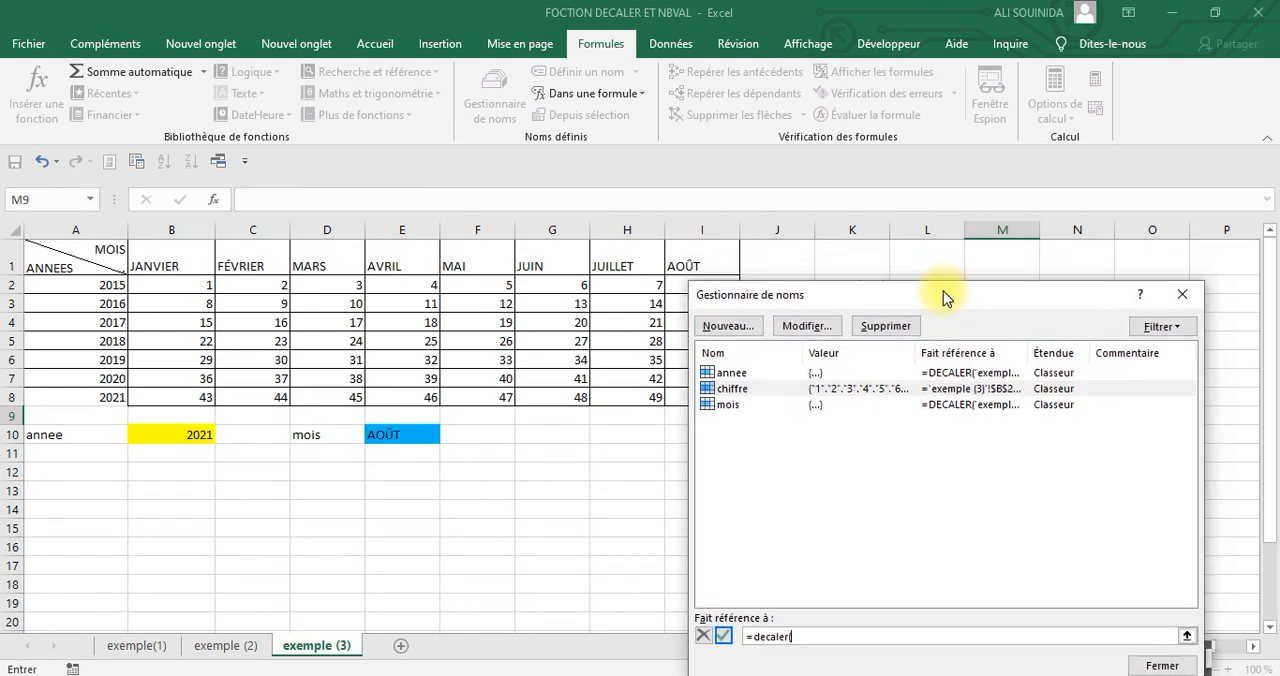
key(BackSpace)
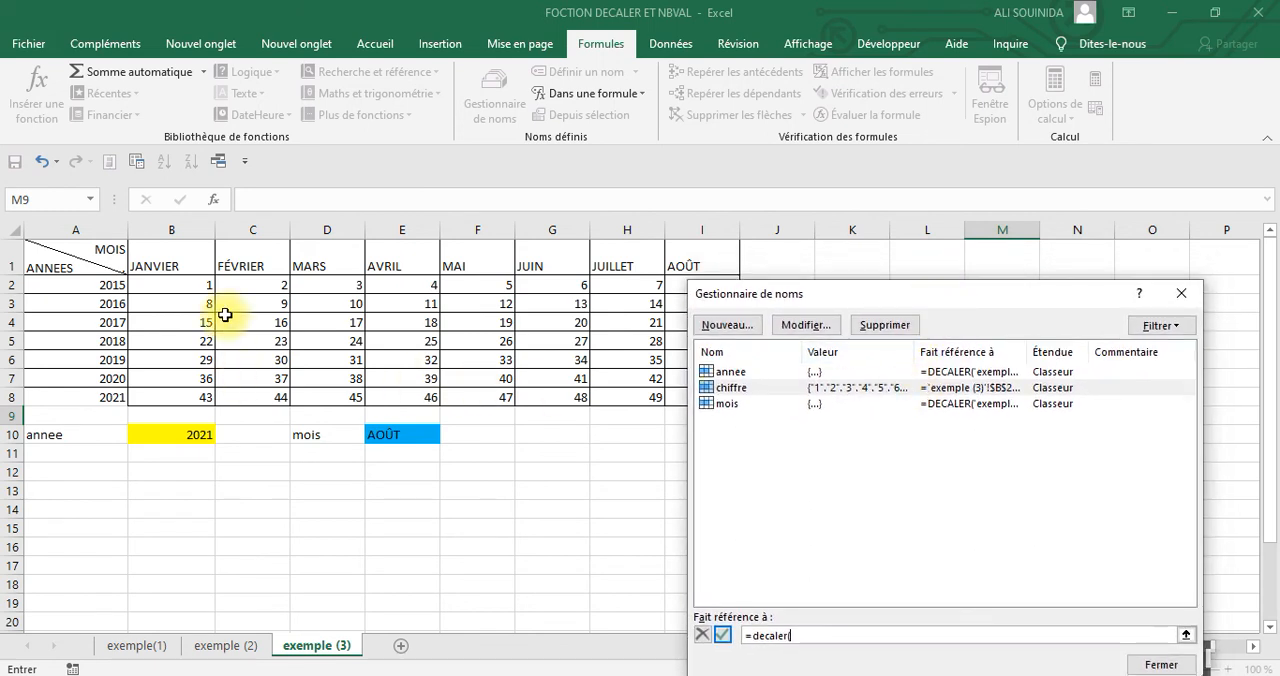
text(()
click(160, 280)
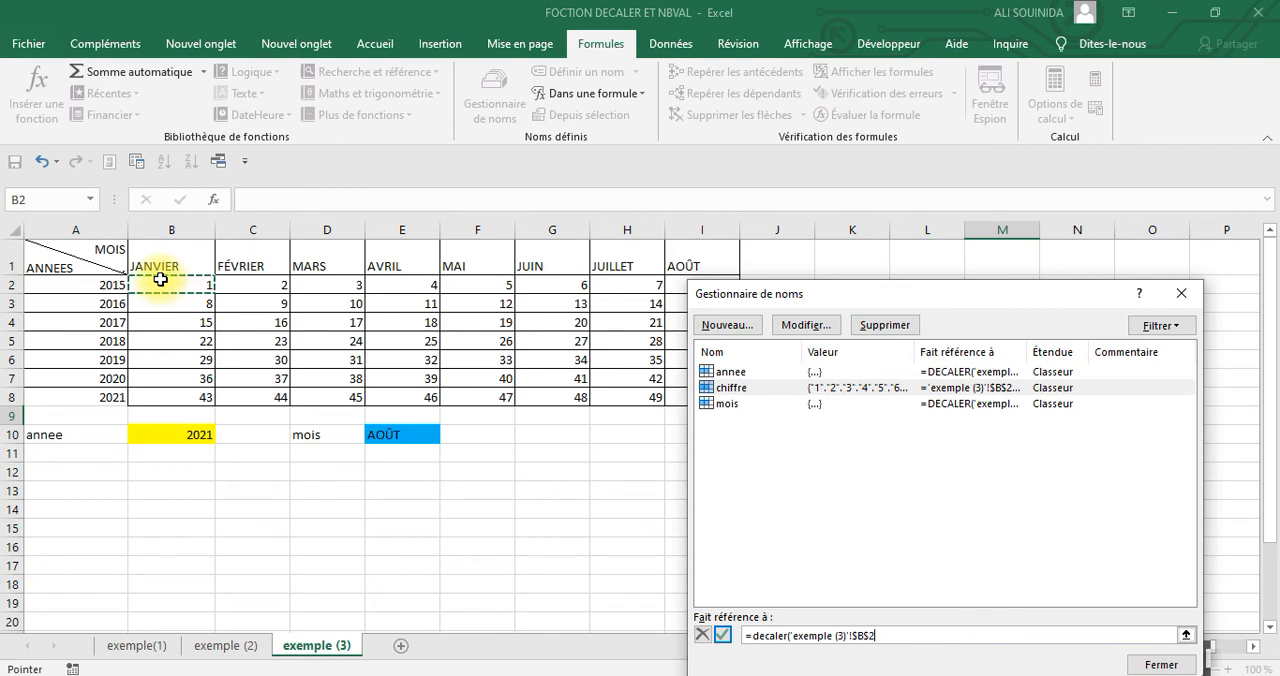
Set the row and column offsets of the chiffre formula to 0 and its height to NBVAL('exemple (3)'!$A:$A)
text(;0;0;nbval()
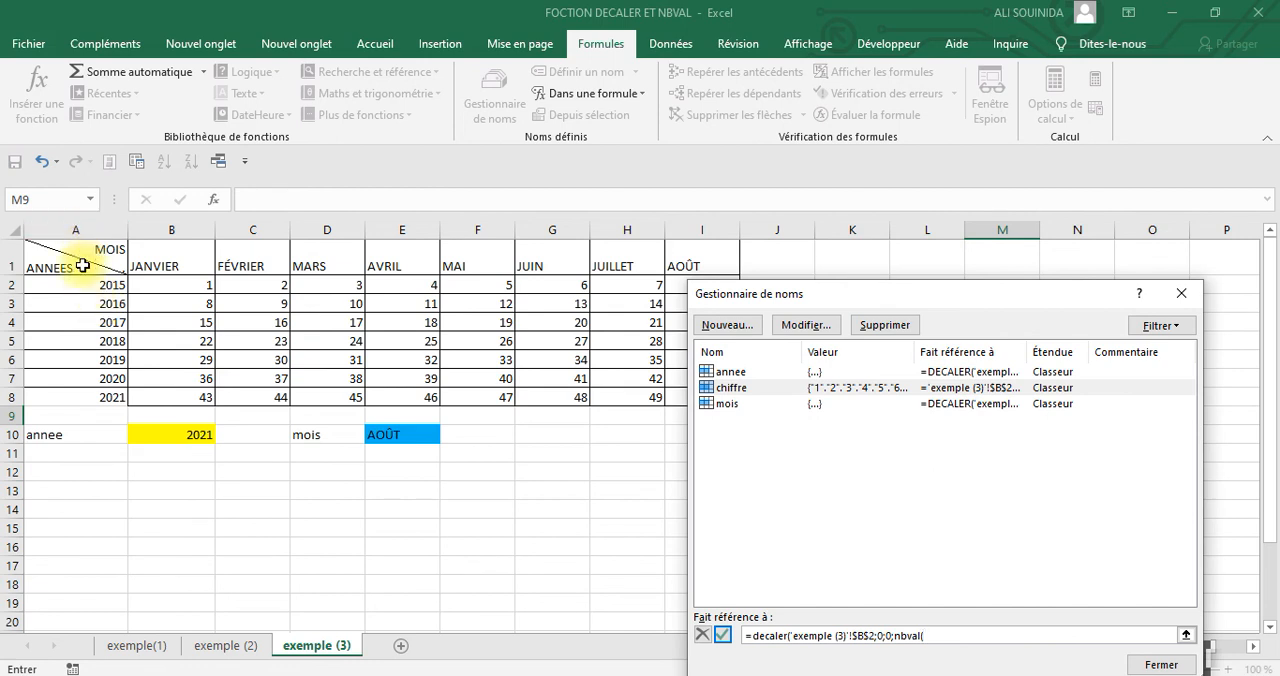
click(72, 229)
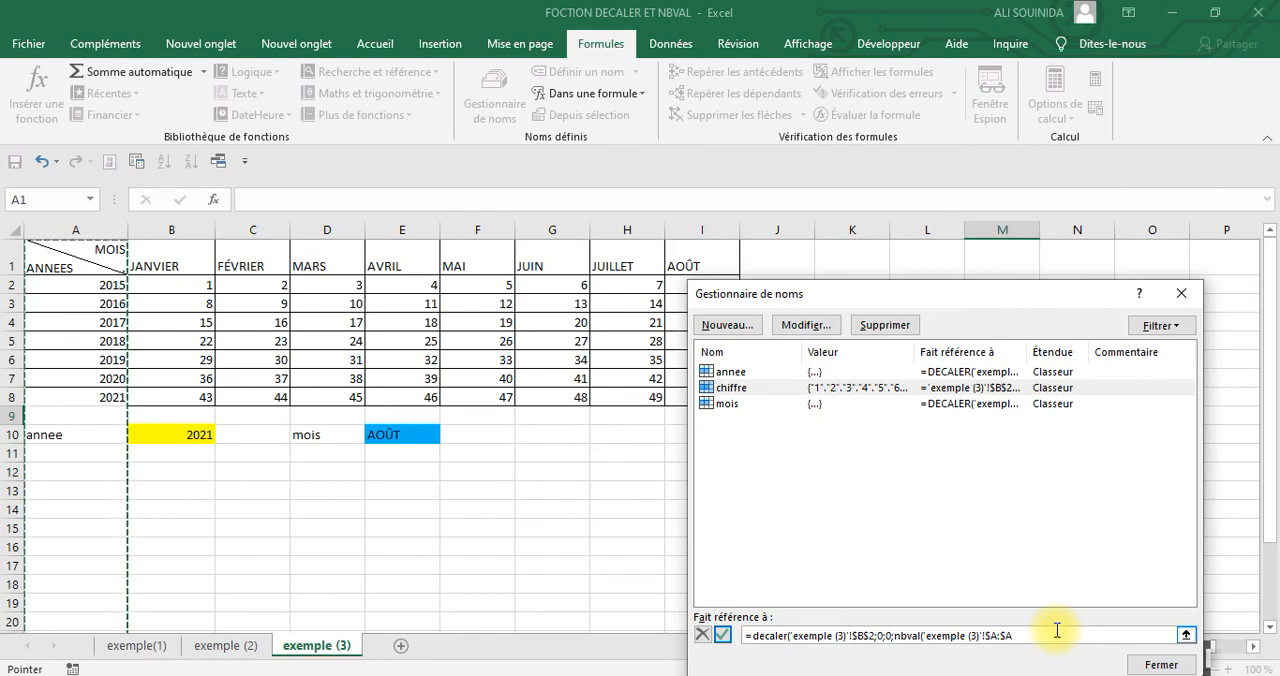
text();nbval()
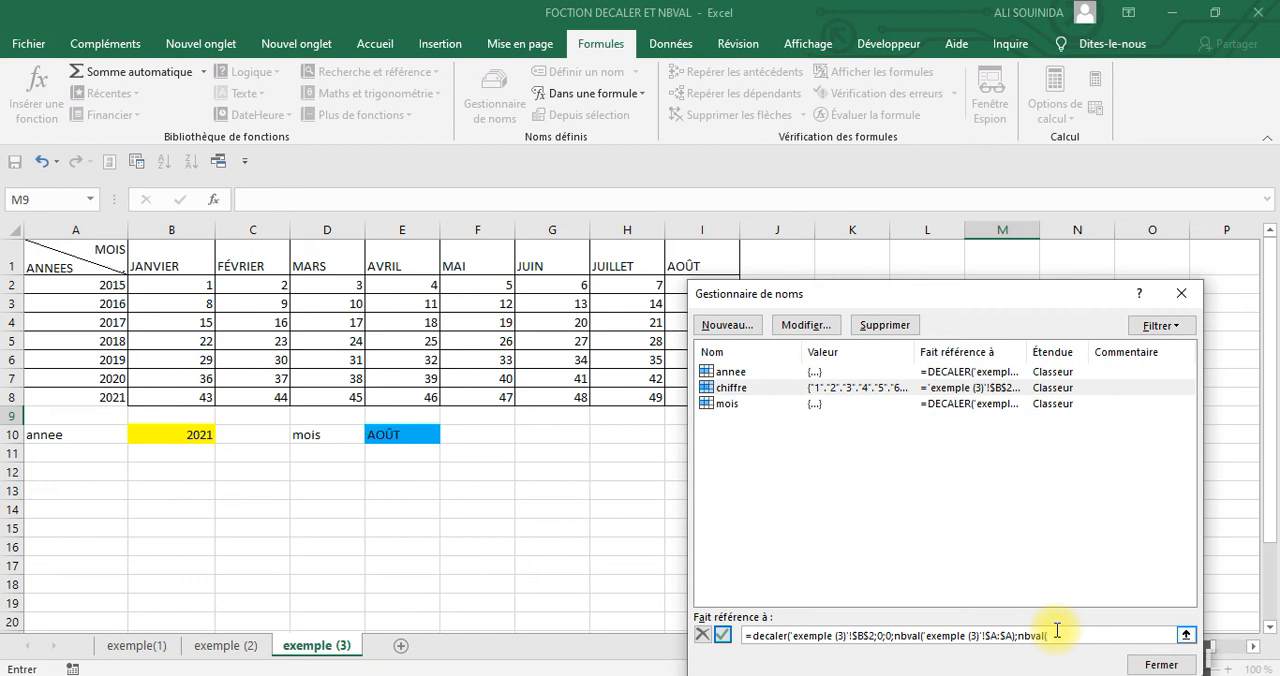
Set the width of the chiffre formula to NBVAL('exemple (3)'!$1:$1), validate the reference and close the name manager
click(12, 264)
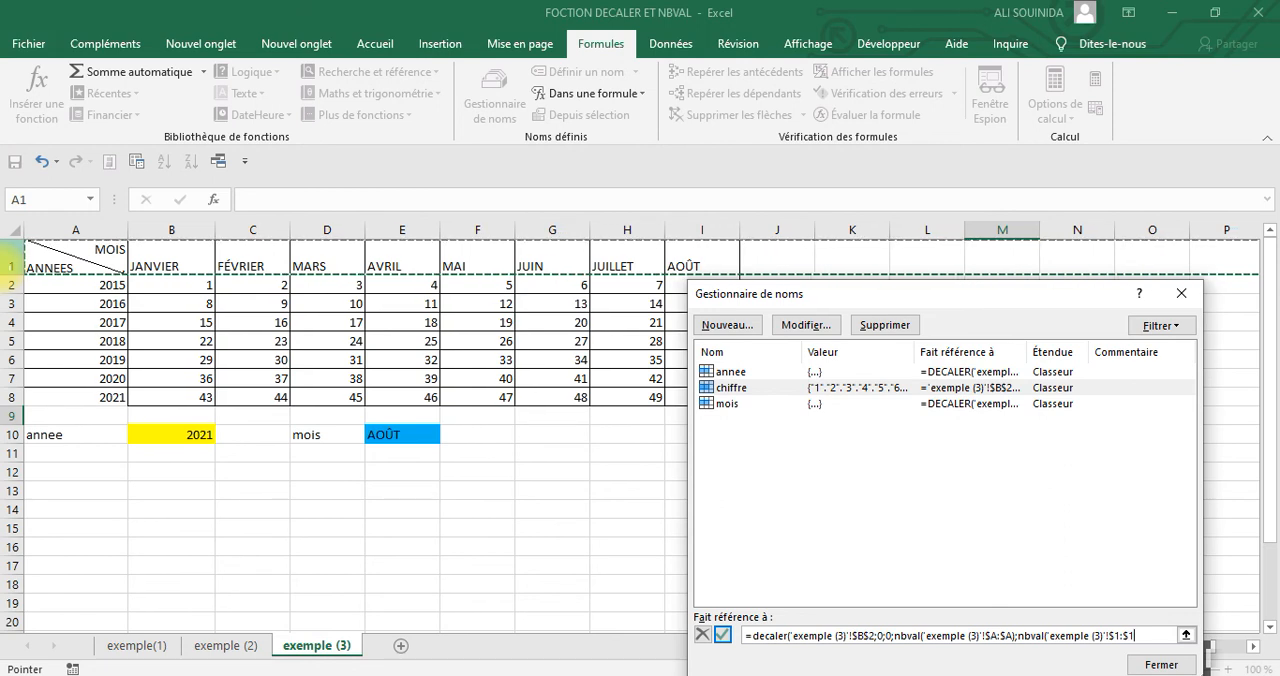
text())
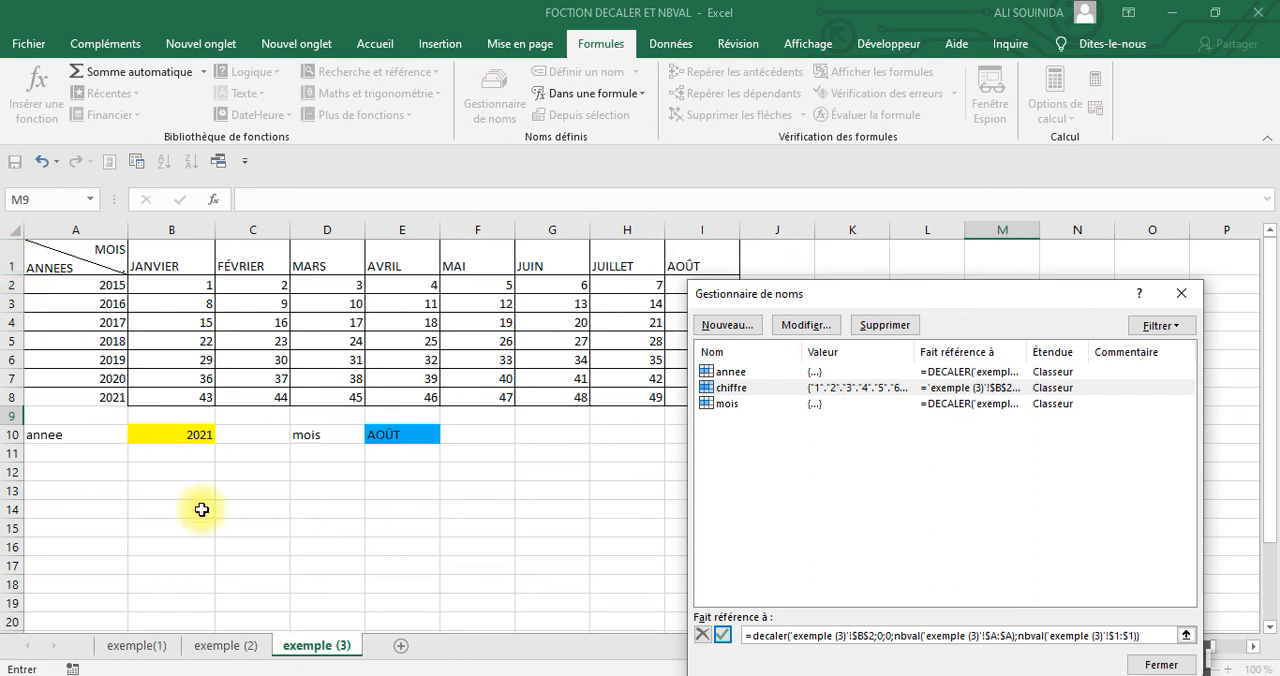
click(722, 635)
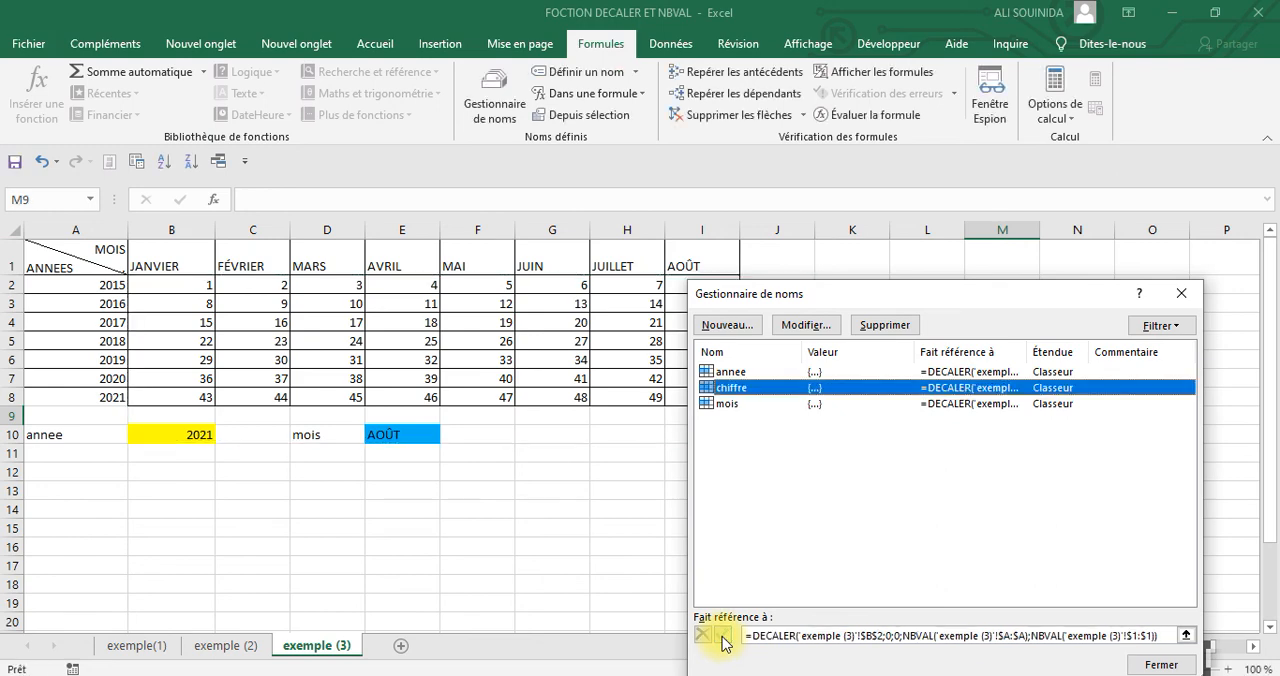
drag(975, 299, 1034, 352)
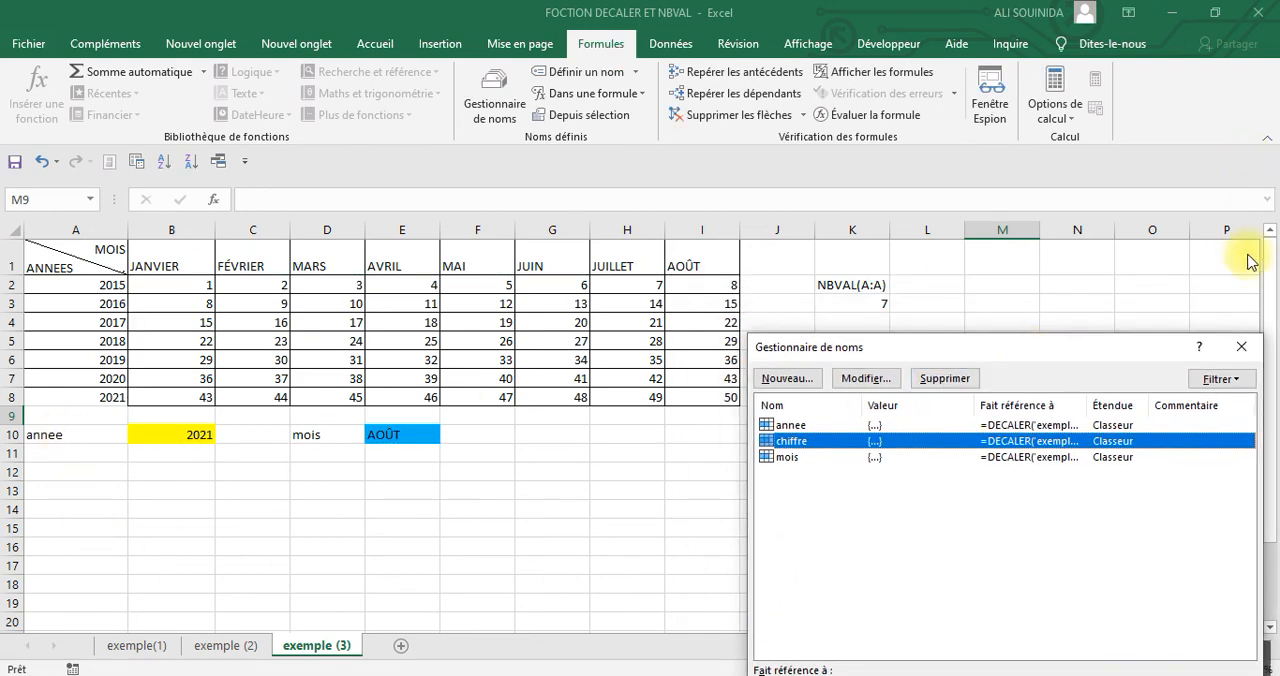
click(1241, 346)
click(487, 554)
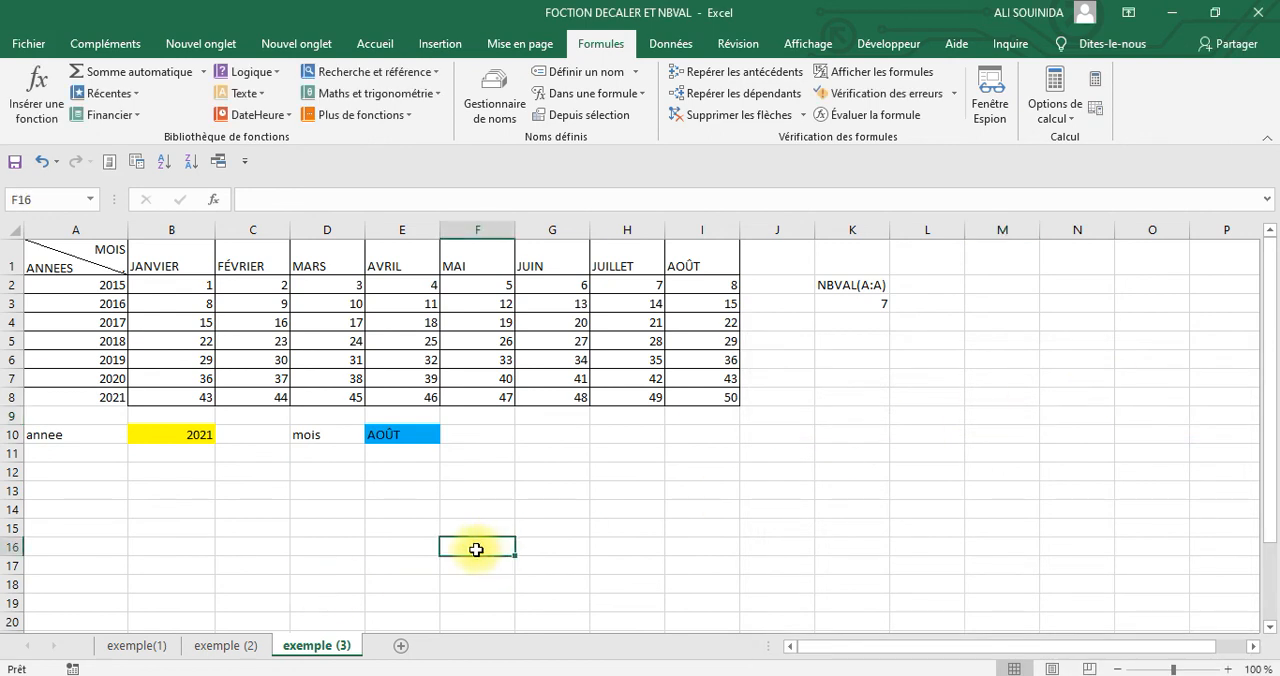
Delete the annee label in cell A10 and the mois label in cell D10
click(73, 437)
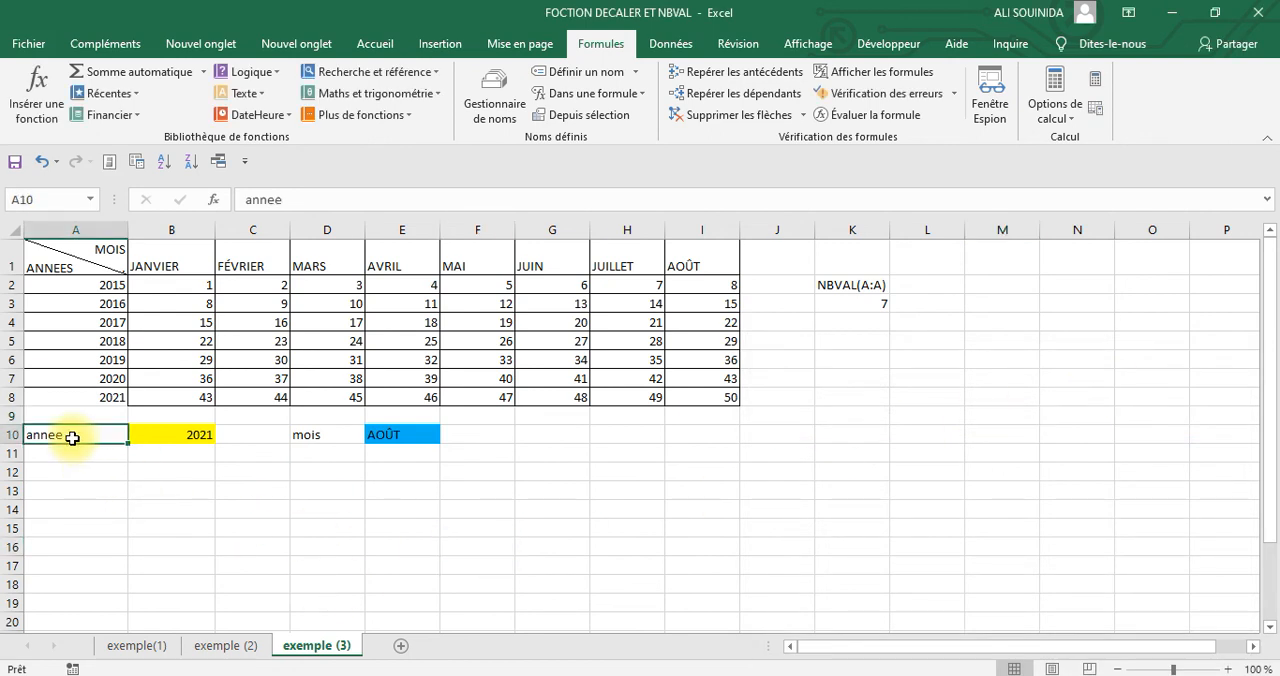
key(Delete)
click(200, 462)
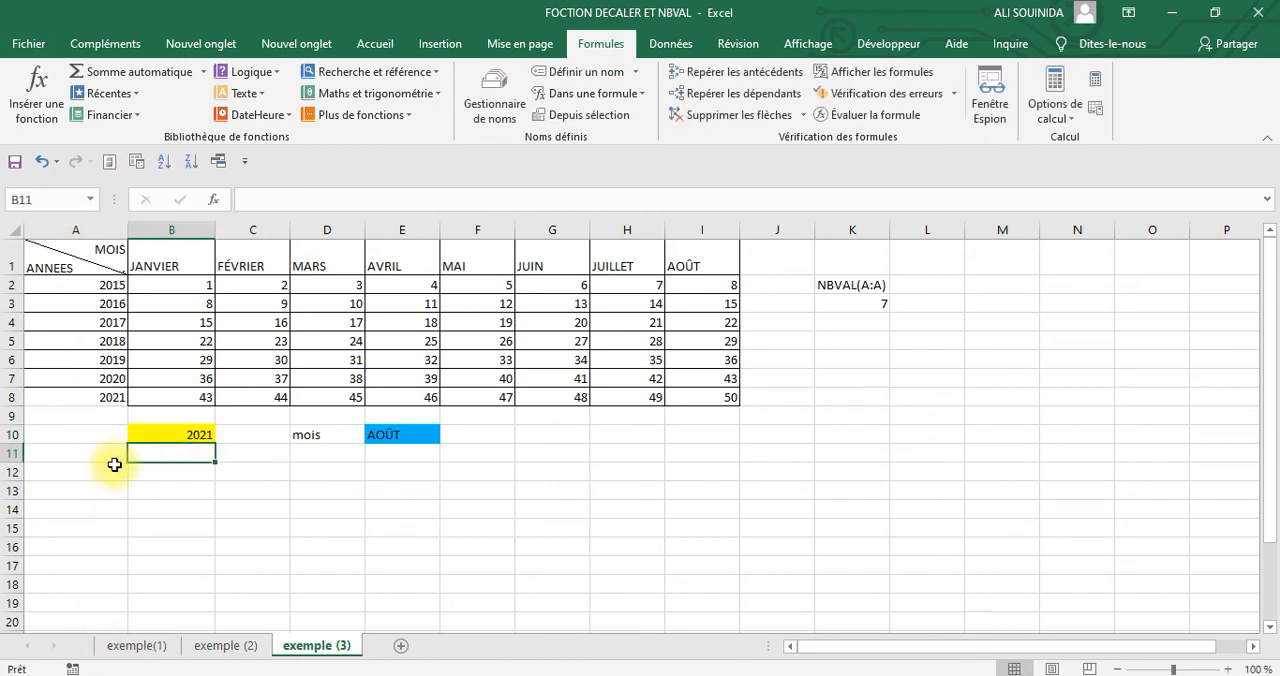
click(331, 436)
key(Delete)
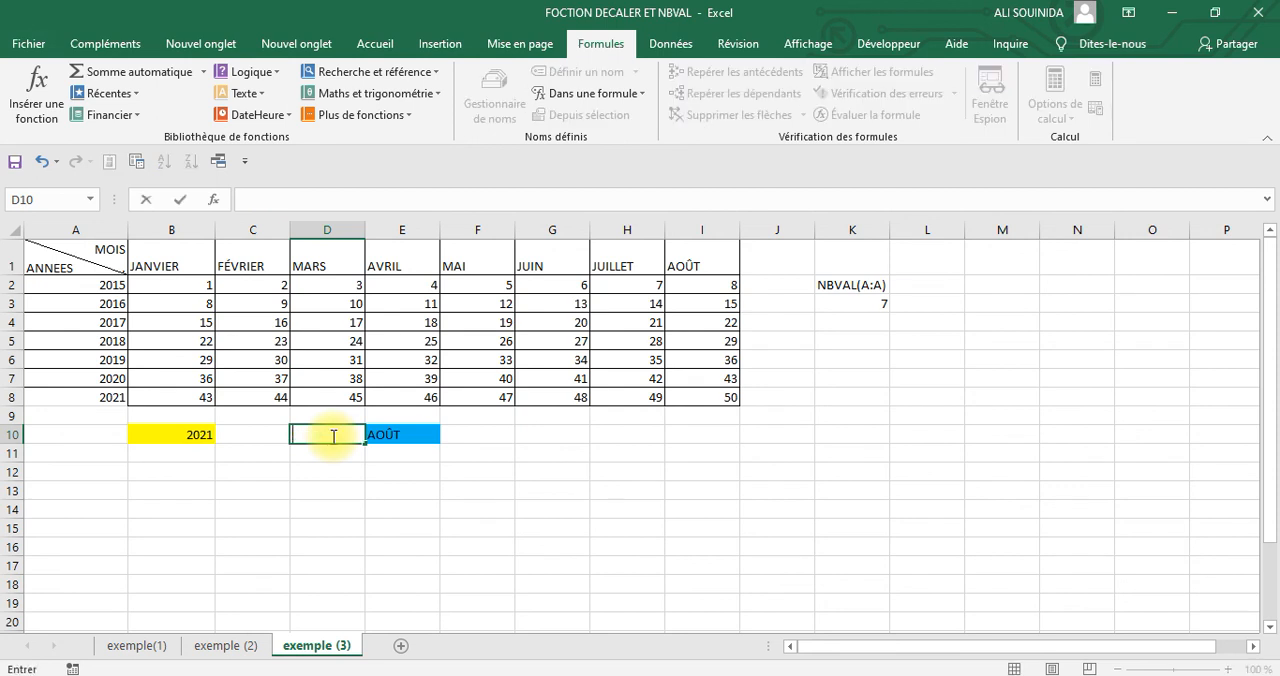
click(648, 506)
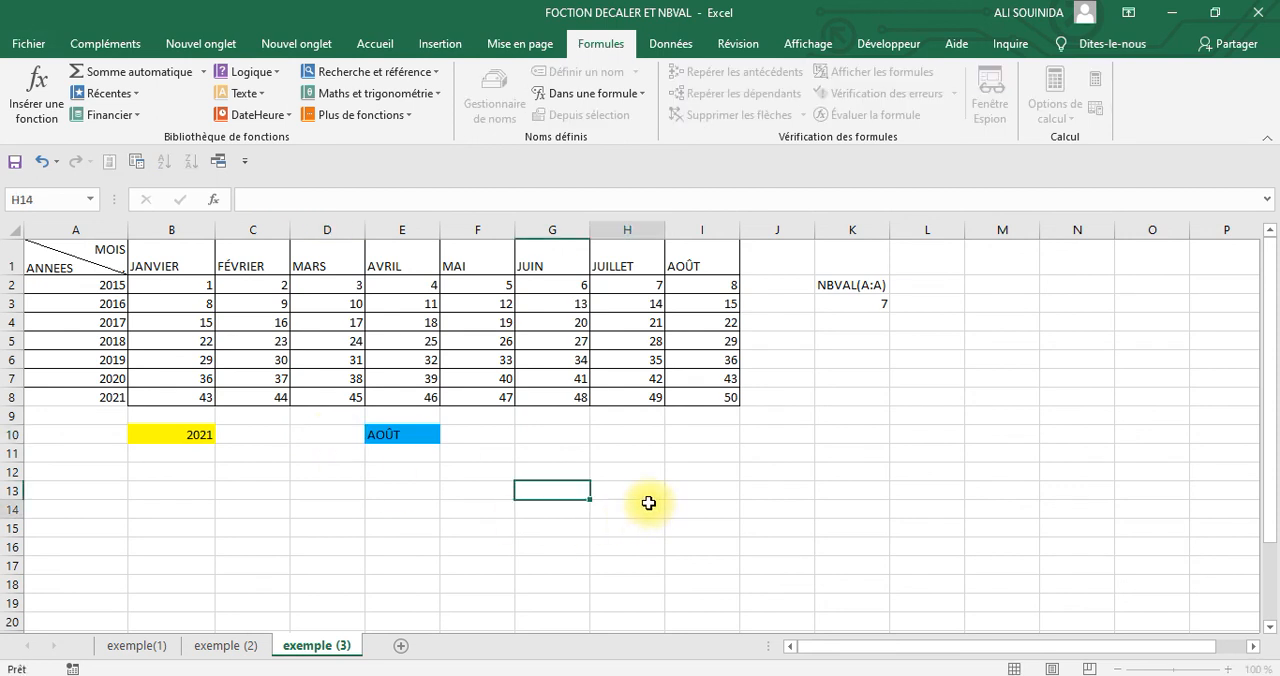
click(840, 452)
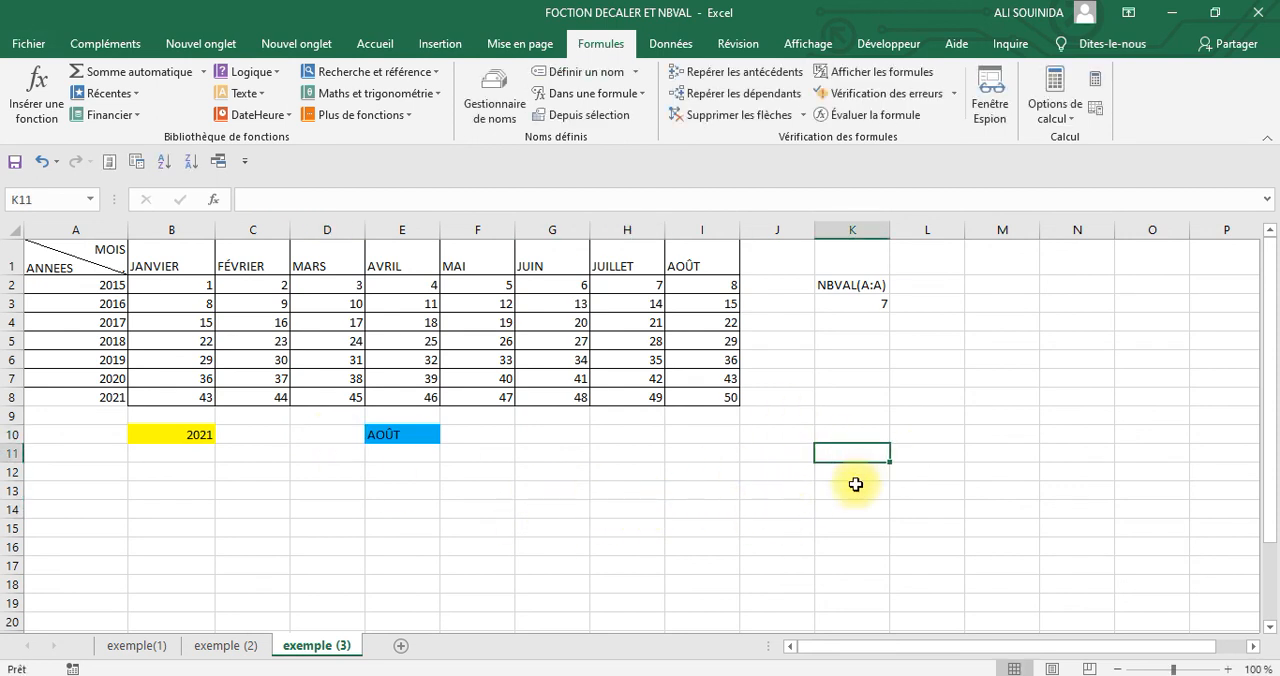
Display the range covered by the chiffre formula in the name manager and compare its edges with the number table
click(500, 105)
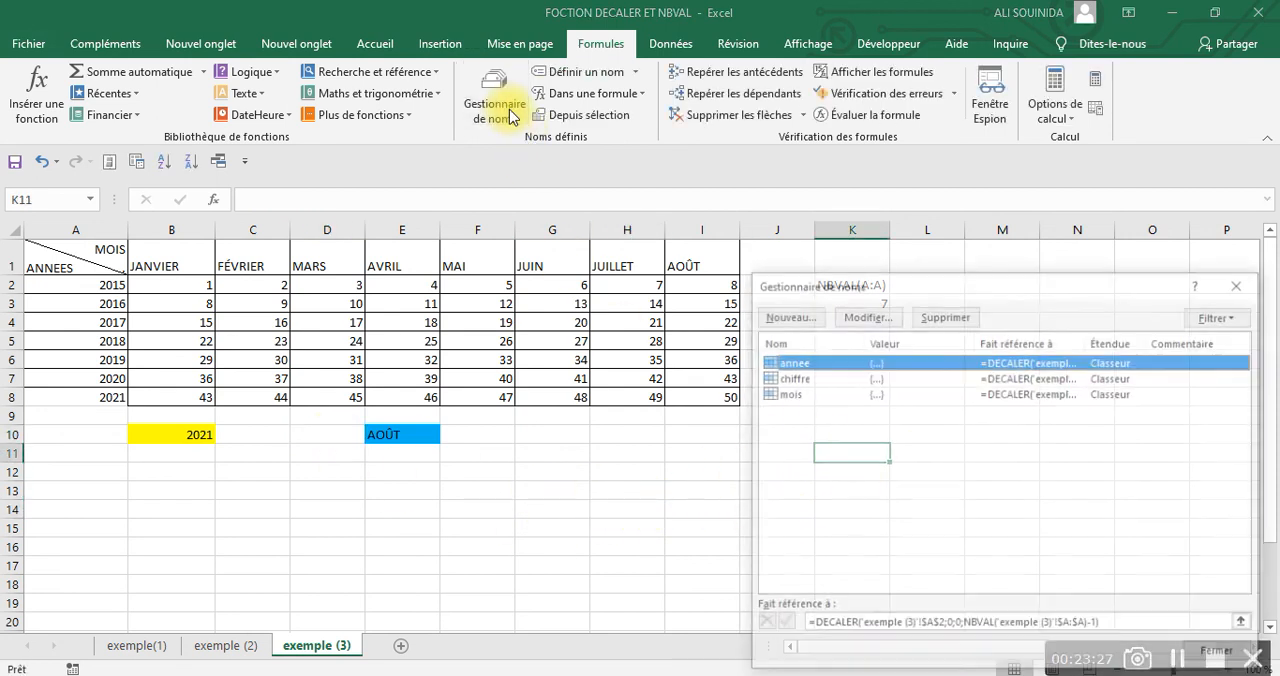
click(805, 378)
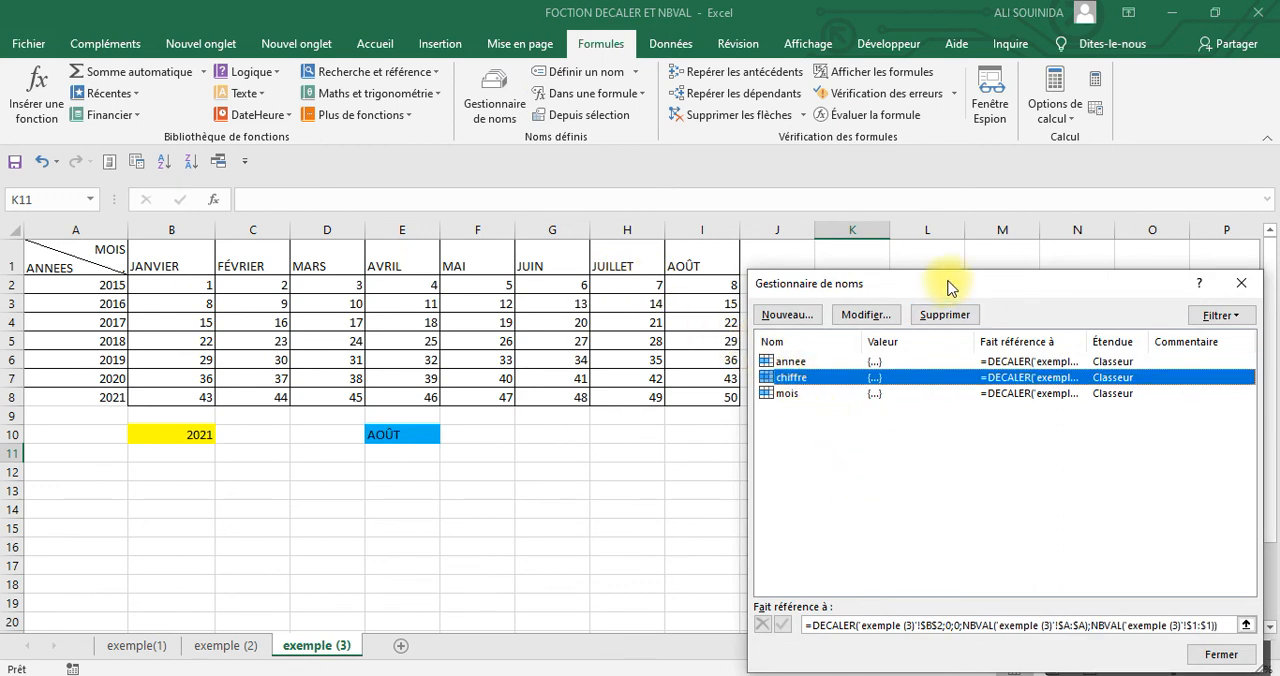
drag(949, 288, 925, 108)
click(862, 445)
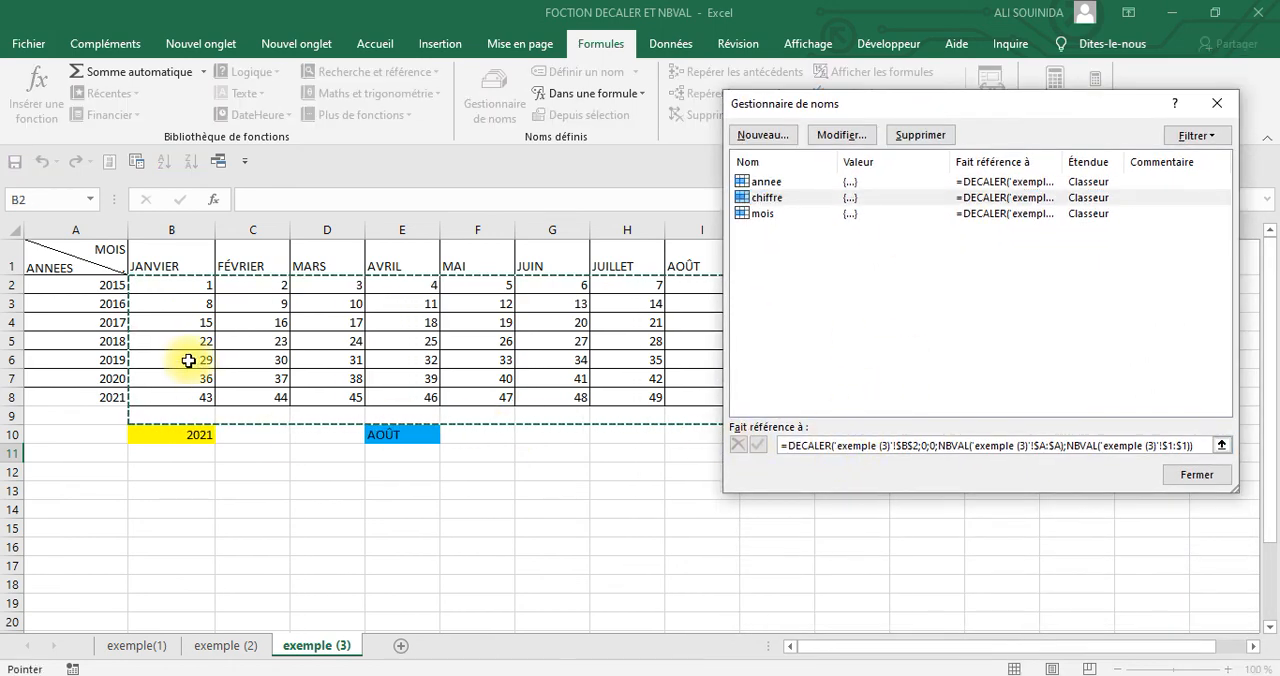
drag(986, 106, 829, 482)
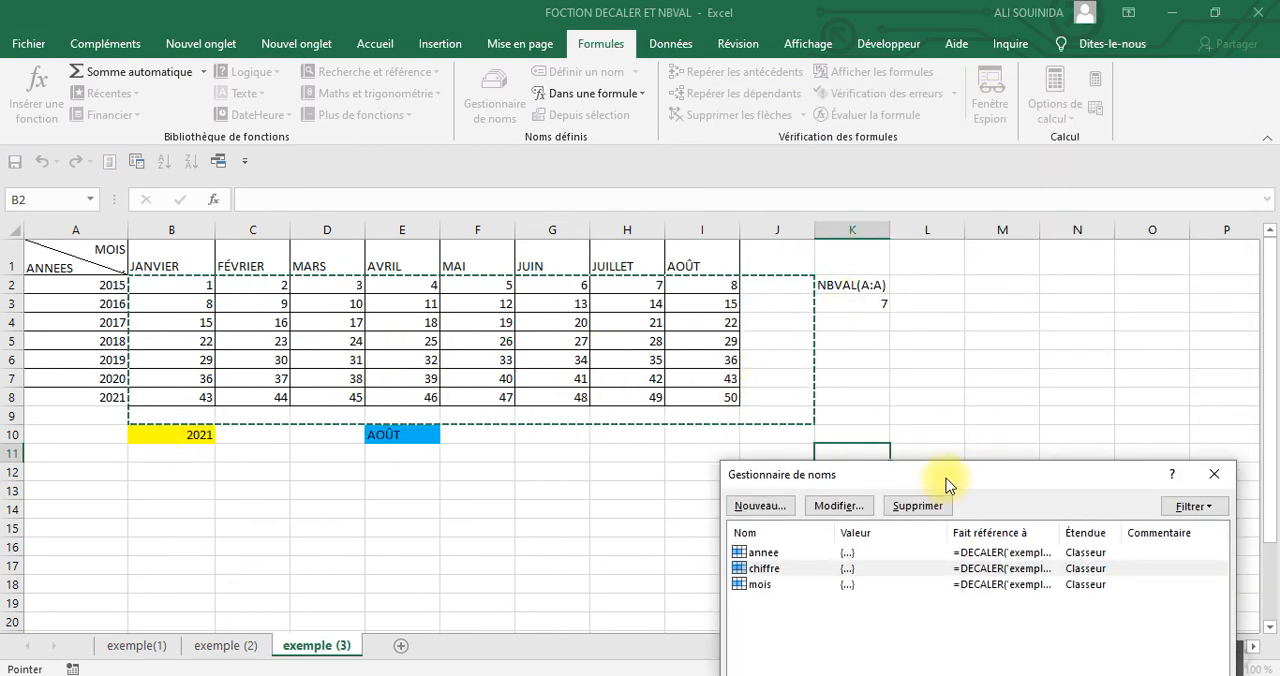
drag(946, 478, 850, 115)
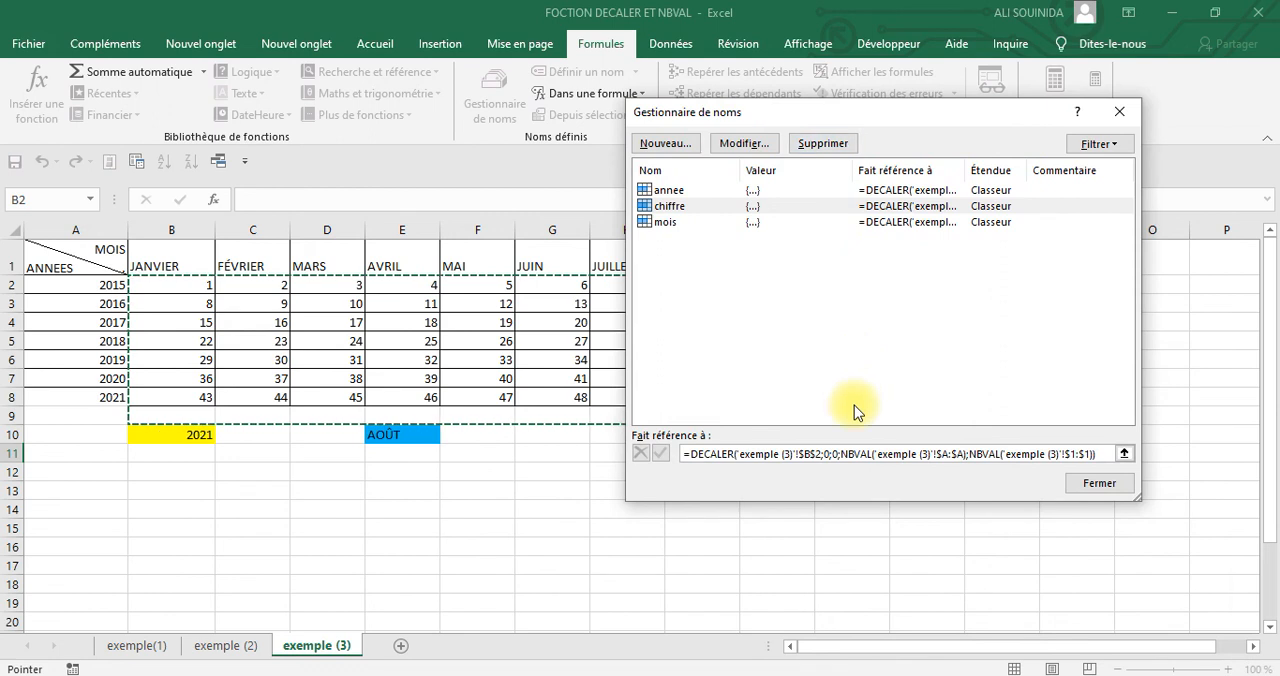
Subtract 1 from both the NBVAL height and NBVAL width arguments of the chiffre formula and validate it
click(967, 454)
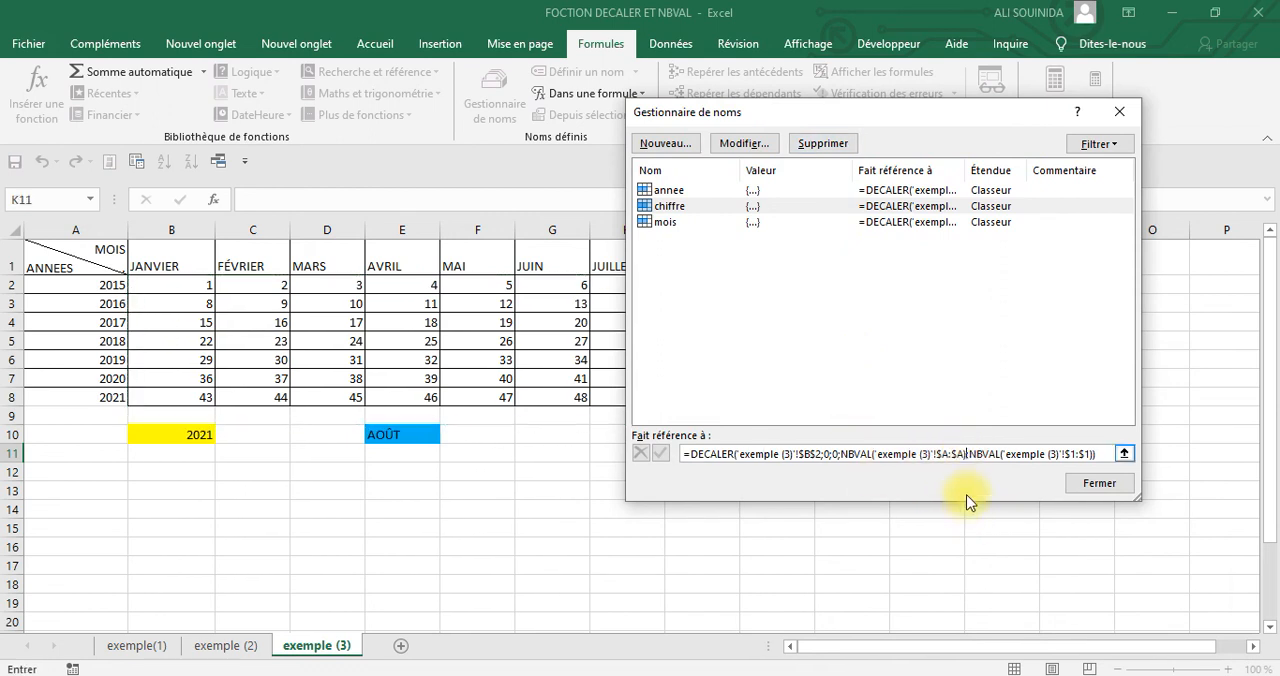
text(-1)
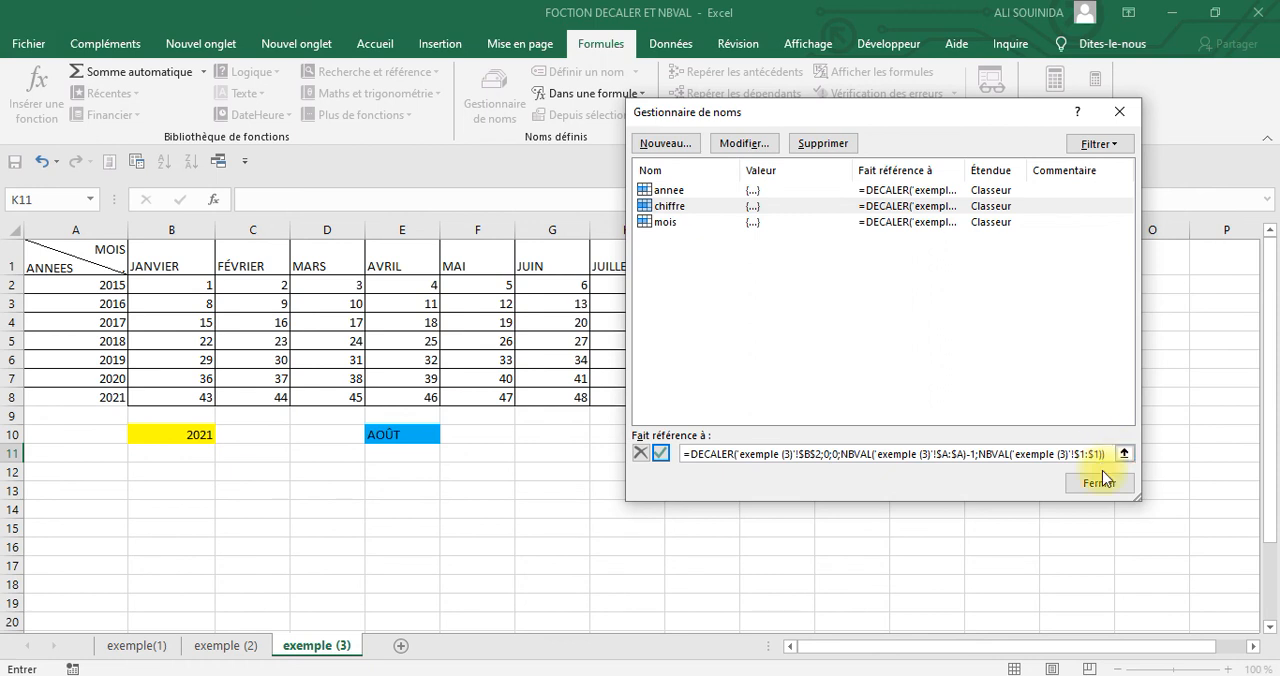
text(1)
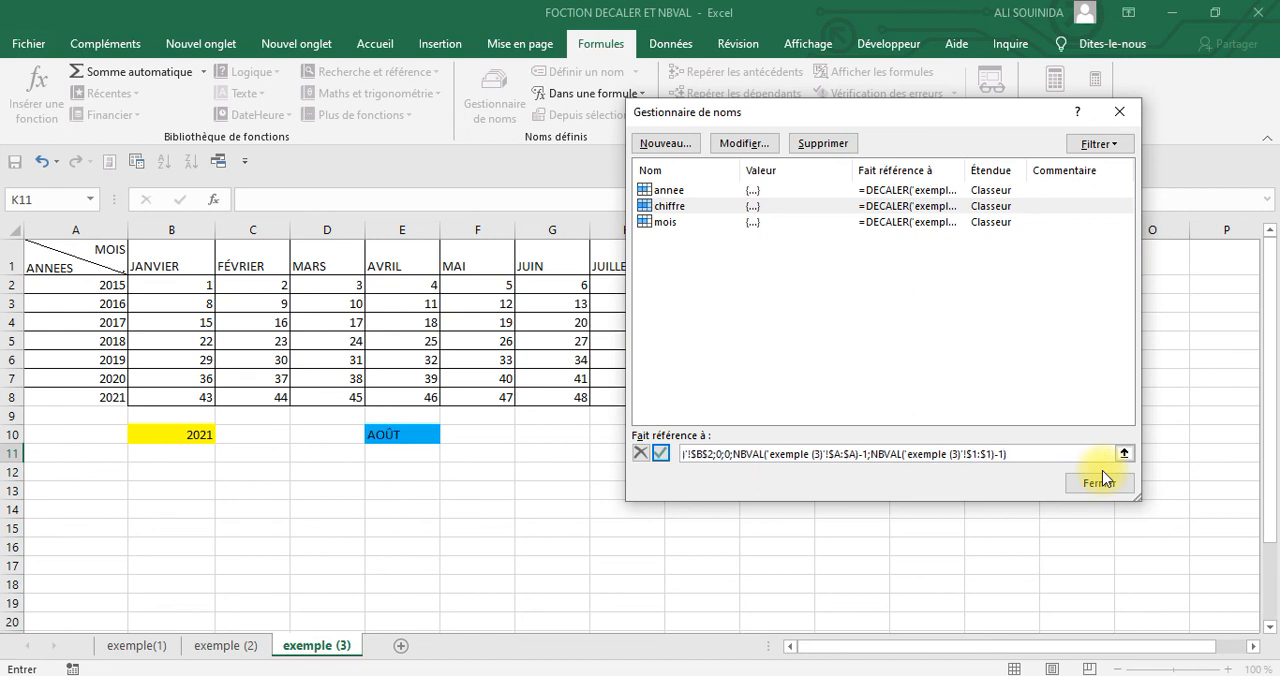
click(662, 456)
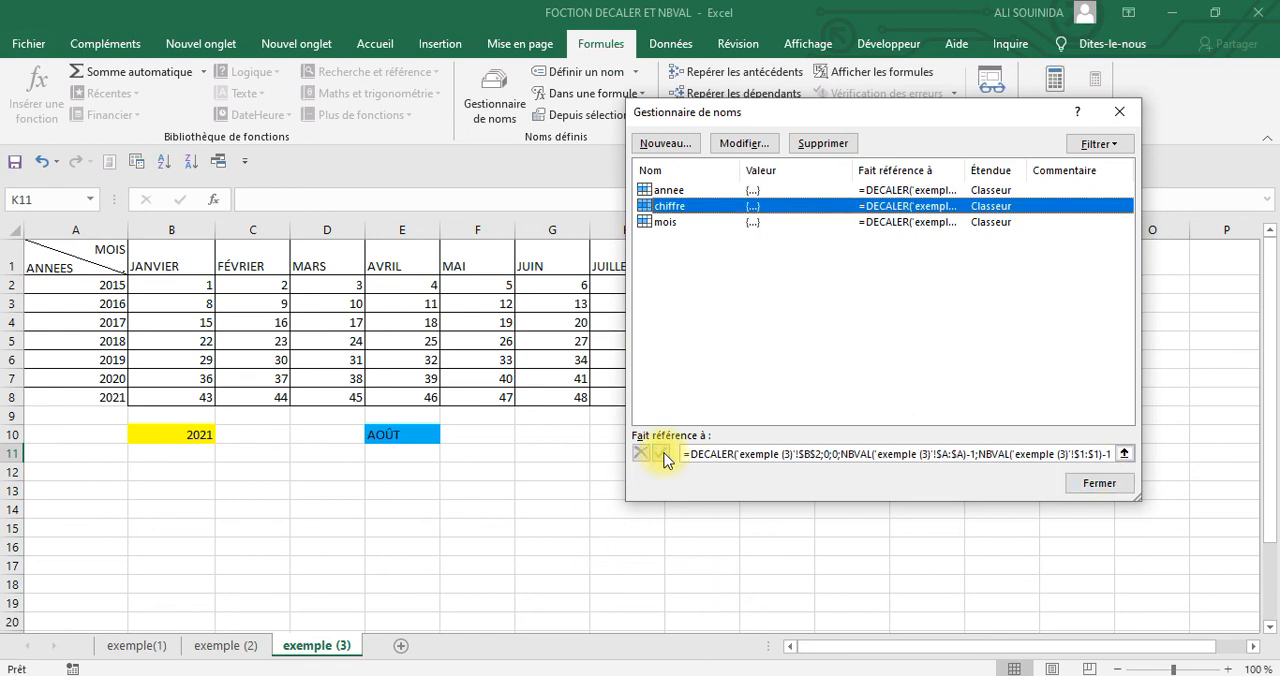
Display the range covered by the chiffre formula and move the name manager aside to check it against the number table
click(803, 454)
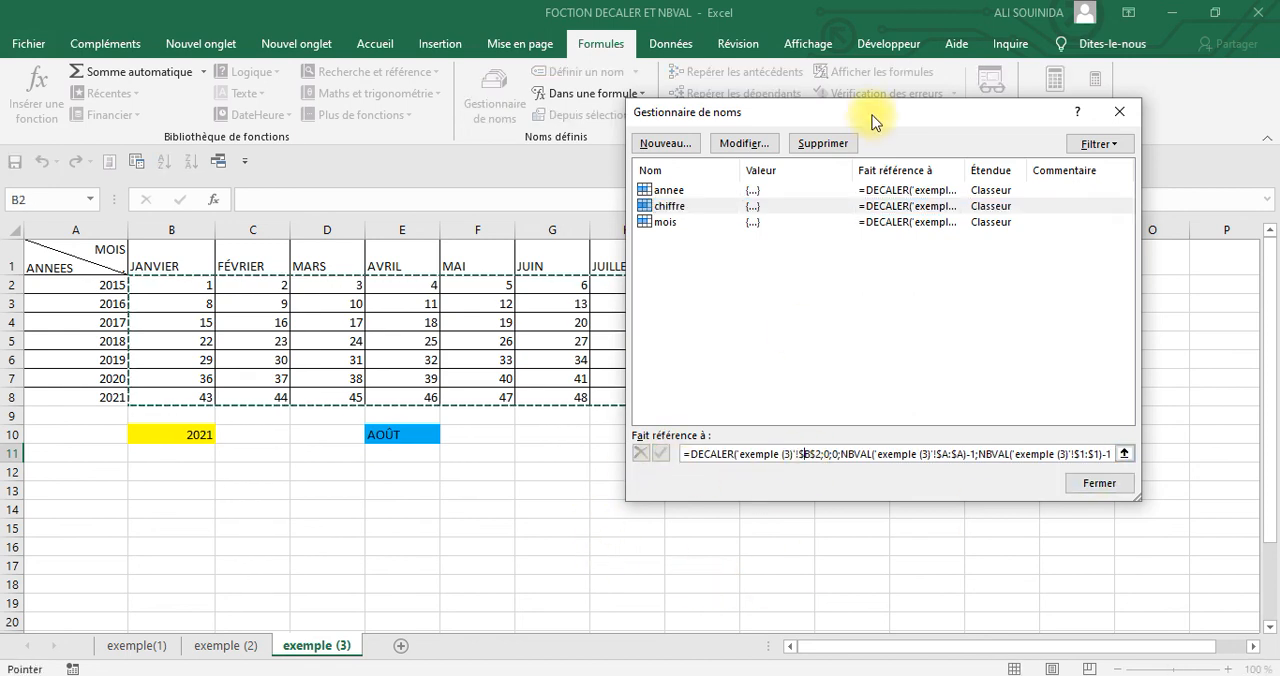
drag(872, 120, 1031, 270)
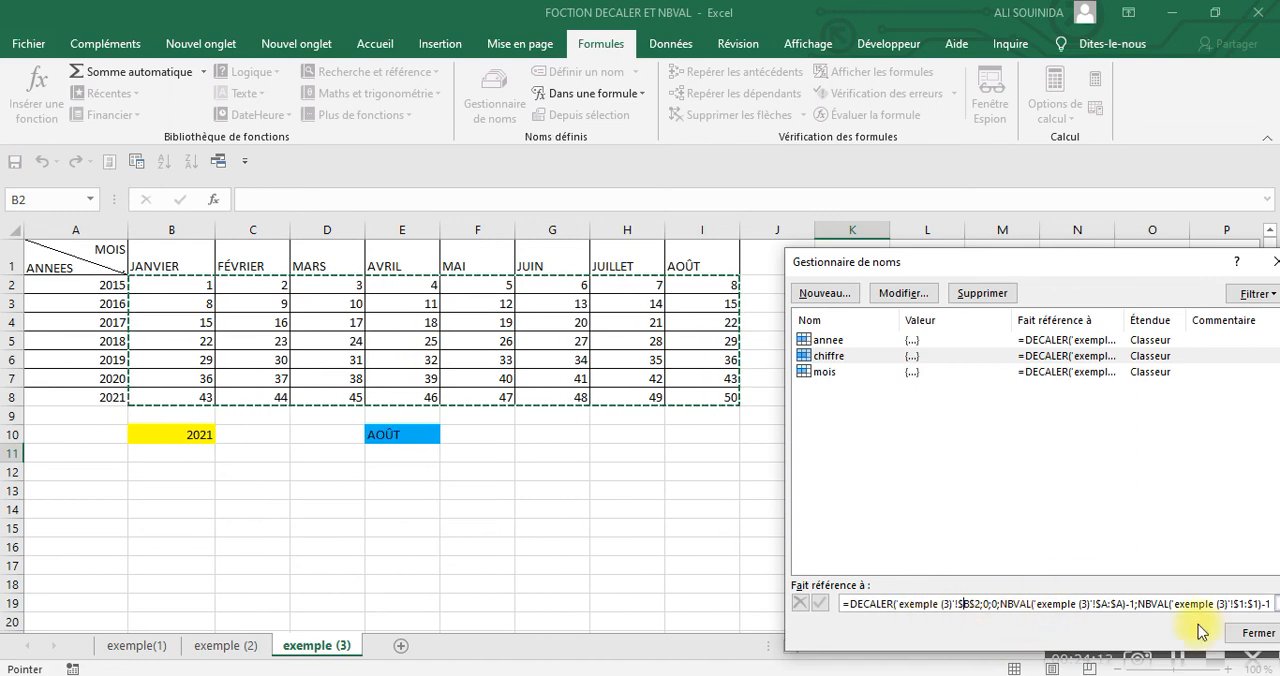
drag(1045, 252, 942, 89)
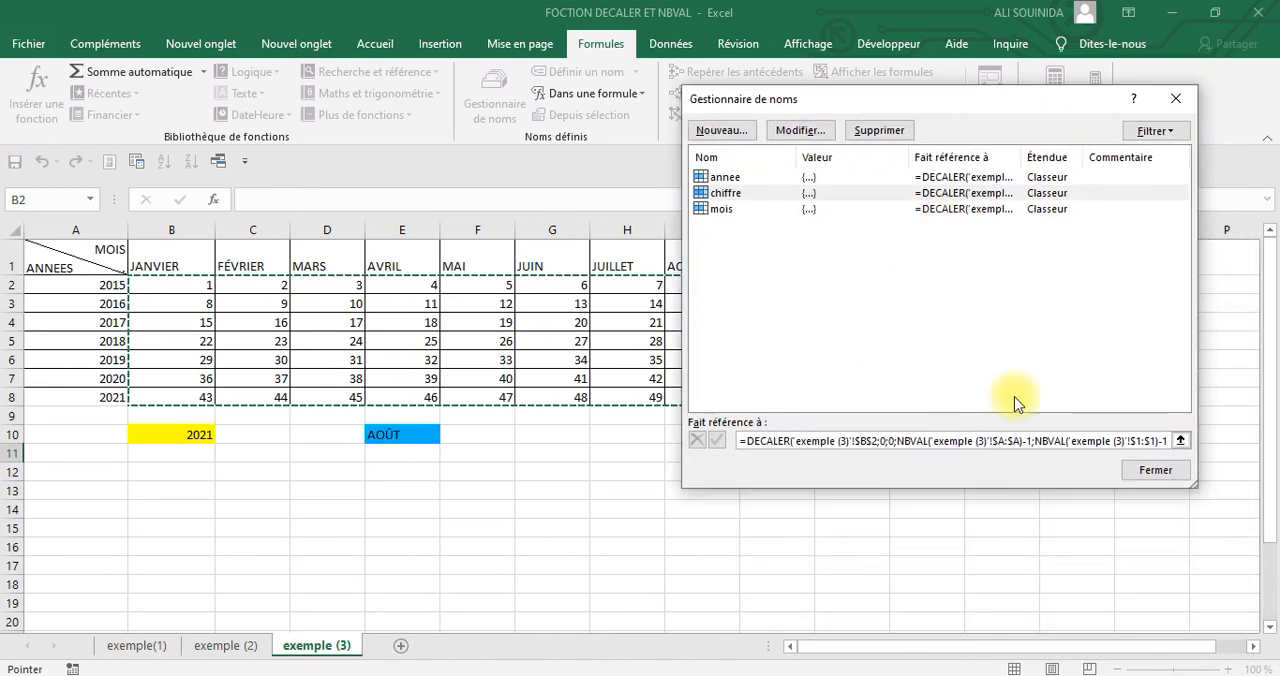
Copy the chiffre formula without its equals sign, close the name manager and paste it as text into cell B13
drag(747, 440, 1152, 440)
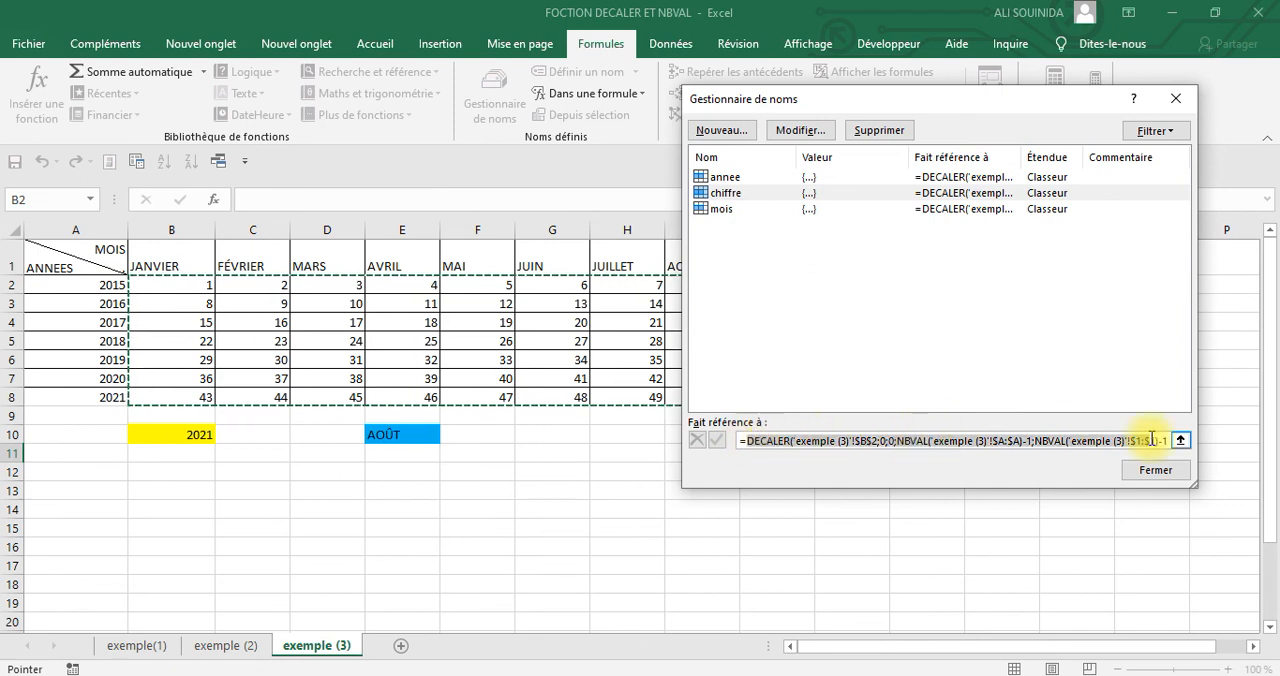
click(1160, 440)
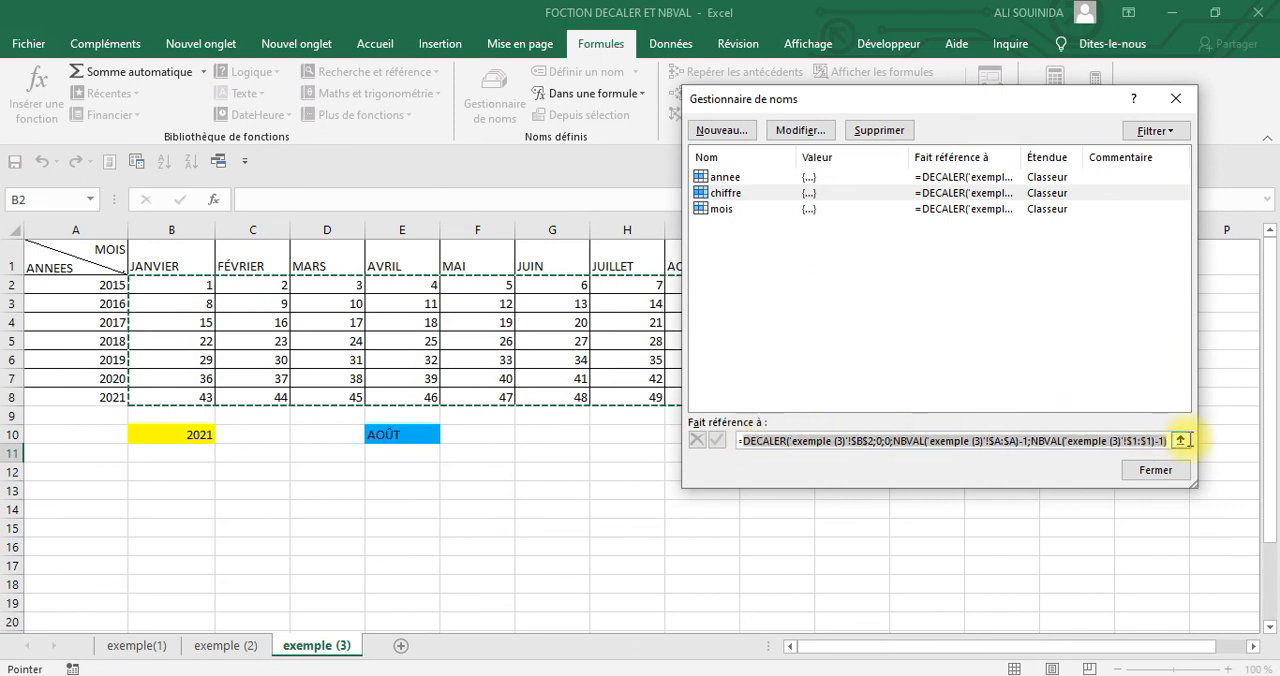
right_click(1033, 452)
click(1072, 483)
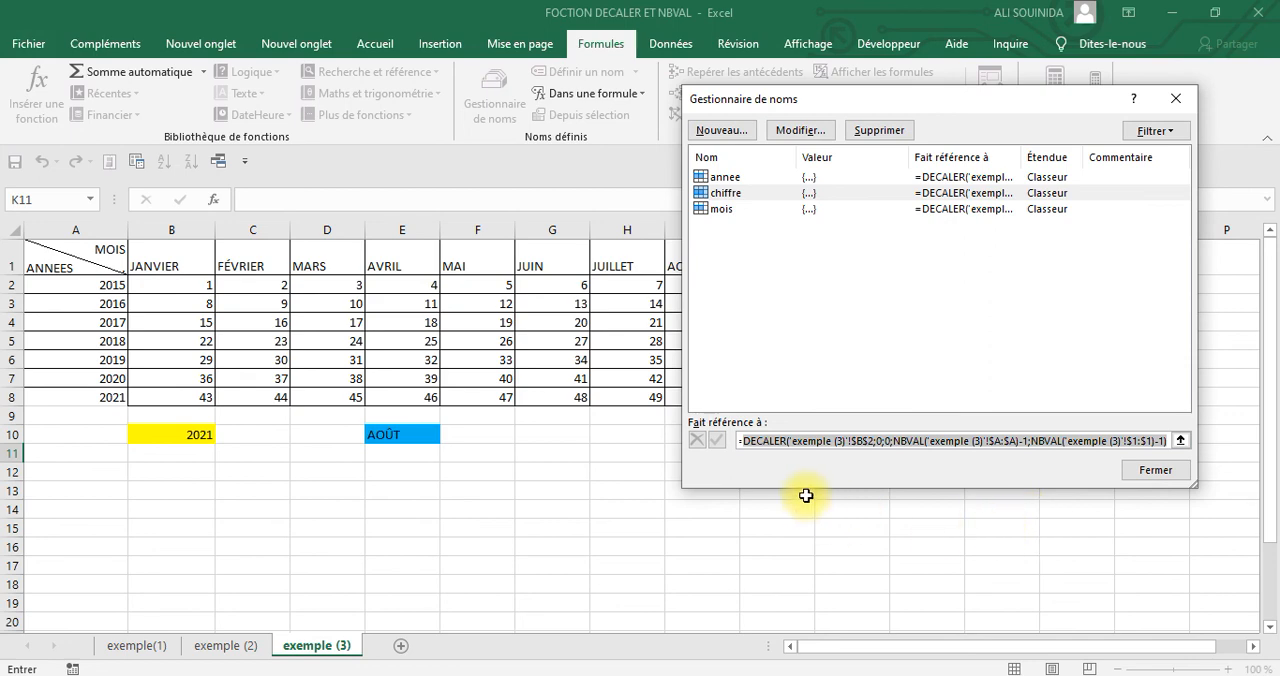
click(1176, 98)
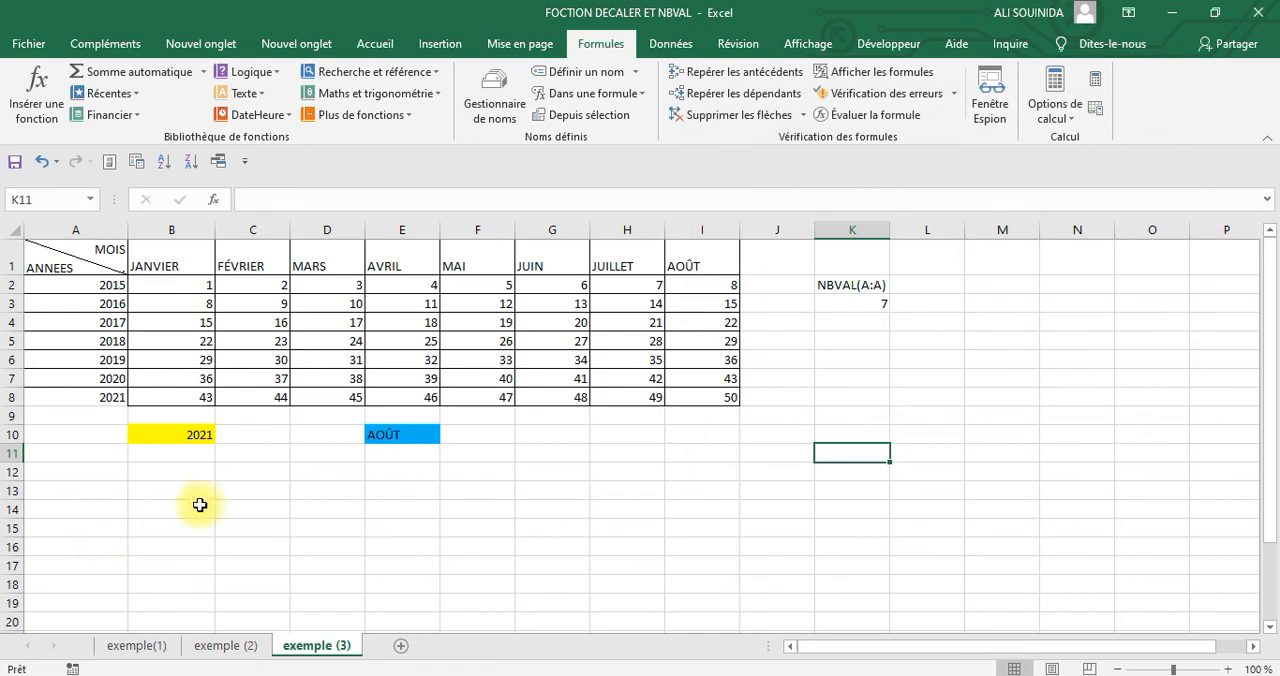
click(141, 492)
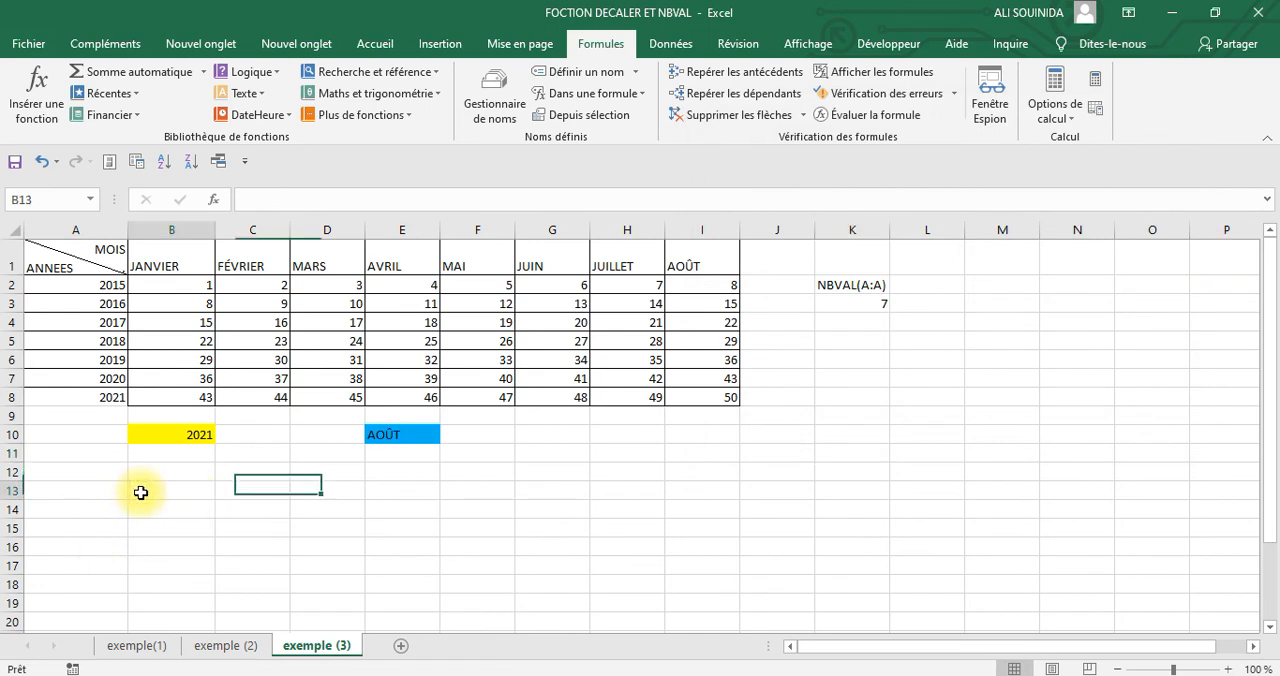
right_click(141, 492)
click(152, 149)
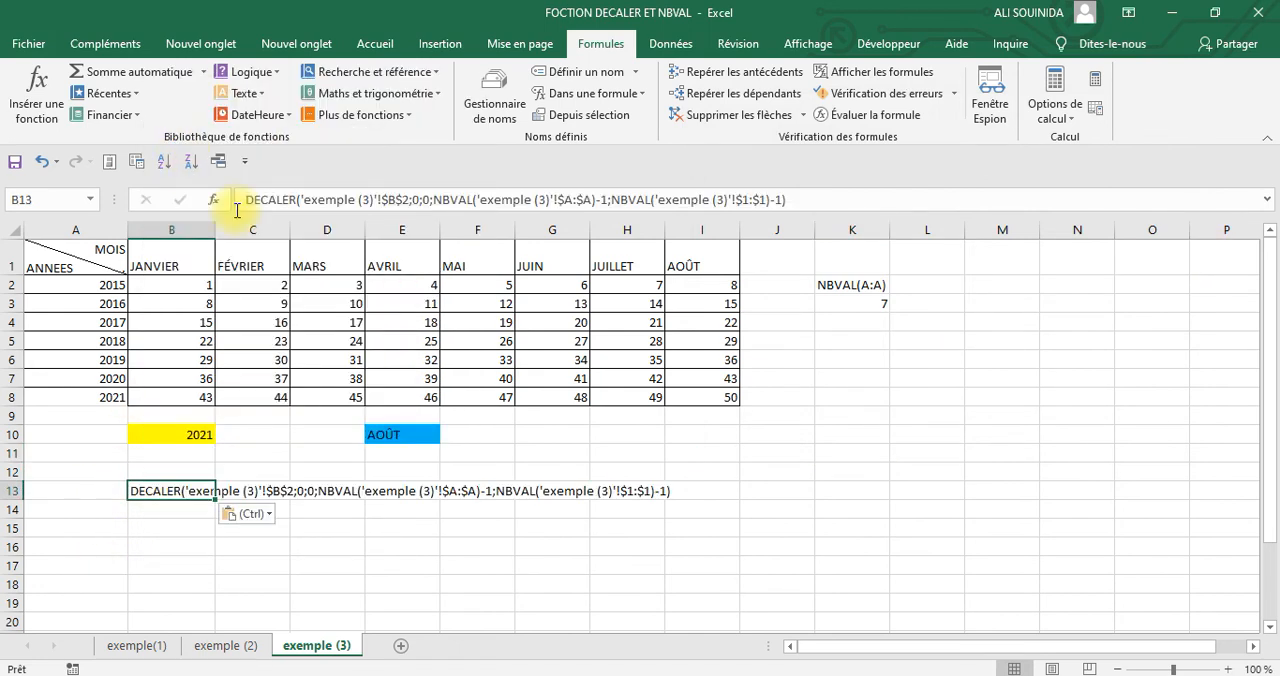
Enlarge the pasted formula text in row 13, trying font size 24 and settling on 20
click(14, 491)
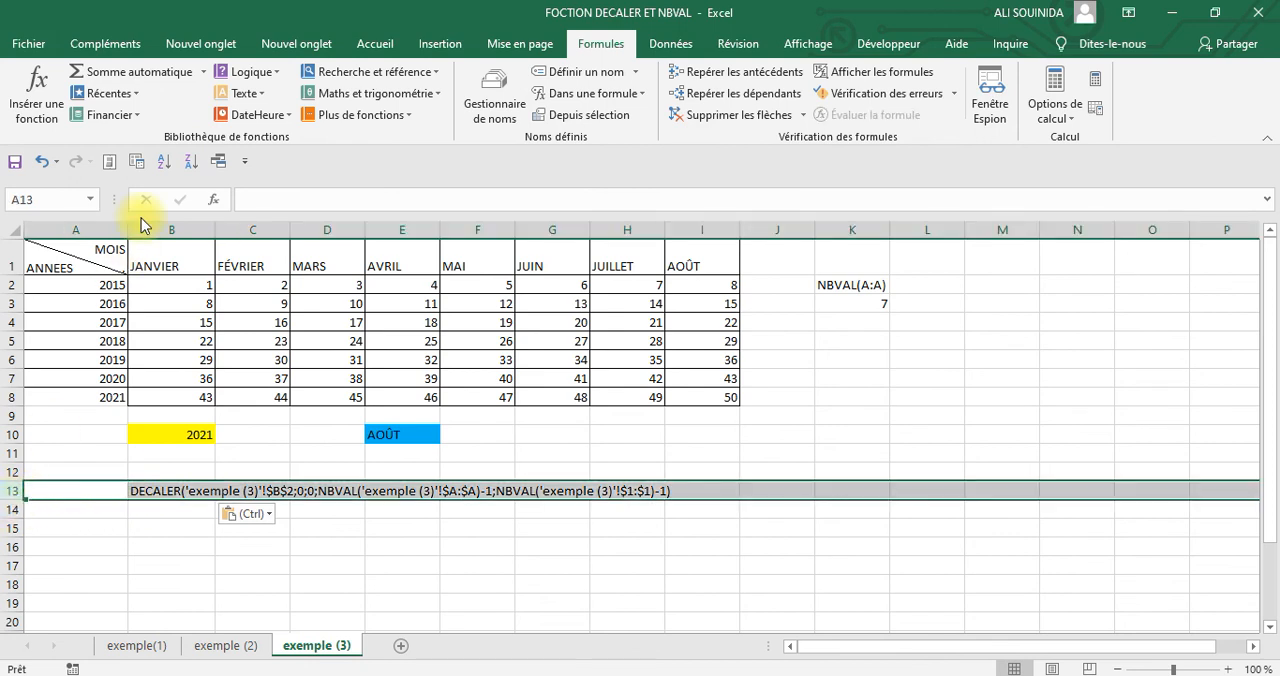
click(370, 44)
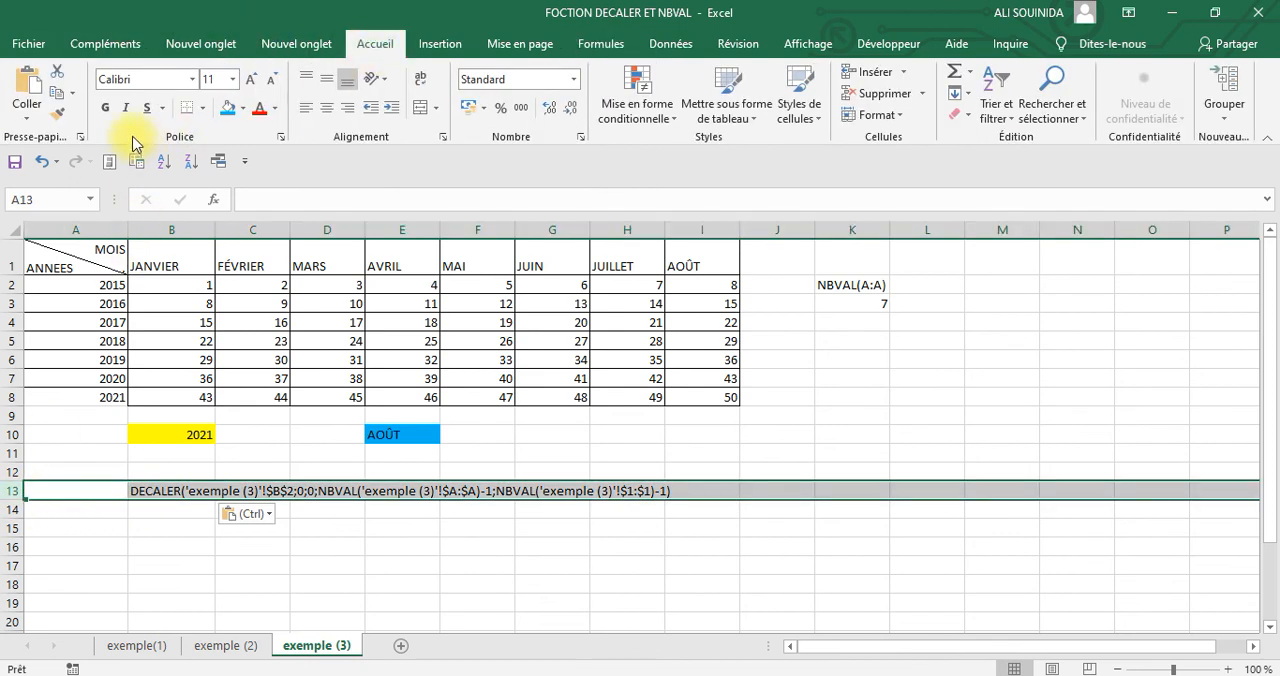
click(232, 79)
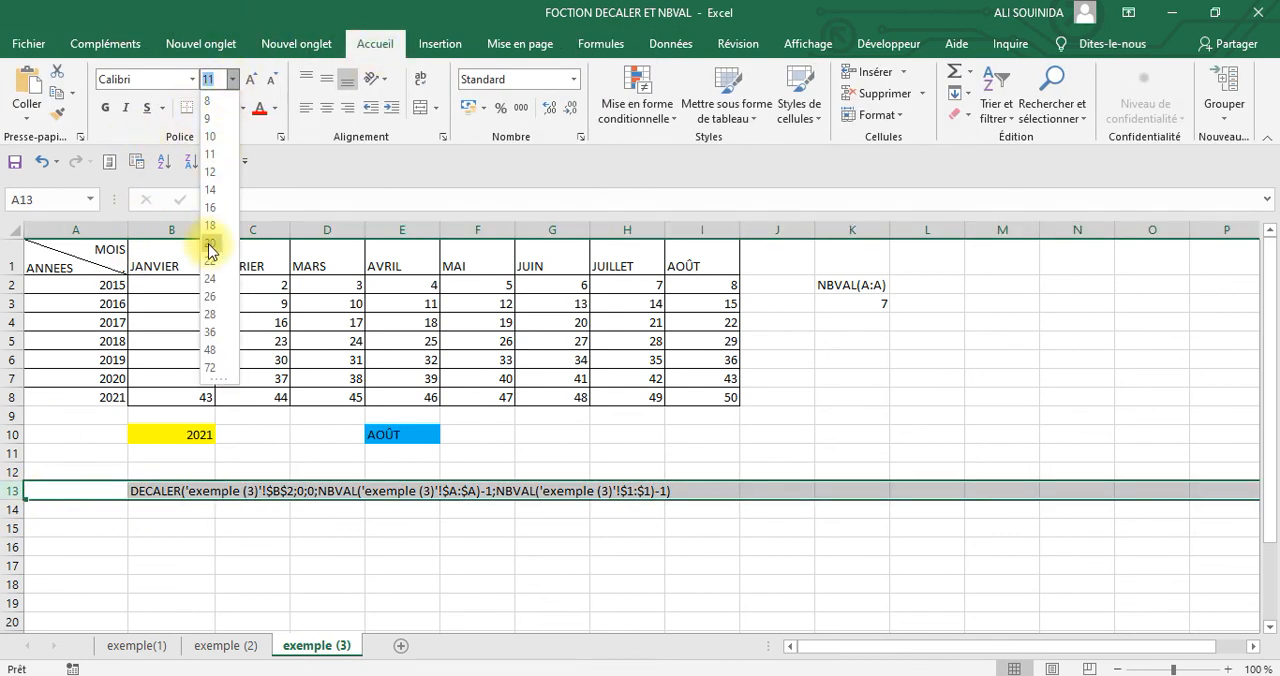
click(210, 279)
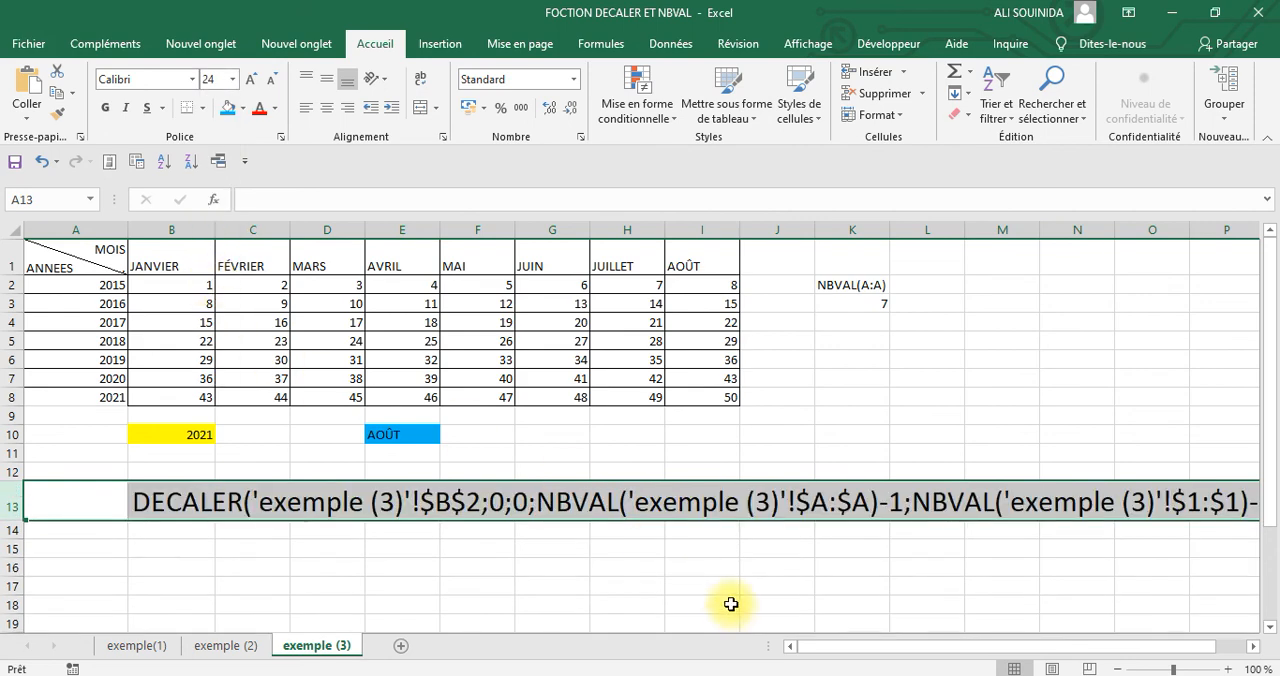
click(232, 79)
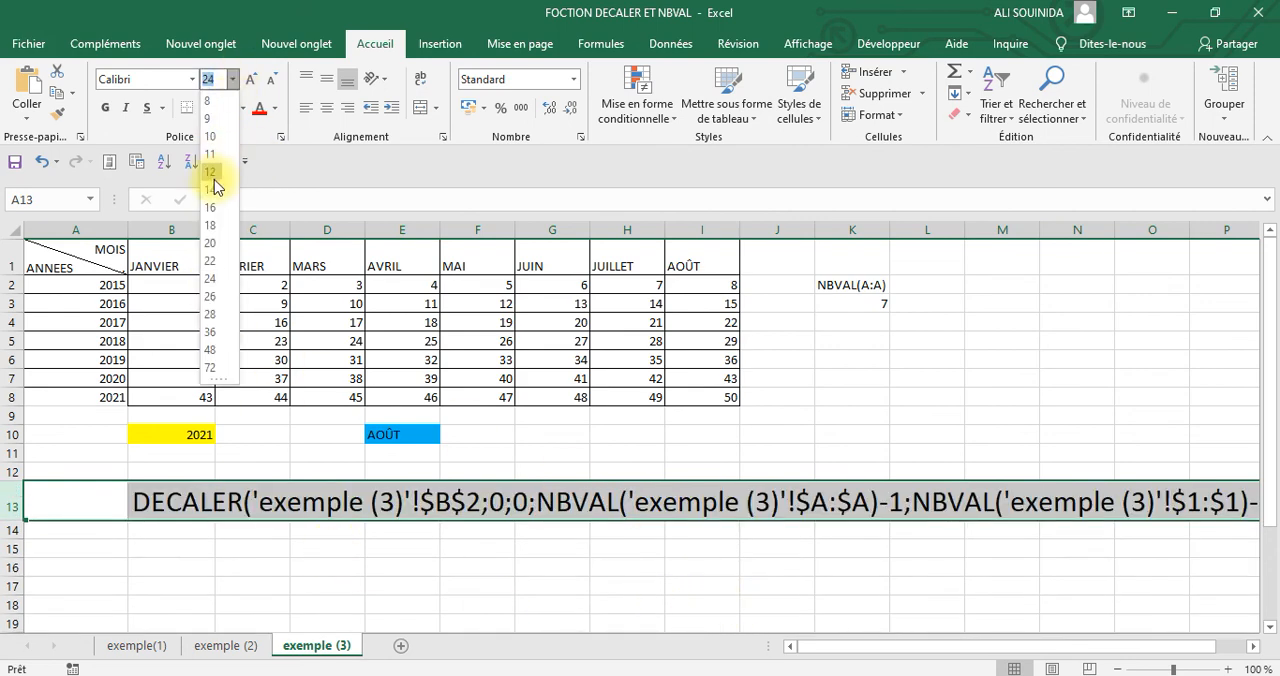
click(209, 244)
click(915, 579)
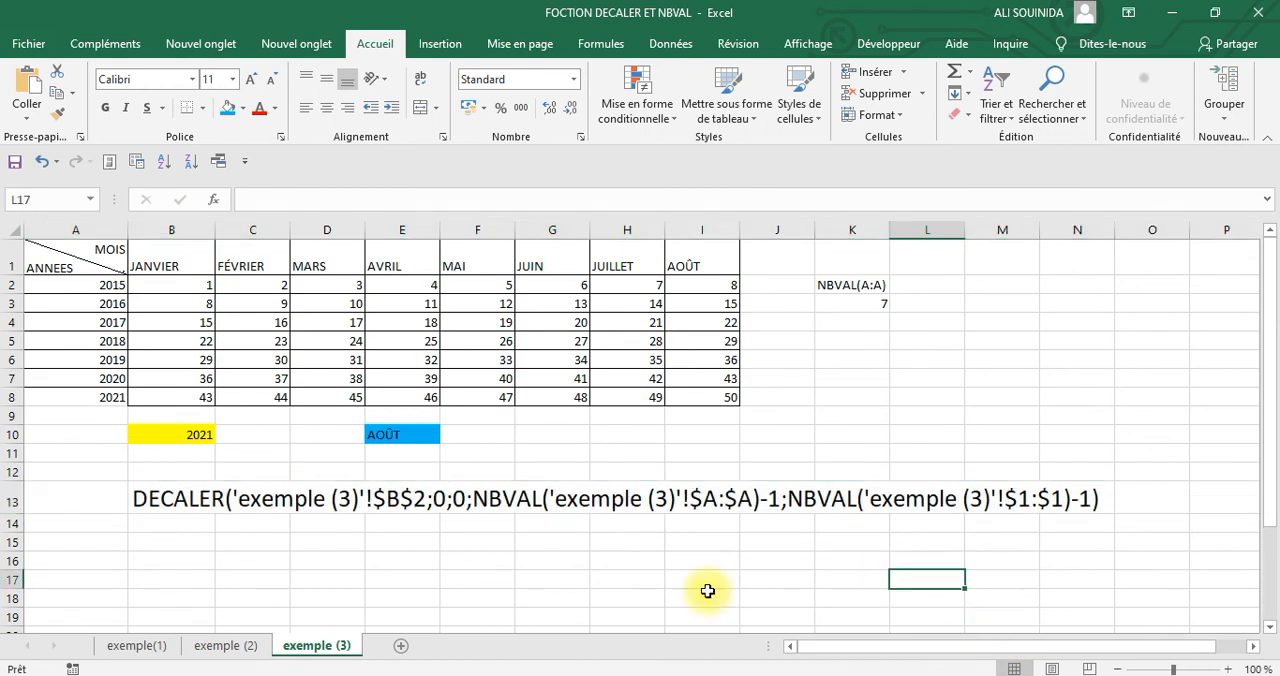